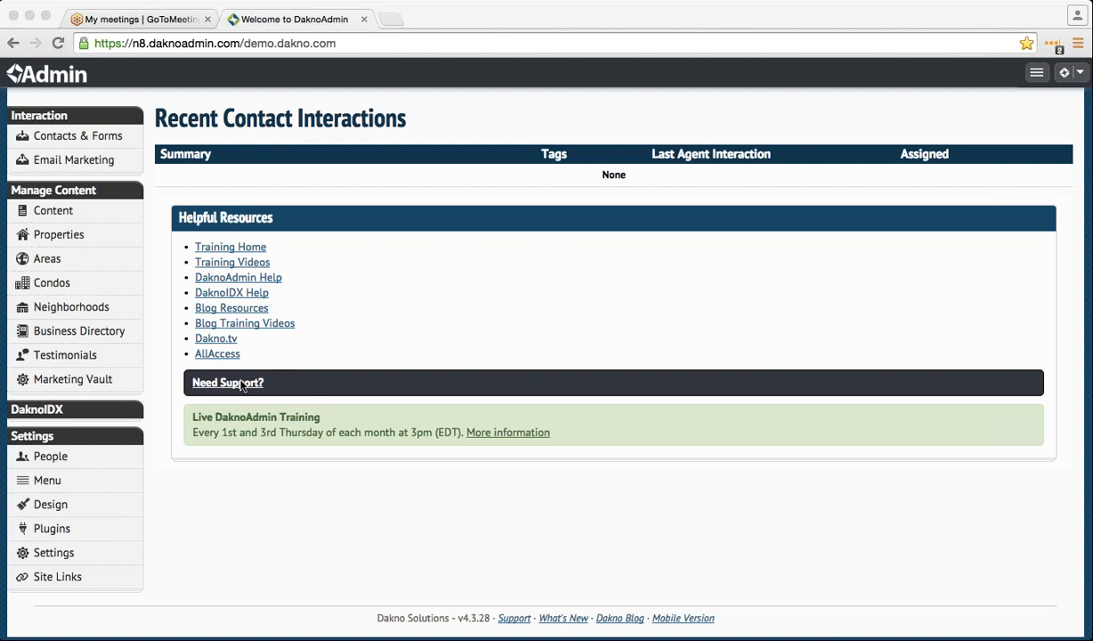
- Open the empty Contact List under Contacts & Forms and start a new contact with +Add
{"action": "left_click", "coordinate": [288, 364]}
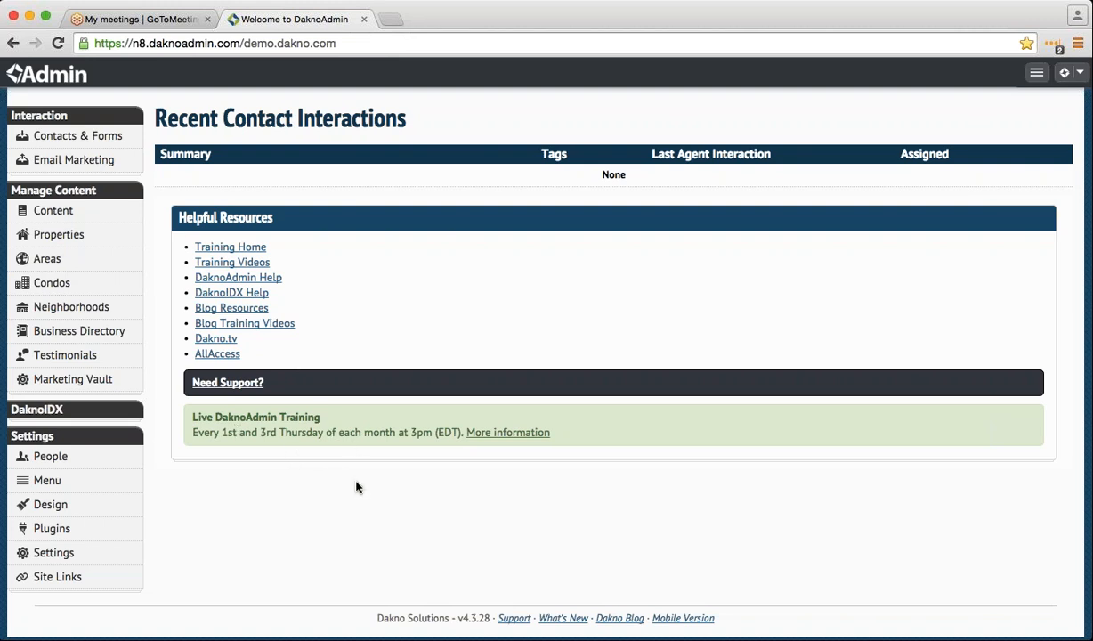
{"action": "left_click", "coordinate": [128, 141]}
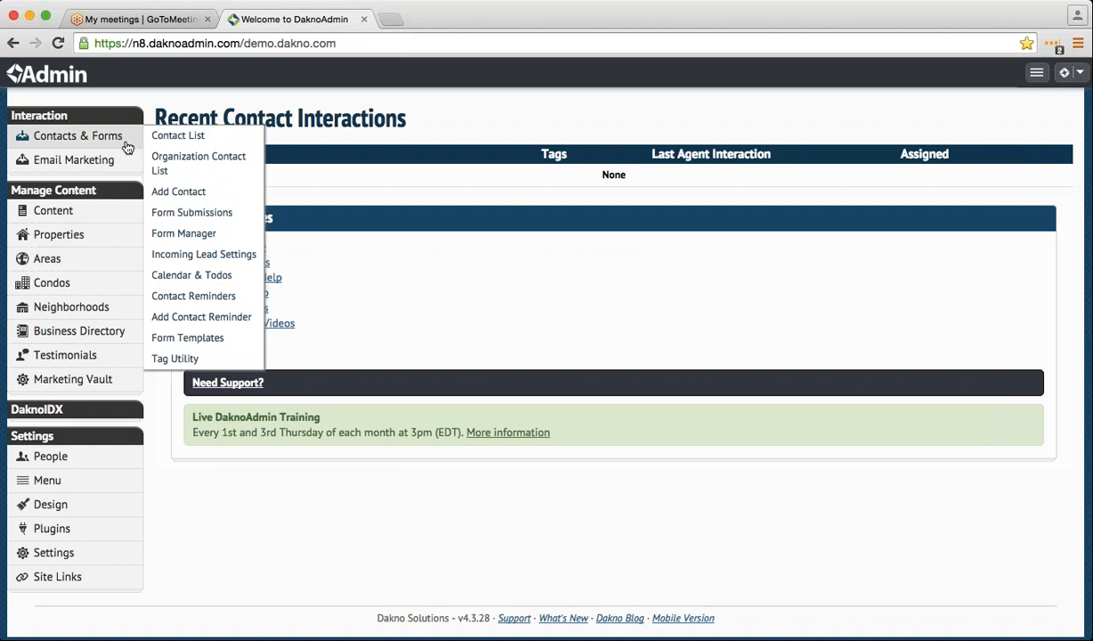
{"action": "mouse_move", "coordinate": [130, 134]}
{"action": "left_click", "coordinate": [132, 137]}
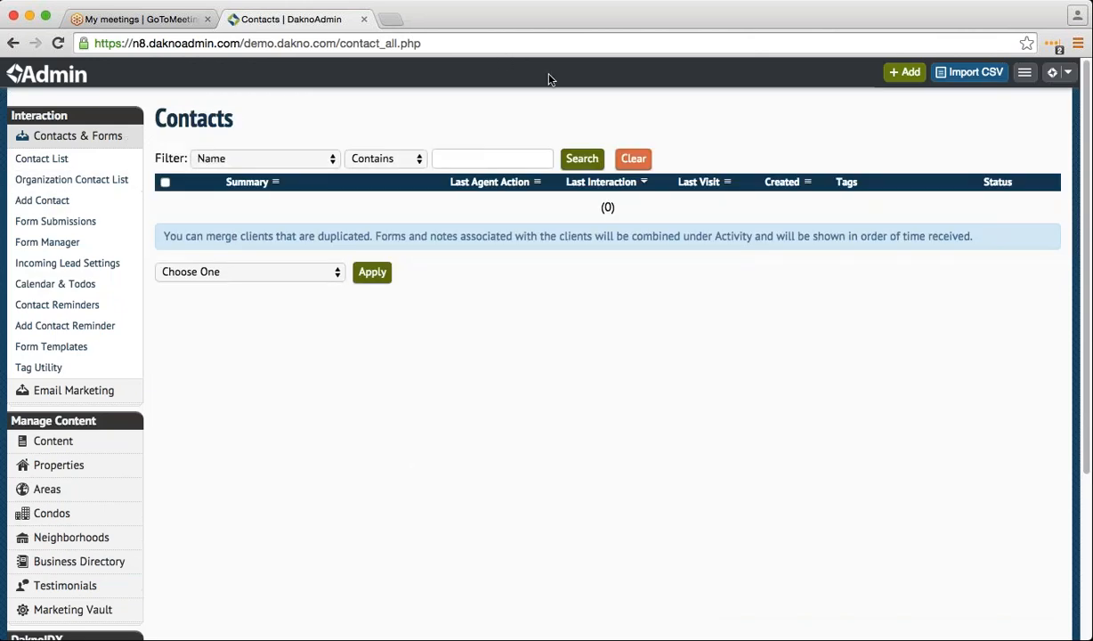
{"action": "left_click", "coordinate": [902, 73]}
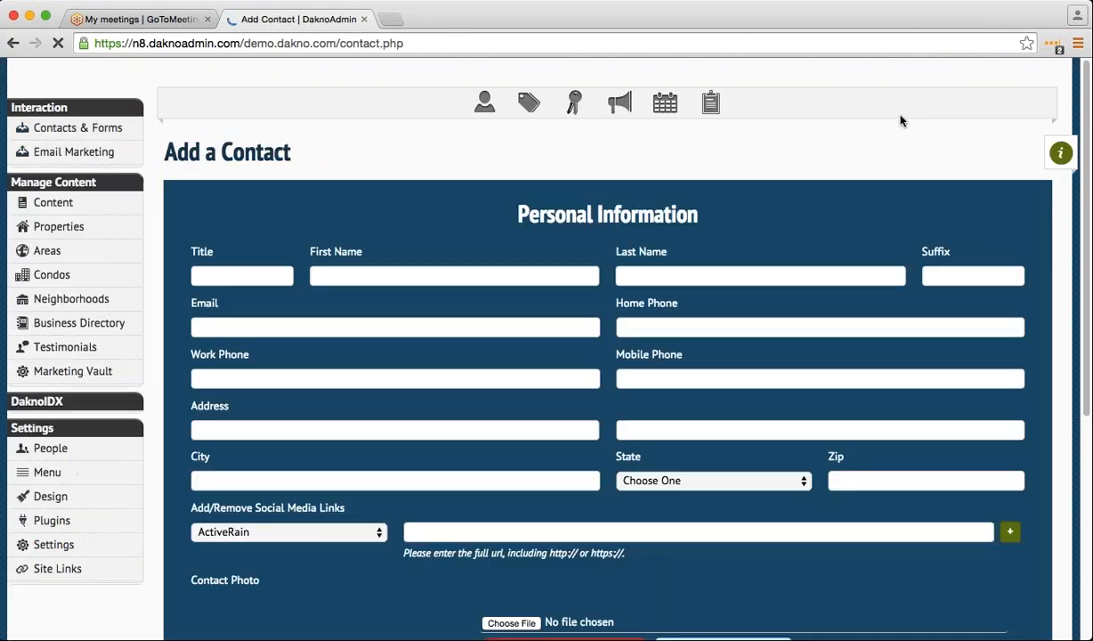
- Enter the new contact's first name, last name and e-mail address
{"action": "left_click", "coordinate": [463, 273]}
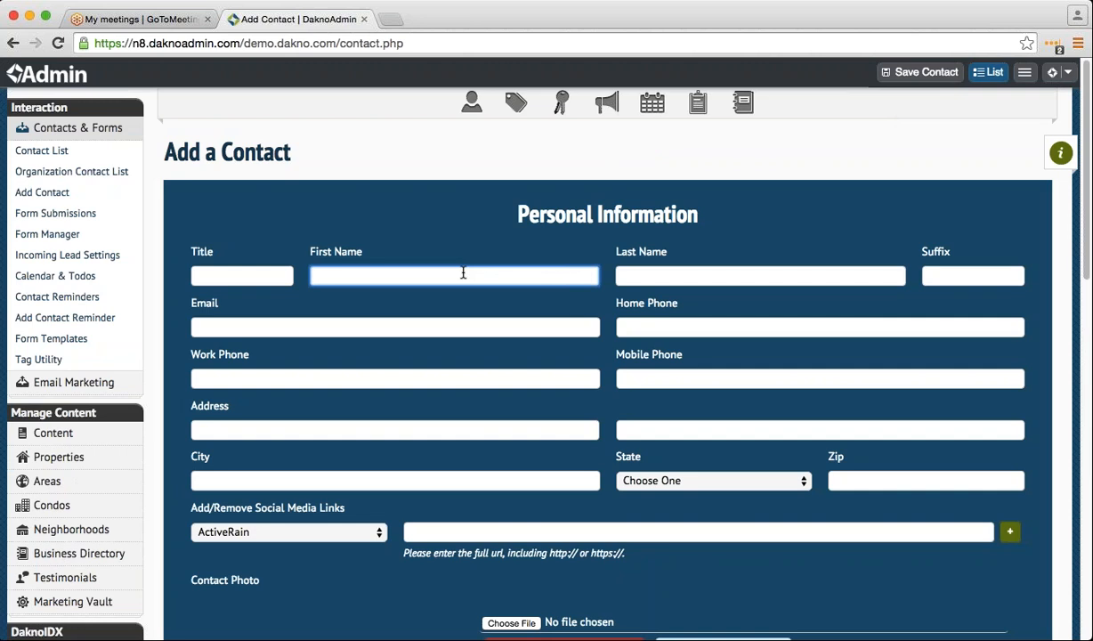
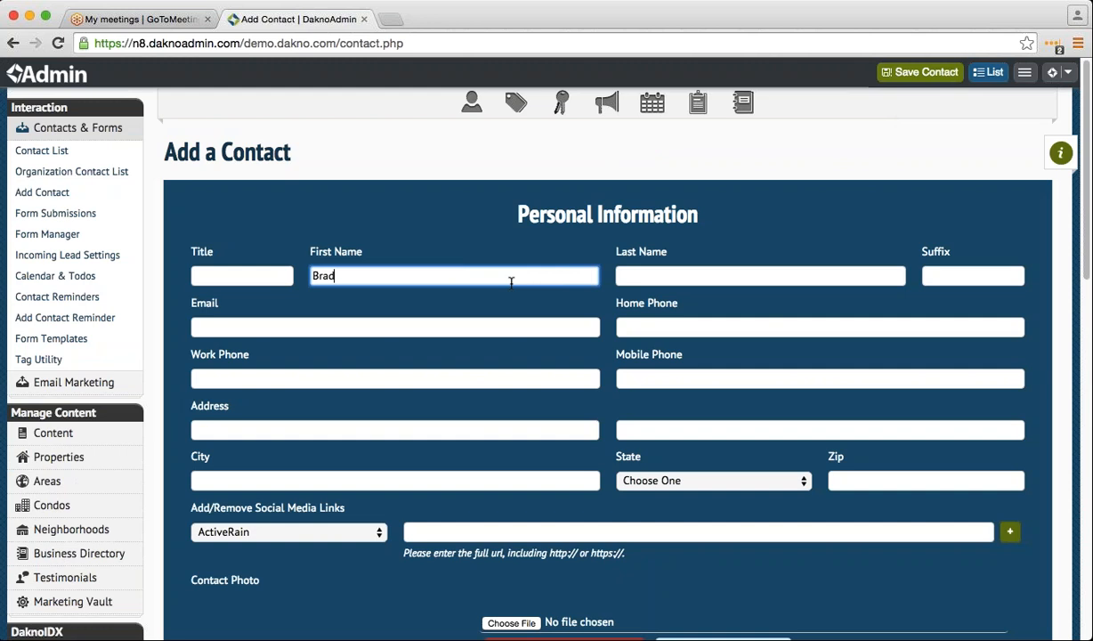
{"action": "left_click", "coordinate": [641, 275]}
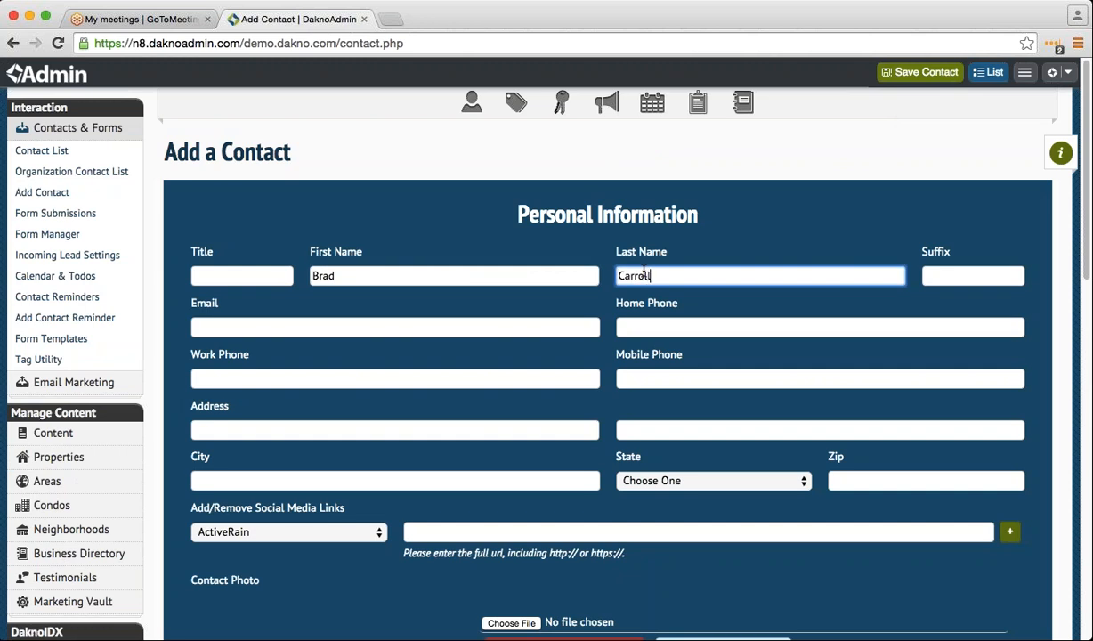
{"action": "left_click", "coordinate": [430, 328]}
{"action": "type", "text": "a"}
{"action": "key", "text": "BackSpace"}
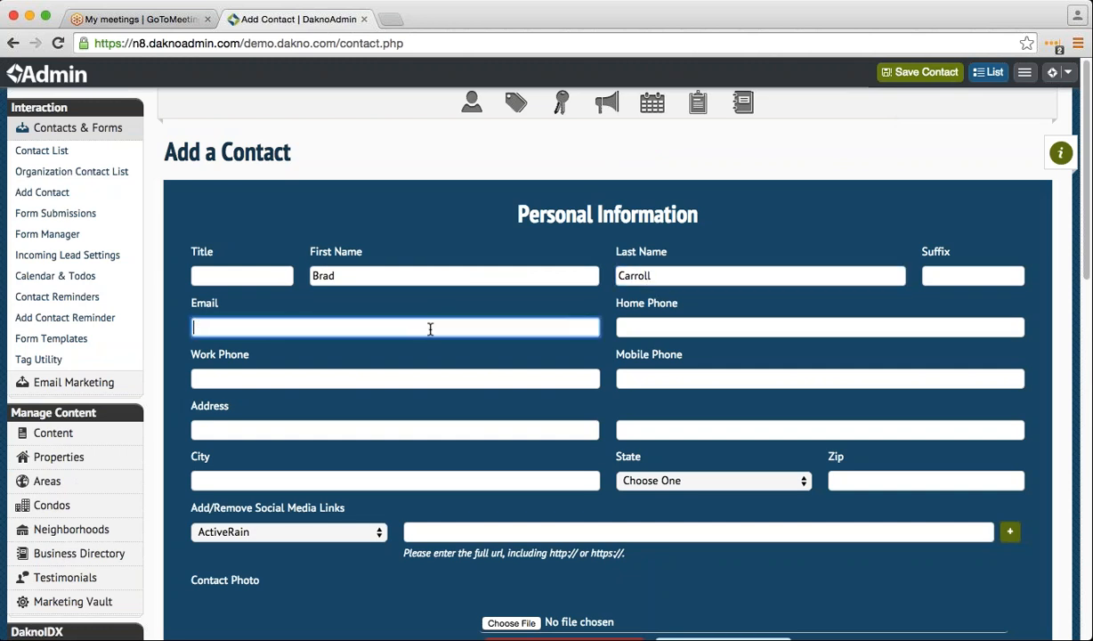
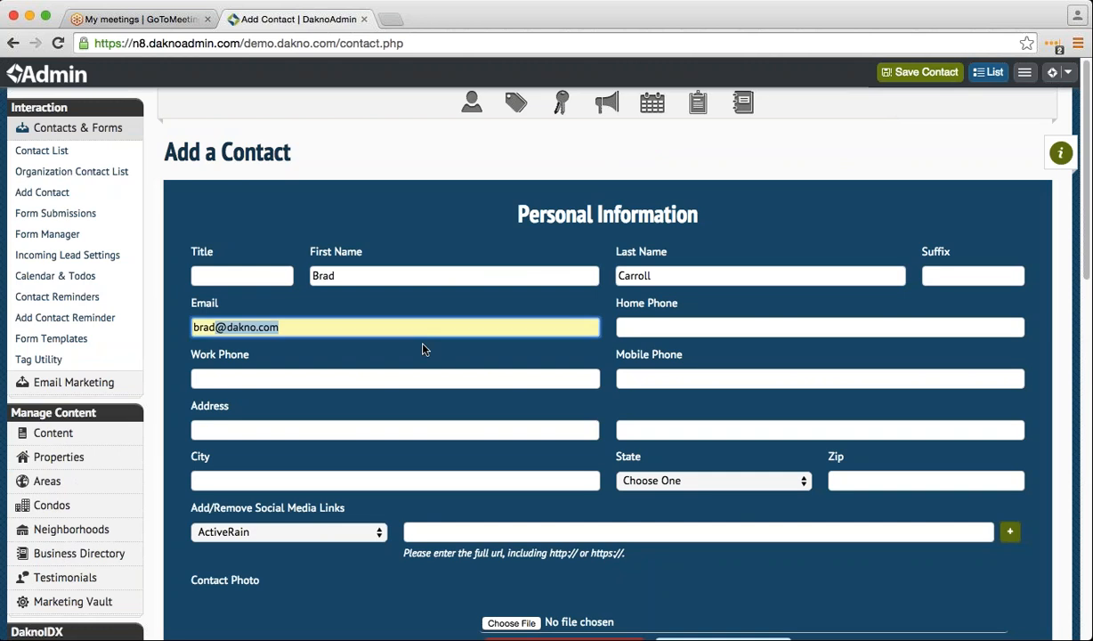
{"action": "left_click", "coordinate": [424, 344]}
{"action": "left_click", "coordinate": [424, 345]}
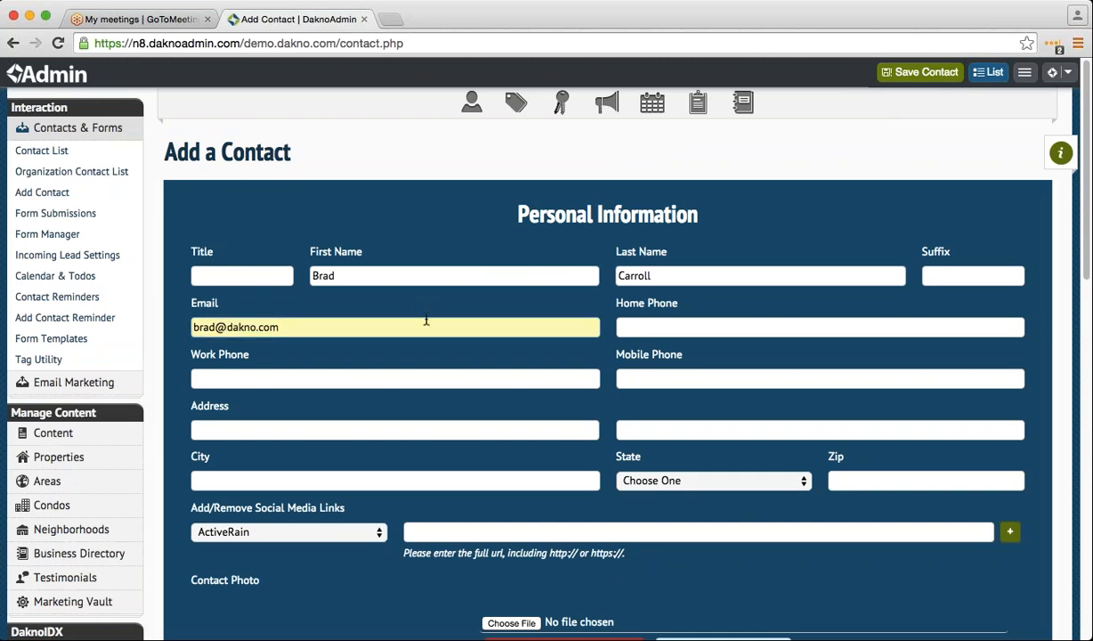
- Review the filled Add Contact form and save the new contact
{"action": "scroll", "coordinate": [424, 319], "scroll_direction": "down", "scroll_amount": 3}
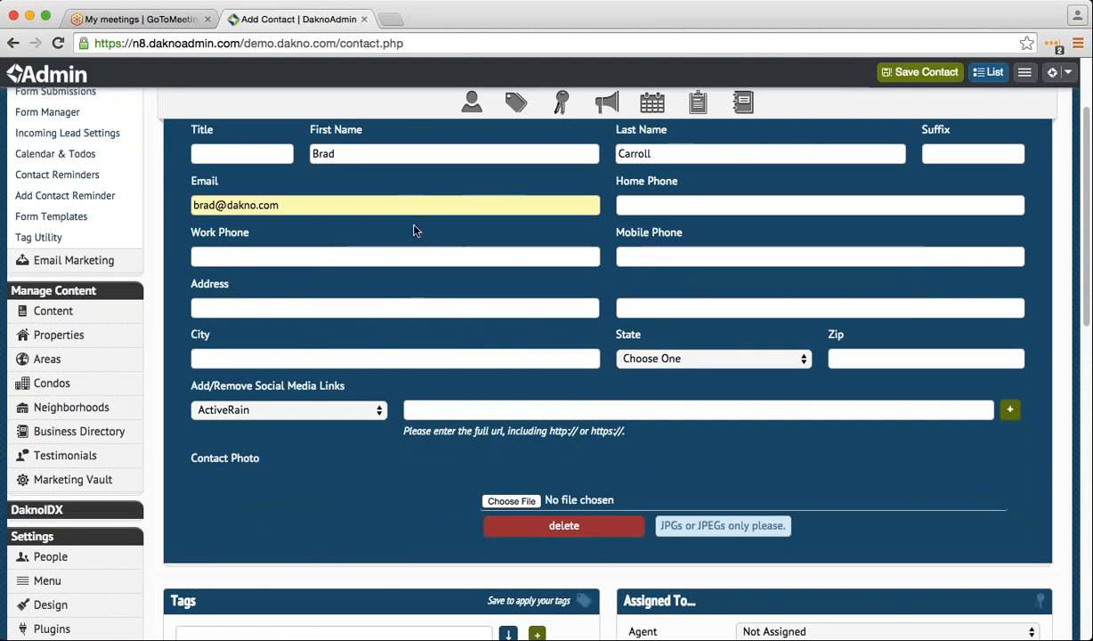
{"action": "scroll", "coordinate": [413, 230], "scroll_direction": "down", "scroll_amount": 1}
{"action": "scroll", "coordinate": [556, 519], "scroll_direction": "up", "scroll_amount": 3}
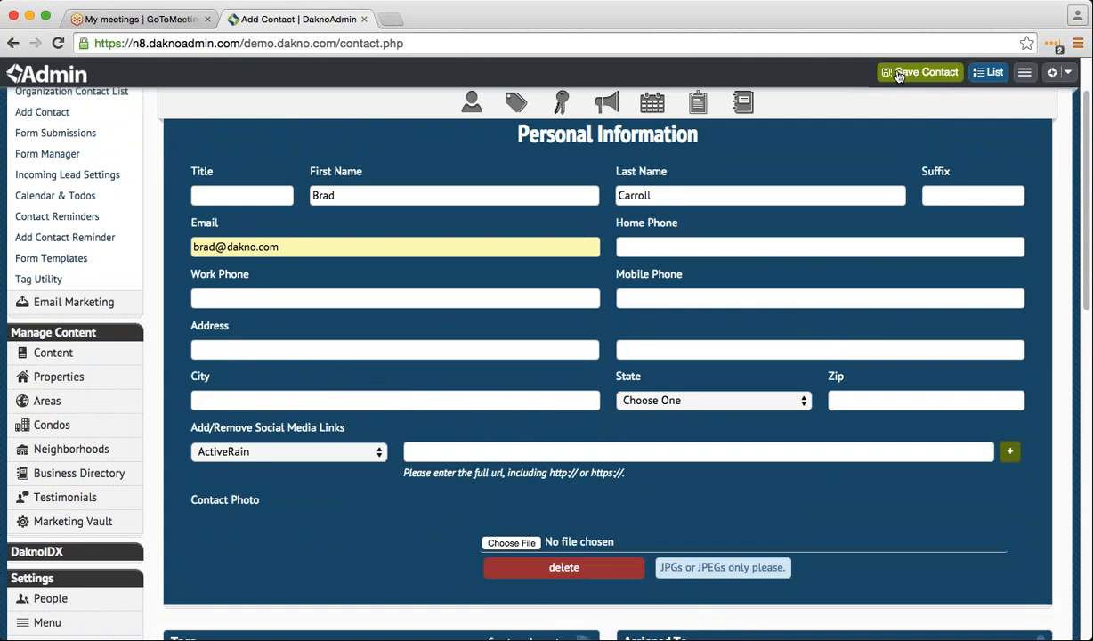
{"action": "left_click", "coordinate": [899, 77]}
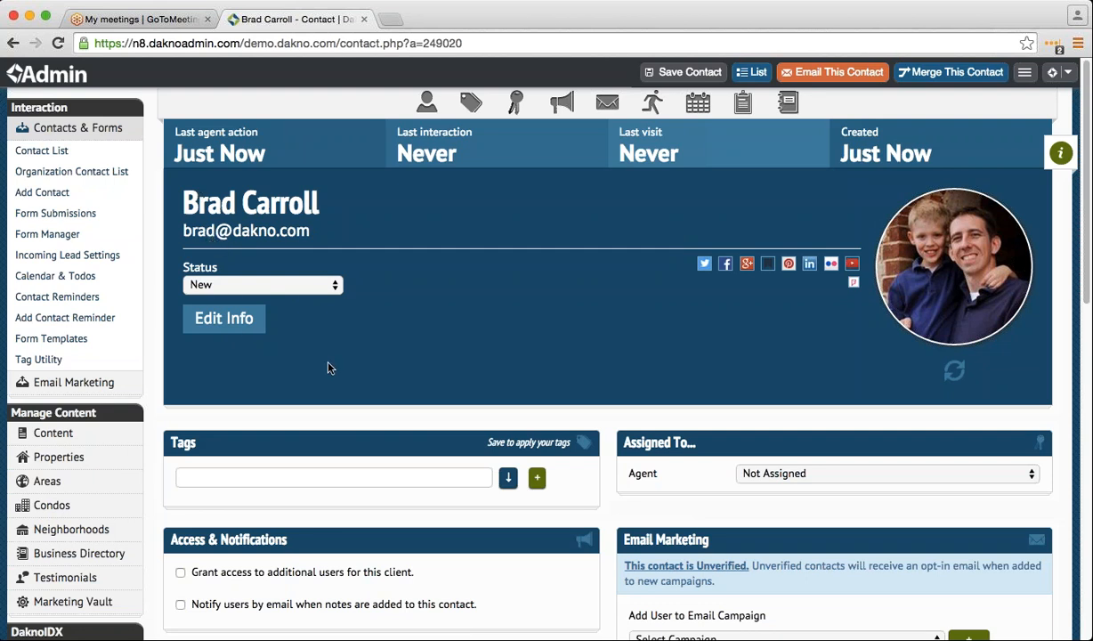
- Scroll through the saved contact's record to check its New status, tags and agent
{"action": "scroll", "coordinate": [325, 361], "scroll_direction": "down", "scroll_amount": 1}
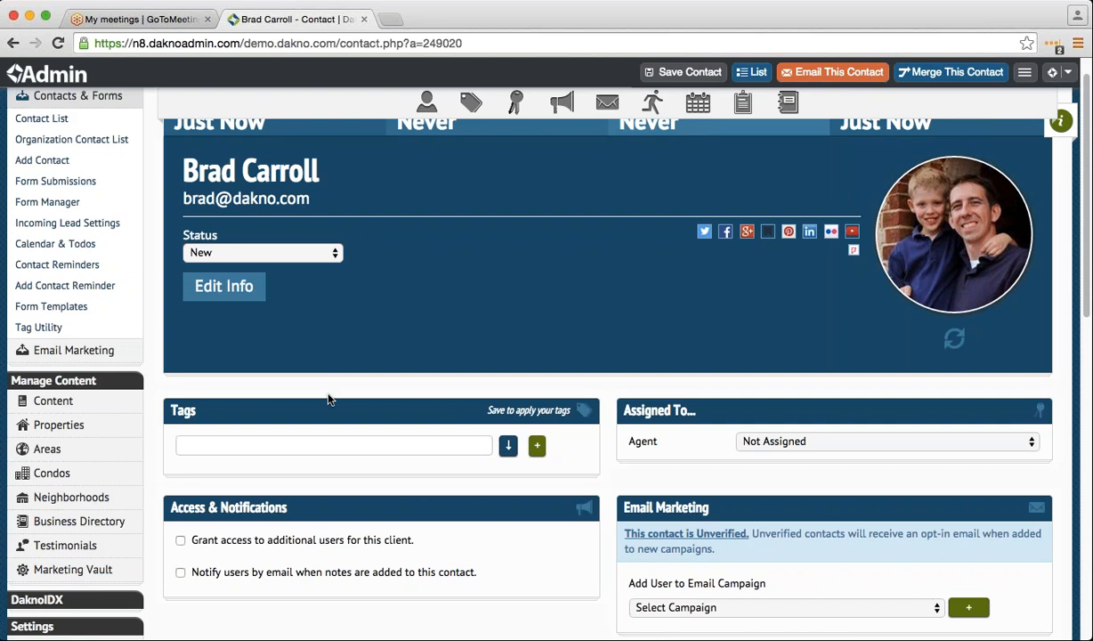
{"action": "scroll", "coordinate": [327, 399], "scroll_direction": "down", "scroll_amount": 1}
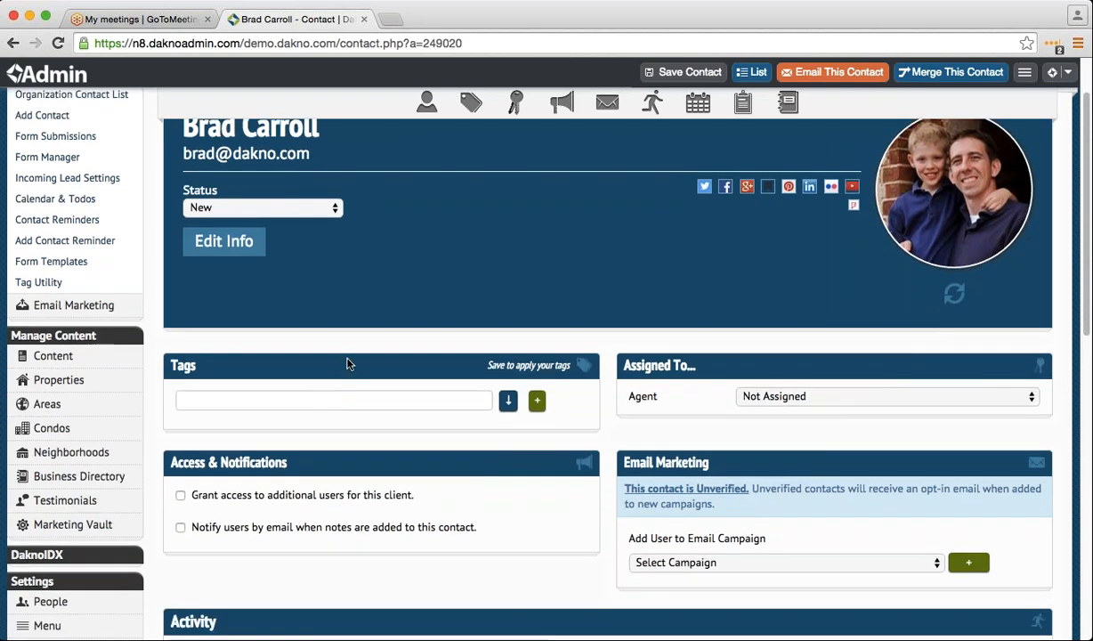
{"action": "scroll", "coordinate": [347, 363], "scroll_direction": "up", "scroll_amount": 1}
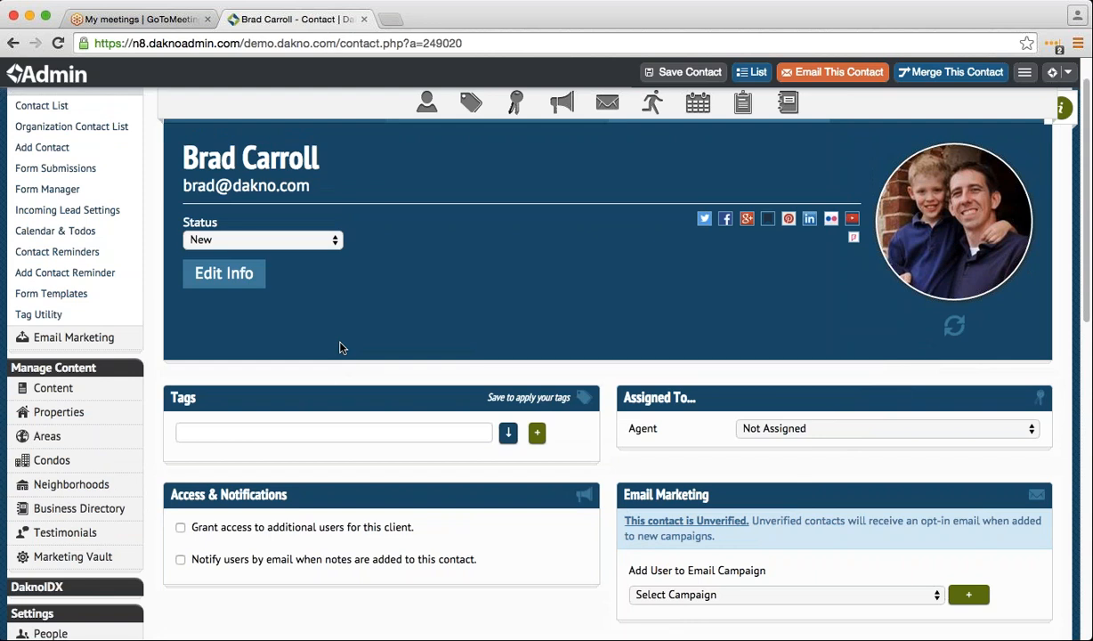
{"action": "scroll", "coordinate": [340, 348], "scroll_direction": "down", "scroll_amount": 1}
{"action": "scroll", "coordinate": [343, 348], "scroll_direction": "up", "scroll_amount": 2}
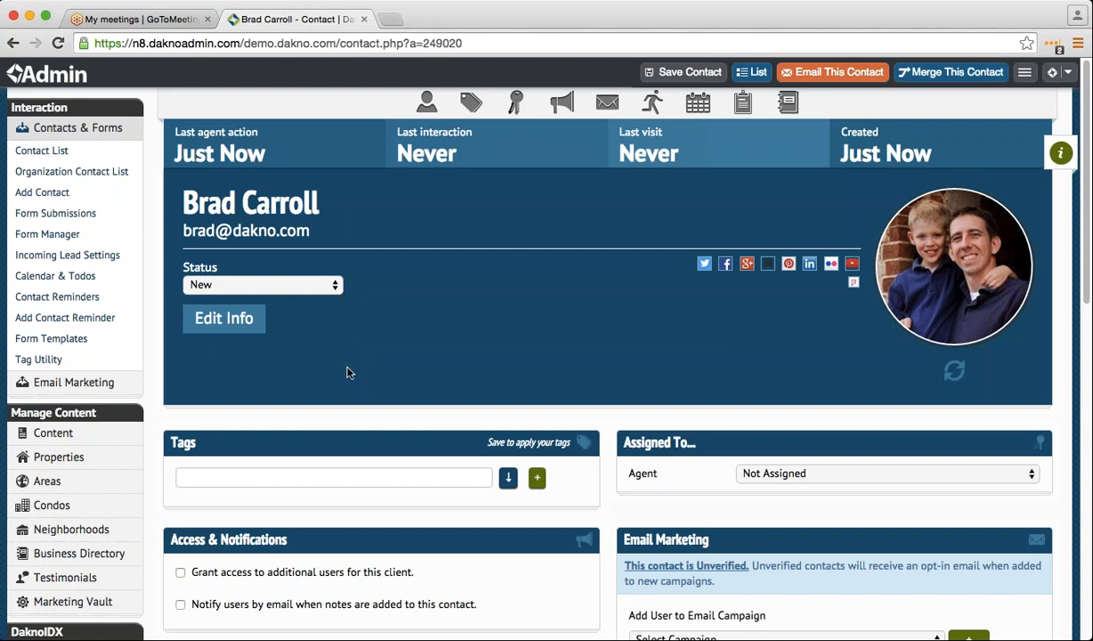
{"action": "scroll", "coordinate": [345, 374], "scroll_direction": "down", "scroll_amount": 1}
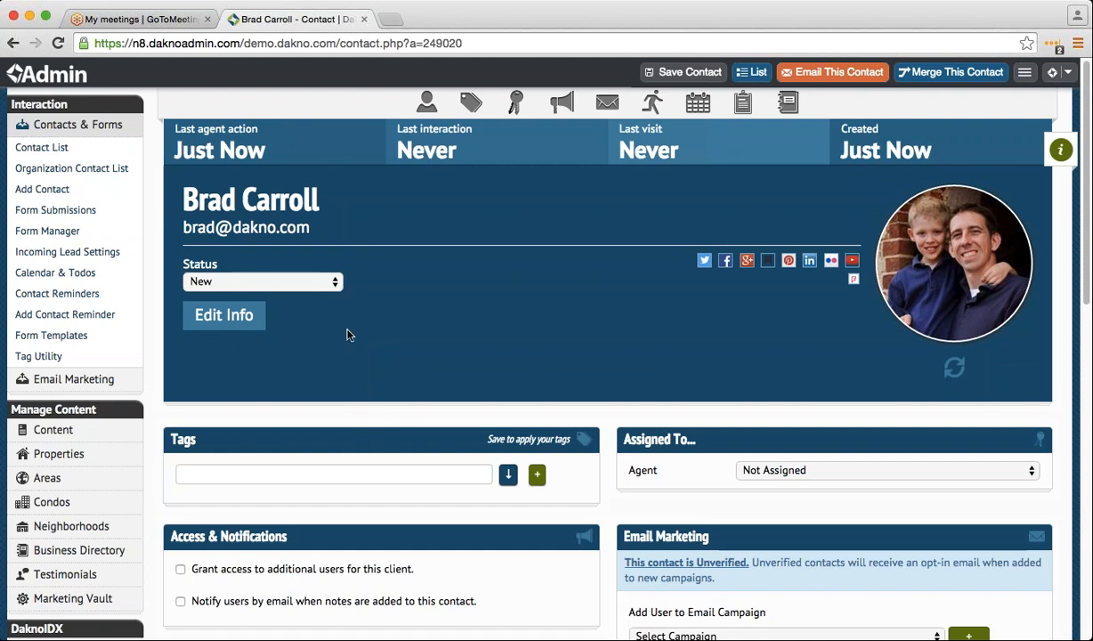
- Upload the sample-contacts CSV file through Import CSV on the Contact List
{"action": "left_click", "coordinate": [124, 147]}
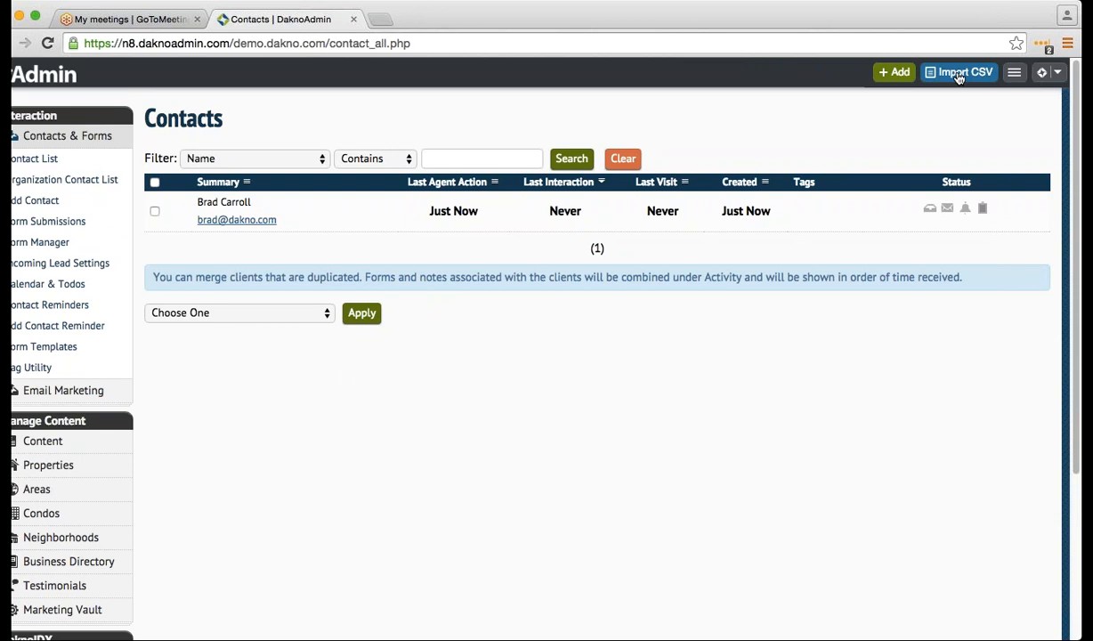
{"action": "left_click", "coordinate": [959, 79]}
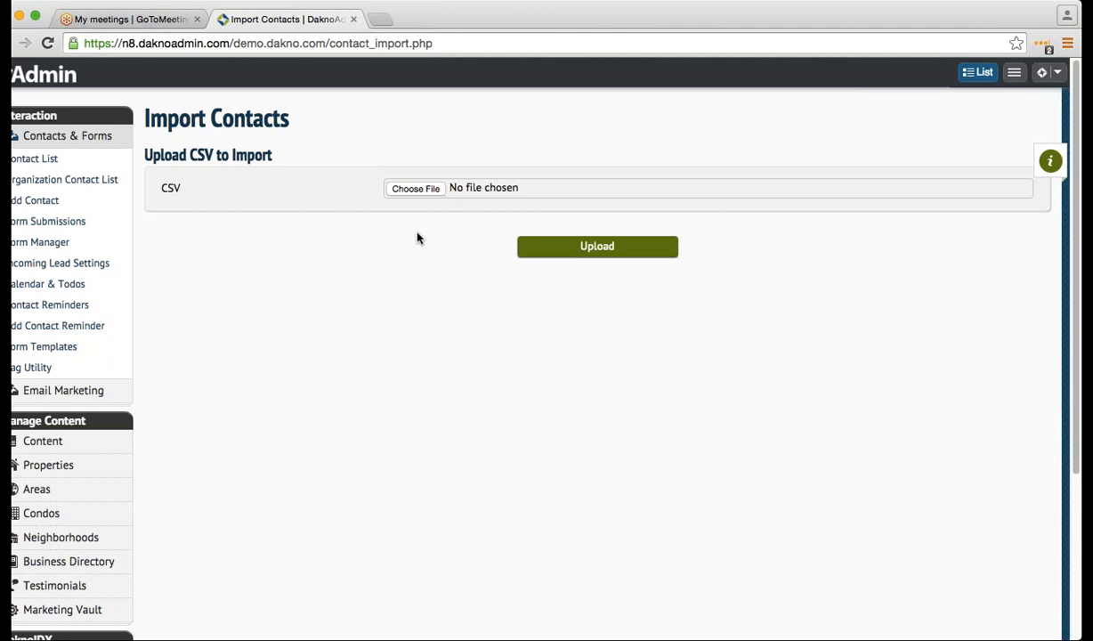
{"action": "left_click_drag", "start_coordinate": [419, 187], "coordinate": [415, 249]}
{"action": "left_click", "coordinate": [778, 407]}
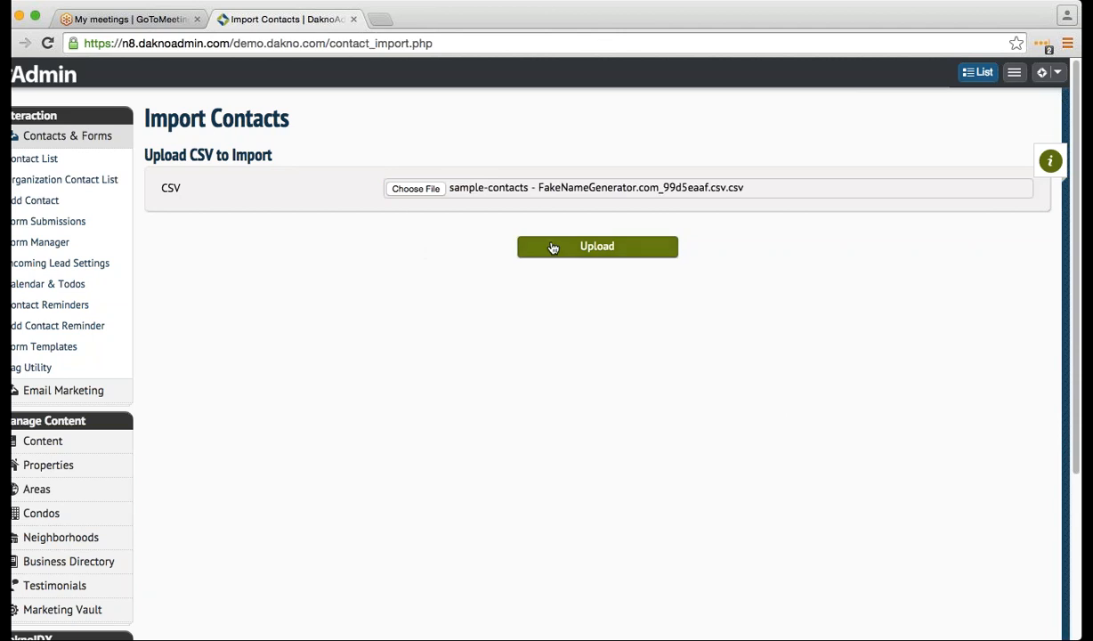
{"action": "left_click", "coordinate": [553, 248]}
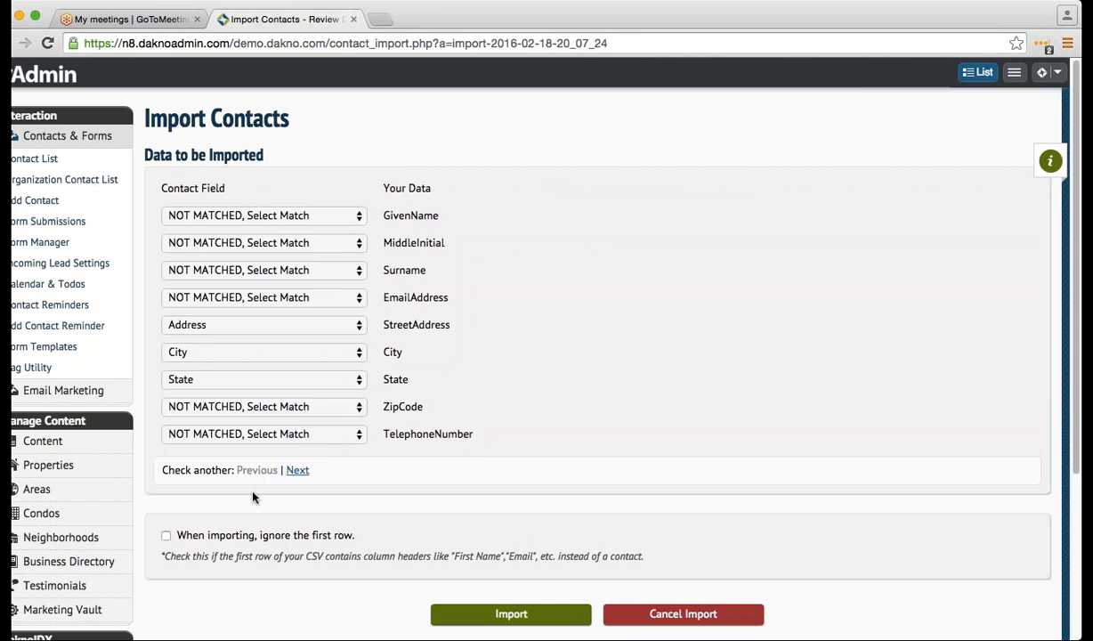
- Skip the header row and map columns to First Name, Last Name, Email, Zip and Home Phone
{"action": "left_click", "coordinate": [212, 538]}
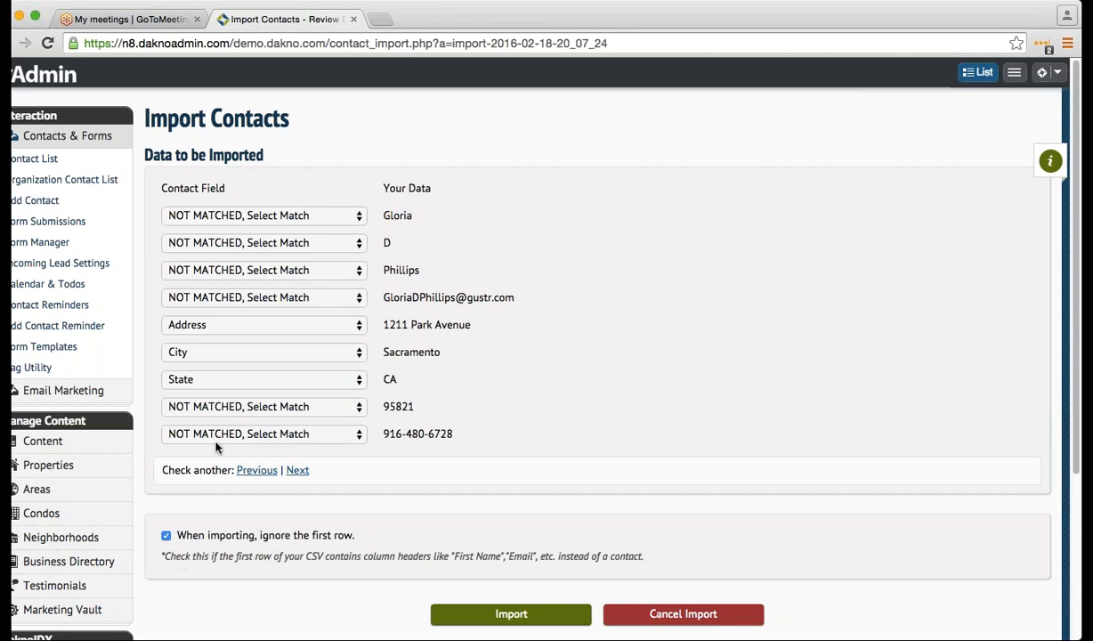
{"action": "left_click", "coordinate": [299, 217]}
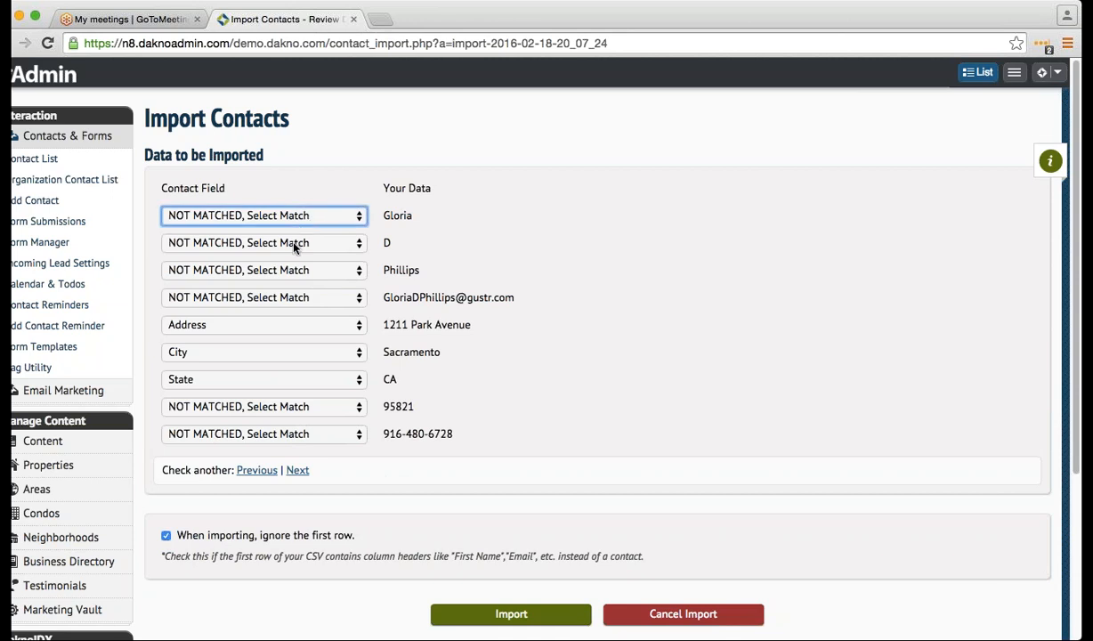
{"action": "left_click", "coordinate": [291, 264]}
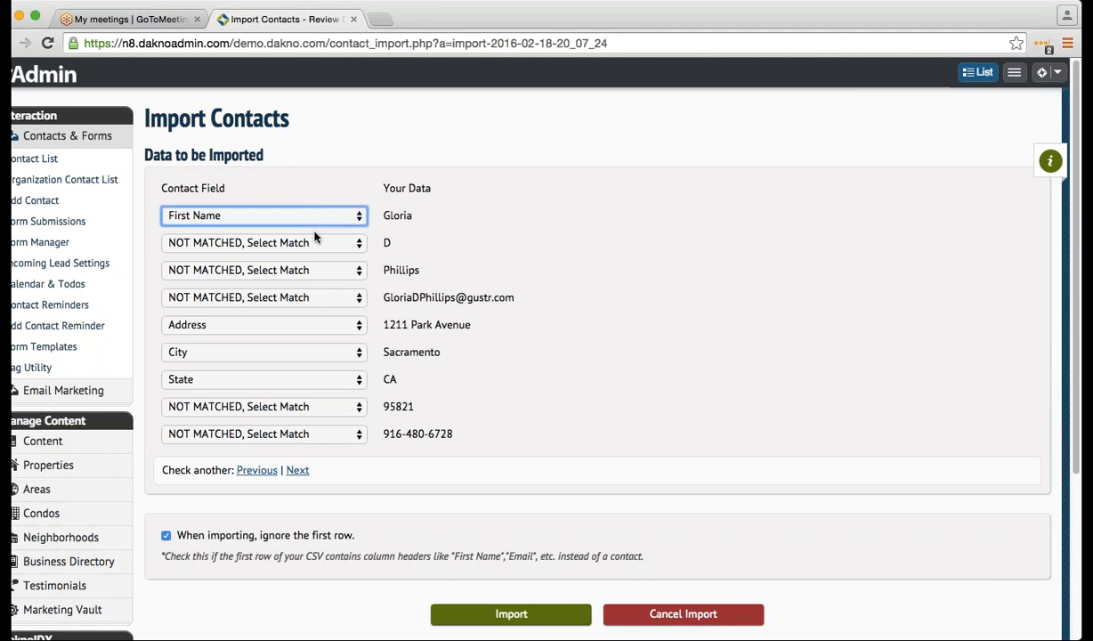
{"action": "left_click", "coordinate": [319, 270]}
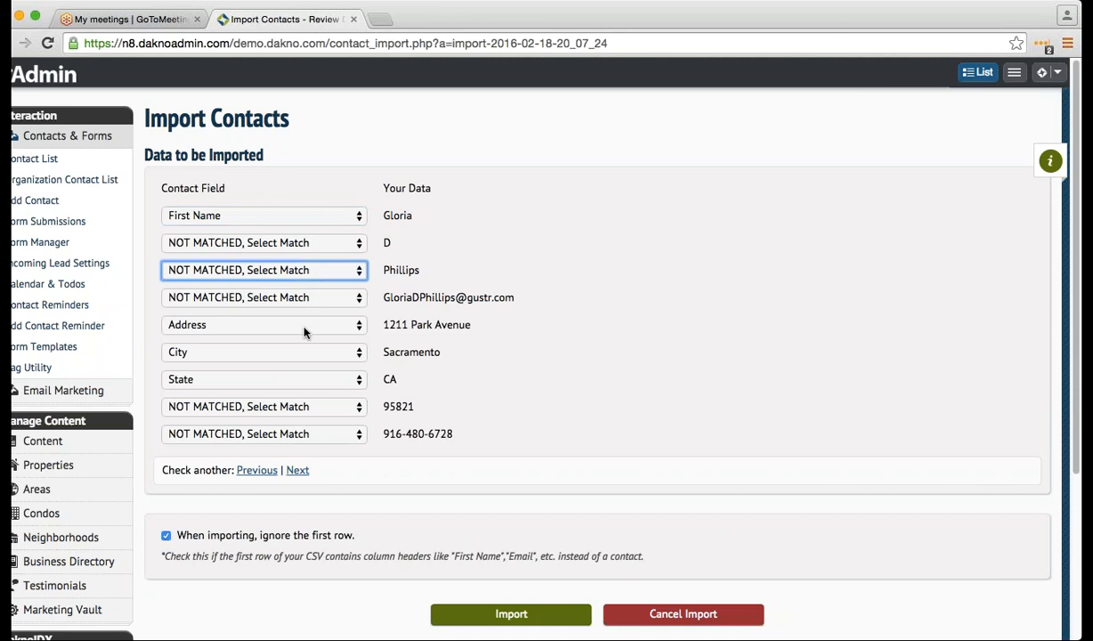
{"action": "left_click", "coordinate": [303, 332]}
{"action": "left_click", "coordinate": [298, 298]}
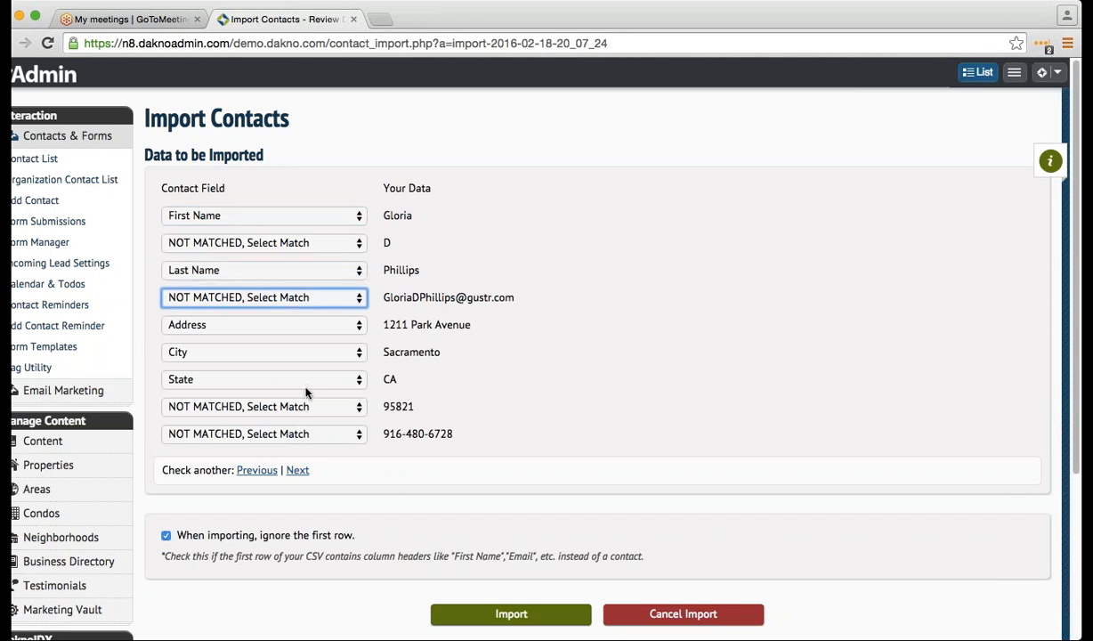
{"action": "left_click", "coordinate": [299, 381]}
{"action": "left_click", "coordinate": [317, 322]}
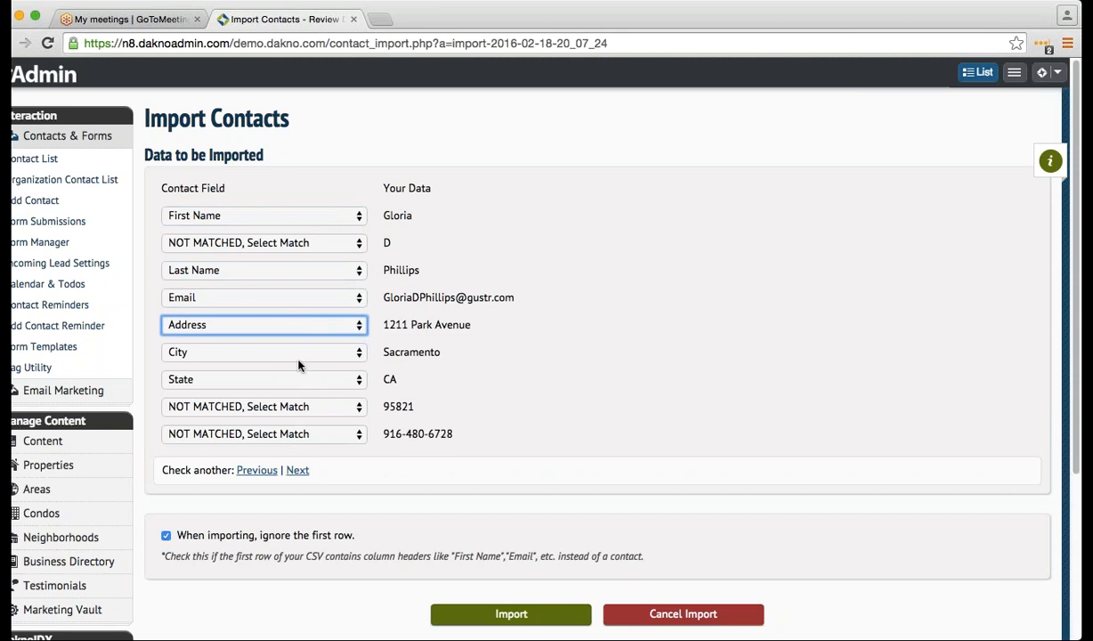
{"action": "left_click", "coordinate": [299, 402]}
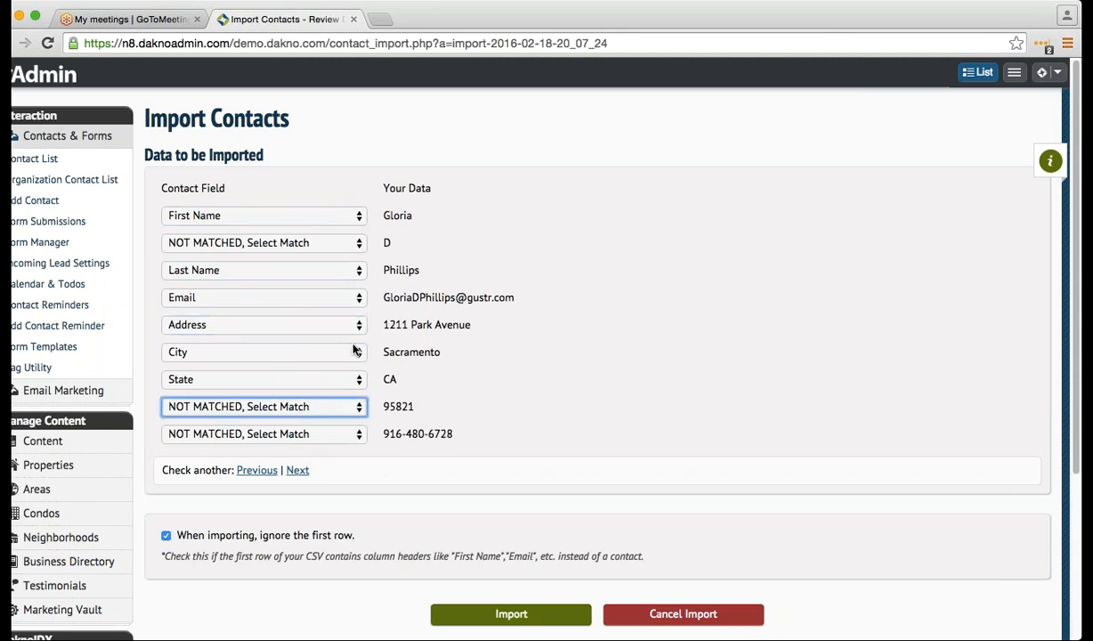
{"action": "key", "text": "z"}
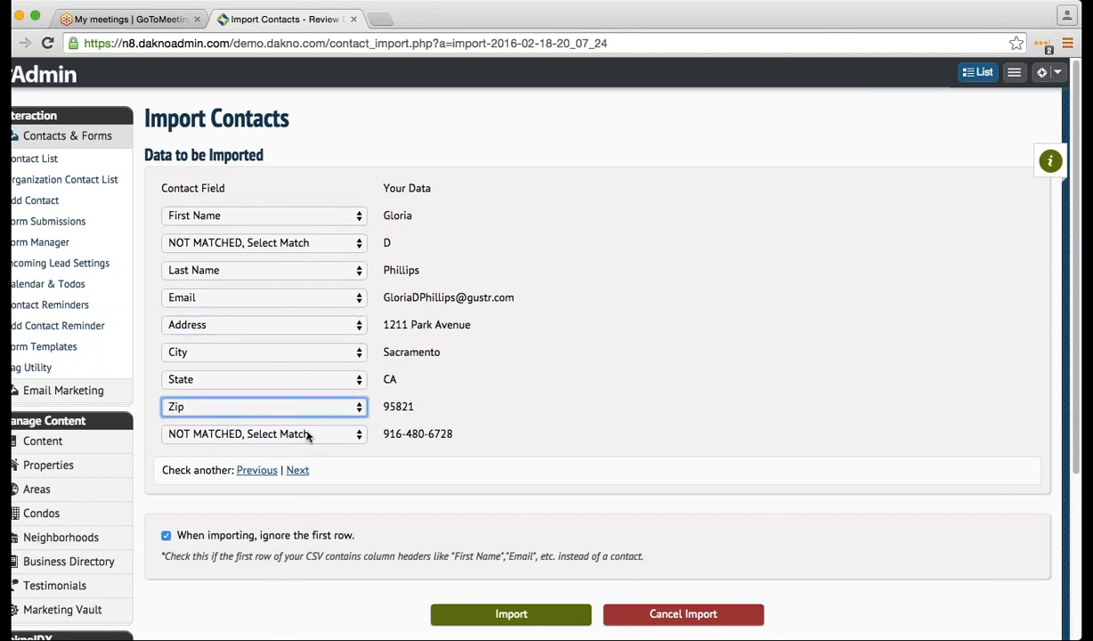
{"action": "left_click", "coordinate": [310, 434]}
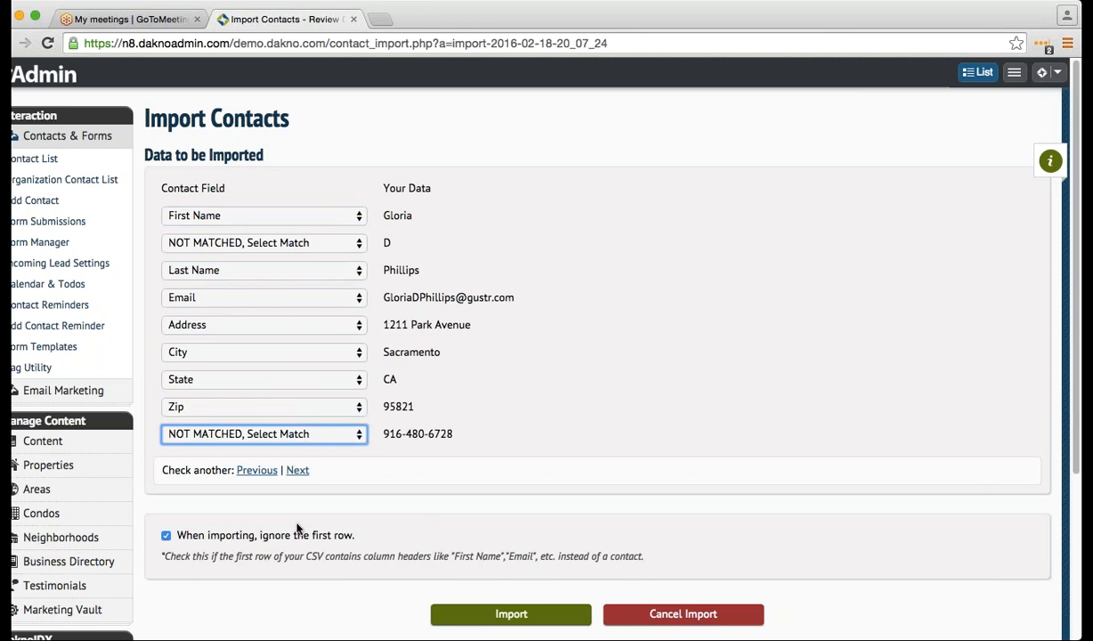
{"action": "key", "text": "h"}
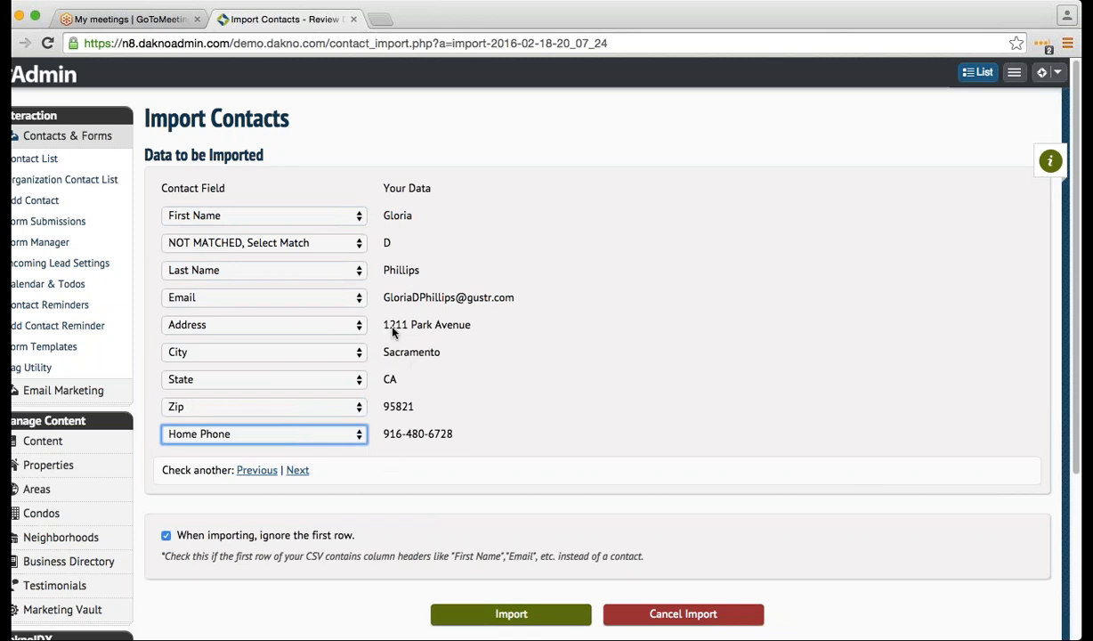
- Preview the remaining contacts in the file and import all 100 contacts
{"action": "left_click", "coordinate": [298, 471]}
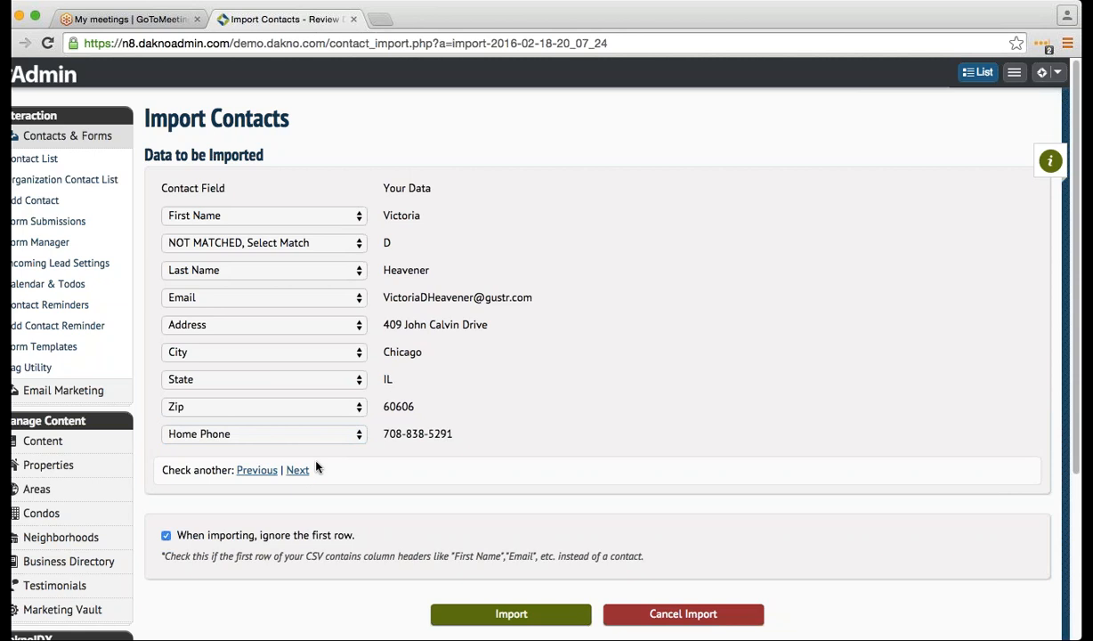
{"action": "left_click", "coordinate": [299, 472]}
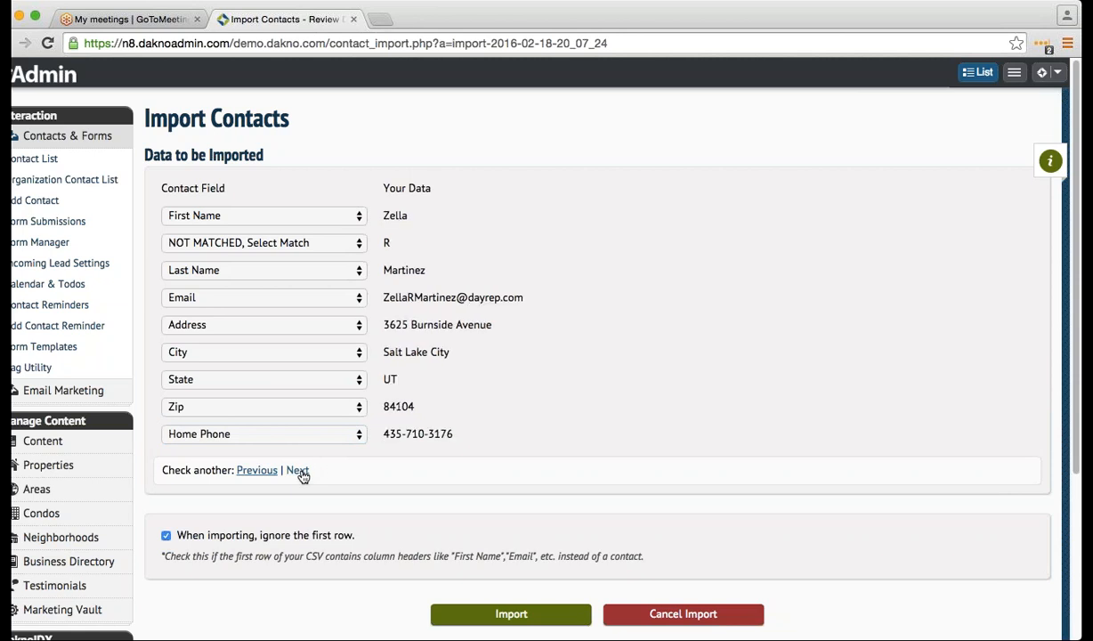
{"action": "left_click", "coordinate": [299, 472]}
{"action": "left_click", "coordinate": [299, 472]}
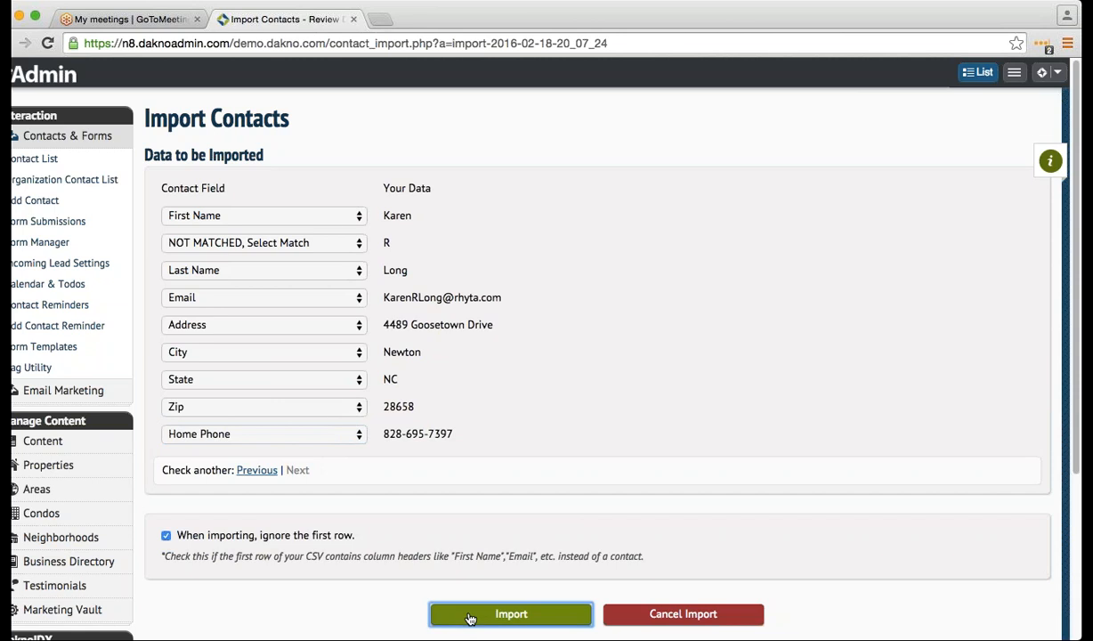
{"action": "left_click", "coordinate": [450, 615]}
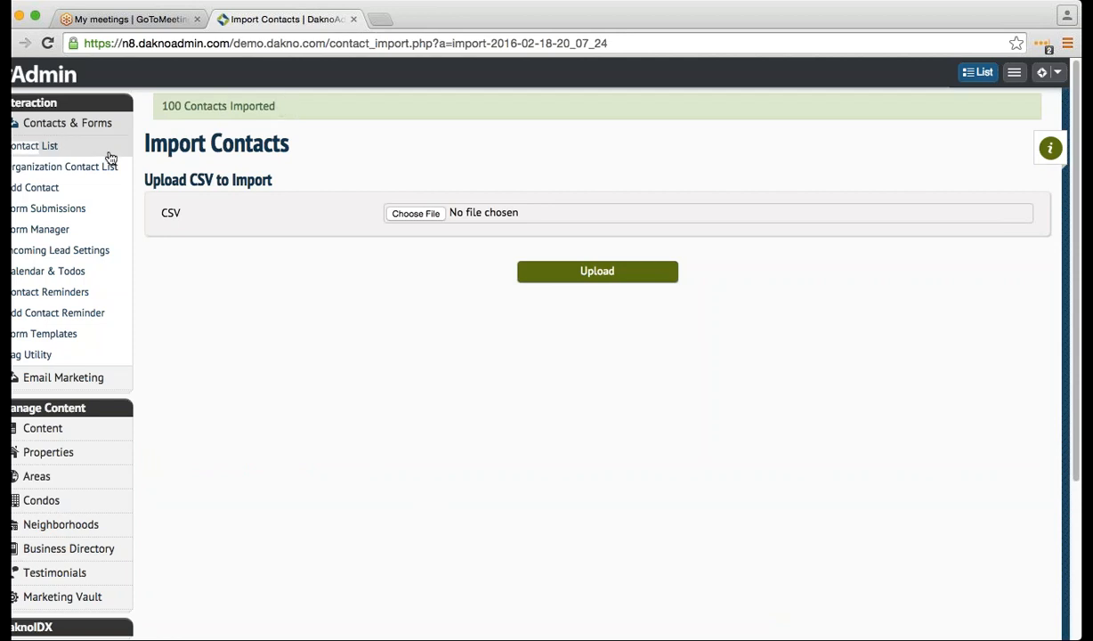
- Show the contact list and open the first imported contact's record
{"action": "left_click", "coordinate": [35, 146]}
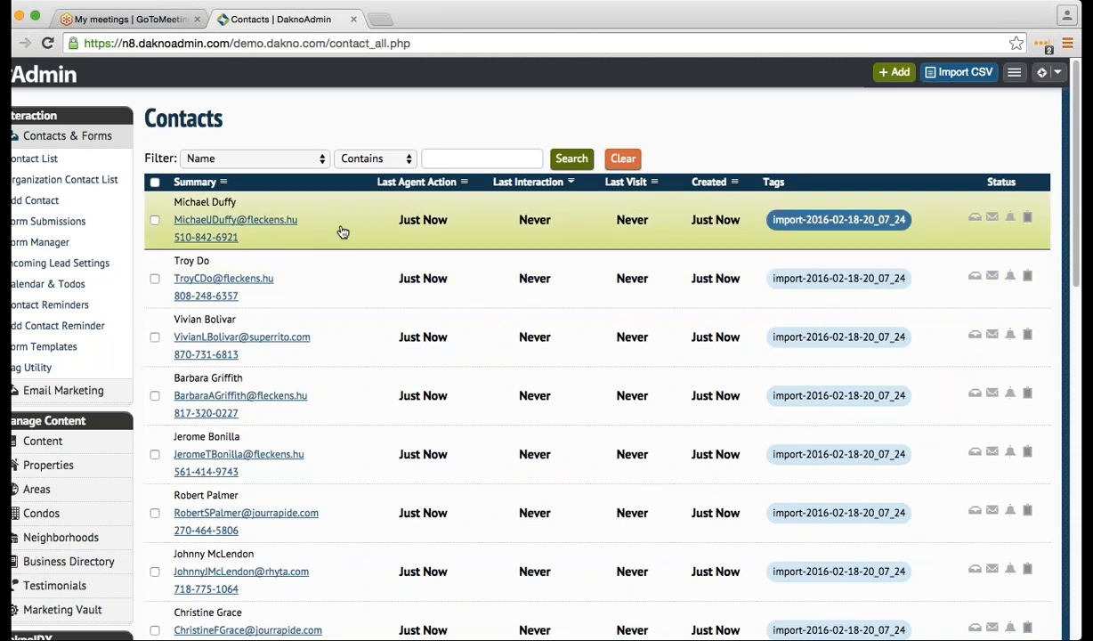
{"action": "left_click", "coordinate": [342, 232]}
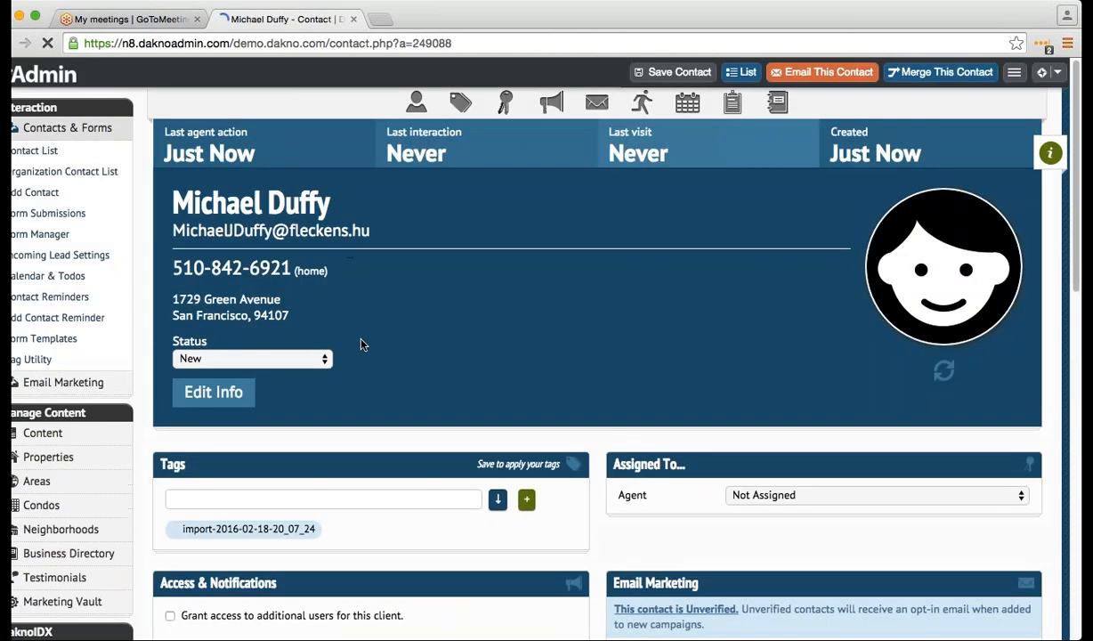
- Review the imported contact's sections and open its Status dropdown
{"action": "scroll", "coordinate": [360, 356], "scroll_direction": "down", "scroll_amount": 5}
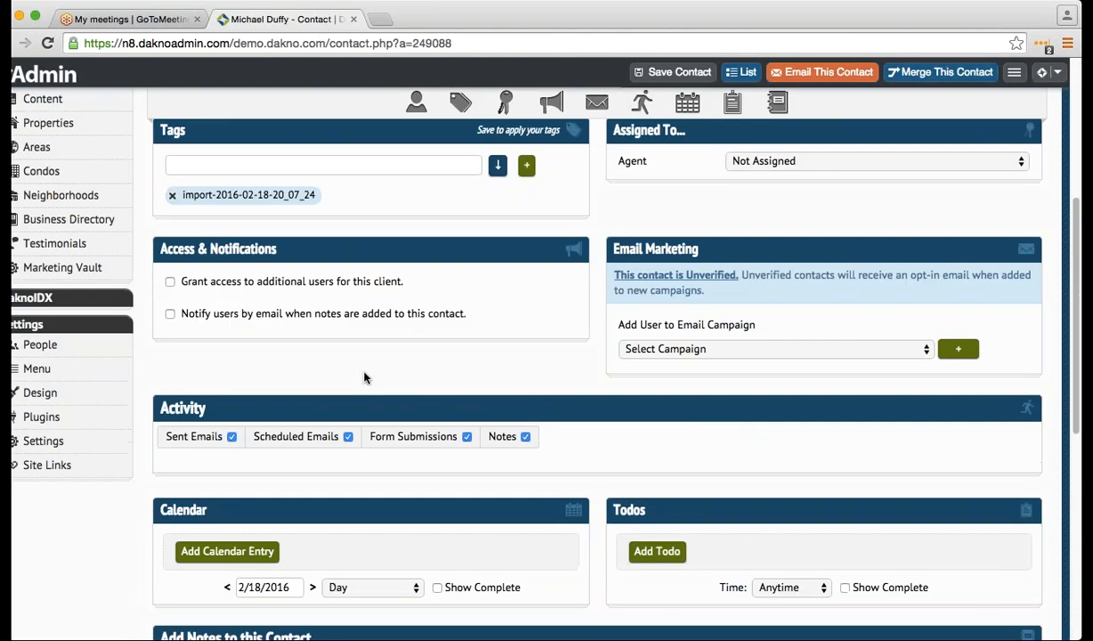
{"action": "scroll", "coordinate": [364, 378], "scroll_direction": "up", "scroll_amount": 5}
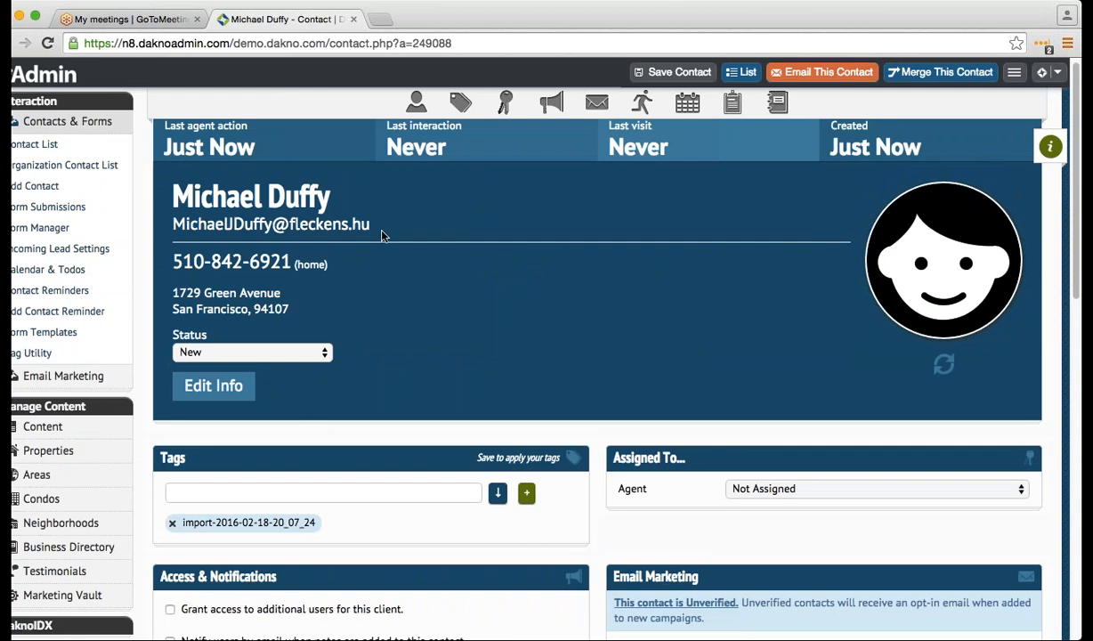
{"action": "scroll", "coordinate": [319, 359], "scroll_direction": "down", "scroll_amount": 1}
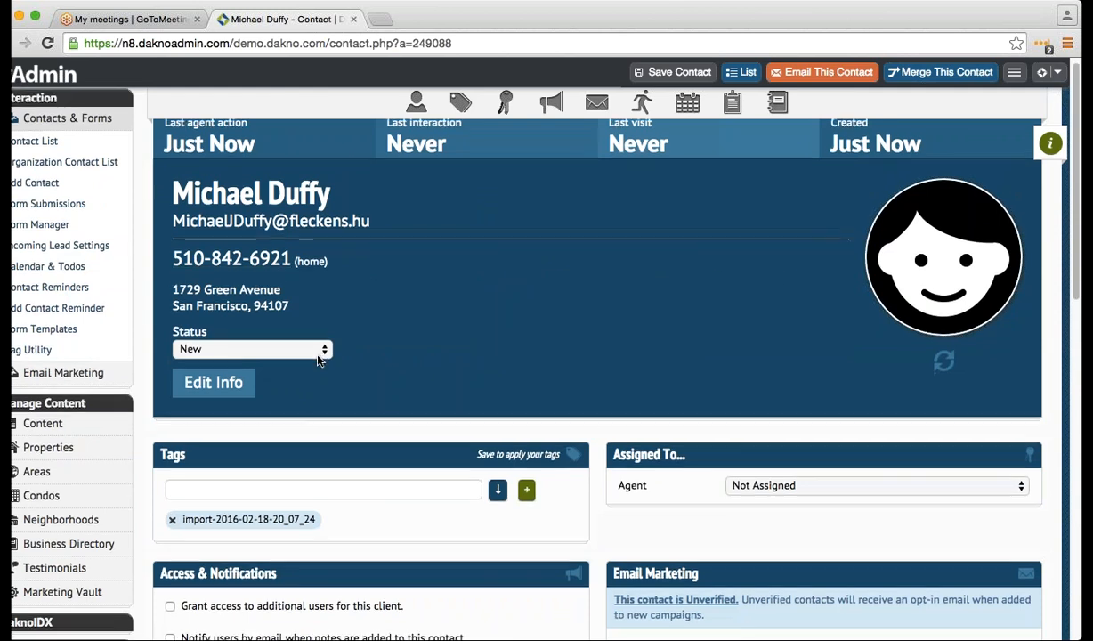
{"action": "scroll", "coordinate": [319, 359], "scroll_direction": "down", "scroll_amount": 2}
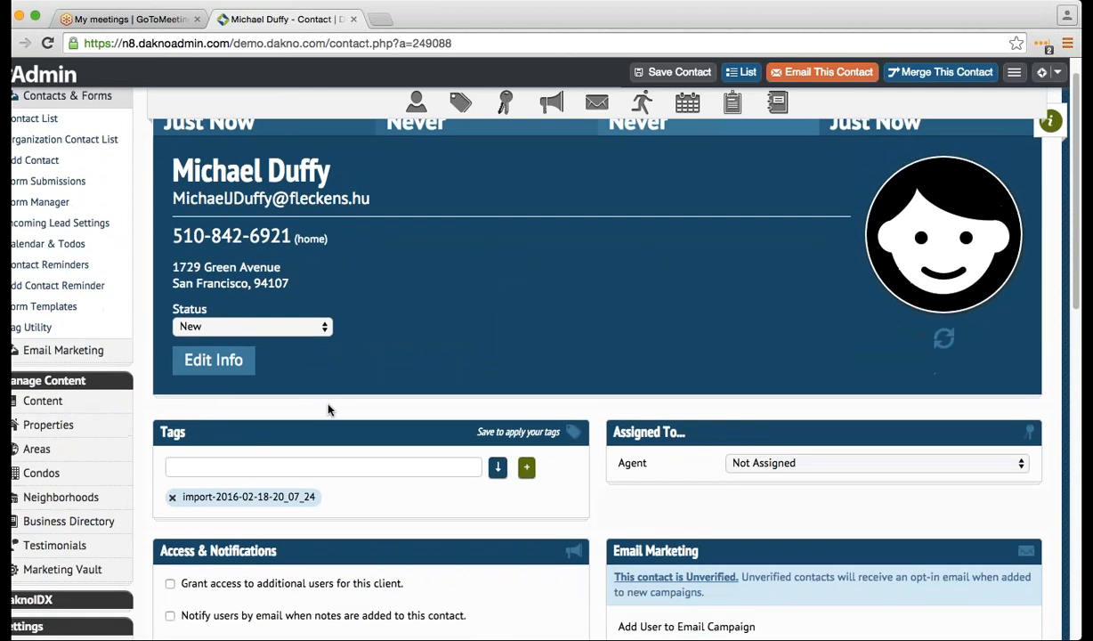
{"action": "left_click", "coordinate": [311, 328]}
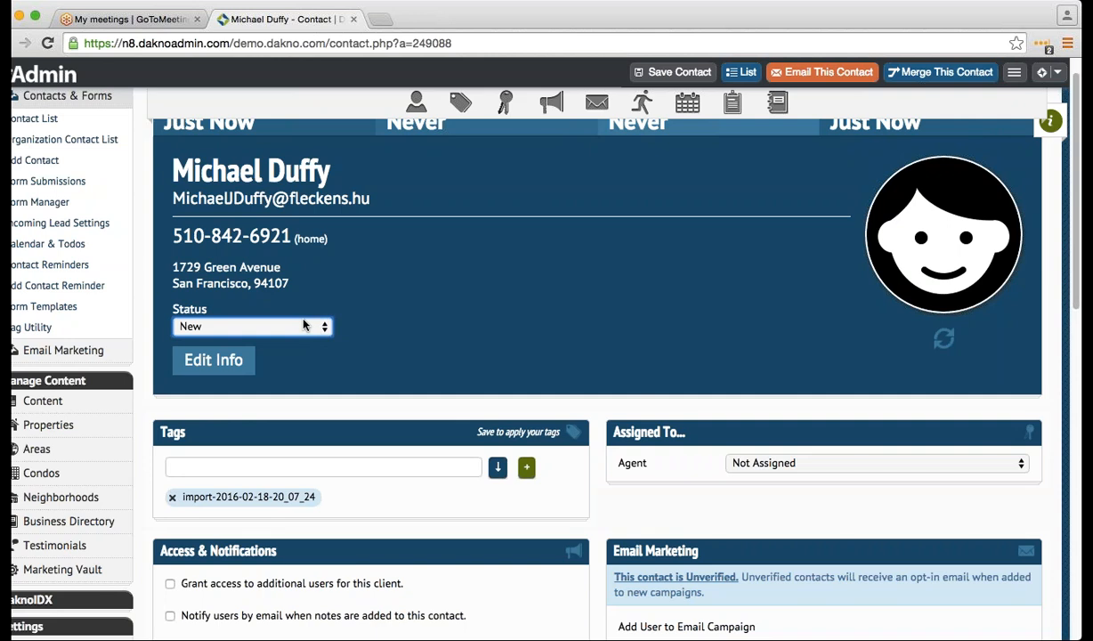
- Change the imported contact's status from New to Qualify and save it
{"action": "scroll", "coordinate": [292, 354], "scroll_direction": "down", "scroll_amount": 1}
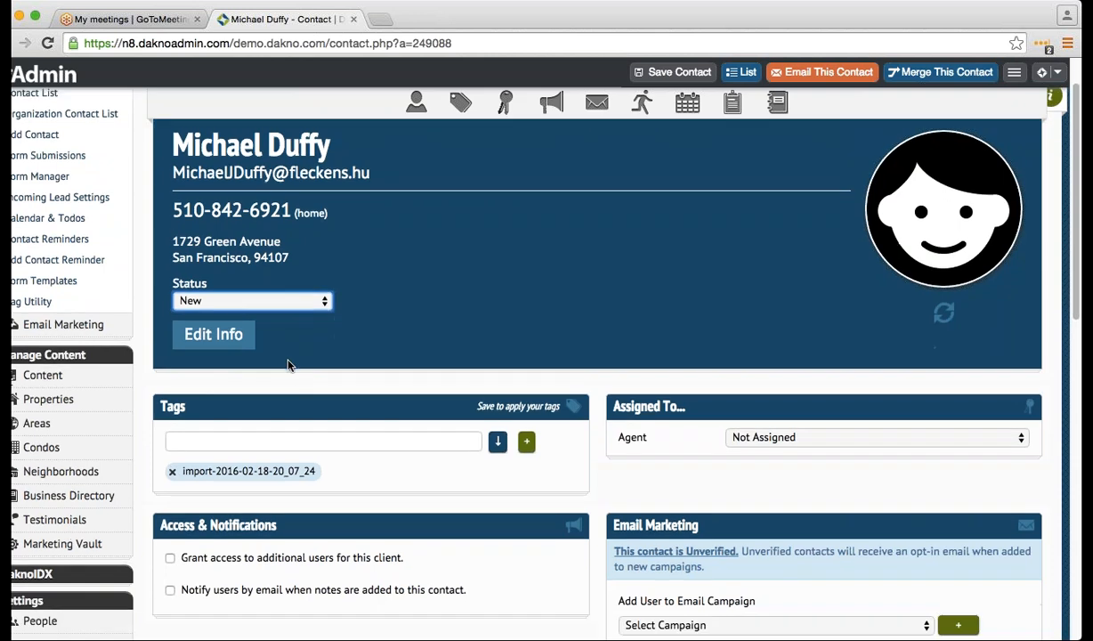
{"action": "scroll", "coordinate": [297, 383], "scroll_direction": "down", "scroll_amount": 5}
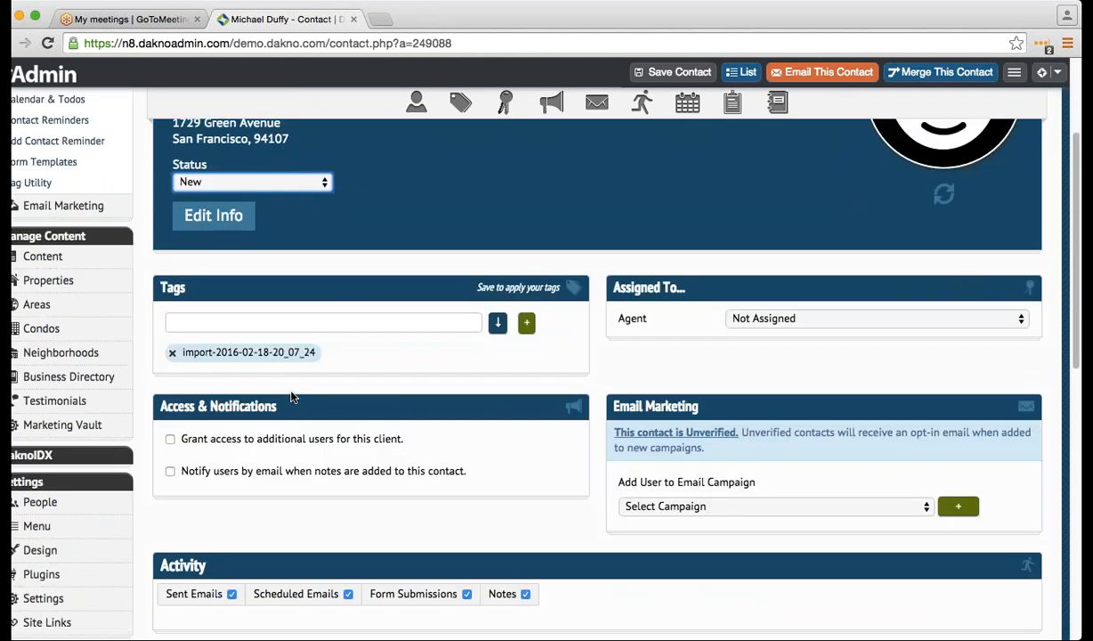
{"action": "scroll", "coordinate": [285, 379], "scroll_direction": "up", "scroll_amount": 4}
{"action": "left_click", "coordinate": [277, 294]}
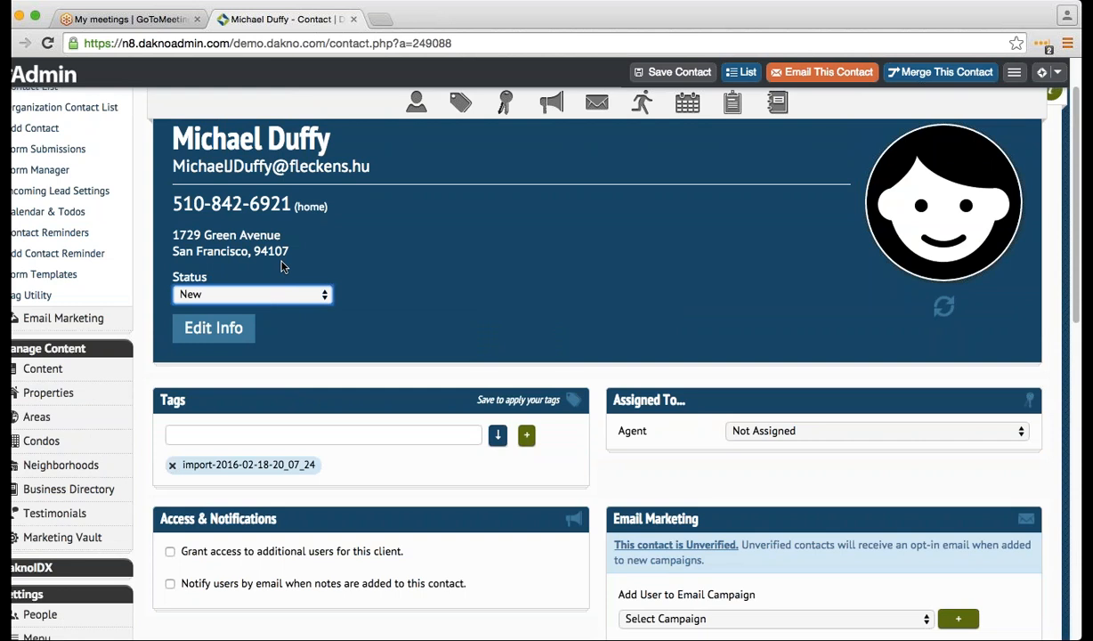
{"action": "left_click", "coordinate": [285, 314]}
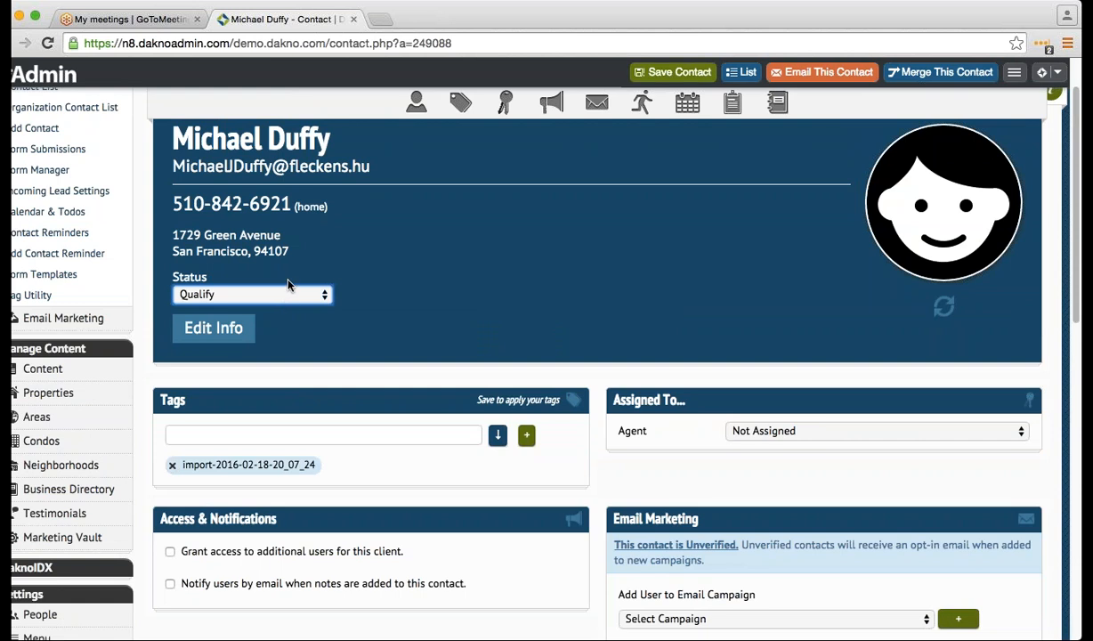
{"action": "key", "text": "Up"}
{"action": "scroll", "coordinate": [267, 369], "scroll_direction": "down", "scroll_amount": 3}
{"action": "scroll", "coordinate": [268, 459], "scroll_direction": "down", "scroll_amount": 10}
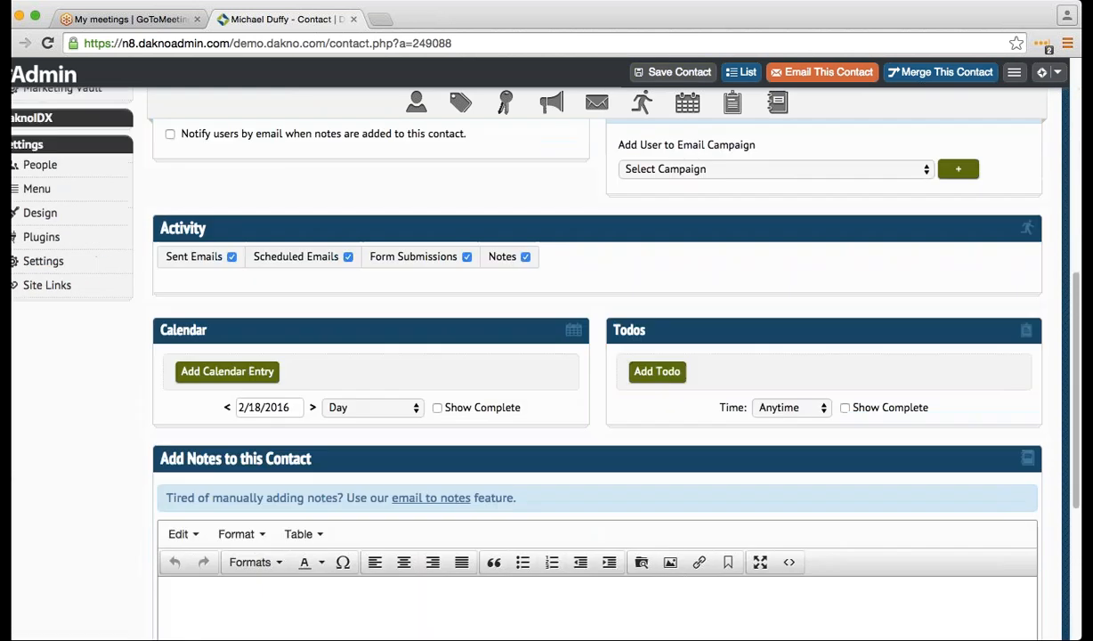
{"action": "scroll", "coordinate": [226, 452], "scroll_direction": "up", "scroll_amount": 13}
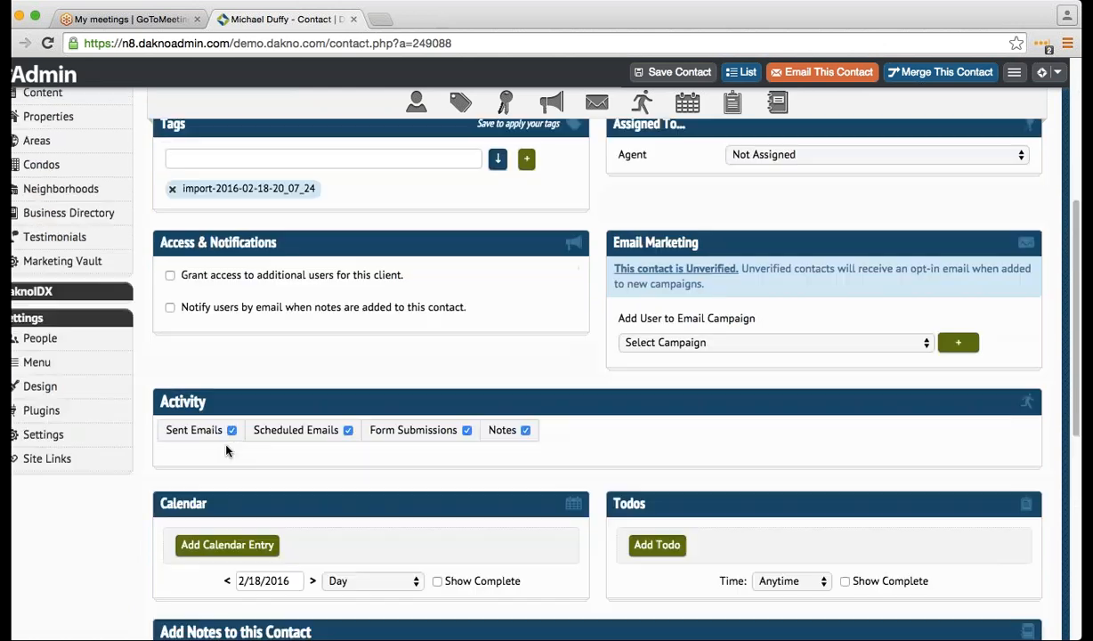
{"action": "key", "text": "Down"}
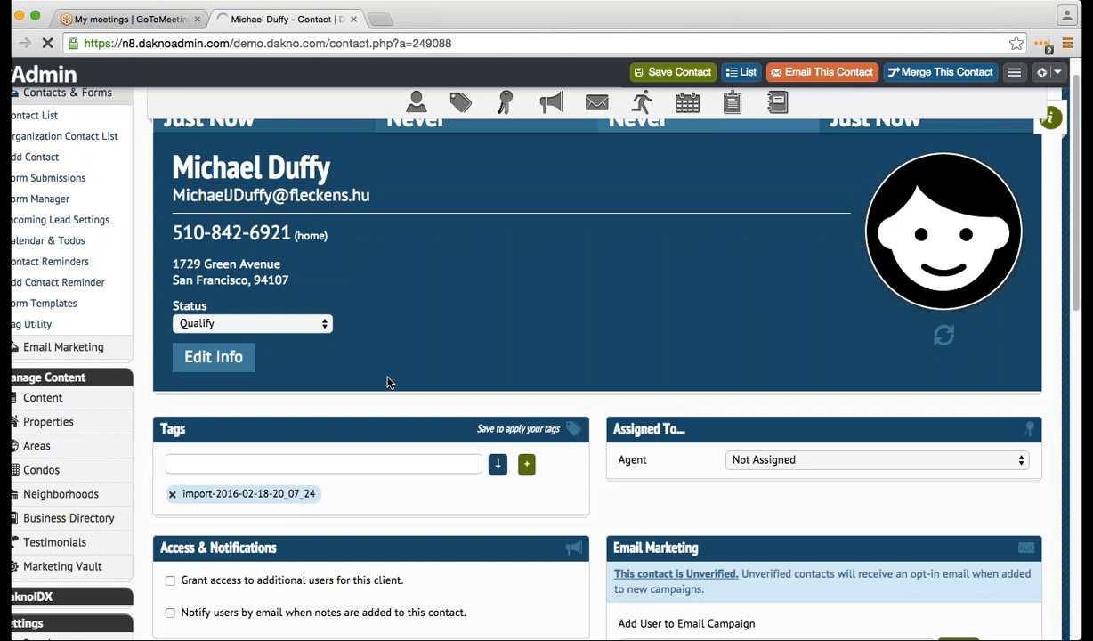
{"action": "scroll", "coordinate": [352, 386], "scroll_direction": "down", "scroll_amount": 2}
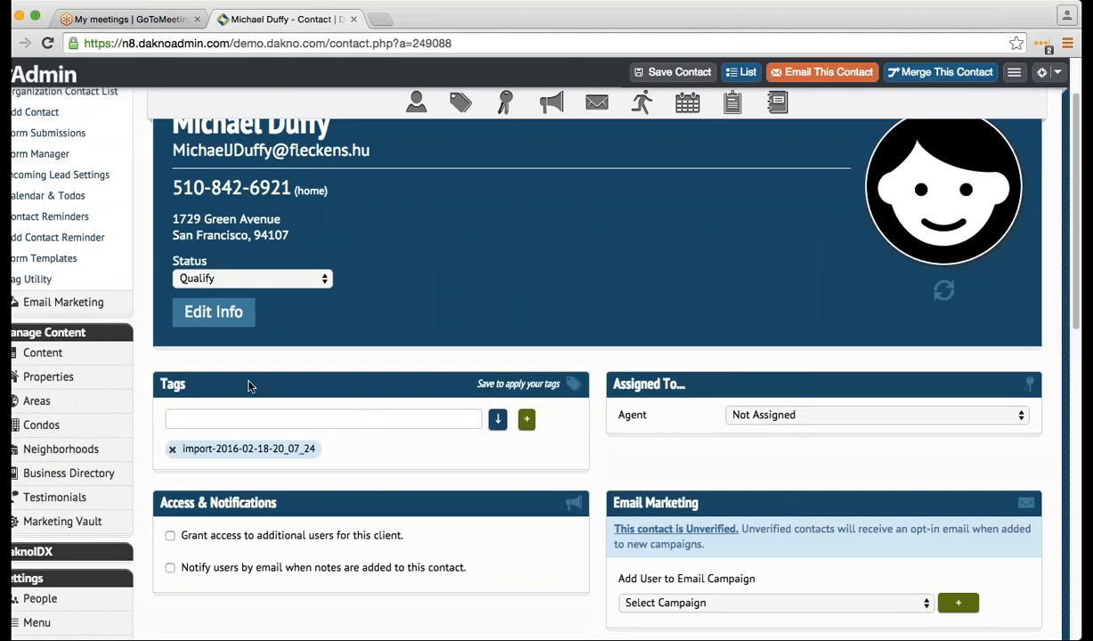
- Add a Neighborhood-Pinetree tag to the contact
{"action": "left_click", "coordinate": [252, 418]}
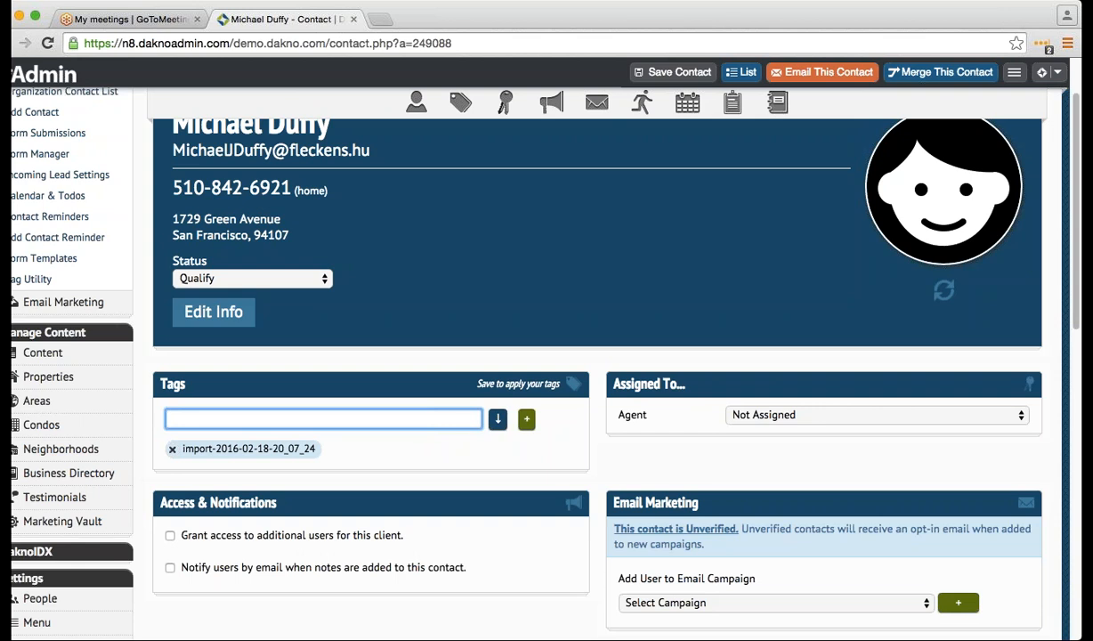
{"action": "type", "text": "Neighborhood"}
{"action": "type", "text": "-Pinetree"}
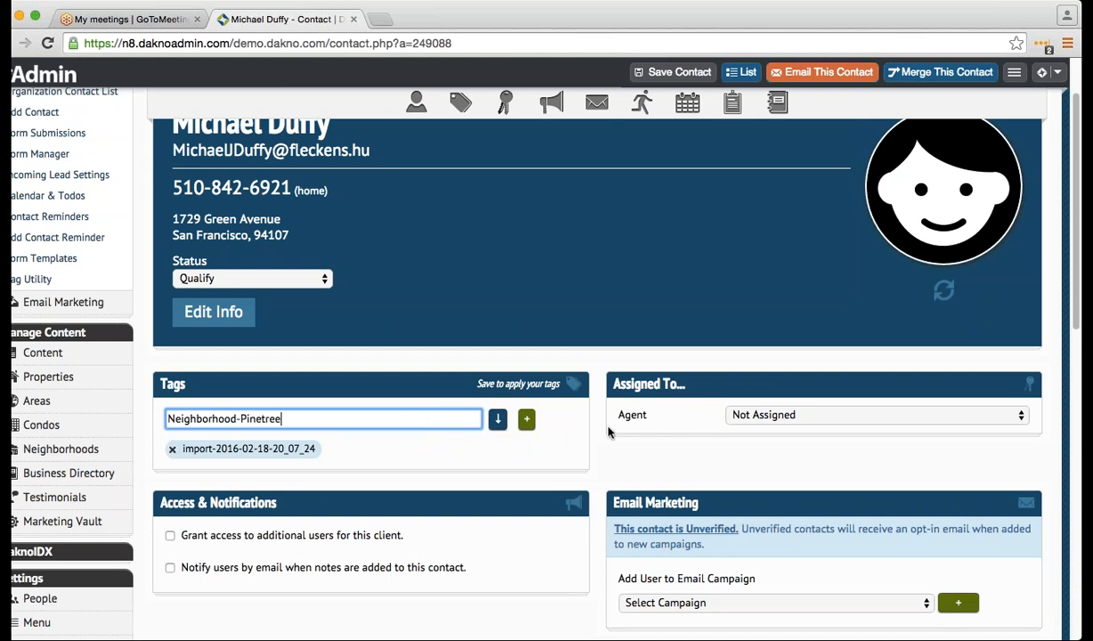
{"action": "left_click", "coordinate": [526, 418]}
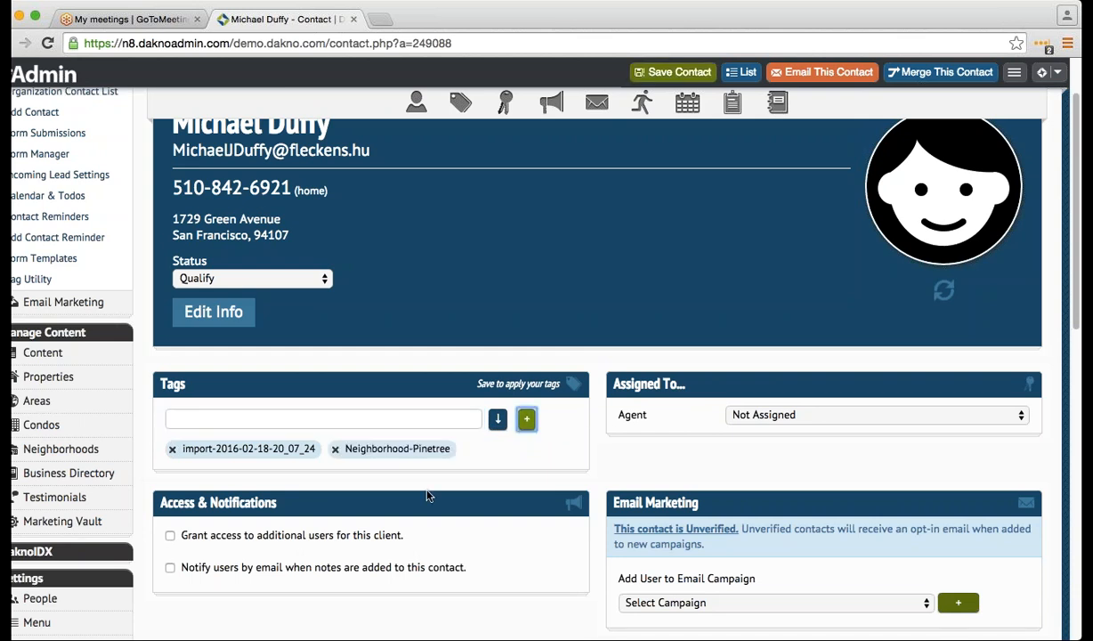
- Save the tagged contact and return to the full contact list
{"action": "scroll", "coordinate": [423, 507], "scroll_direction": "up", "scroll_amount": 2}
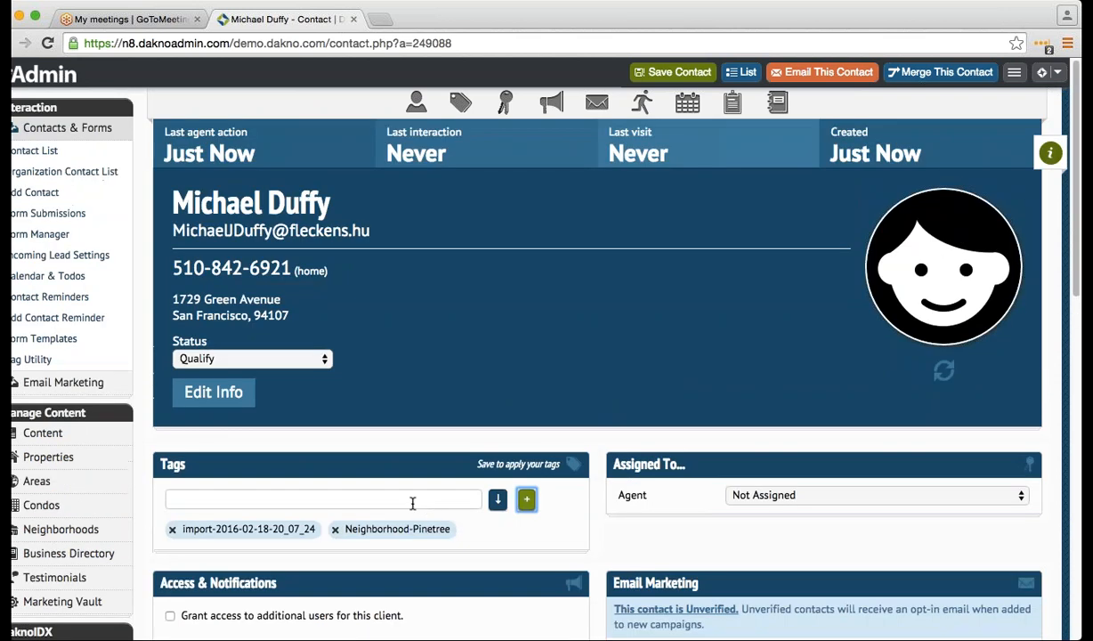
{"action": "left_click", "coordinate": [73, 152]}
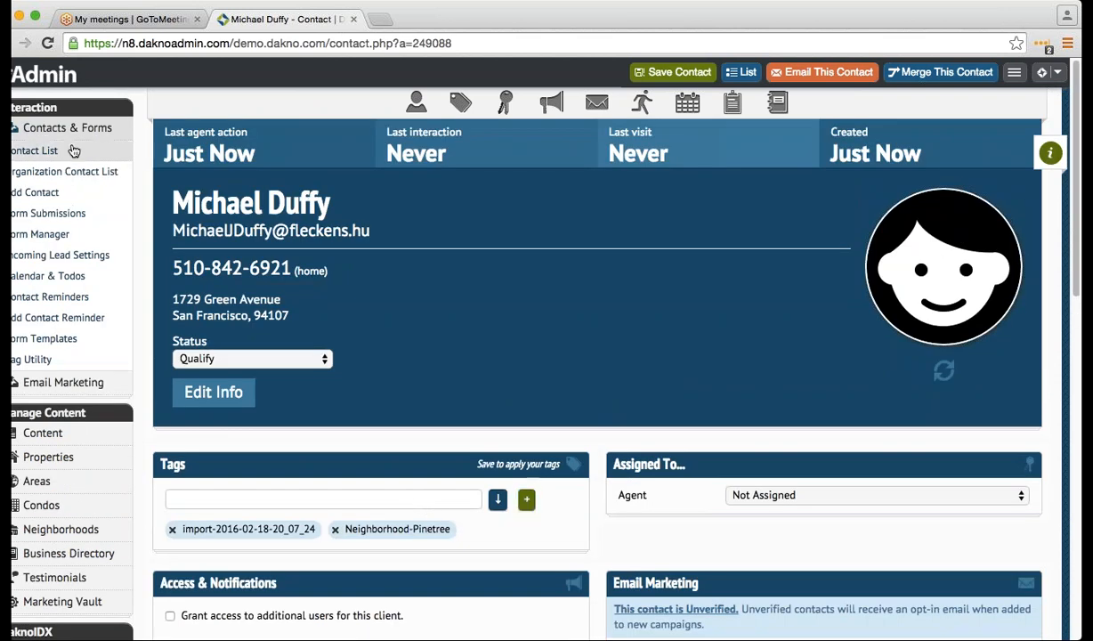
{"action": "left_click", "coordinate": [598, 262]}
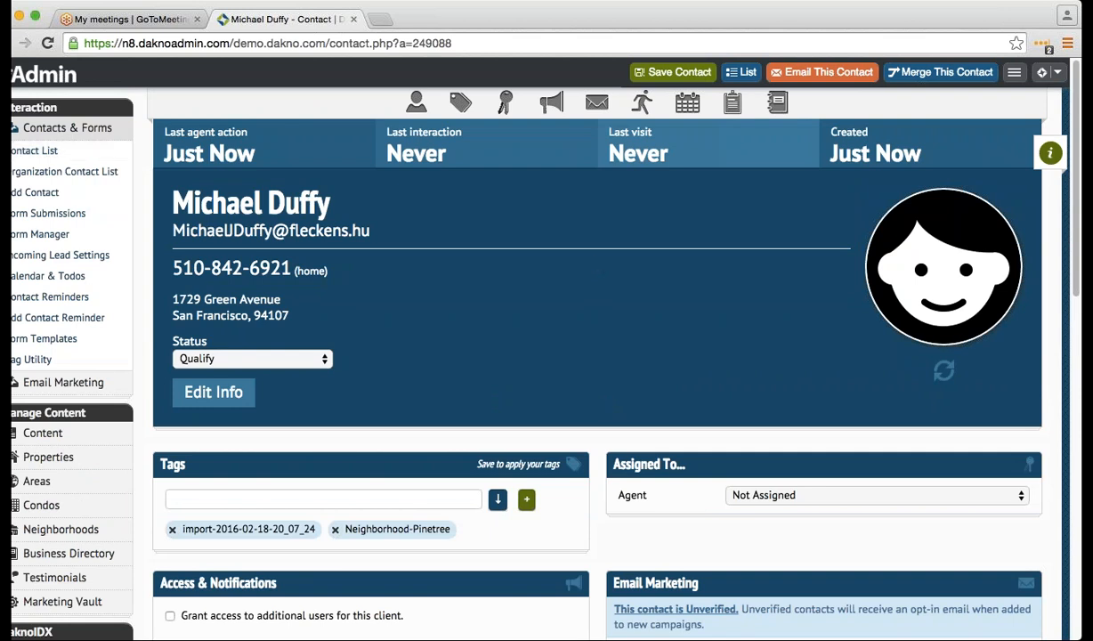
{"action": "left_click", "coordinate": [678, 74]}
{"action": "left_click", "coordinate": [89, 151]}
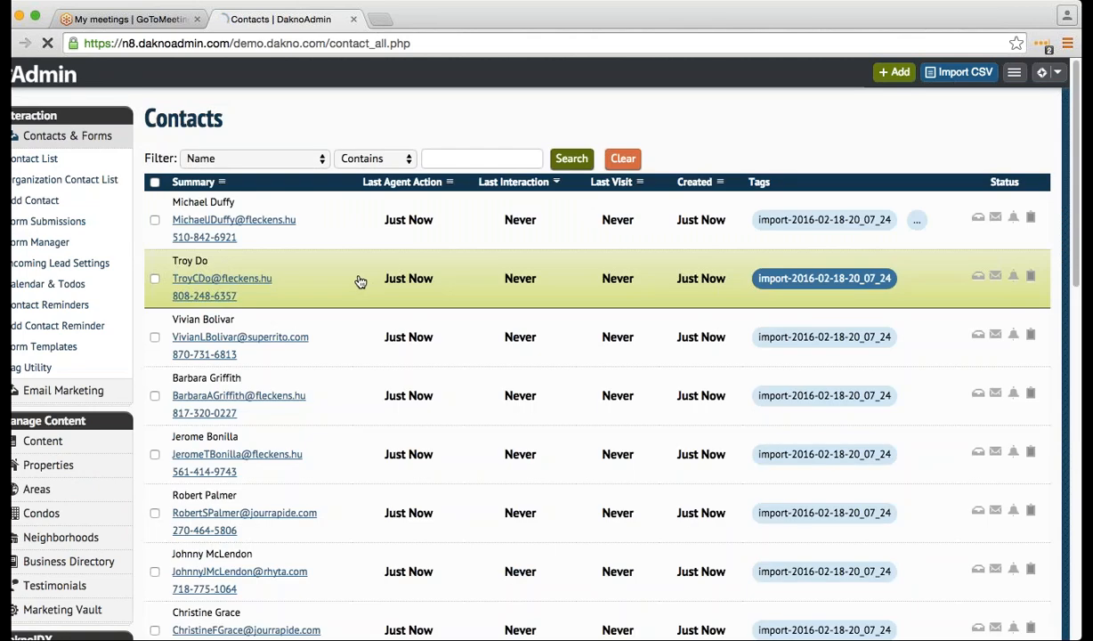
- Tag a second imported contact Neighborhood-Pinetree, save it, and return to the contacts list
{"action": "left_click", "coordinate": [360, 281]}
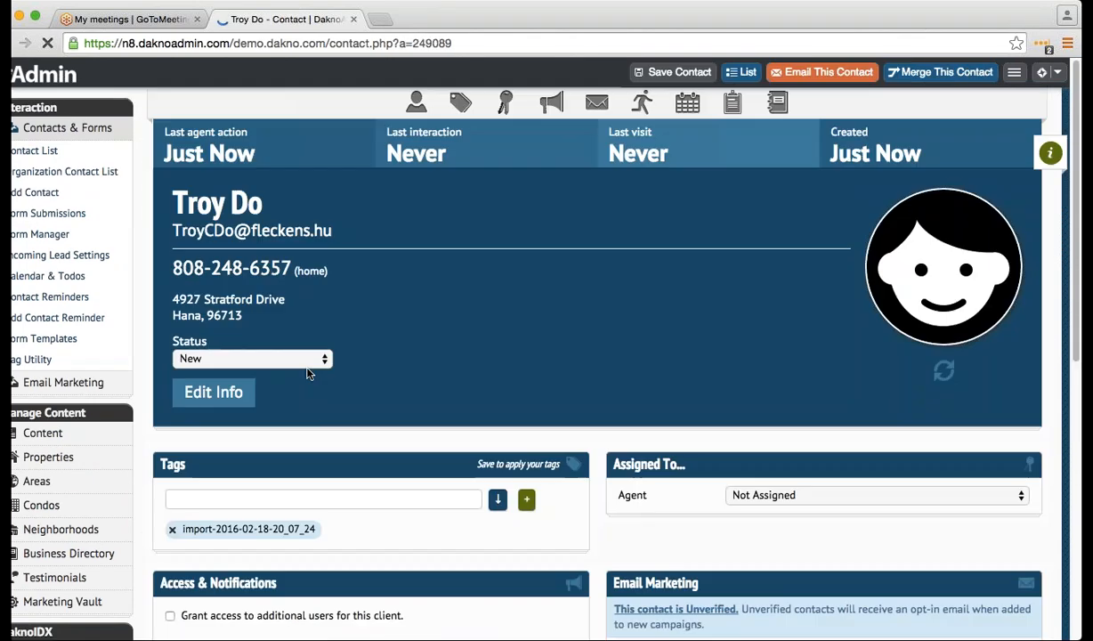
{"action": "scroll", "coordinate": [310, 408], "scroll_direction": "down", "scroll_amount": 1}
{"action": "left_click", "coordinate": [303, 455]}
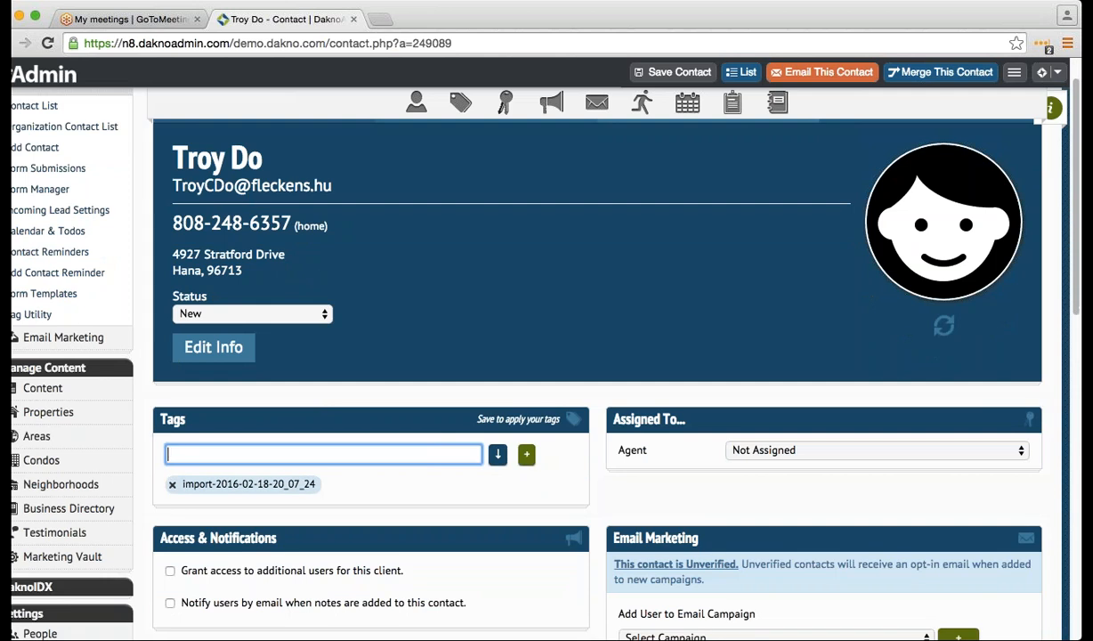
{"action": "type", "text": "nEIG"}
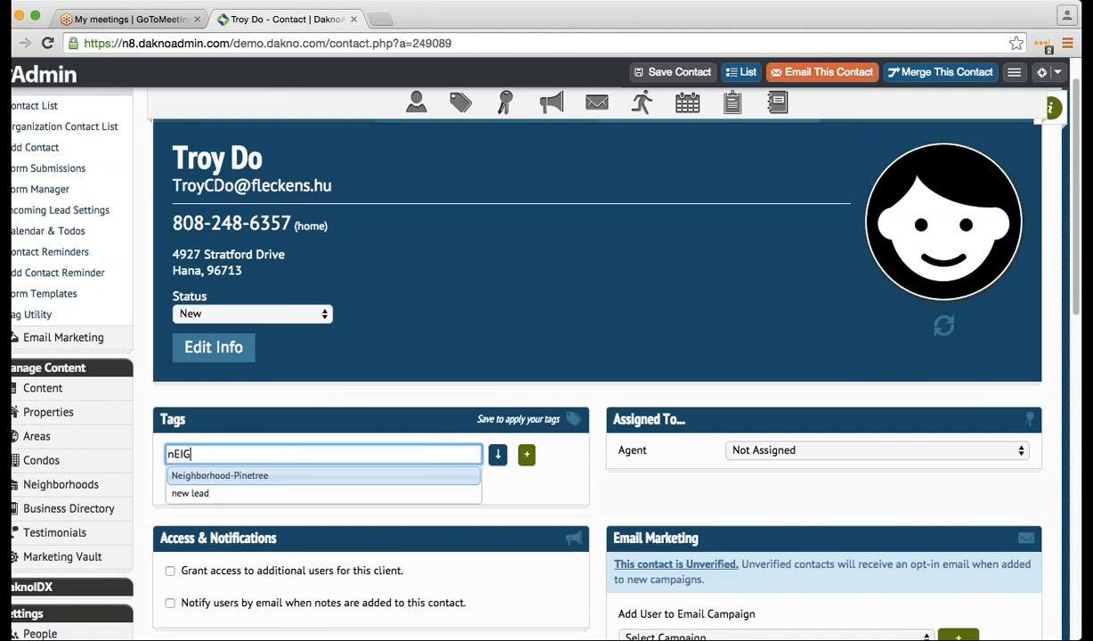
{"action": "left_click", "coordinate": [304, 476]}
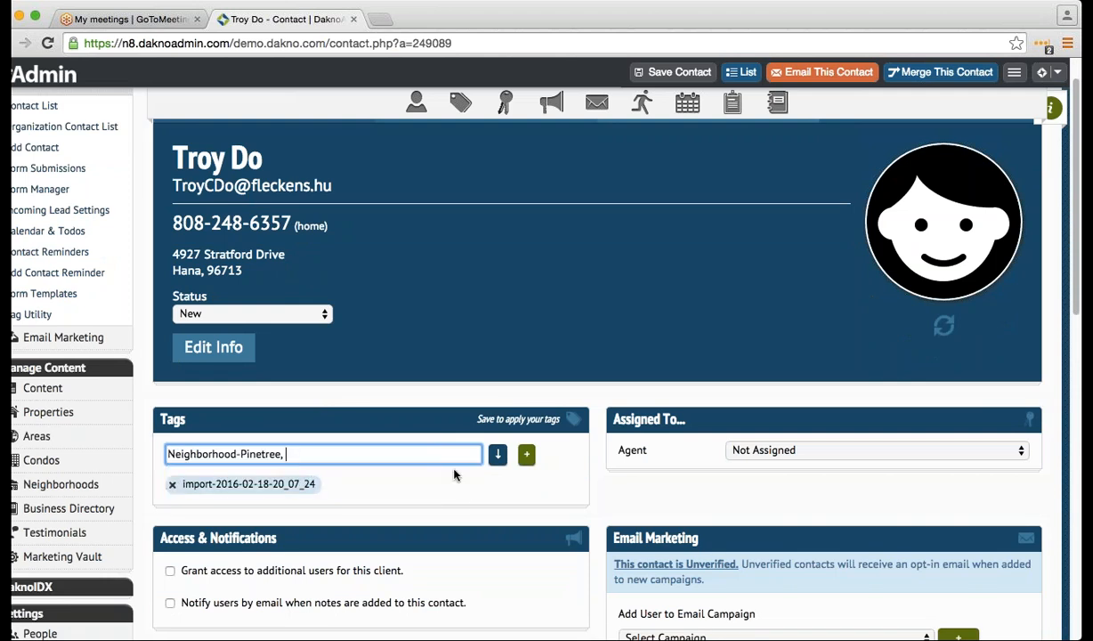
{"action": "key", "text": "Return"}
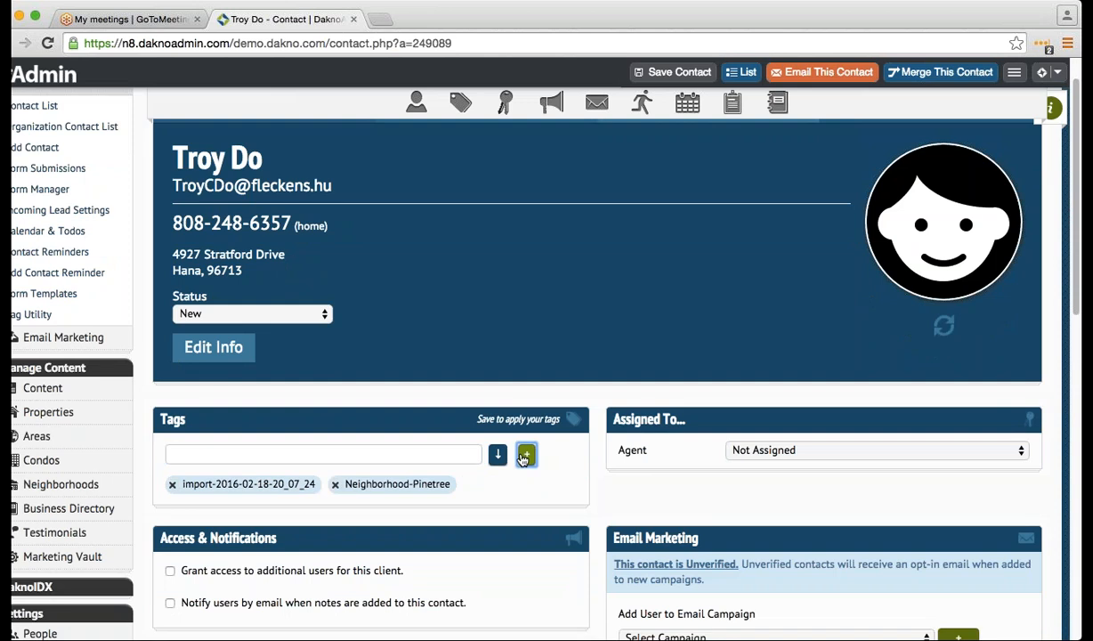
{"action": "left_click", "coordinate": [690, 75]}
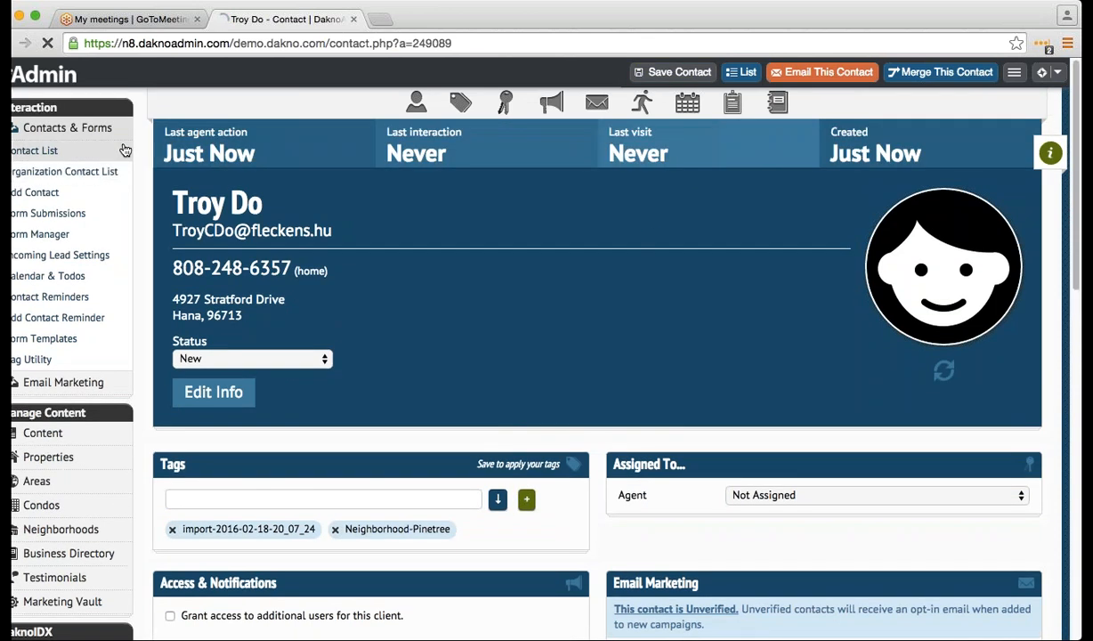
{"action": "left_click", "coordinate": [125, 150]}
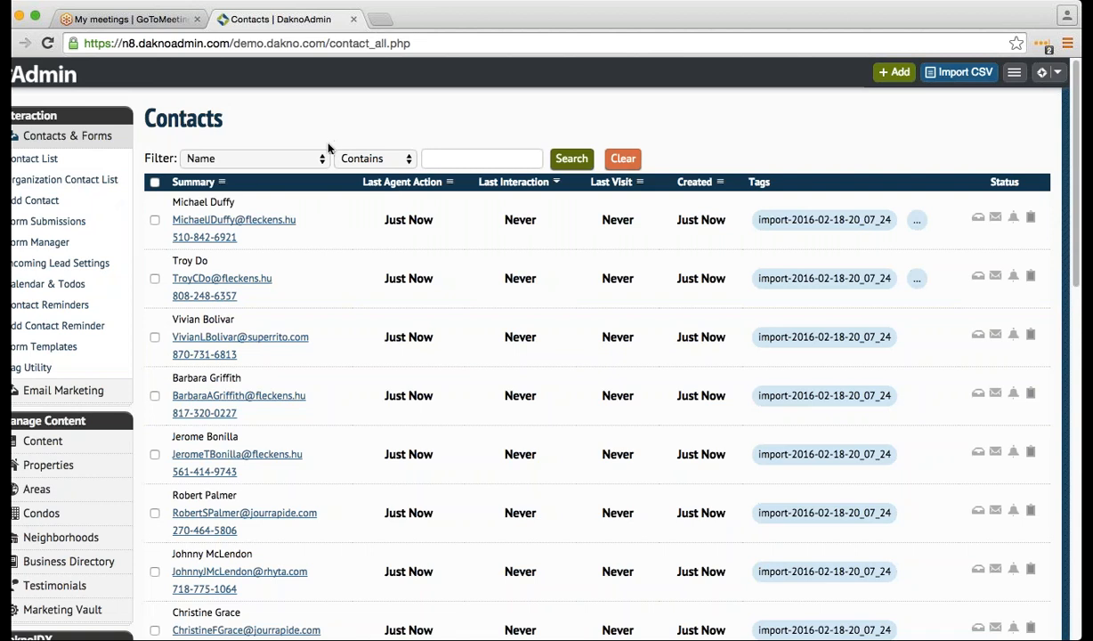
- Filter contacts by Tag = Neighborhood-Pinetree and select the first of the two results
{"action": "left_click", "coordinate": [253, 159]}
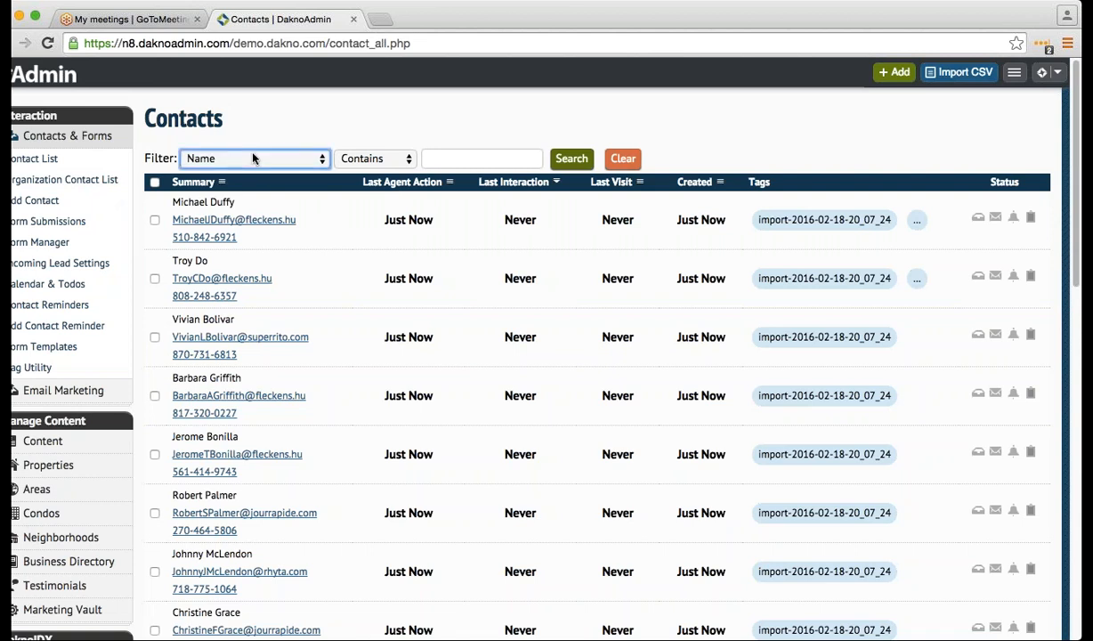
{"action": "left_click", "coordinate": [248, 283]}
{"action": "left_click", "coordinate": [397, 159]}
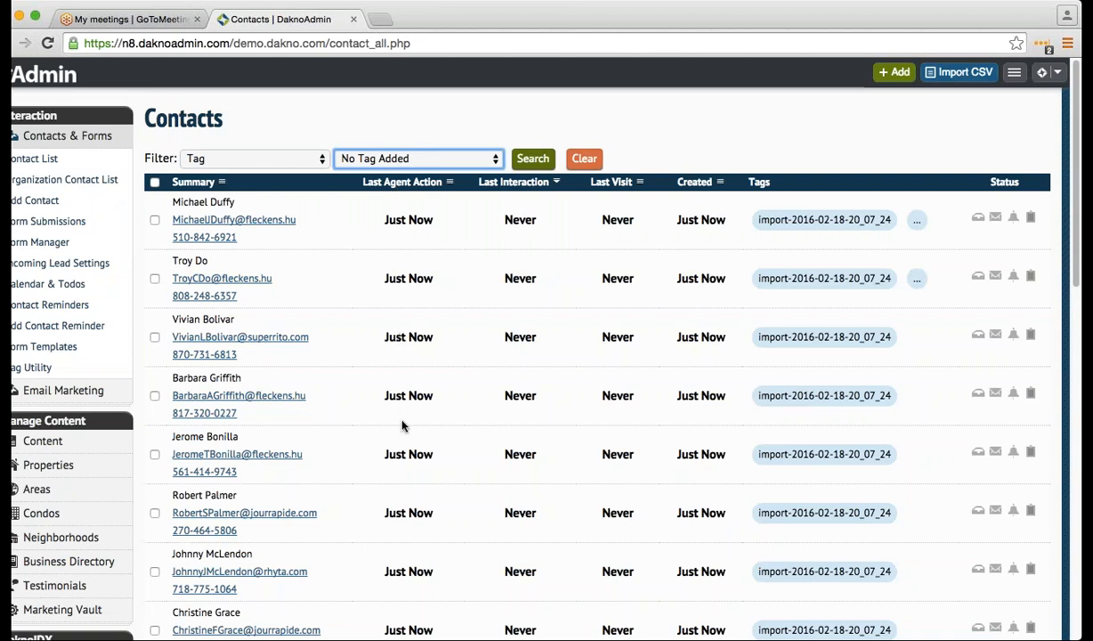
{"action": "key", "text": "n"}
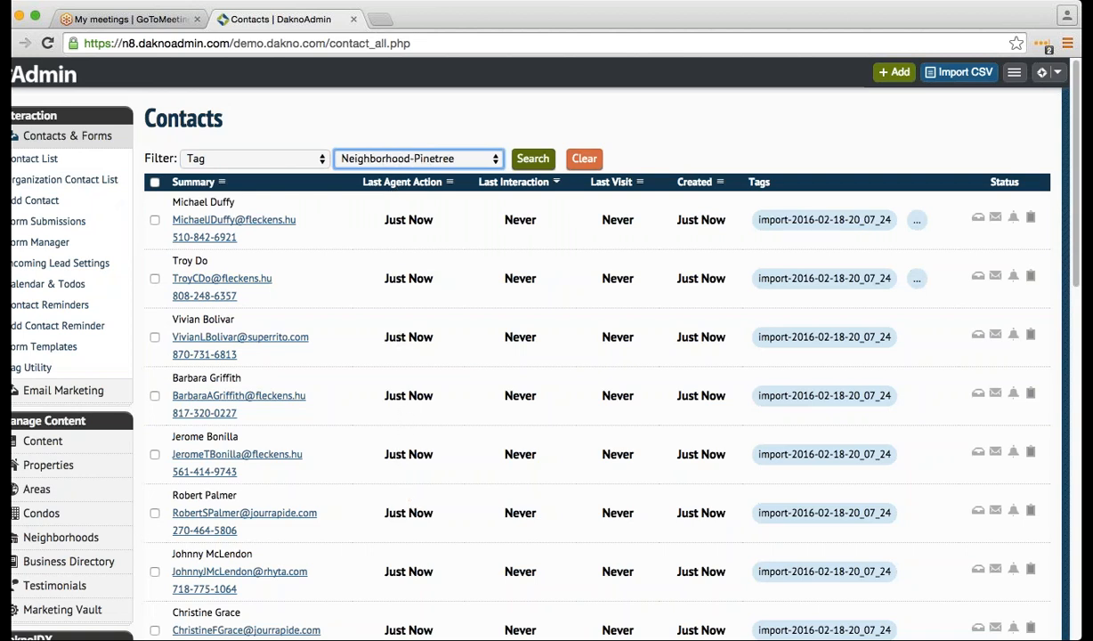
{"action": "left_click", "coordinate": [532, 159]}
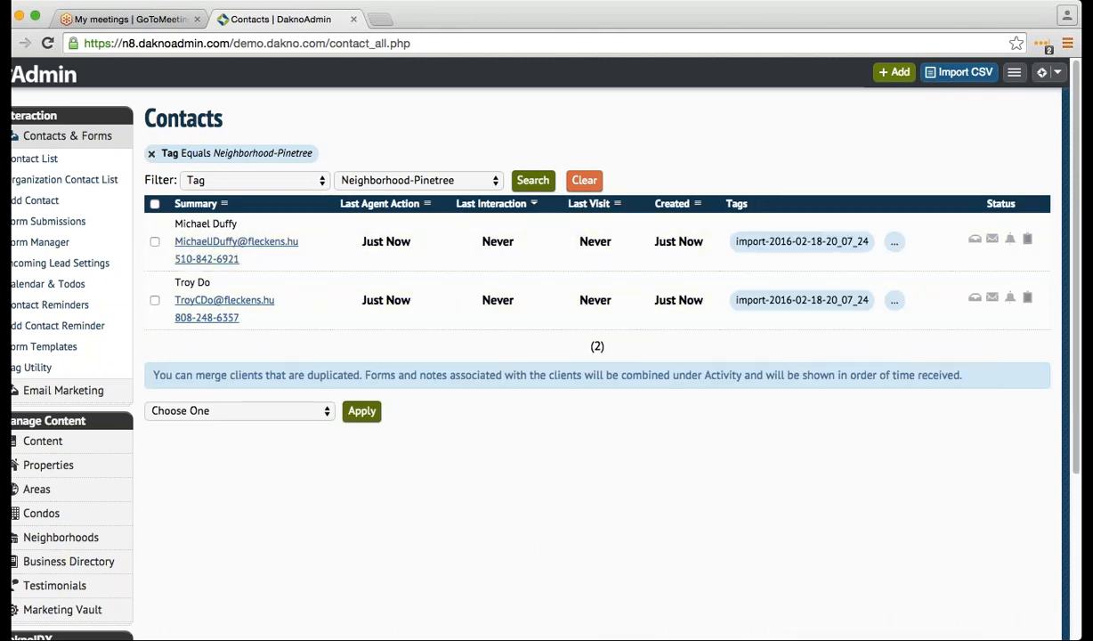
{"action": "left_click", "coordinate": [155, 242]}
- Select the Pinetree contacts, try Add to Email Marketing Campaign, then cancel and deselect them
{"action": "left_click", "coordinate": [154, 300]}
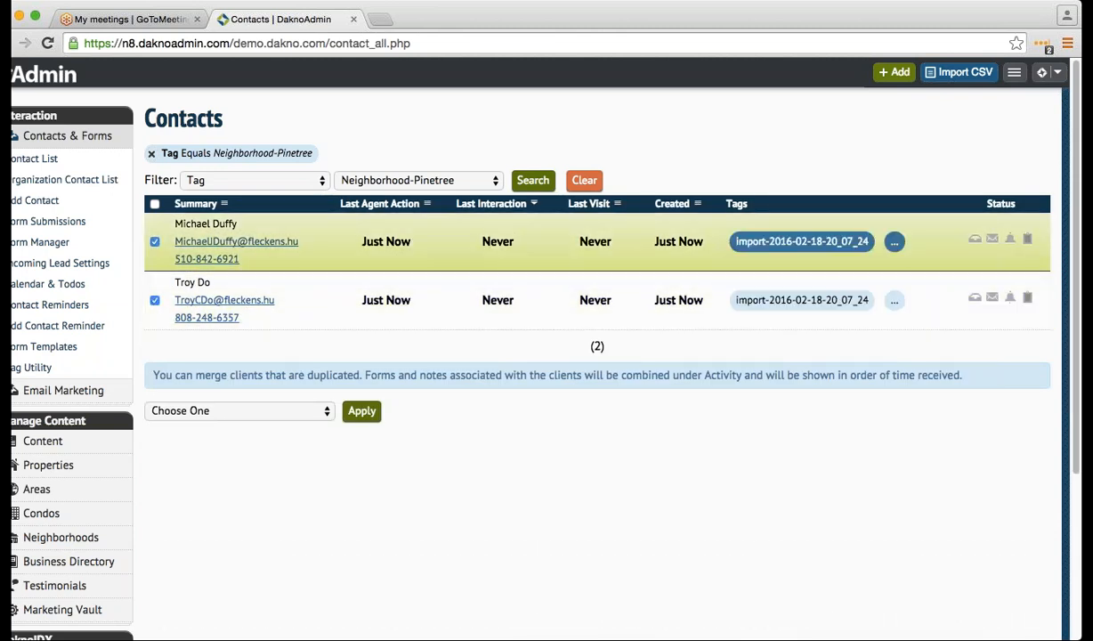
{"action": "left_click", "coordinate": [156, 205]}
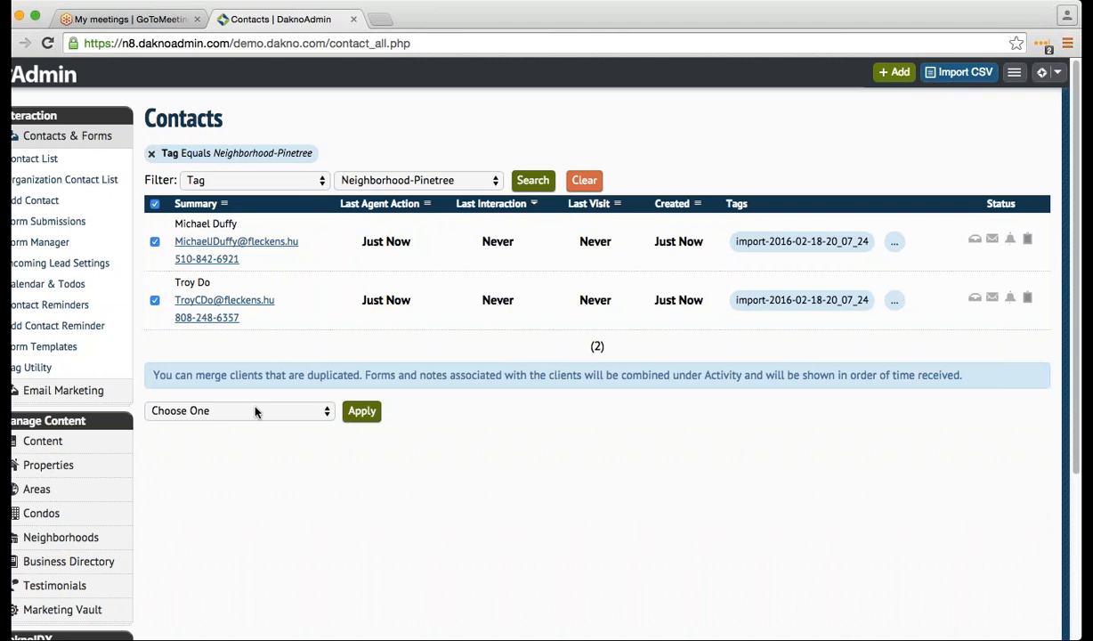
{"action": "left_click", "coordinate": [256, 412]}
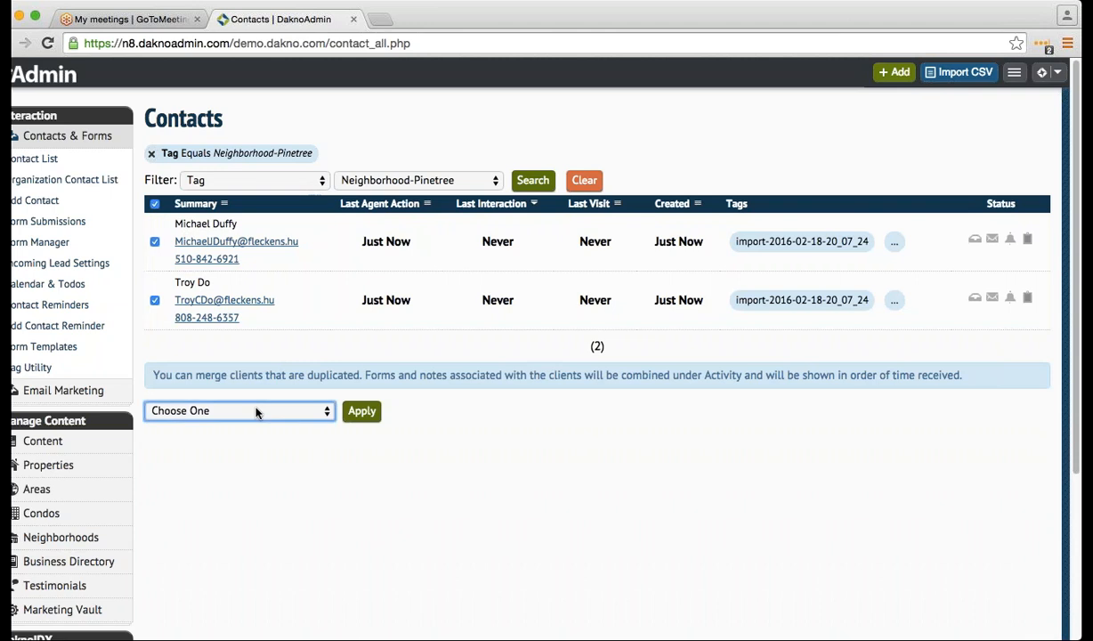
{"action": "key", "text": "Down"}
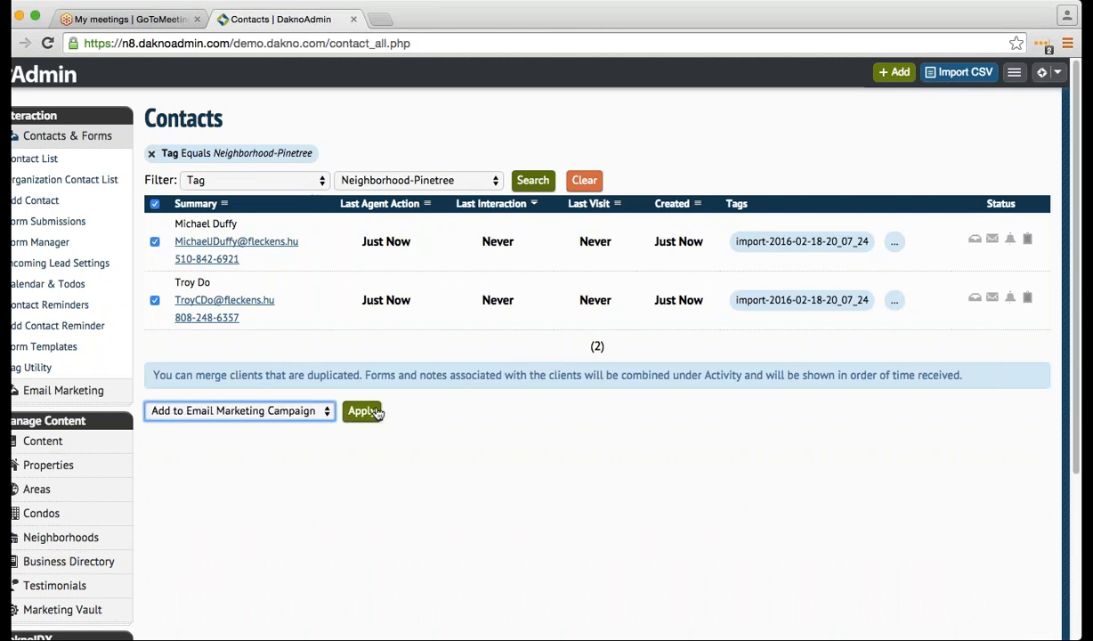
{"action": "left_click", "coordinate": [365, 414]}
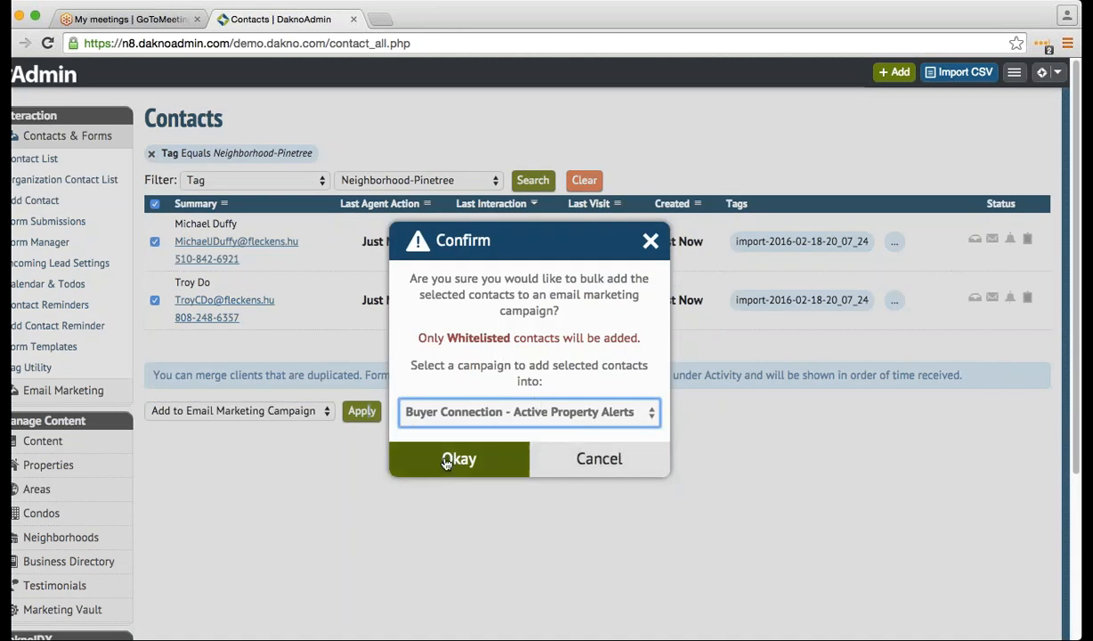
{"action": "left_click", "coordinate": [627, 458]}
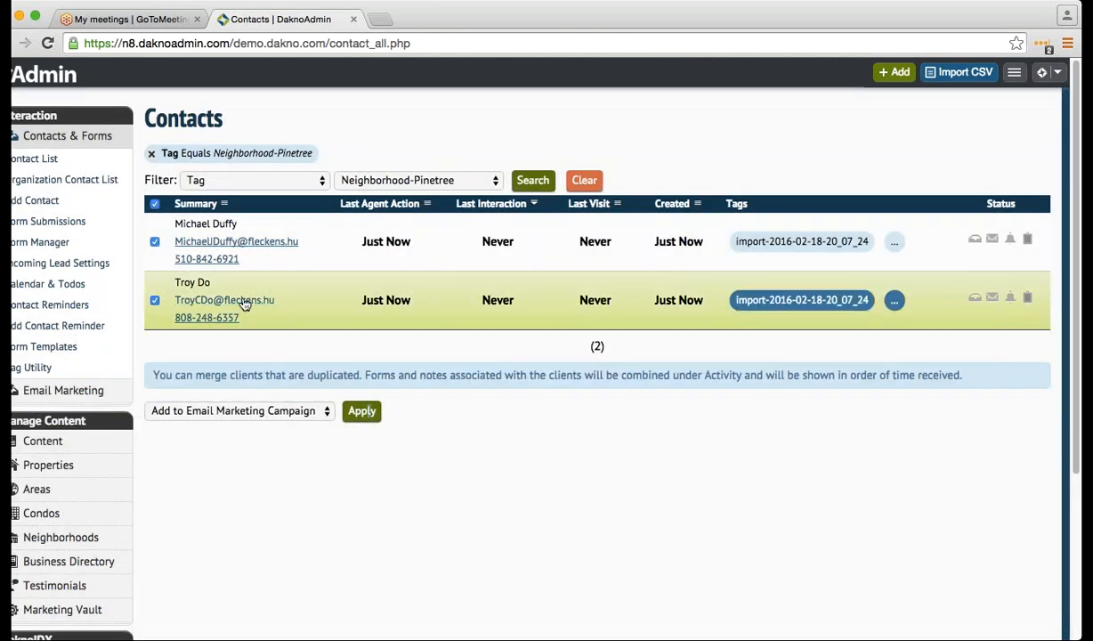
{"action": "left_click", "coordinate": [155, 300]}
{"action": "left_click", "coordinate": [155, 243]}
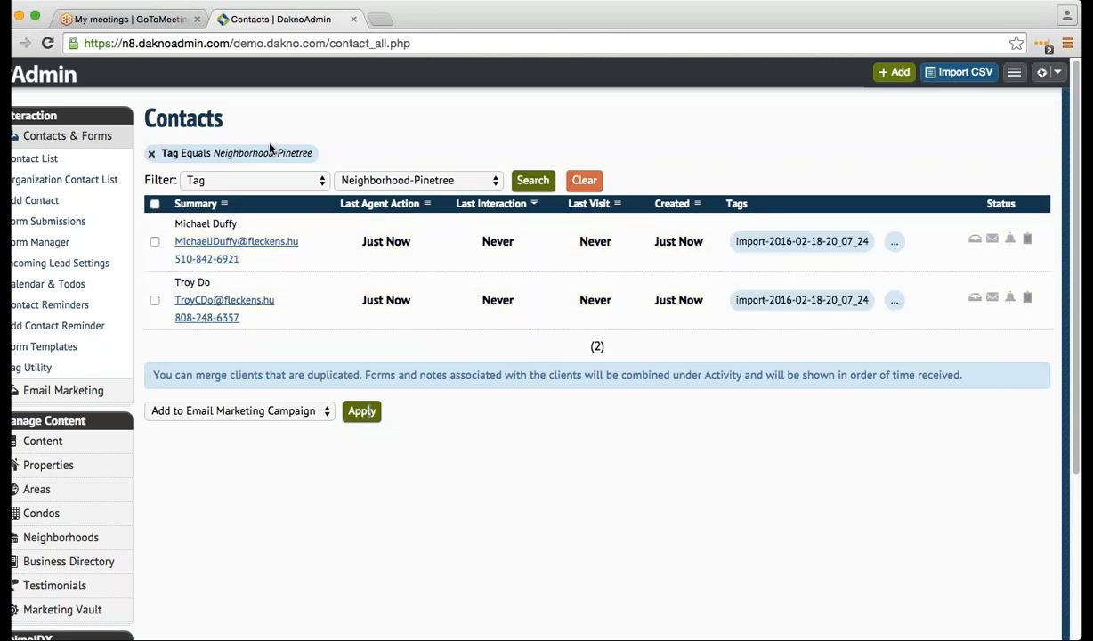
- Bulk-add all filtered contacts to Buyer Connection - Active Property Alerts and clear the tag filter
{"action": "left_click", "coordinate": [256, 181]}
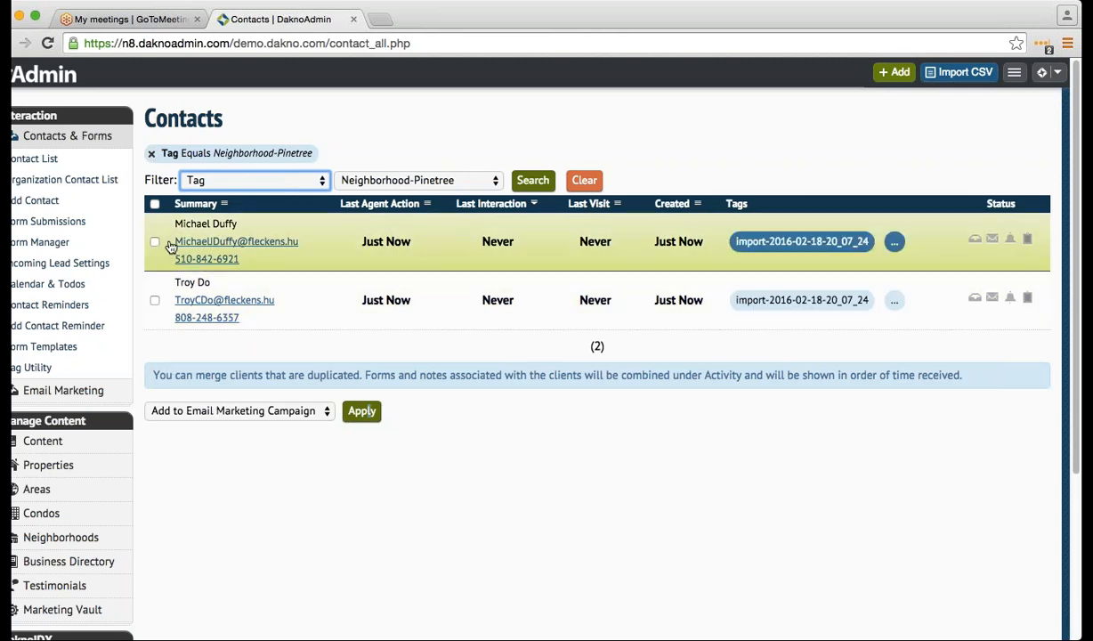
{"action": "left_click", "coordinate": [154, 204]}
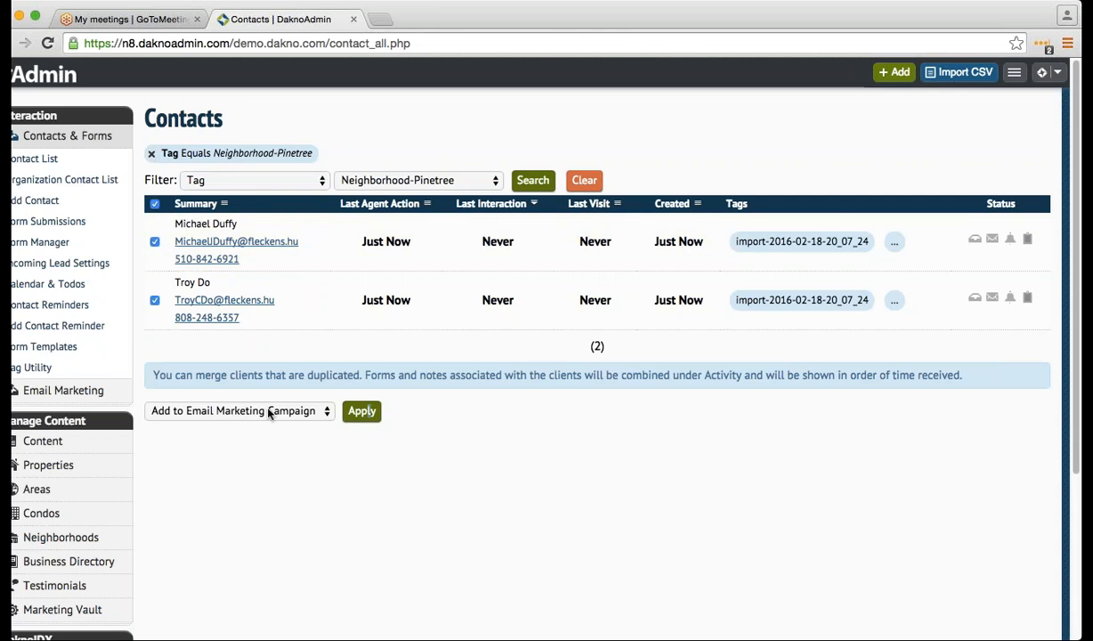
{"action": "left_click", "coordinate": [361, 411]}
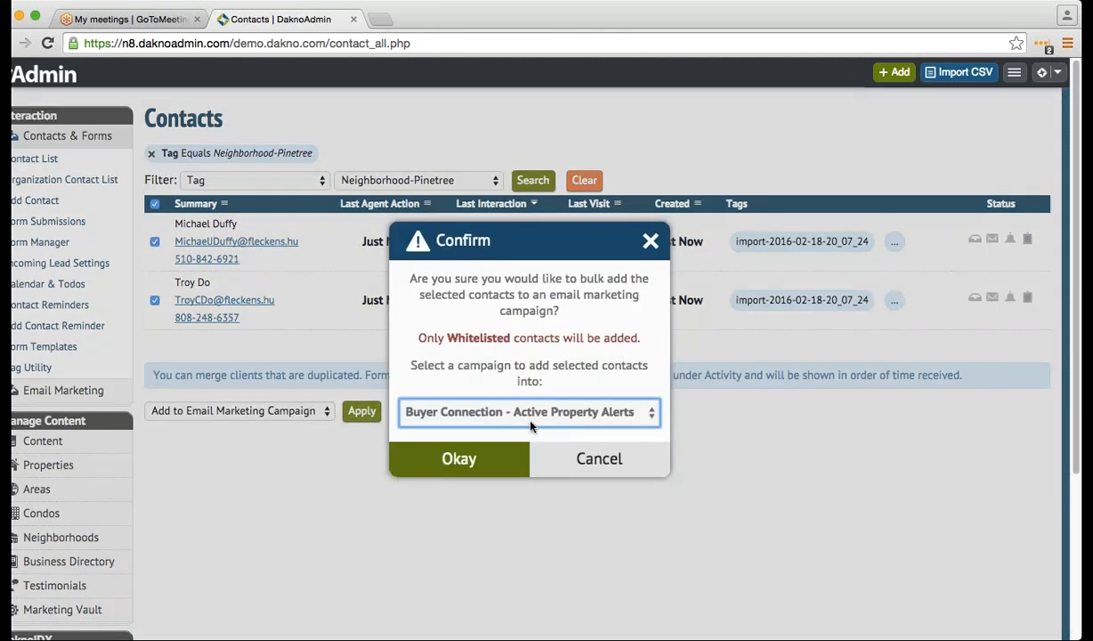
{"action": "left_click", "coordinate": [504, 458]}
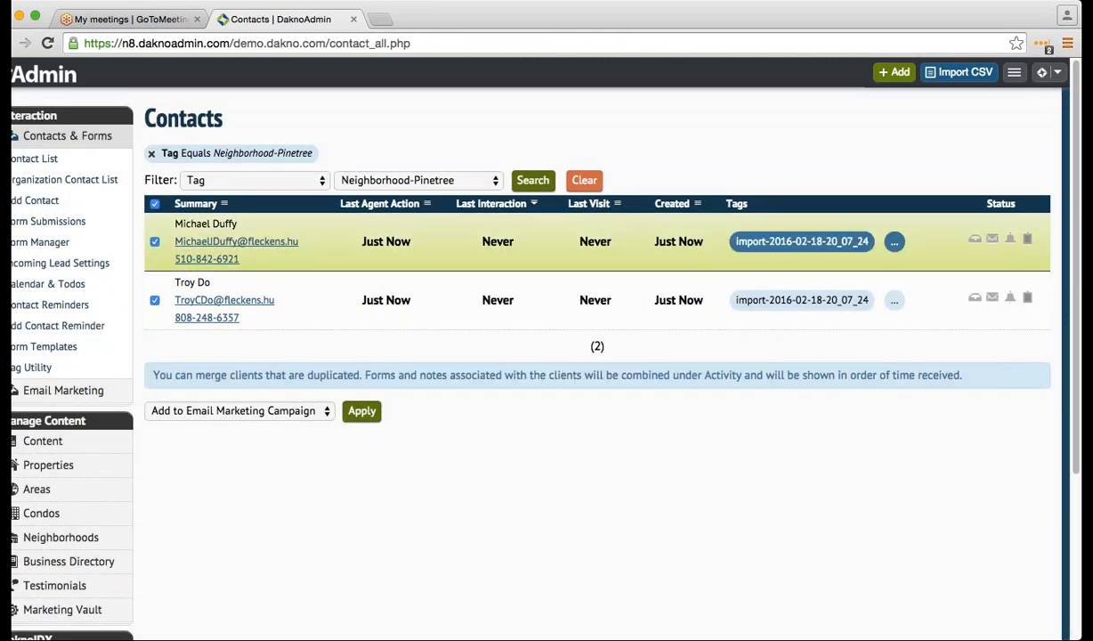
{"action": "left_click", "coordinate": [151, 153]}
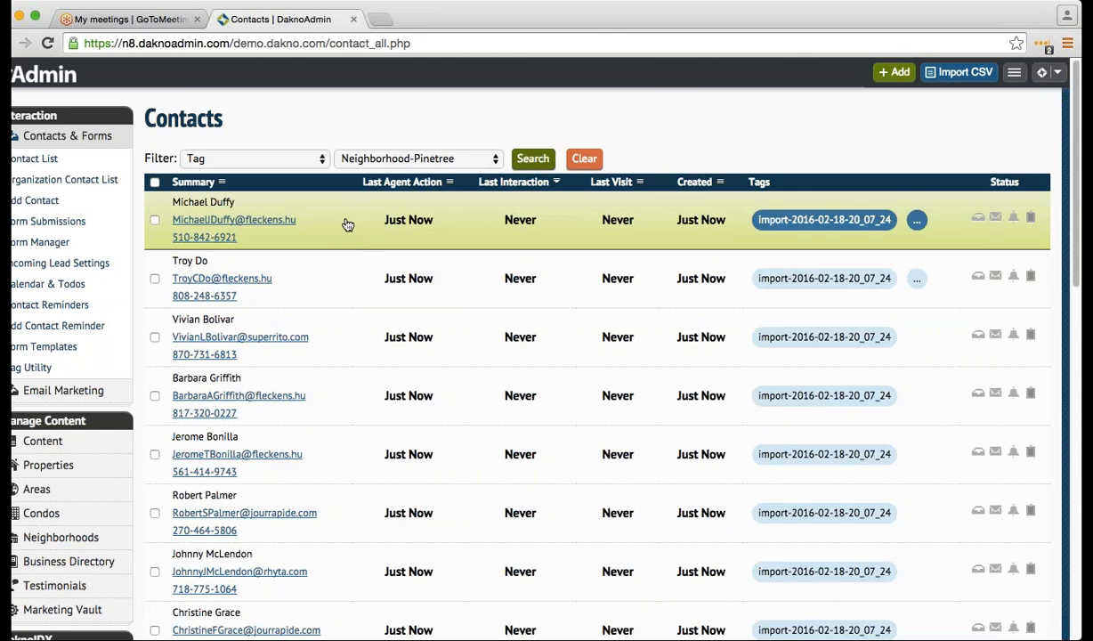
- Open the first Pinetree contact and add the 'buyer' tag to its Tags
{"action": "left_click", "coordinate": [347, 224]}
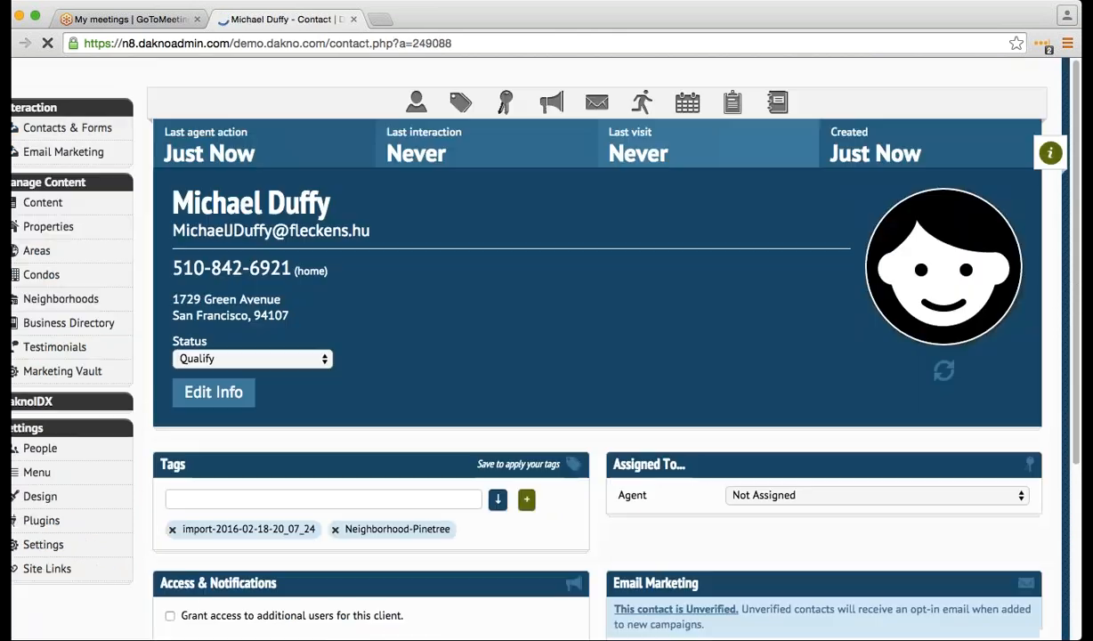
{"action": "scroll", "coordinate": [337, 279], "scroll_direction": "down", "scroll_amount": 3}
{"action": "left_click", "coordinate": [334, 395]}
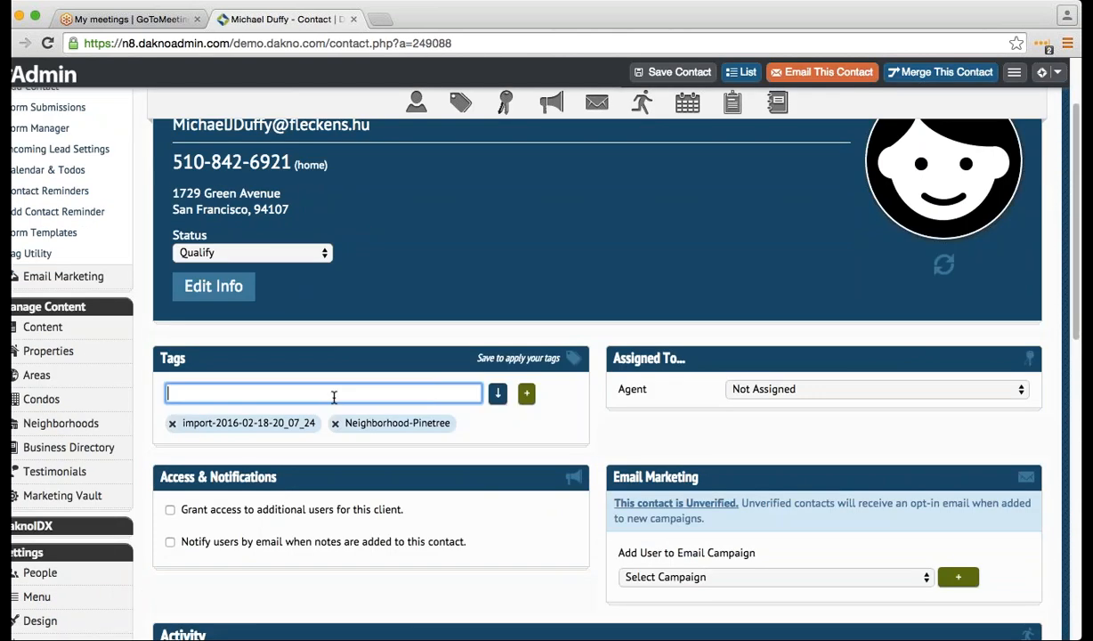
{"action": "type", "text": "bu"}
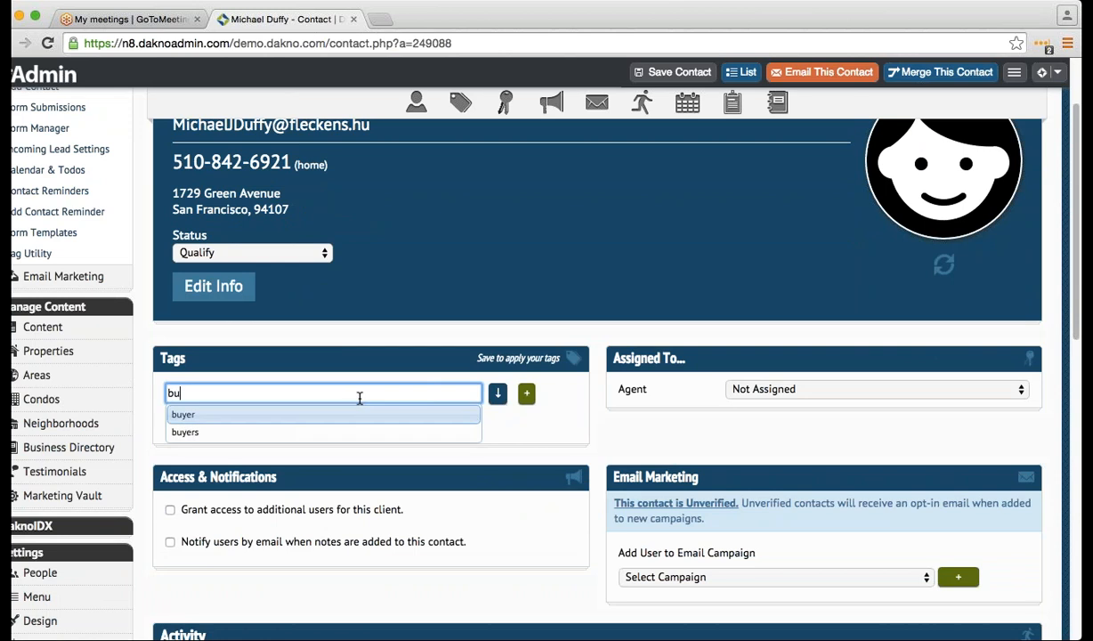
{"action": "left_click", "coordinate": [350, 418]}
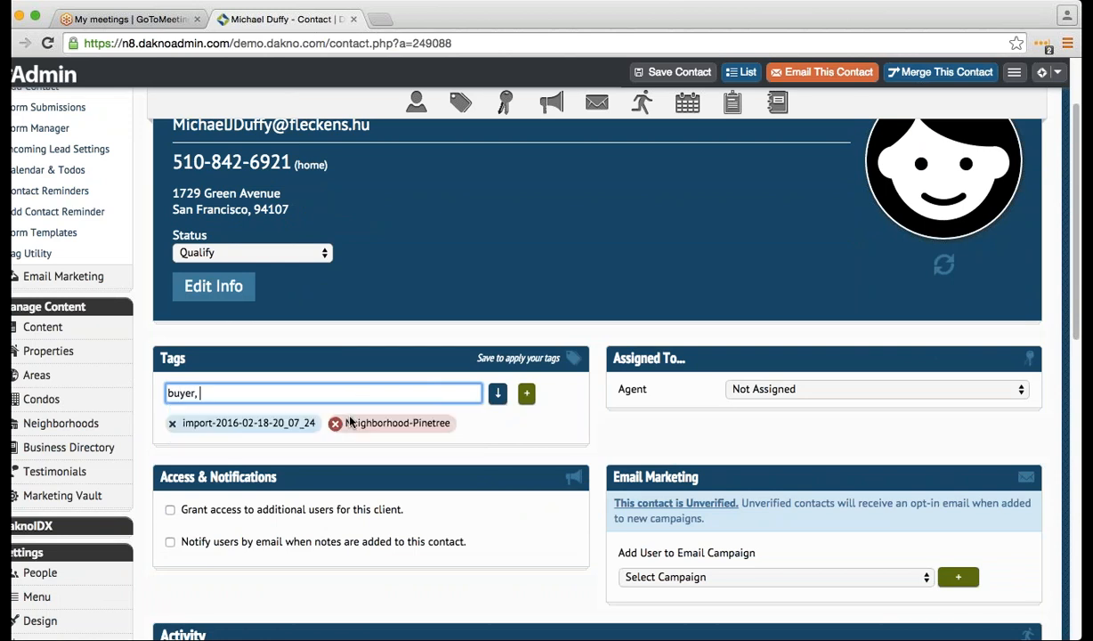
{"action": "left_click", "coordinate": [526, 393]}
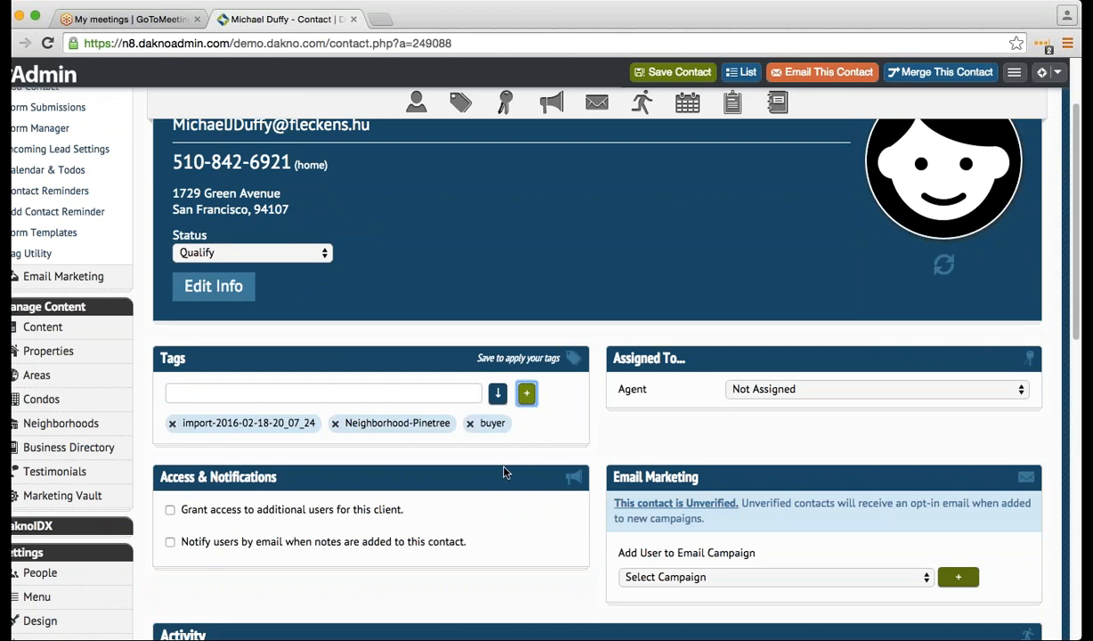
{"action": "left_click", "coordinate": [759, 390]}
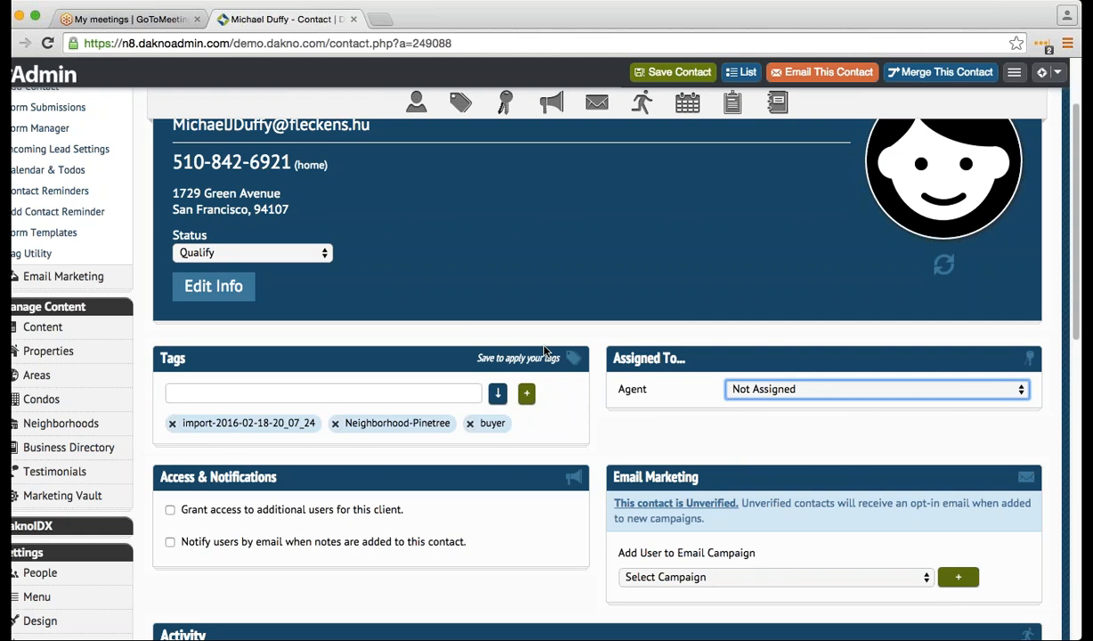
{"action": "scroll", "coordinate": [735, 389], "scroll_direction": "down", "scroll_amount": 1}
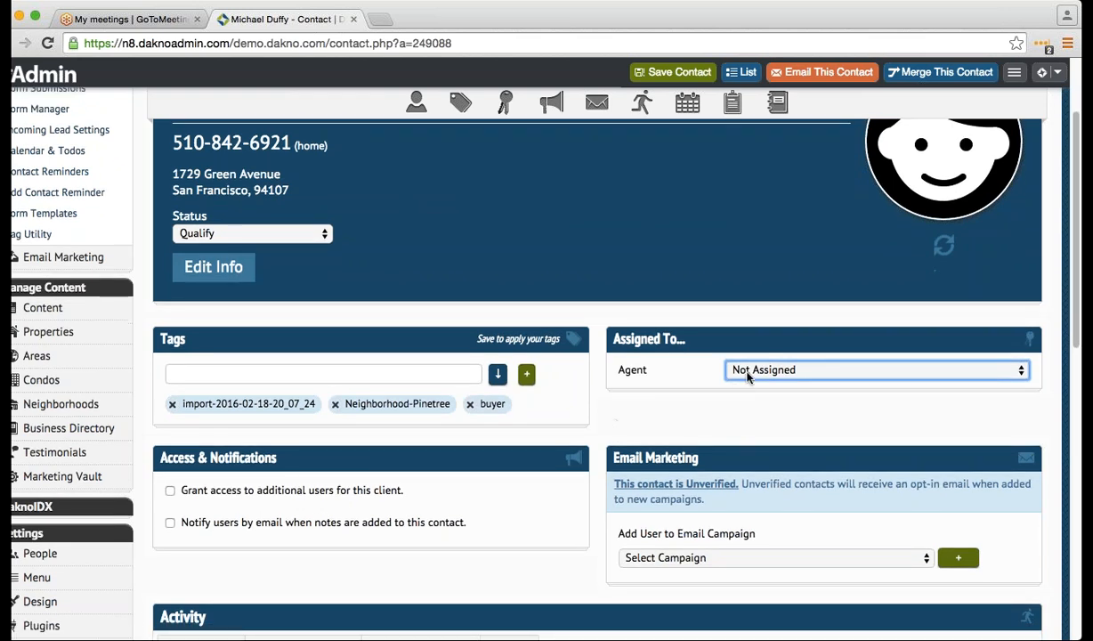
{"action": "scroll", "coordinate": [645, 403], "scroll_direction": "down", "scroll_amount": 4}
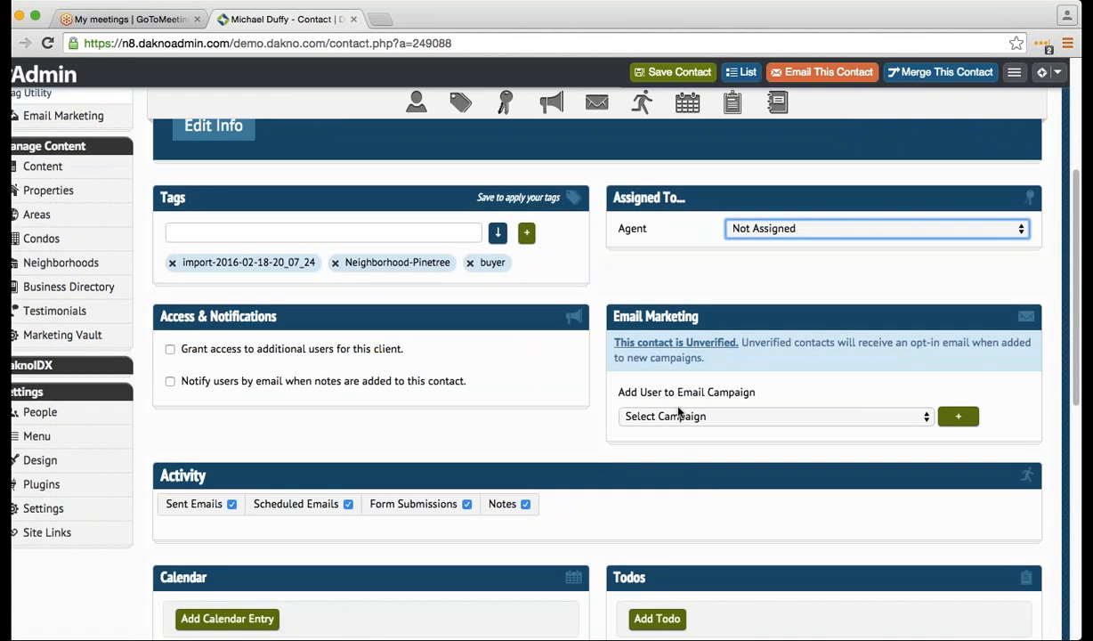
{"action": "left_click", "coordinate": [678, 415]}
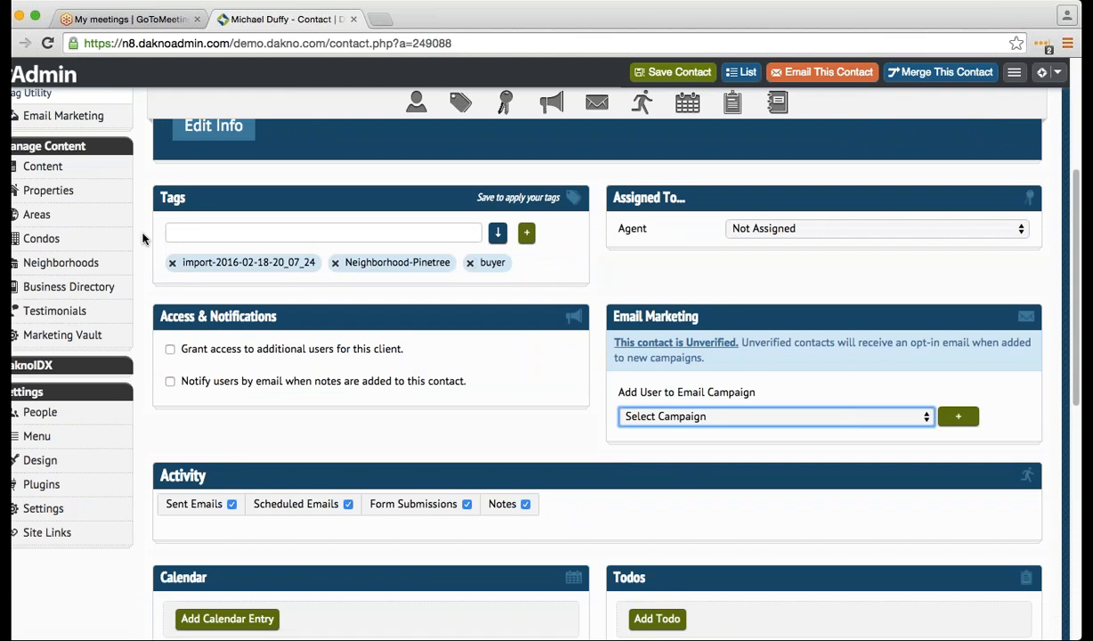
{"action": "left_click", "coordinate": [722, 442]}
{"action": "left_click", "coordinate": [958, 418]}
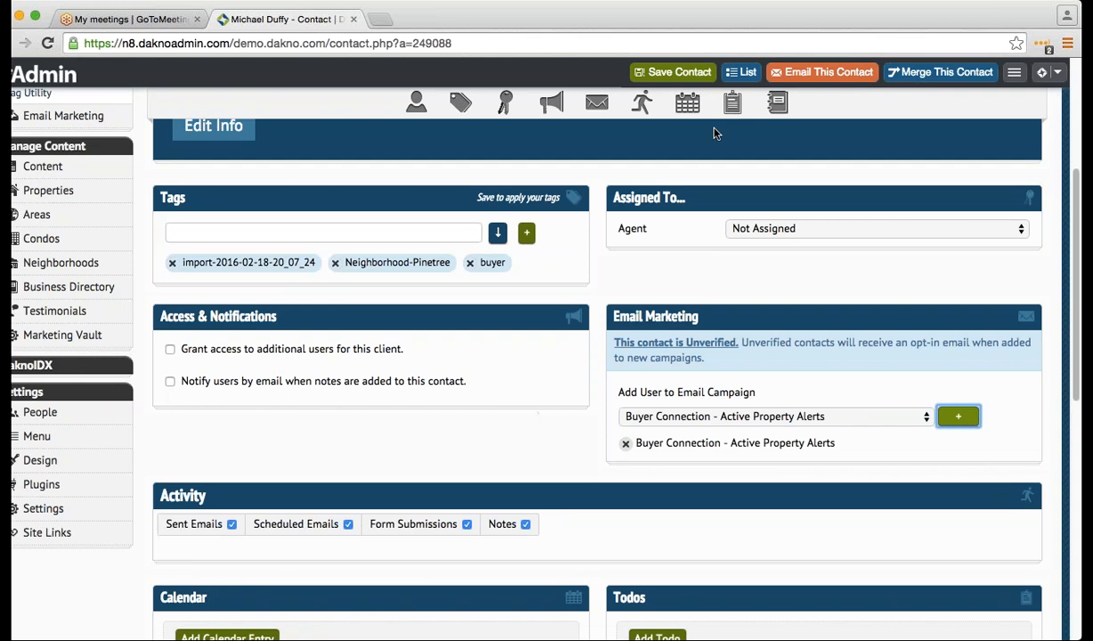
{"action": "left_click", "coordinate": [626, 443]}
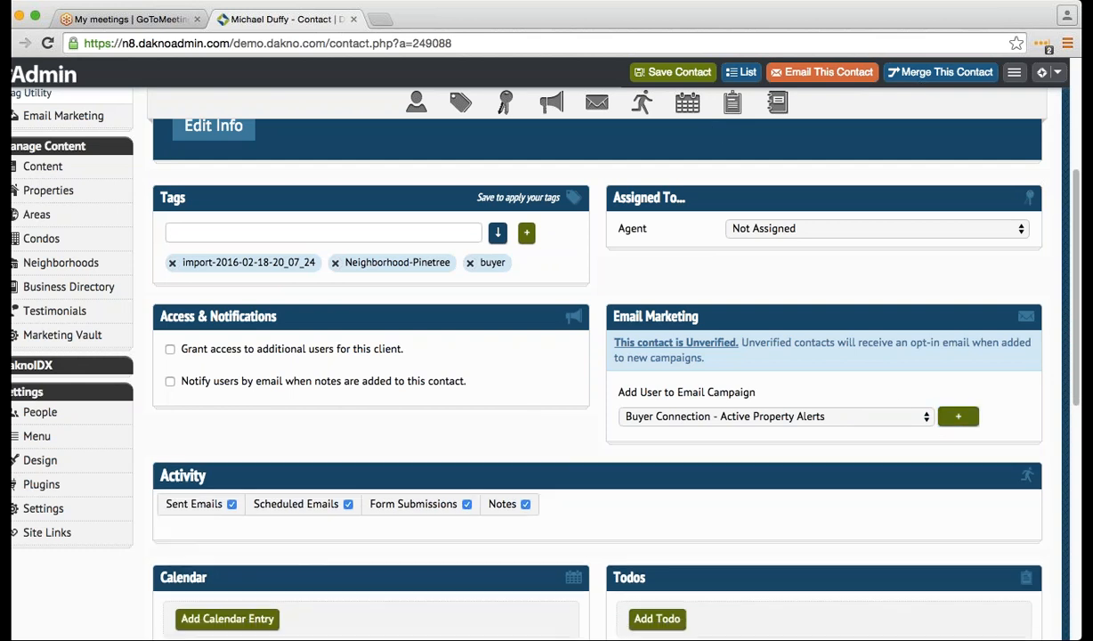
{"action": "scroll", "coordinate": [303, 438], "scroll_direction": "up", "scroll_amount": 1}
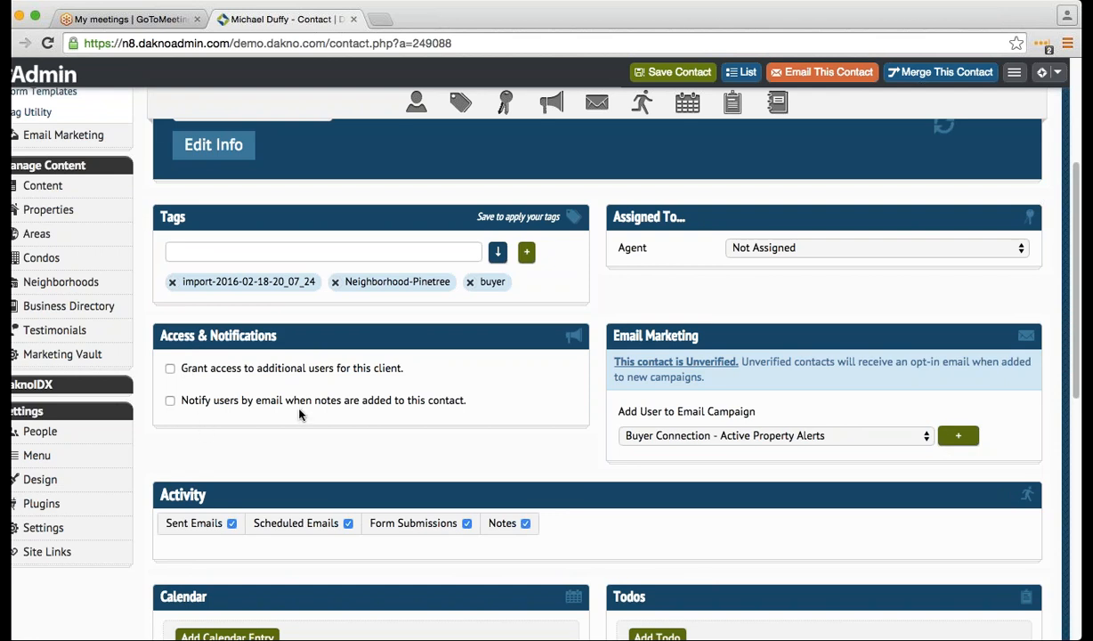
- Write a note: called the contact at 3:30PM, interested in Pinetree, send email about neighborhood
{"action": "scroll", "coordinate": [293, 431], "scroll_direction": "down", "scroll_amount": 3}
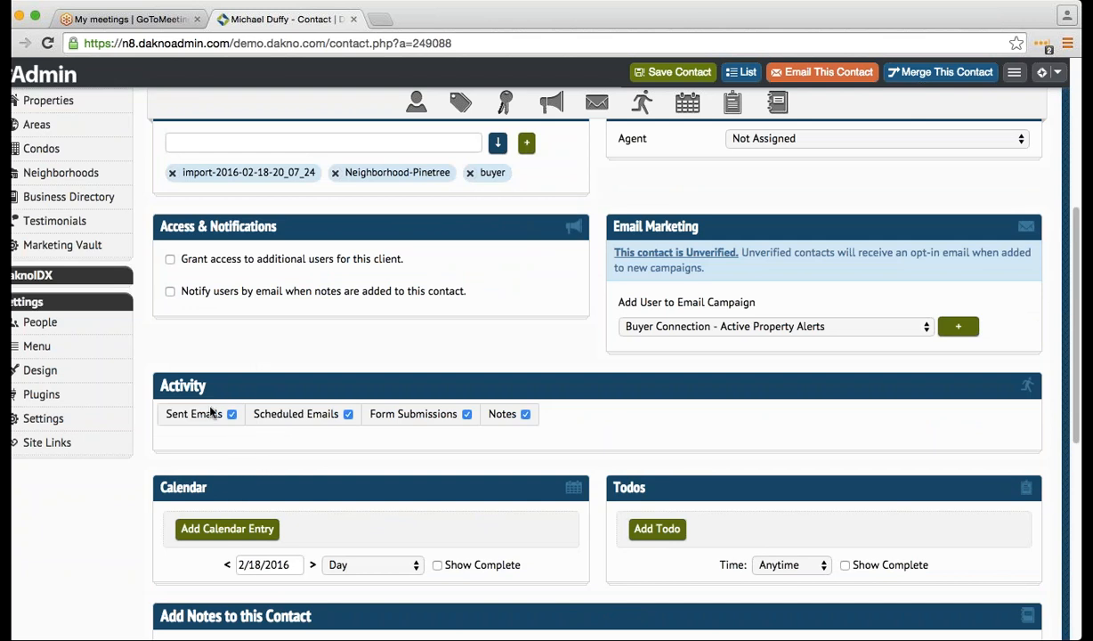
{"action": "scroll", "coordinate": [204, 427], "scroll_direction": "down", "scroll_amount": 1}
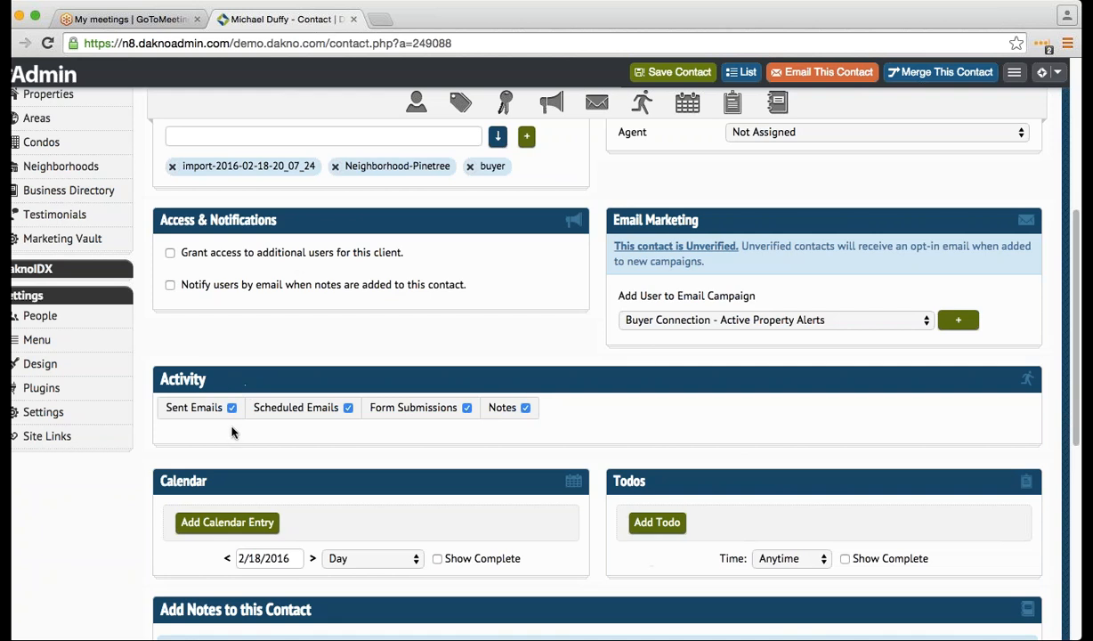
{"action": "scroll", "coordinate": [198, 445], "scroll_direction": "up", "scroll_amount": 5}
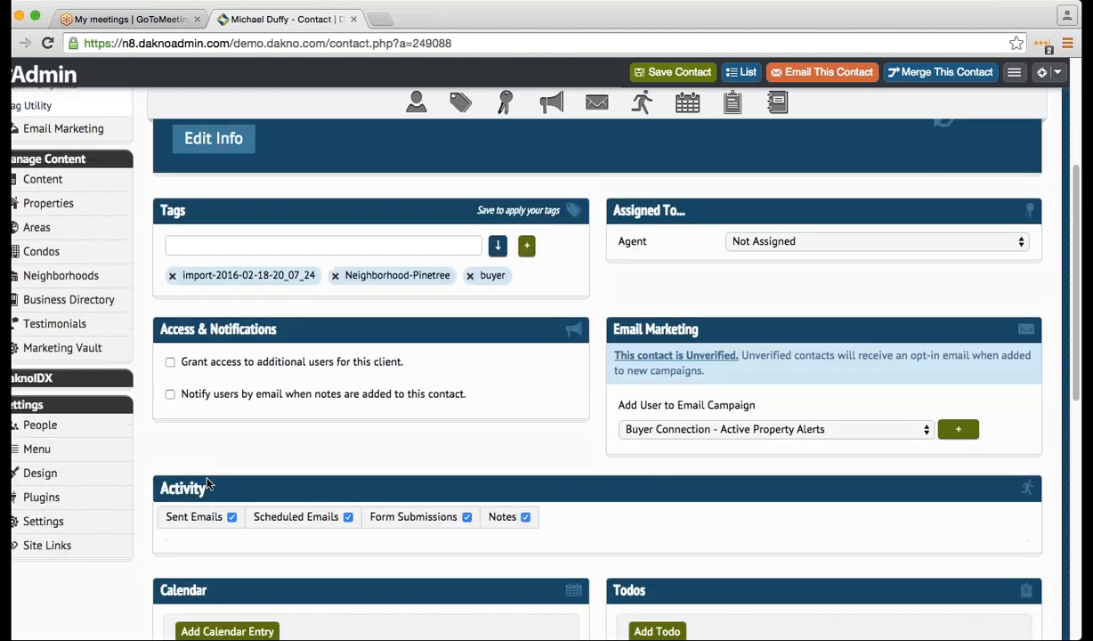
{"action": "scroll", "coordinate": [214, 508], "scroll_direction": "down", "scroll_amount": 10}
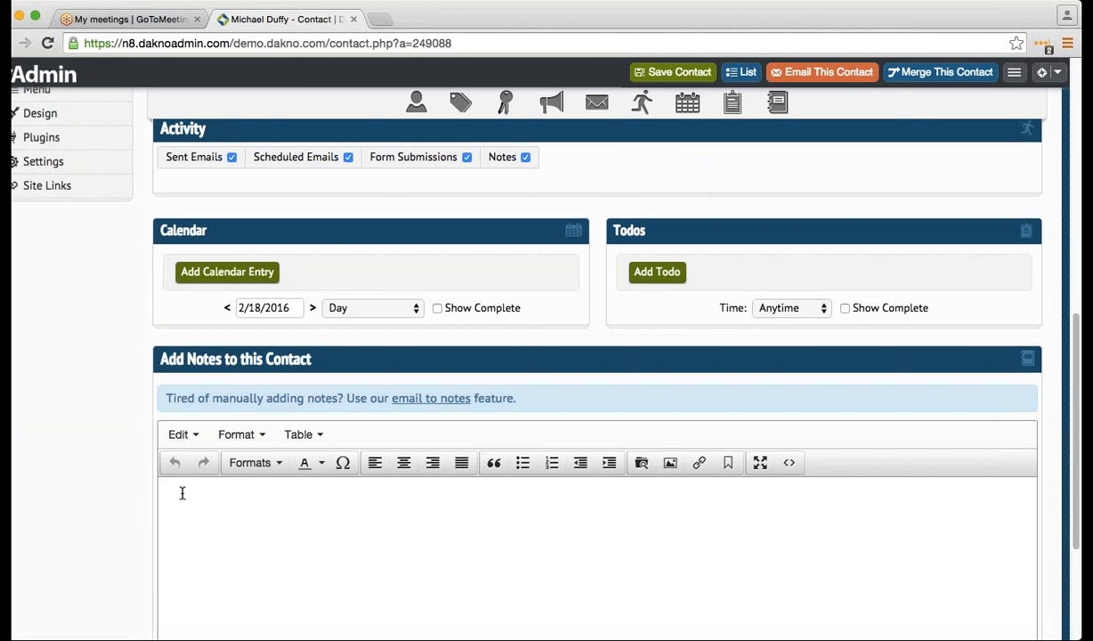
{"action": "type", "text": "Called Michael at 3:30PM. He is intere"}
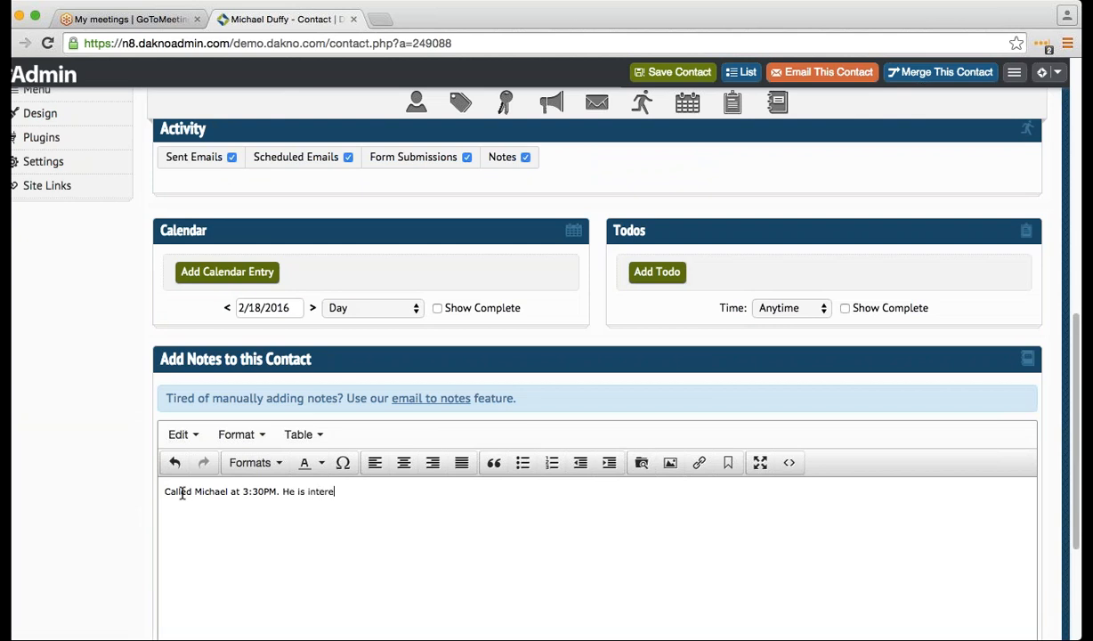
{"action": "type", "text": "sted in Pinetree. Send mo"}
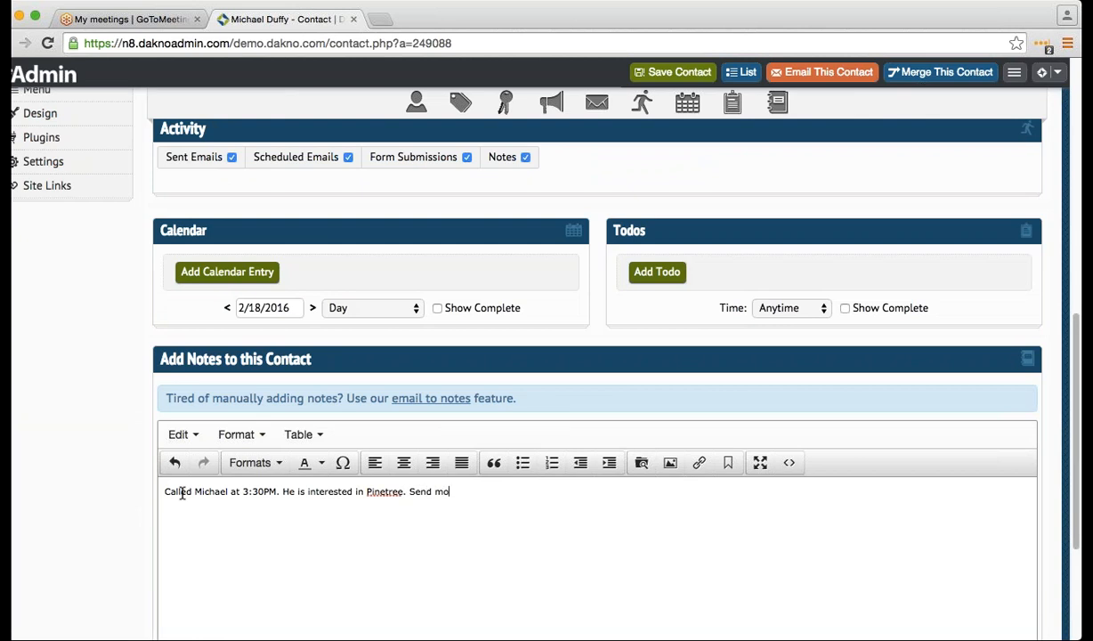
{"action": "type", "text": "re information"}
{"action": "key", "text": "BackSpace"}
{"action": "key", "text": "BackSpace"}
{"action": "key", "text": "BackSpace"}
{"action": "key", "text": "BackSpace"}
{"action": "key", "text": "BackSpace"}
{"action": "key", "text": "BackSpace"}
{"action": "key", "text": "BackSpace"}
{"action": "key", "text": "BackSpace"}
{"action": "key", "text": "BackSpace"}
{"action": "key", "text": "BackSpace"}
{"action": "key", "text": "BackSpace"}
{"action": "key", "text": "BackSpace"}
{"action": "key", "text": "BackSpace"}
{"action": "key", "text": "BackSpace"}
{"action": "key", "text": "BackSpace"}
{"action": "key", "text": "BackSpace"}
{"action": "type", "text": "email to him about neighborhood."}
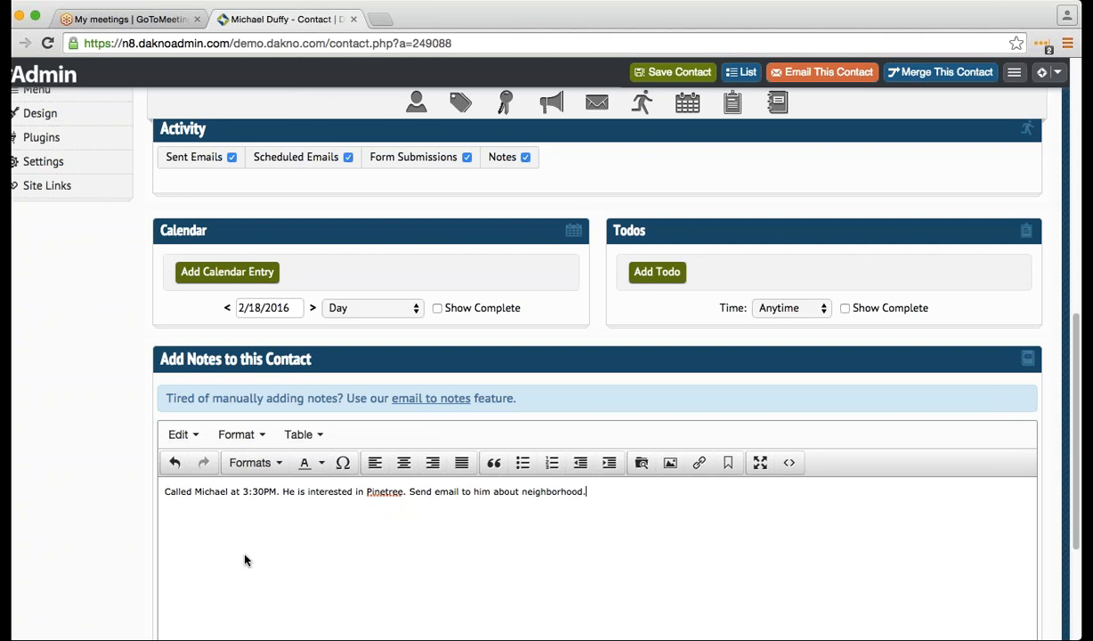
{"action": "scroll", "coordinate": [244, 559], "scroll_direction": "up", "scroll_amount": 1}
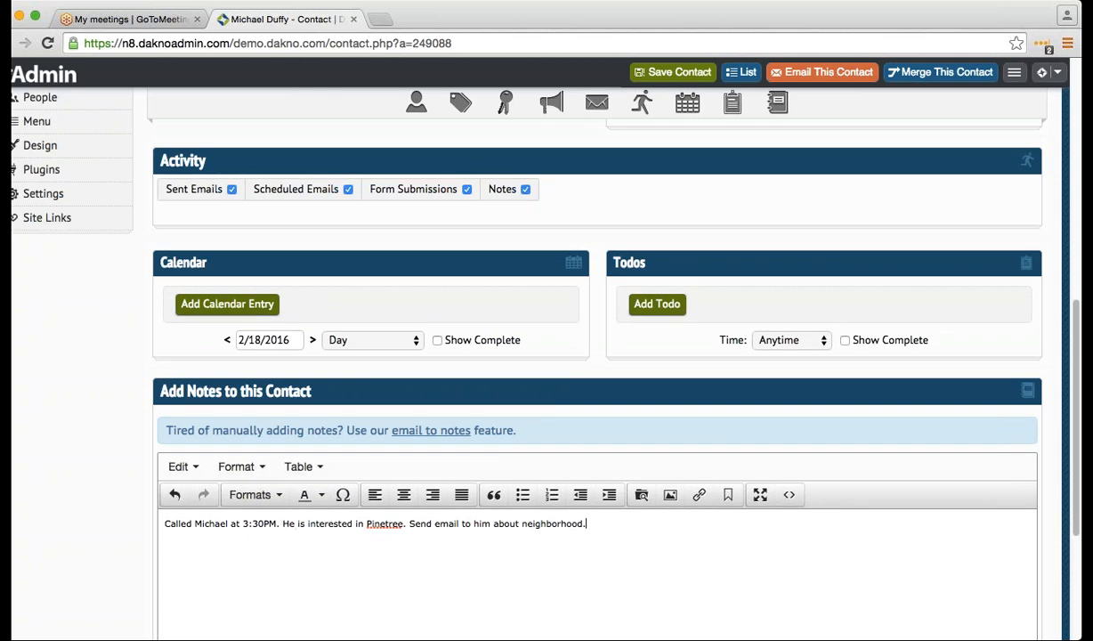
- Save the contact so the call note appears in Activity dated Feb 18, 2016 3:18pm
{"action": "left_click", "coordinate": [660, 73]}
{"action": "scroll", "coordinate": [532, 291], "scroll_direction": "up", "scroll_amount": 3}
{"action": "scroll", "coordinate": [532, 291], "scroll_direction": "up", "scroll_amount": 5}
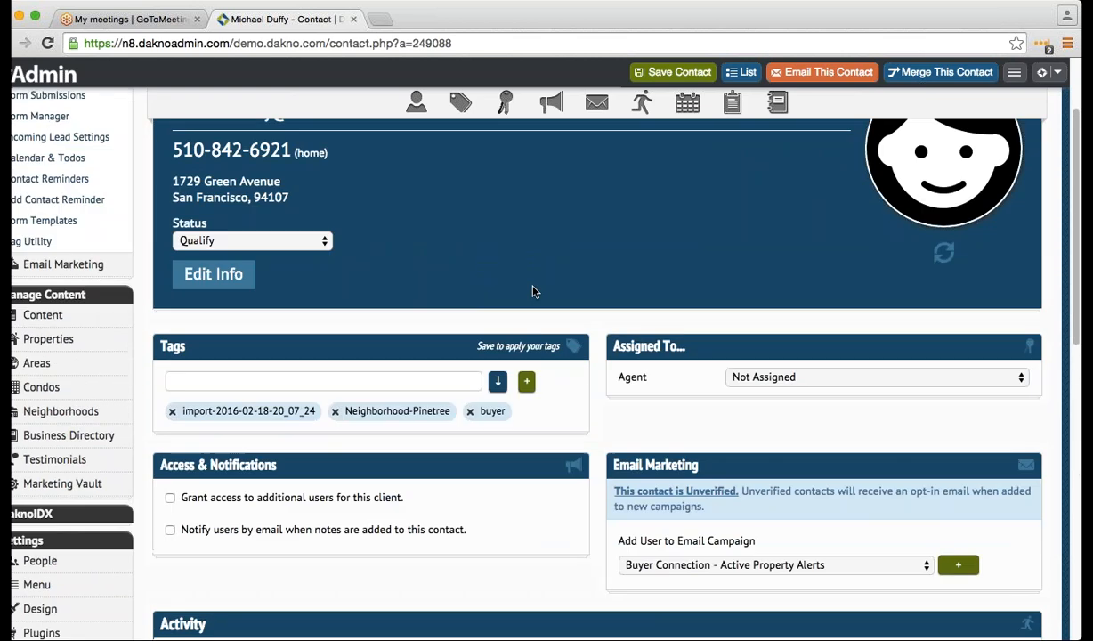
{"action": "scroll", "coordinate": [532, 291], "scroll_direction": "up", "scroll_amount": 2}
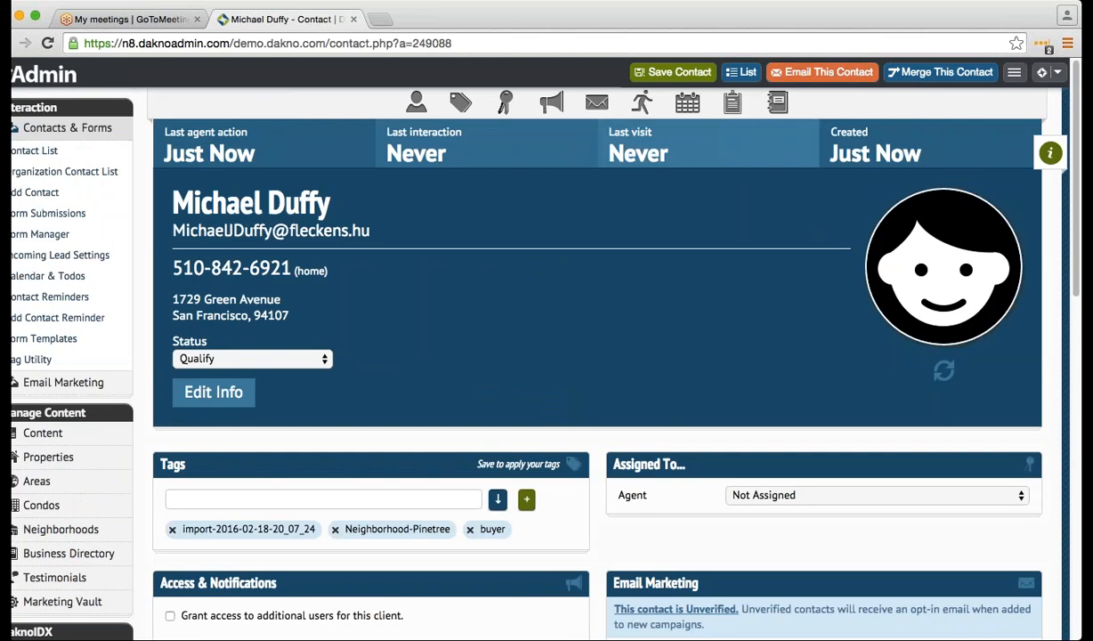
{"action": "scroll", "coordinate": [389, 434], "scroll_direction": "down", "scroll_amount": 6}
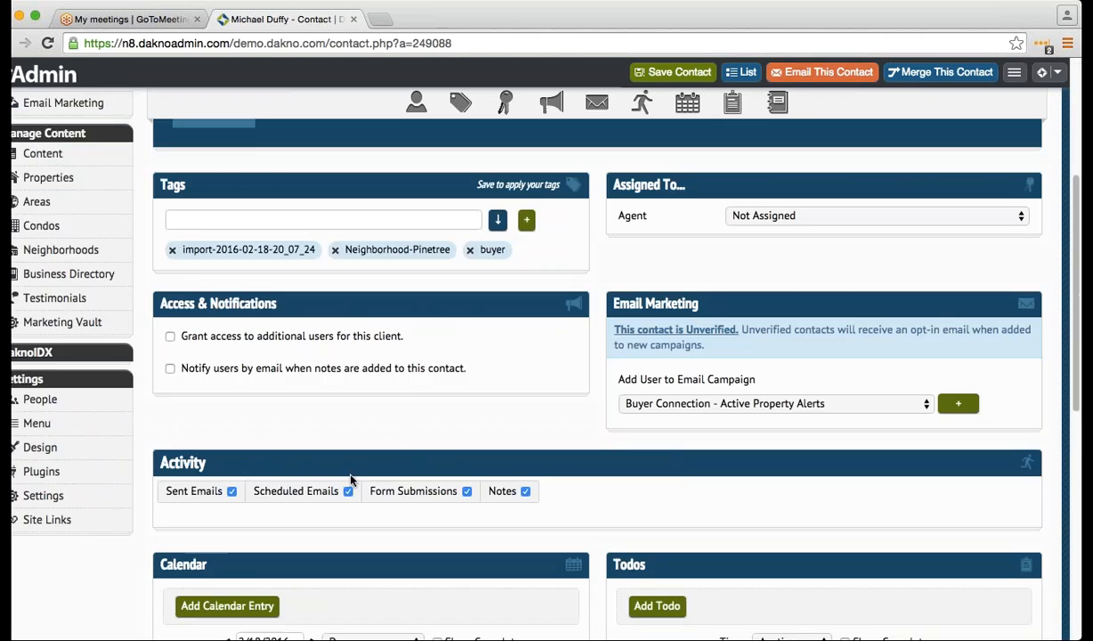
{"action": "scroll", "coordinate": [296, 479], "scroll_direction": "down", "scroll_amount": 1}
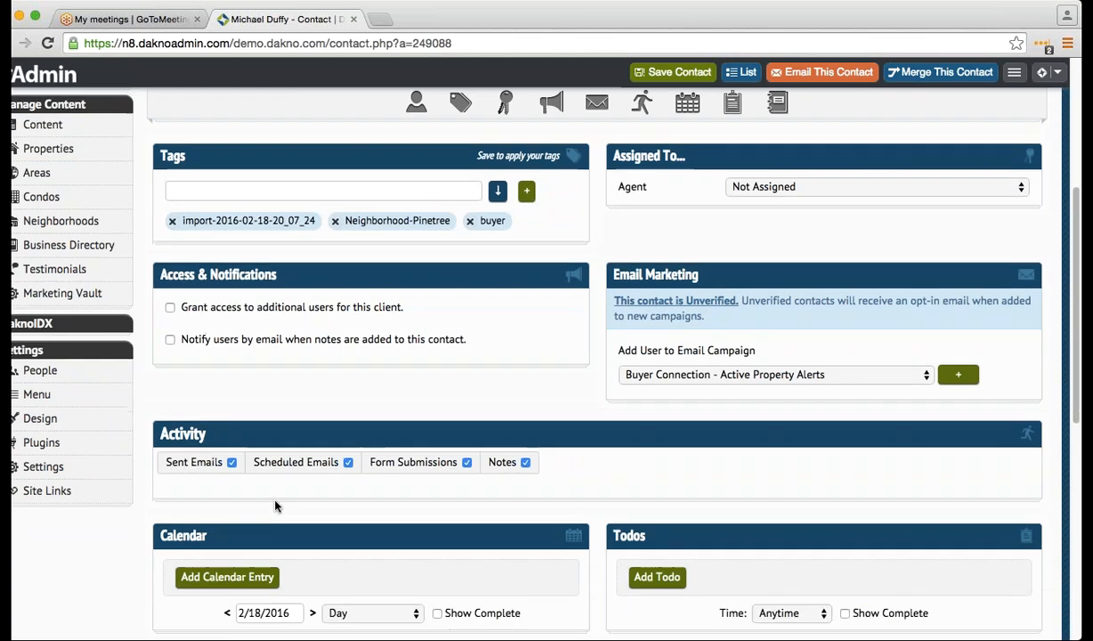
{"action": "left_click", "coordinate": [232, 462]}
{"action": "left_click", "coordinate": [674, 72]}
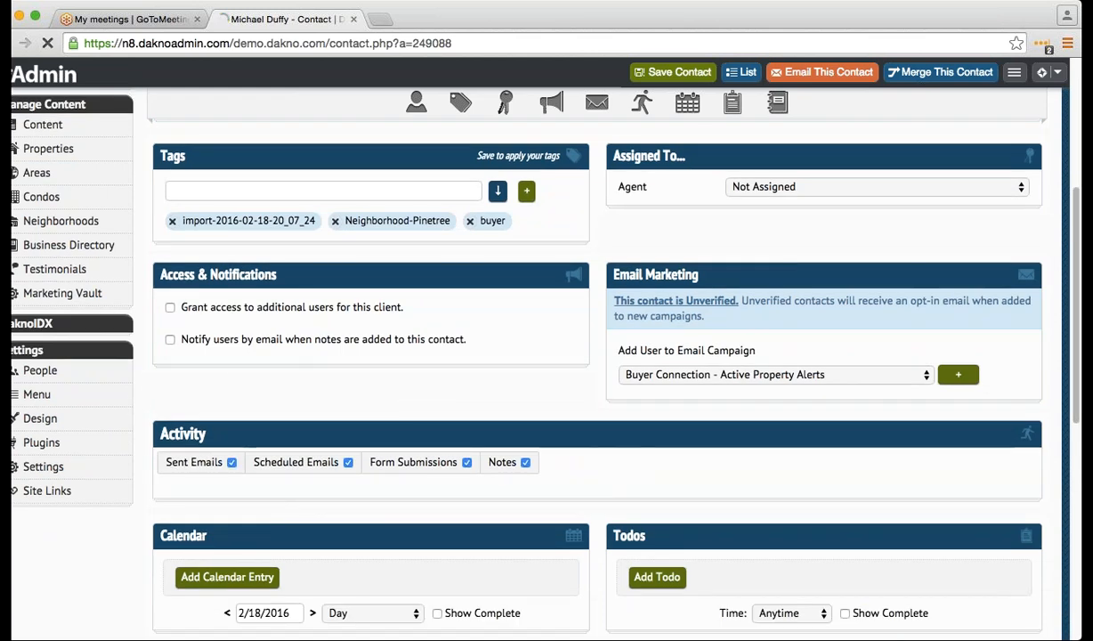
{"action": "scroll", "coordinate": [309, 517], "scroll_direction": "down", "scroll_amount": 2}
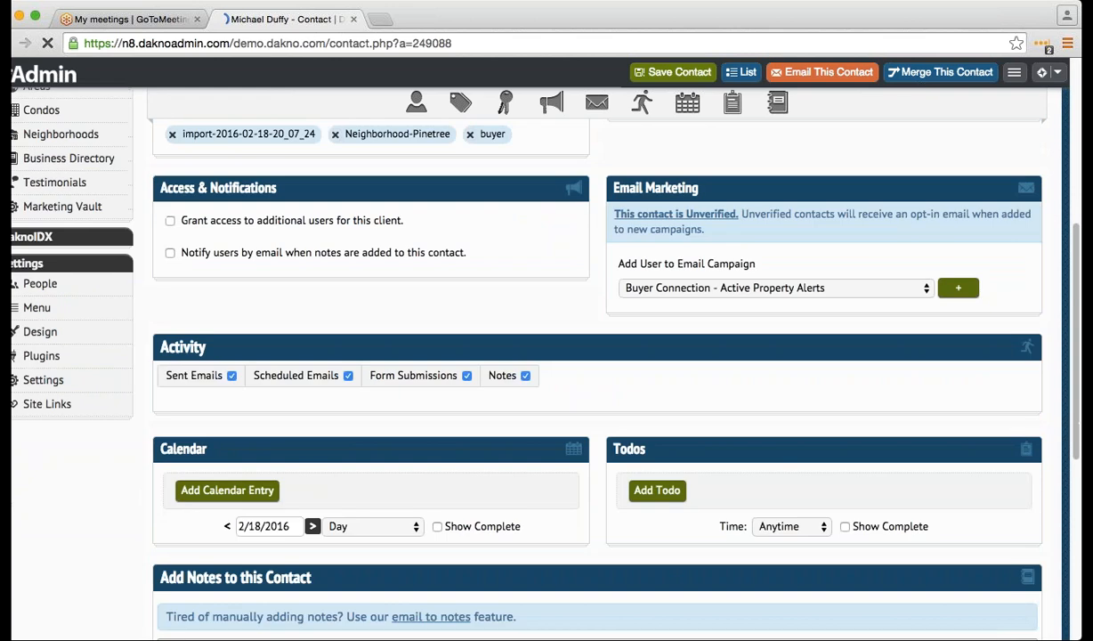
{"action": "scroll", "coordinate": [253, 531], "scroll_direction": "down", "scroll_amount": 6}
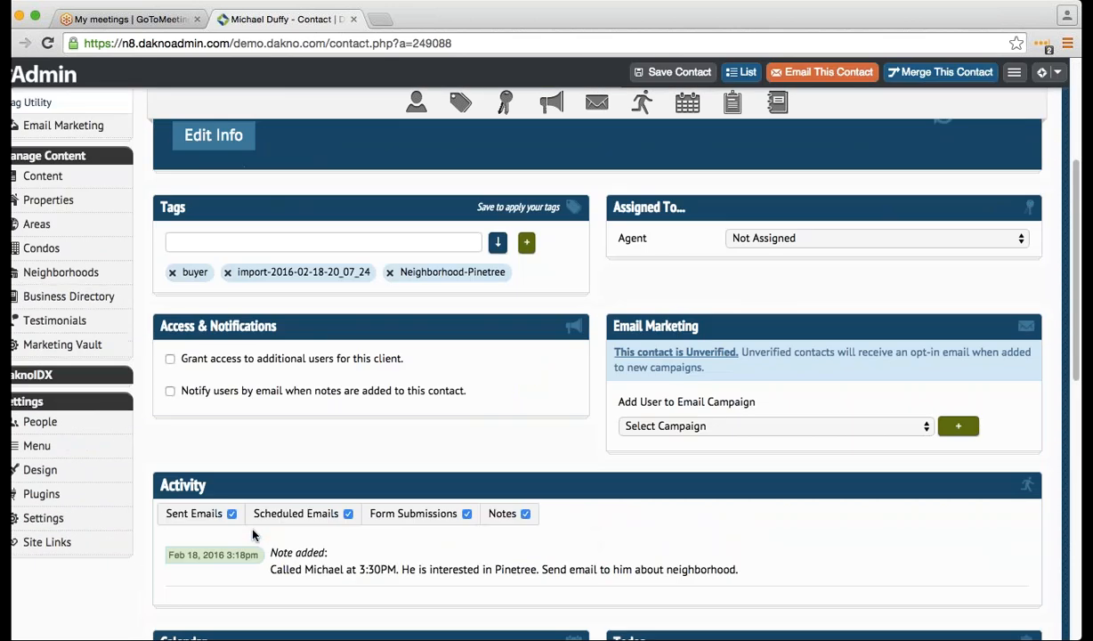
{"action": "scroll", "coordinate": [253, 532], "scroll_direction": "down", "scroll_amount": 1}
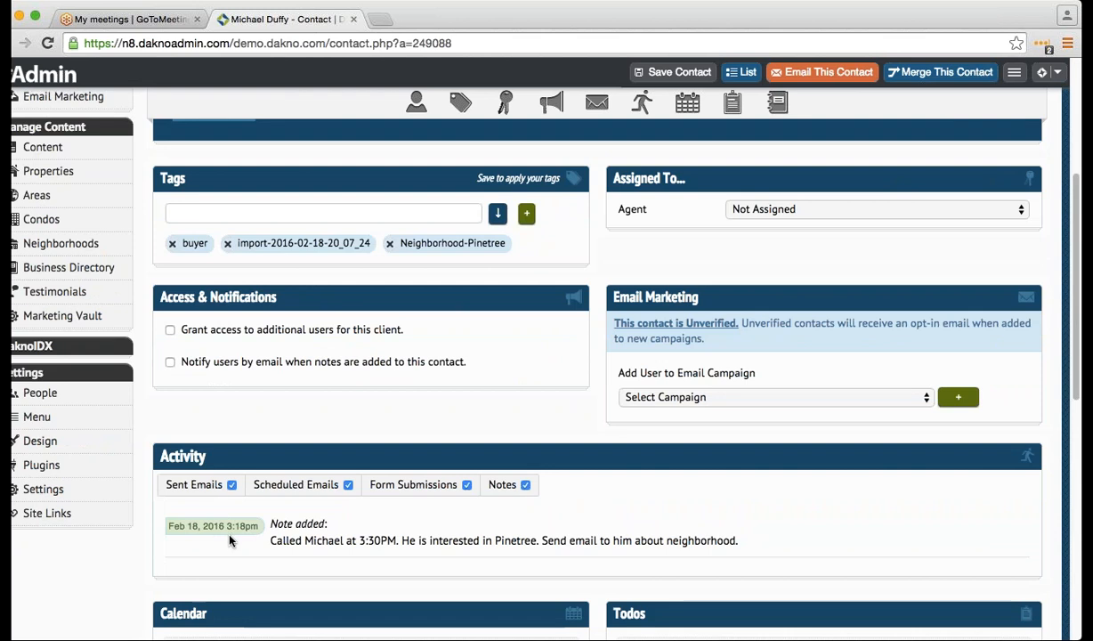
{"action": "scroll", "coordinate": [228, 539], "scroll_direction": "down", "scroll_amount": 1}
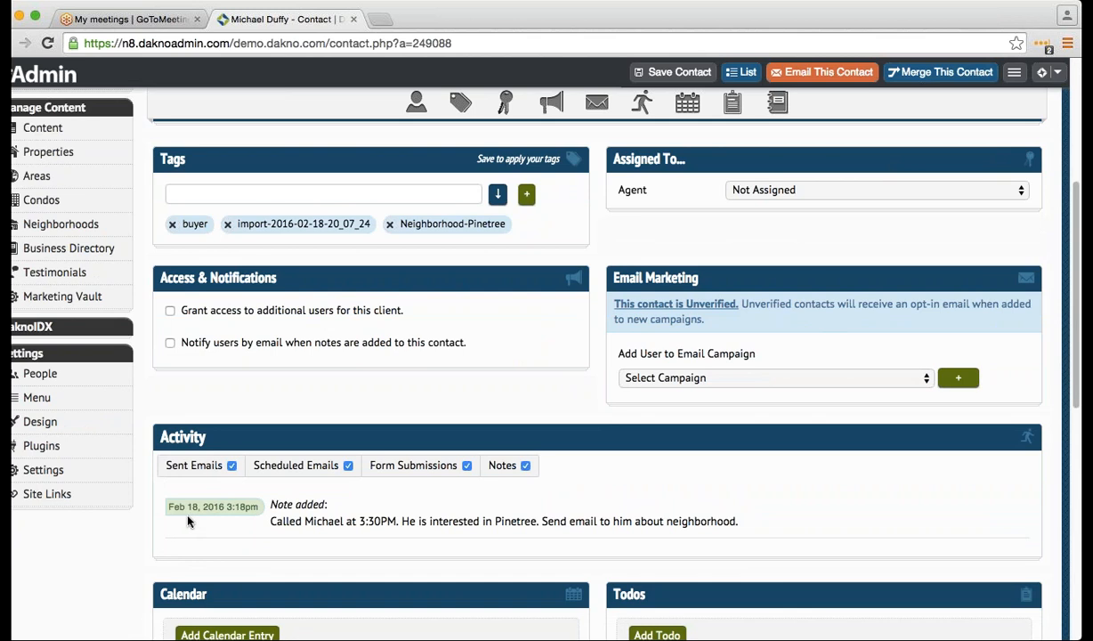
{"action": "scroll", "coordinate": [188, 522], "scroll_direction": "down", "scroll_amount": 3}
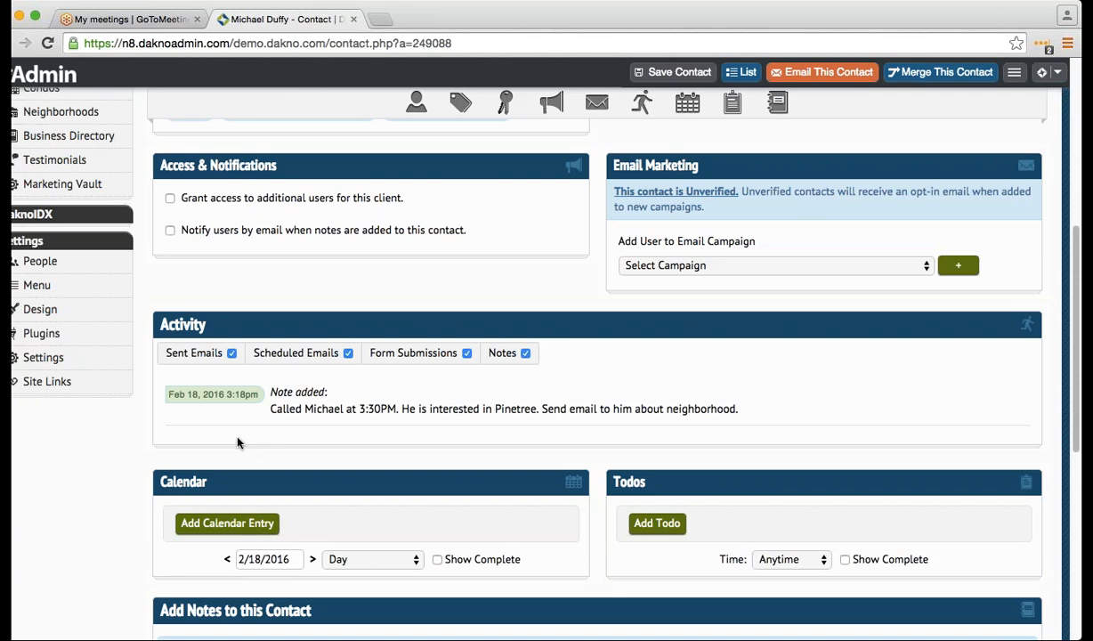
{"action": "scroll", "coordinate": [237, 442], "scroll_direction": "down", "scroll_amount": 1}
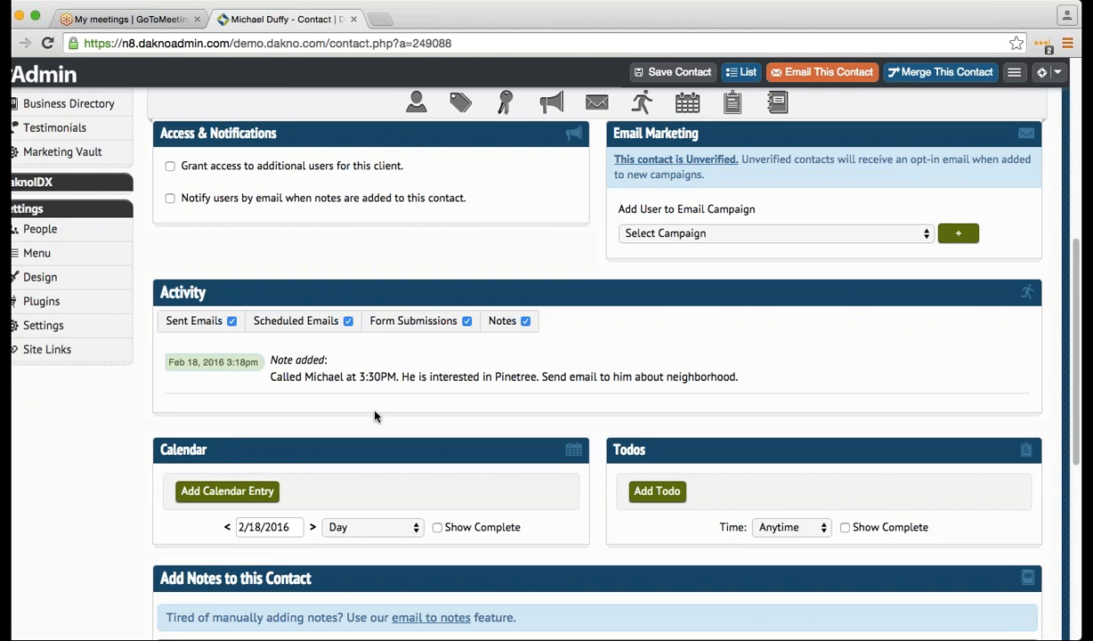
{"action": "scroll", "coordinate": [374, 415], "scroll_direction": "up", "scroll_amount": 1}
{"action": "scroll", "coordinate": [373, 416], "scroll_direction": "up", "scroll_amount": 2}
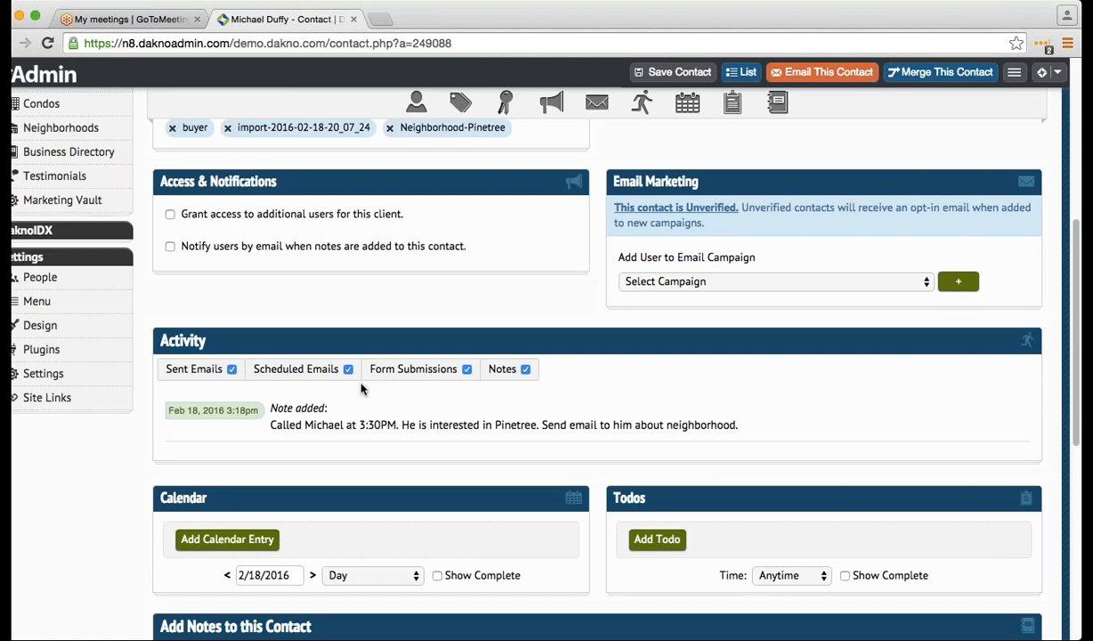
{"action": "scroll", "coordinate": [361, 408], "scroll_direction": "down", "scroll_amount": 3}
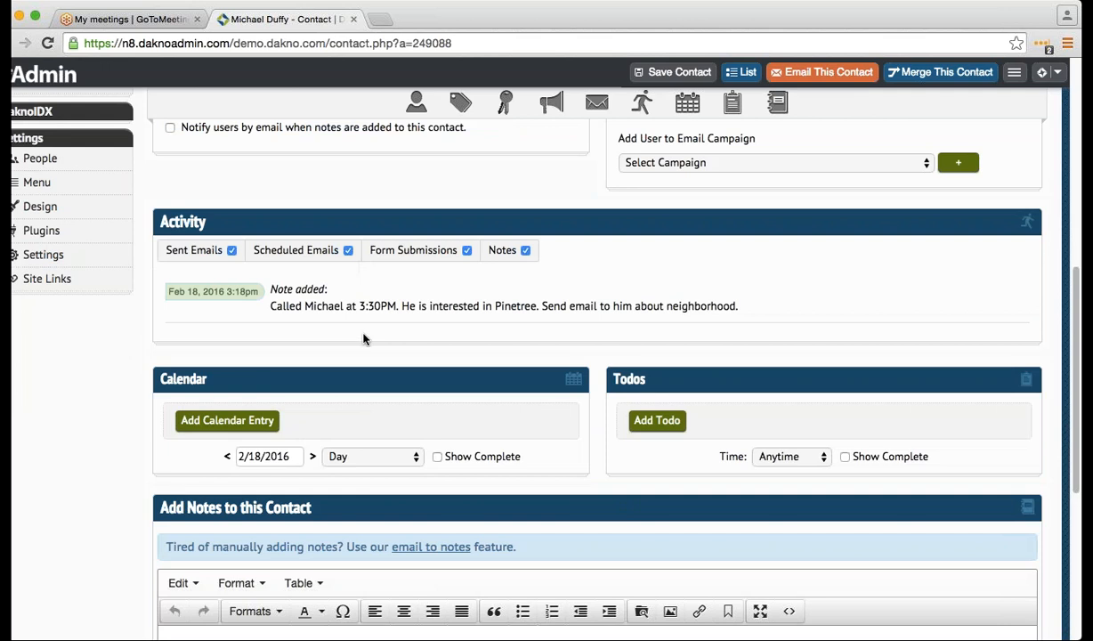
{"action": "scroll", "coordinate": [363, 339], "scroll_direction": "up", "scroll_amount": 1}
{"action": "scroll", "coordinate": [363, 339], "scroll_direction": "up", "scroll_amount": 6}
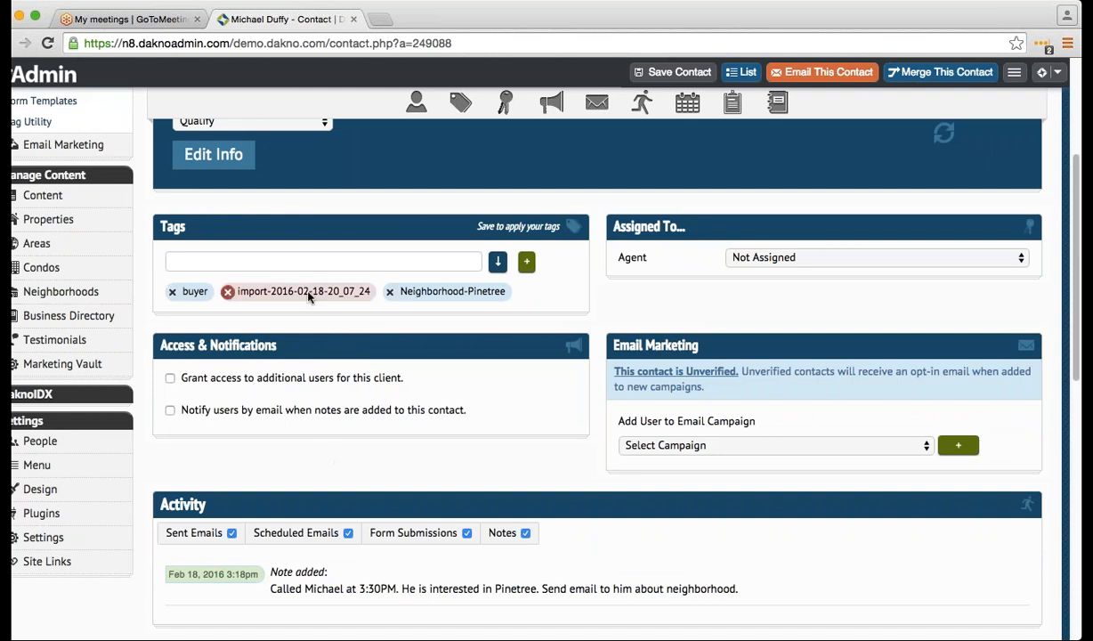
{"action": "scroll", "coordinate": [307, 312], "scroll_direction": "up", "scroll_amount": 3}
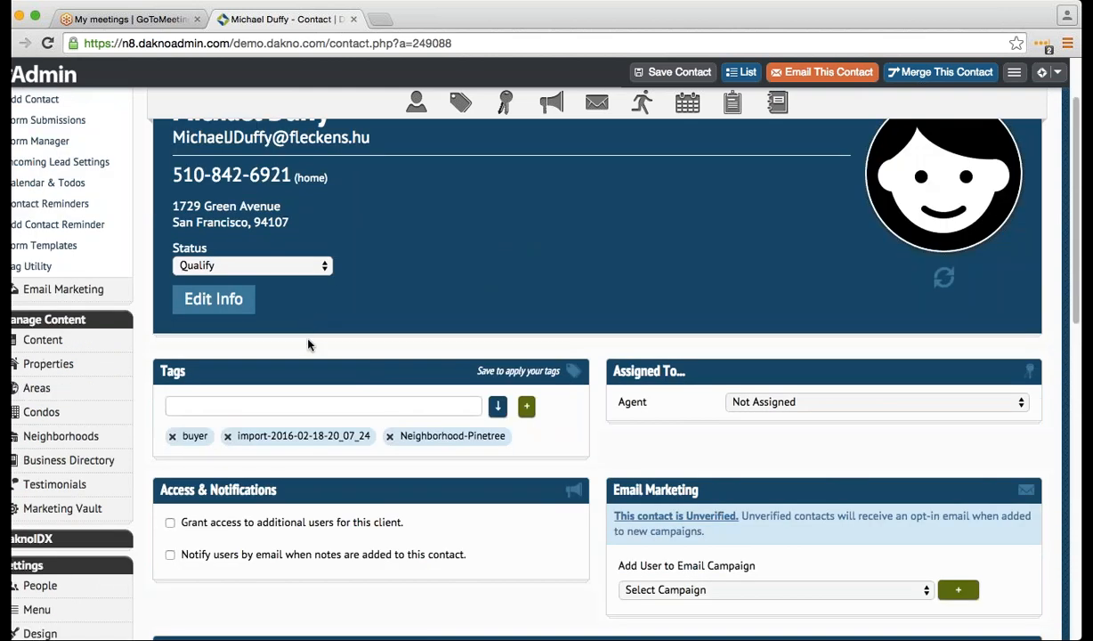
{"action": "scroll", "coordinate": [303, 366], "scroll_direction": "down", "scroll_amount": 6}
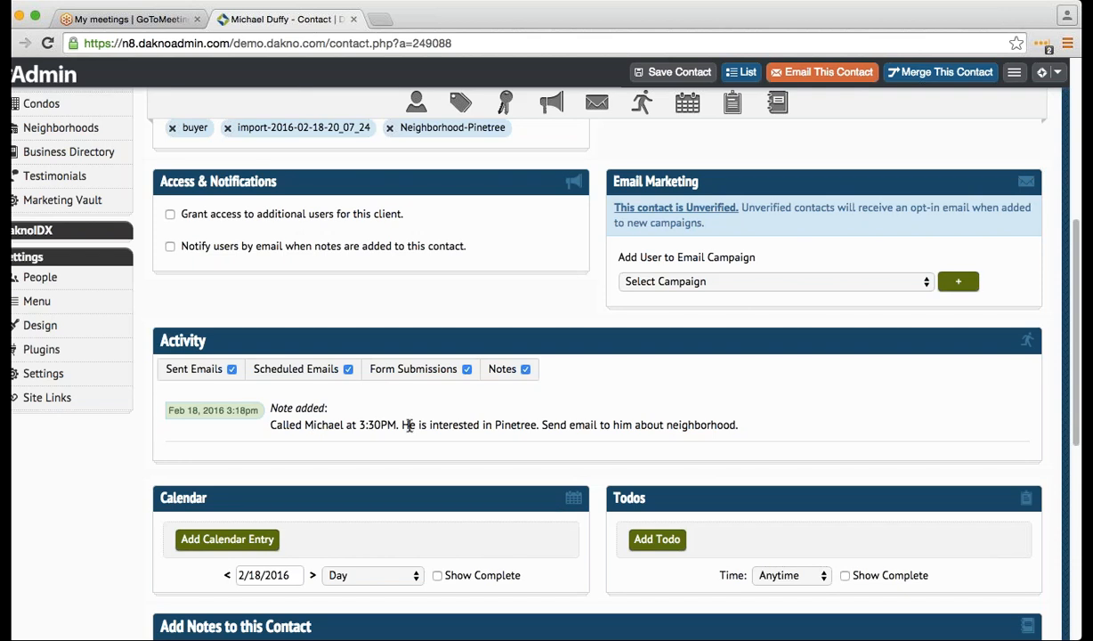
{"action": "scroll", "coordinate": [405, 485], "scroll_direction": "down", "scroll_amount": 3}
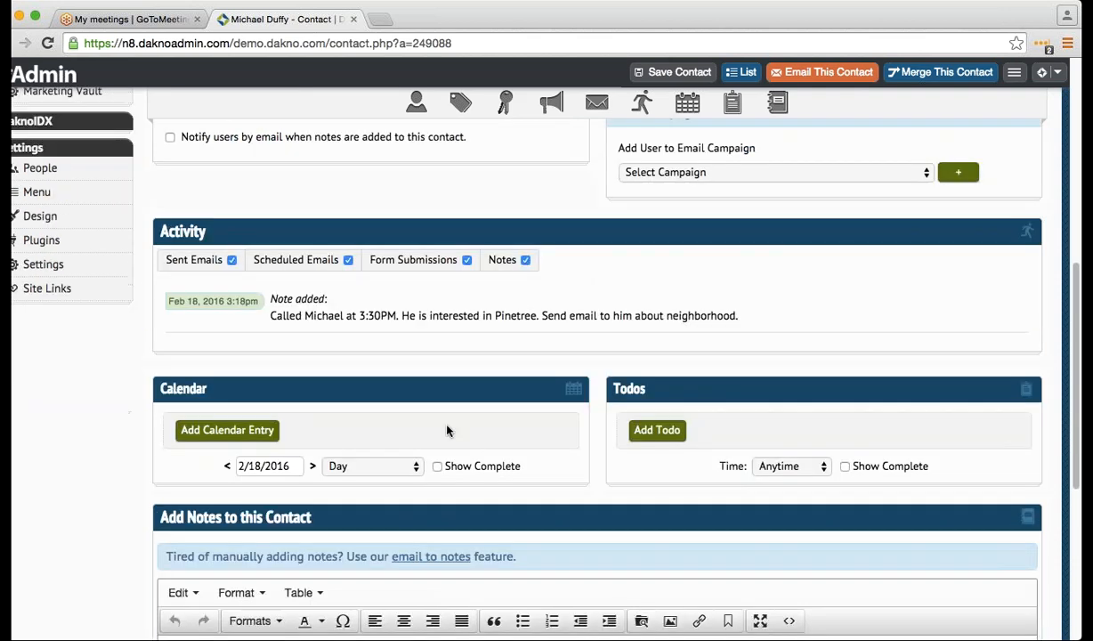
- Start a new todo to follow up with the contact after the Costa Rica trip
{"action": "left_click", "coordinate": [651, 431]}
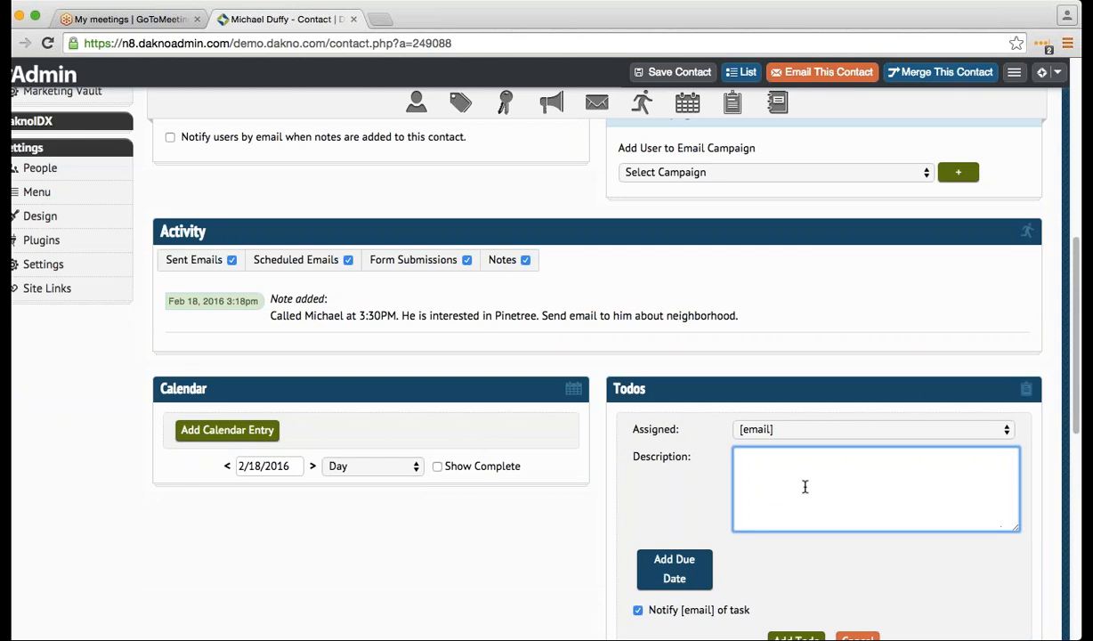
{"action": "type", "text": "follow up with Michael after"}
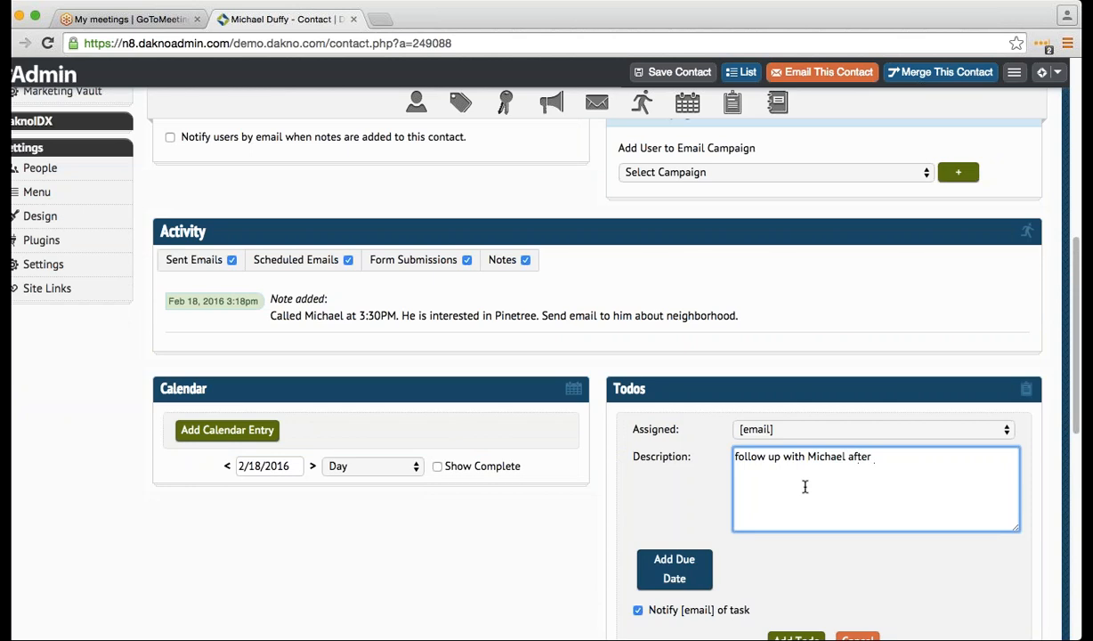
{"action": "type", "text": " Costa Rica trip"}
- Give the todo a due date of 03/01/2016 and add it to the contact
{"action": "scroll", "coordinate": [805, 487], "scroll_direction": "down", "scroll_amount": 3}
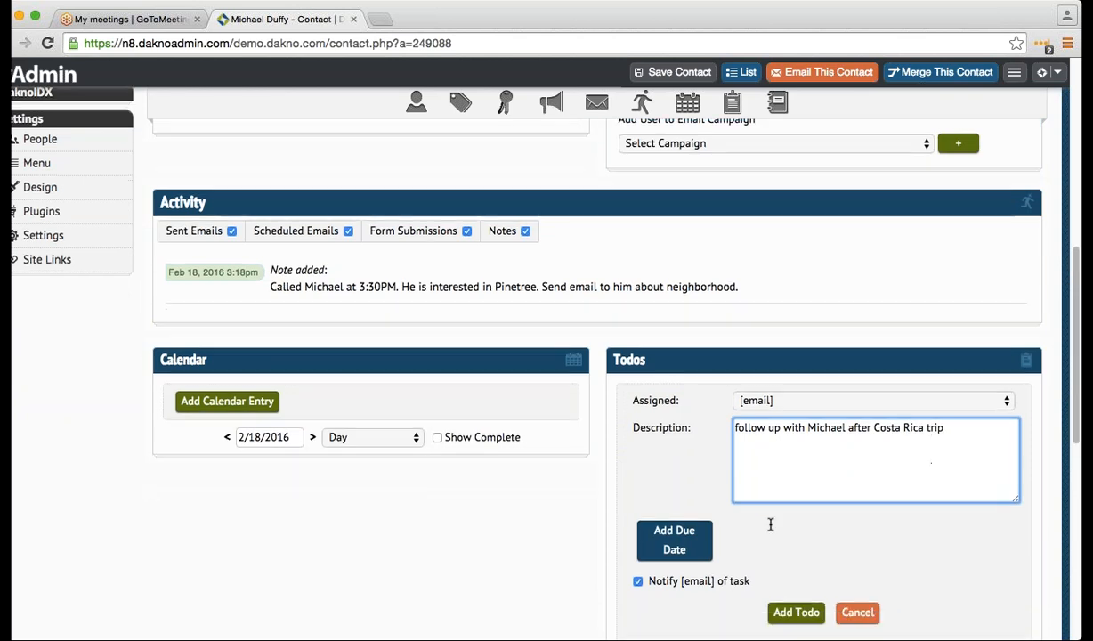
{"action": "left_click", "coordinate": [694, 471]}
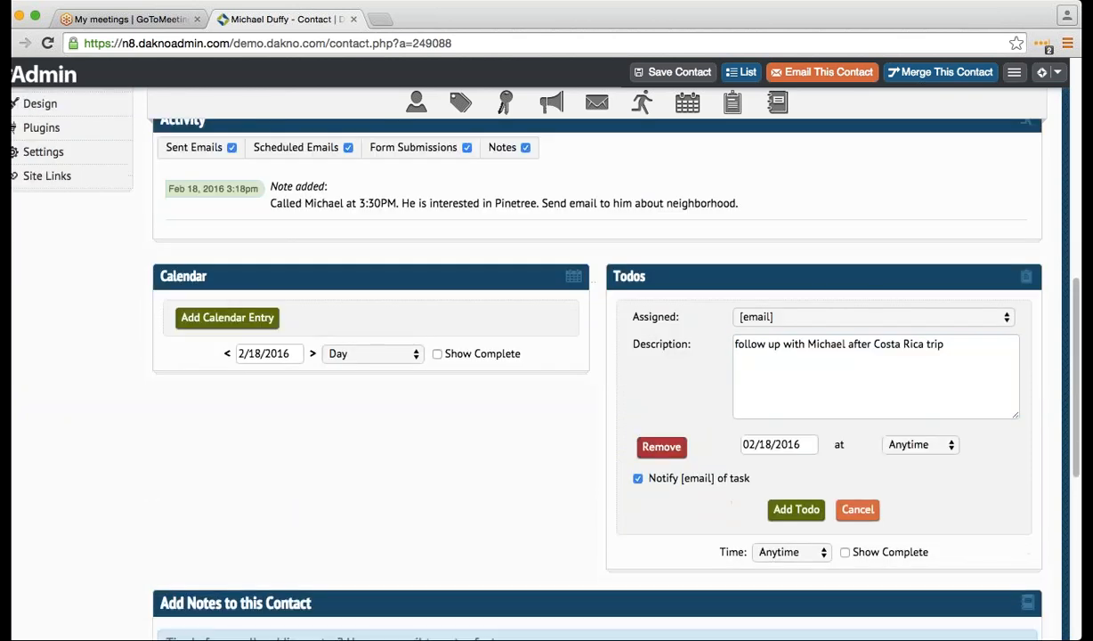
{"action": "left_click", "coordinate": [773, 442]}
{"action": "scroll", "coordinate": [782, 611], "scroll_direction": "down", "scroll_amount": 1}
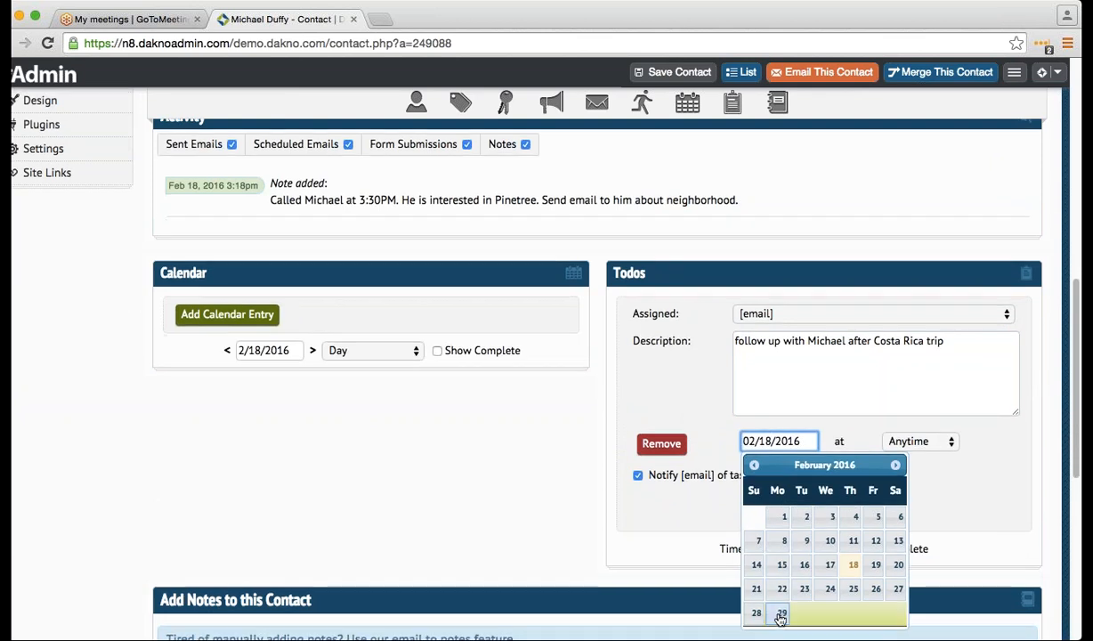
{"action": "left_click", "coordinate": [894, 461]}
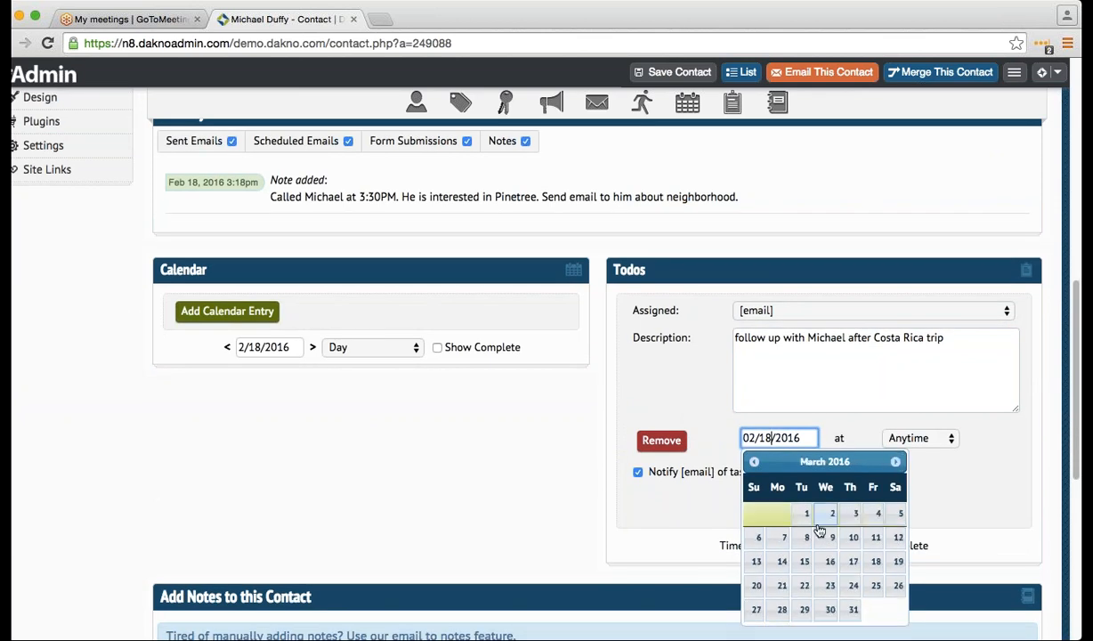
{"action": "left_click", "coordinate": [806, 515]}
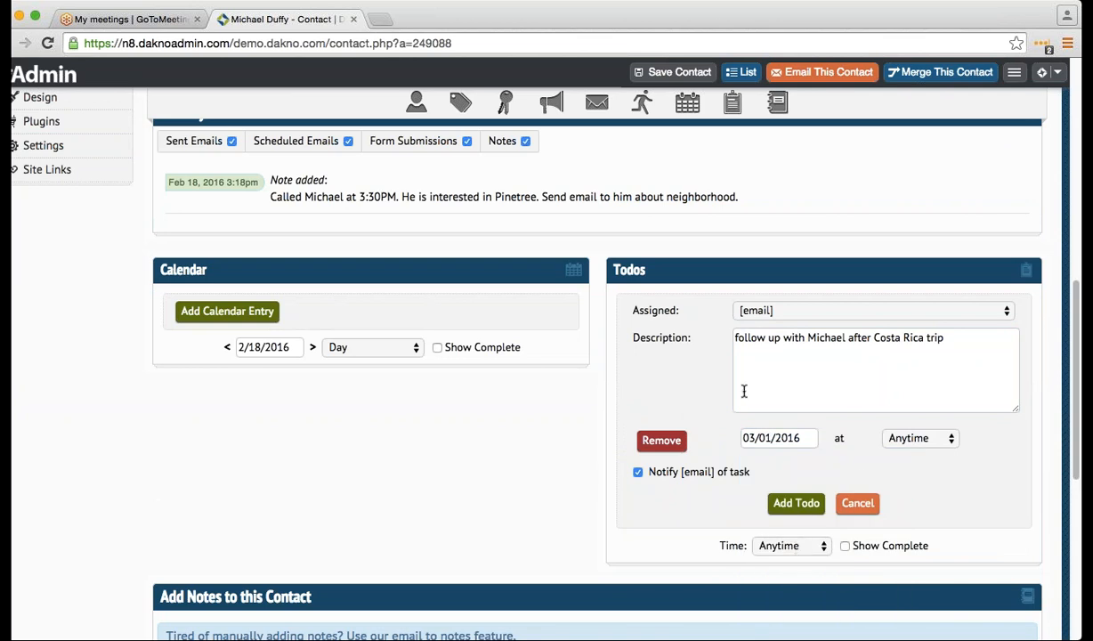
{"action": "left_click", "coordinate": [785, 312]}
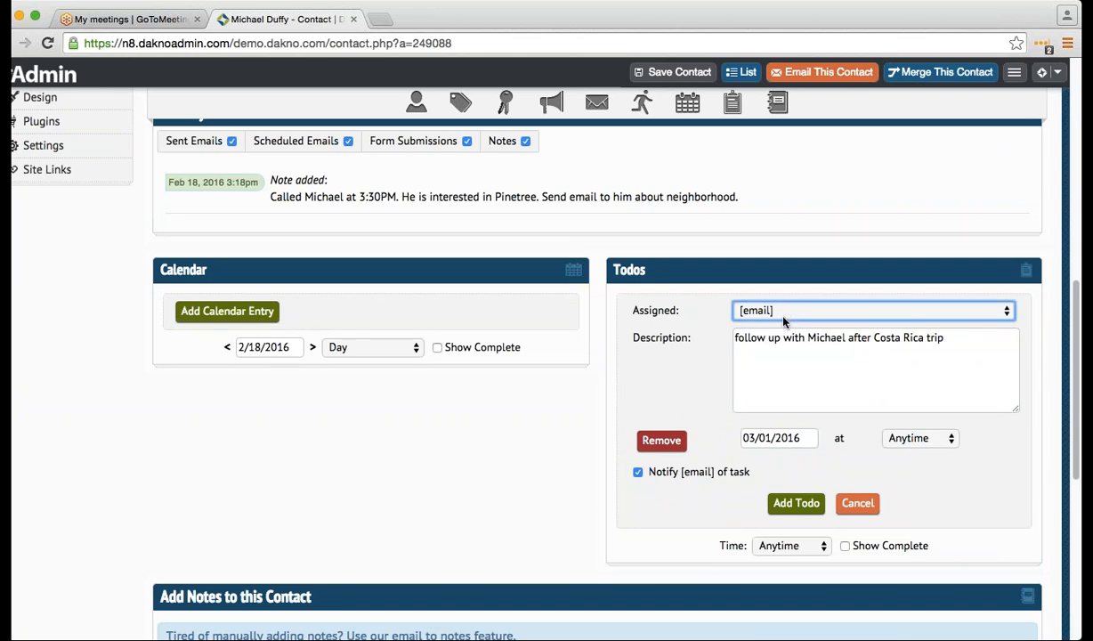
{"action": "scroll", "coordinate": [771, 383], "scroll_direction": "up", "scroll_amount": 8}
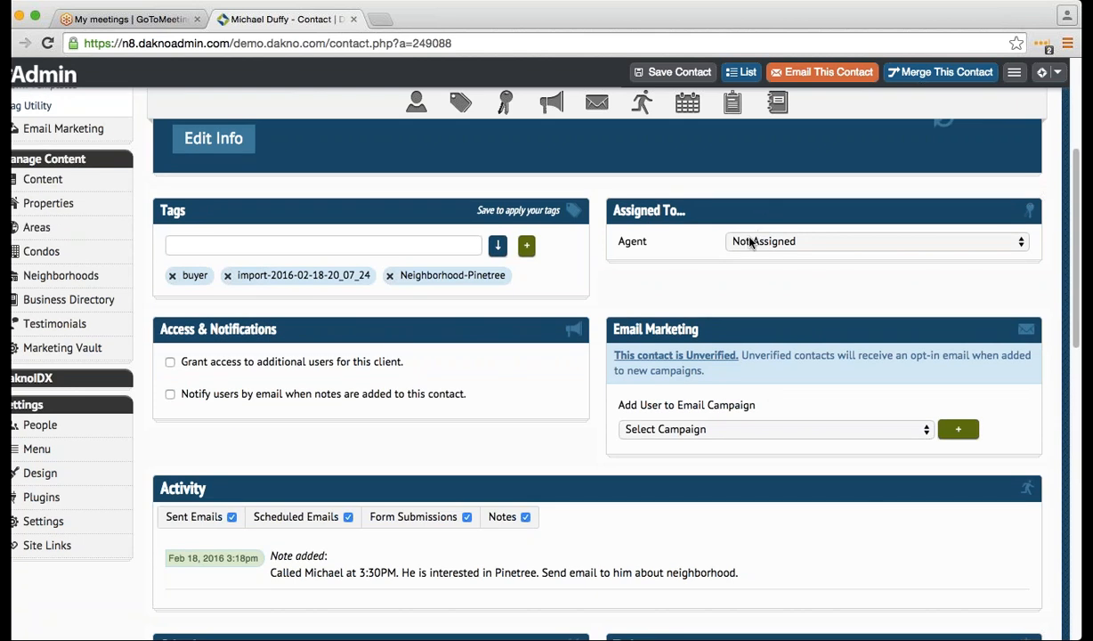
{"action": "scroll", "coordinate": [759, 398], "scroll_direction": "down", "scroll_amount": 7}
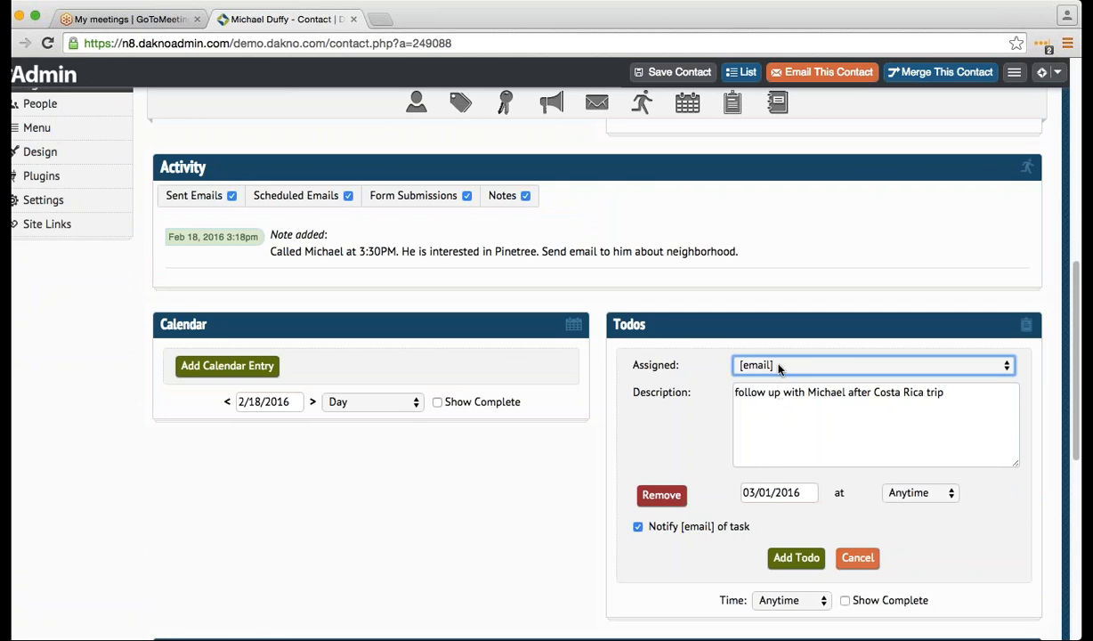
{"action": "left_click", "coordinate": [776, 397]}
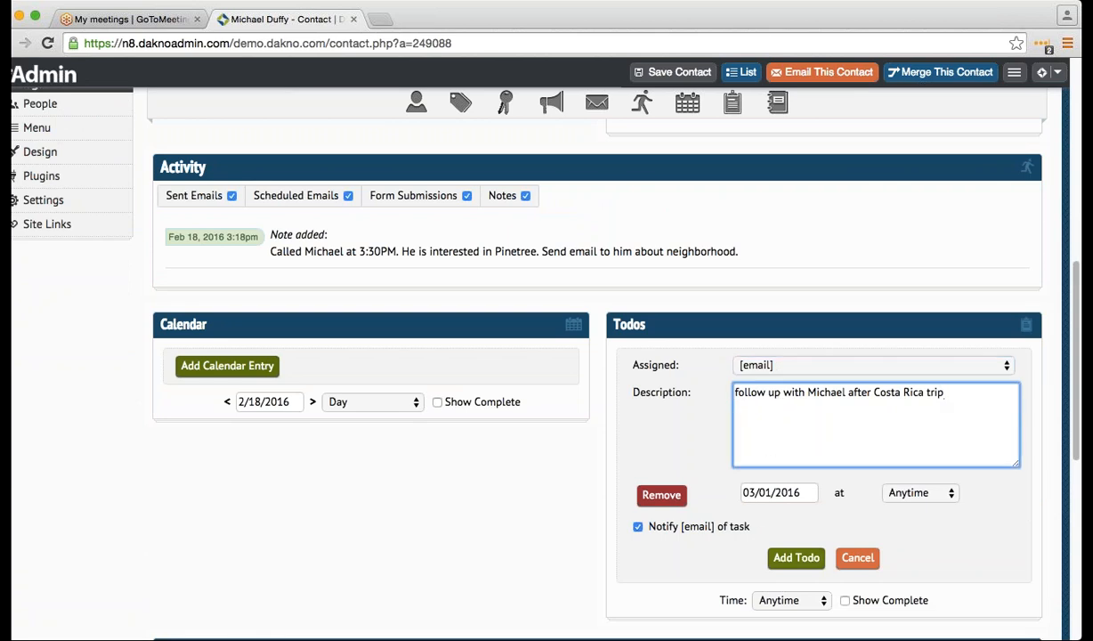
{"action": "left_click", "coordinate": [796, 557]}
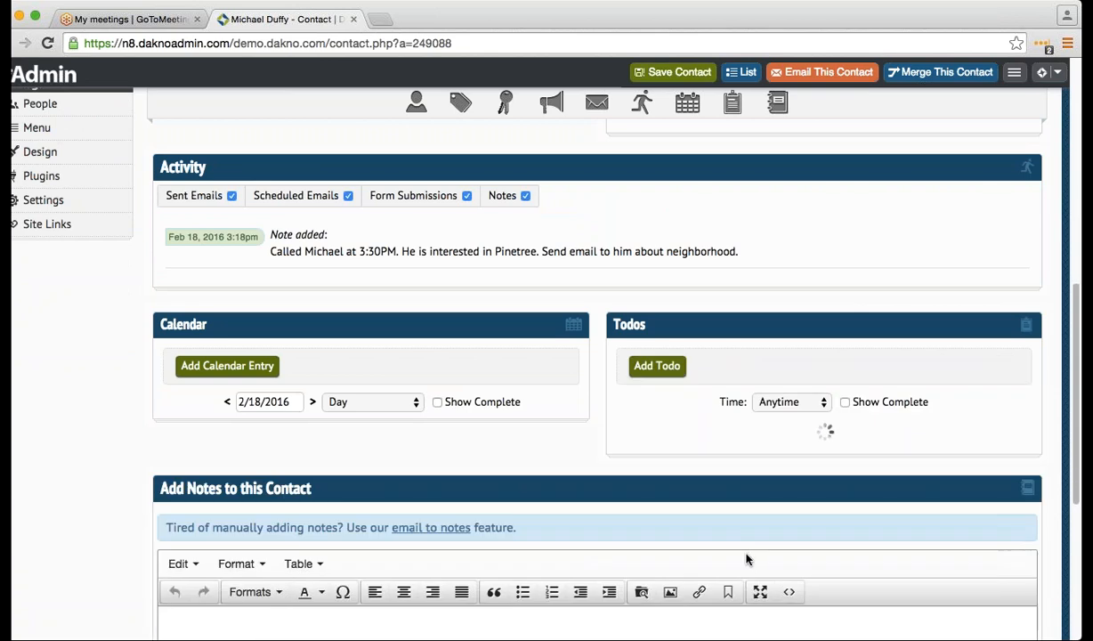
- Review Contact Tasks with the Todos Time filter on Later and Next Week, then return to Contact List
{"action": "scroll", "coordinate": [743, 559], "scroll_direction": "up", "scroll_amount": 5}
{"action": "scroll", "coordinate": [709, 535], "scroll_direction": "up", "scroll_amount": 3}
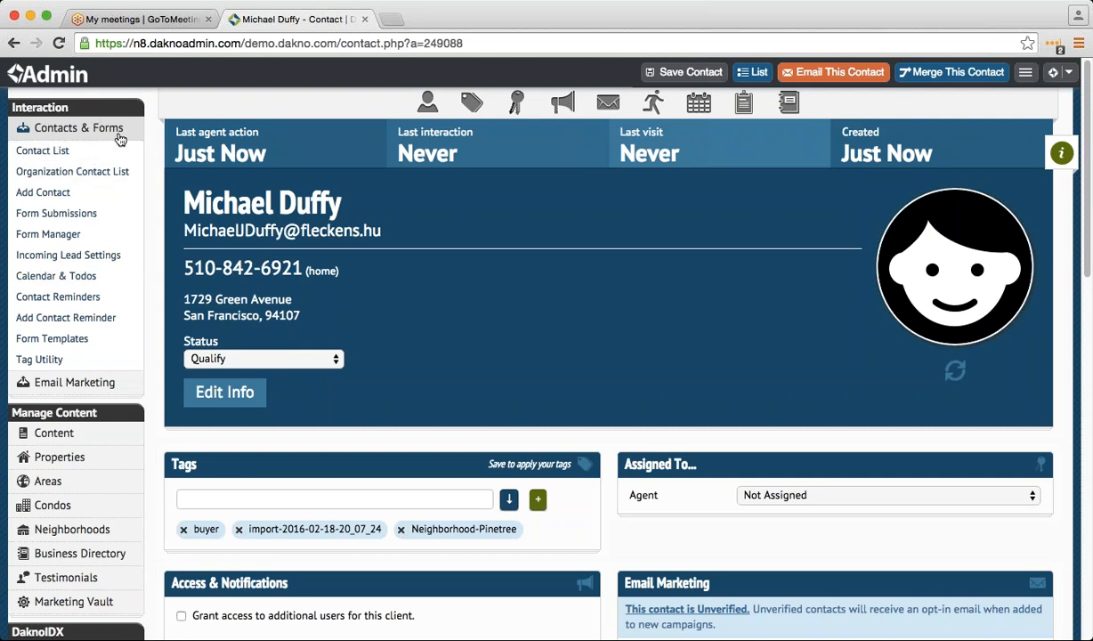
{"action": "left_click", "coordinate": [105, 276]}
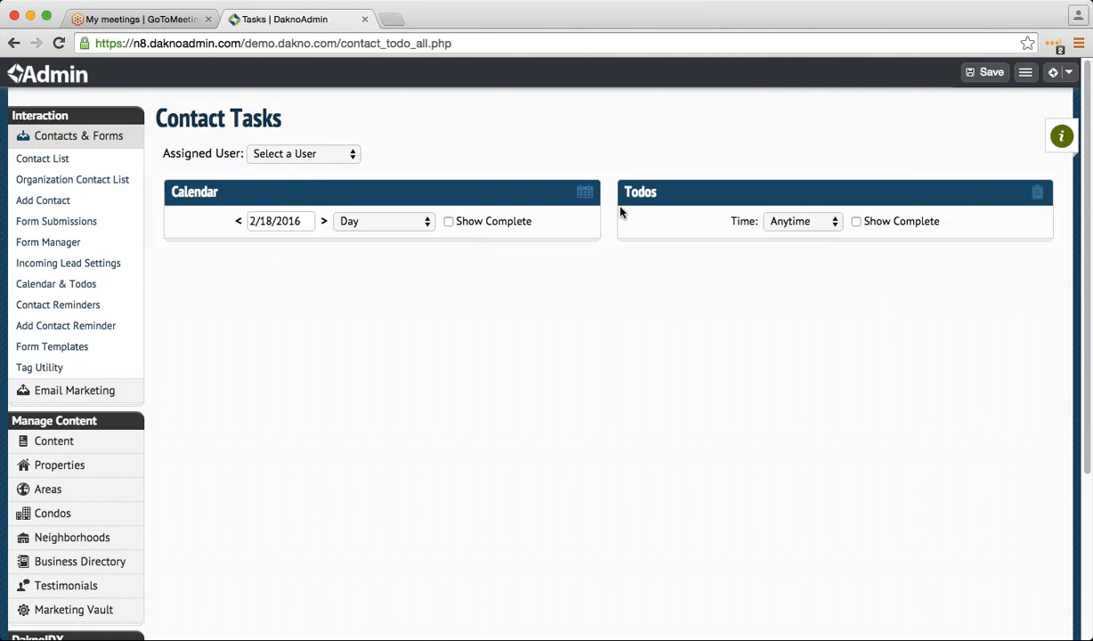
{"action": "left_click", "coordinate": [776, 228]}
{"action": "left_click", "coordinate": [795, 293]}
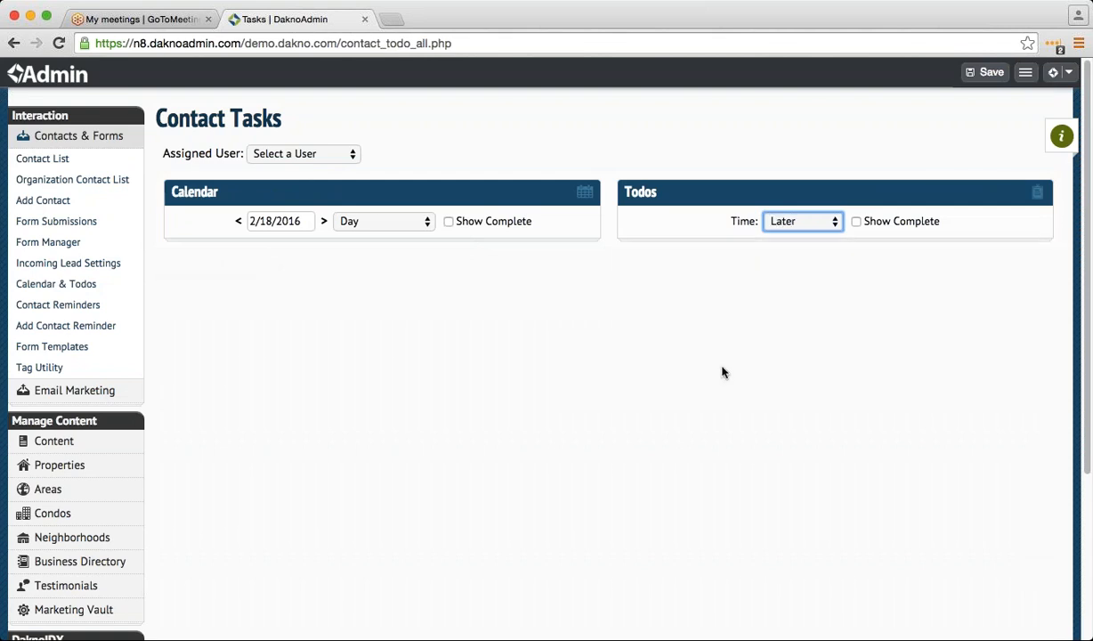
{"action": "left_click", "coordinate": [820, 217]}
{"action": "left_click", "coordinate": [820, 220]}
{"action": "left_click", "coordinate": [816, 211]}
{"action": "left_click", "coordinate": [796, 217]}
{"action": "left_click", "coordinate": [802, 233]}
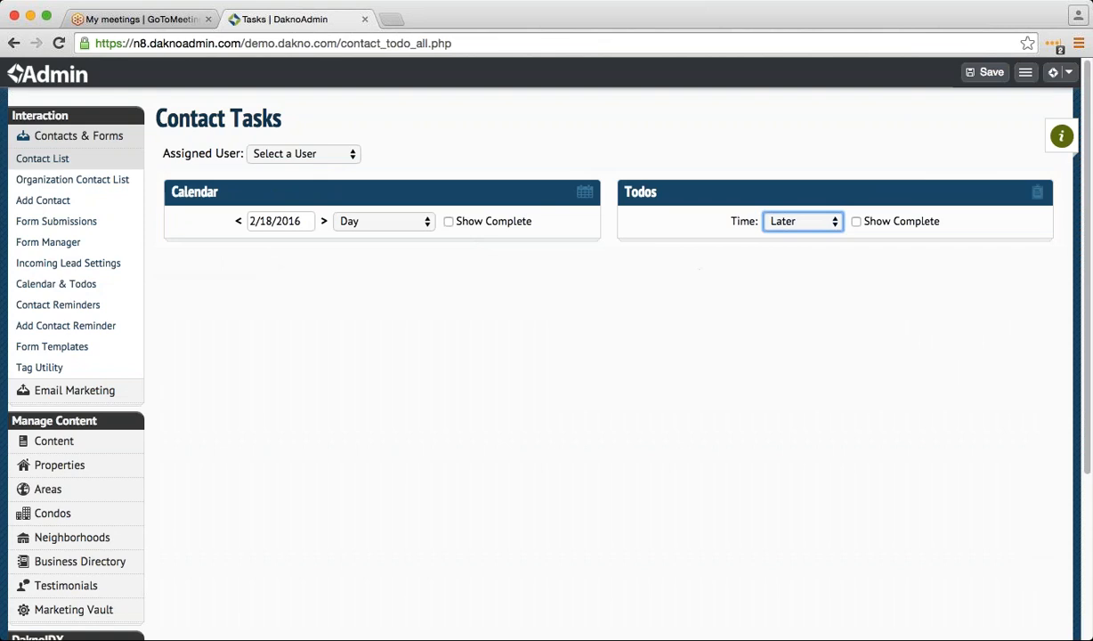
{"action": "left_click", "coordinate": [72, 160]}
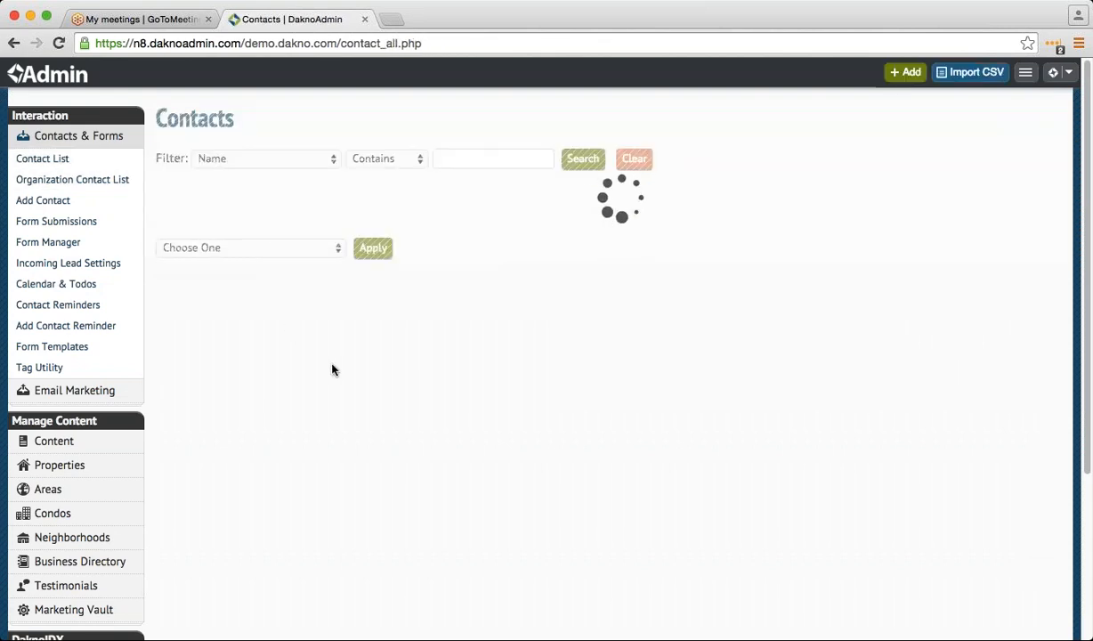
- Open the second contact and start a todo reading 'Follow up with of neighborhood.'
{"action": "left_click", "coordinate": [395, 286]}
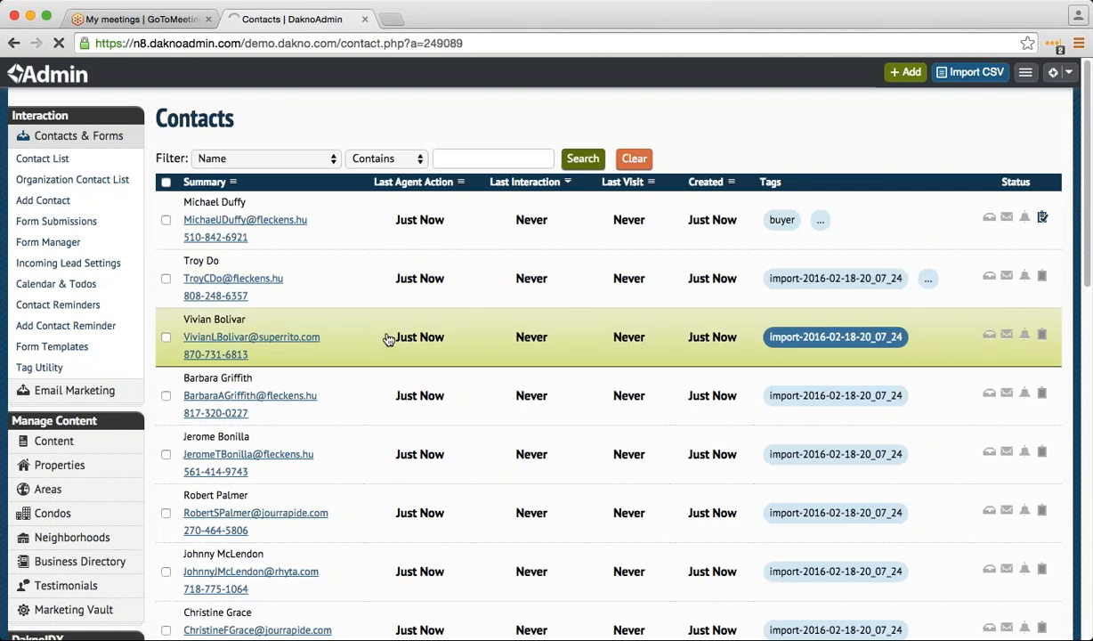
{"action": "scroll", "coordinate": [394, 385], "scroll_direction": "down", "scroll_amount": 3}
{"action": "scroll", "coordinate": [395, 383], "scroll_direction": "down", "scroll_amount": 5}
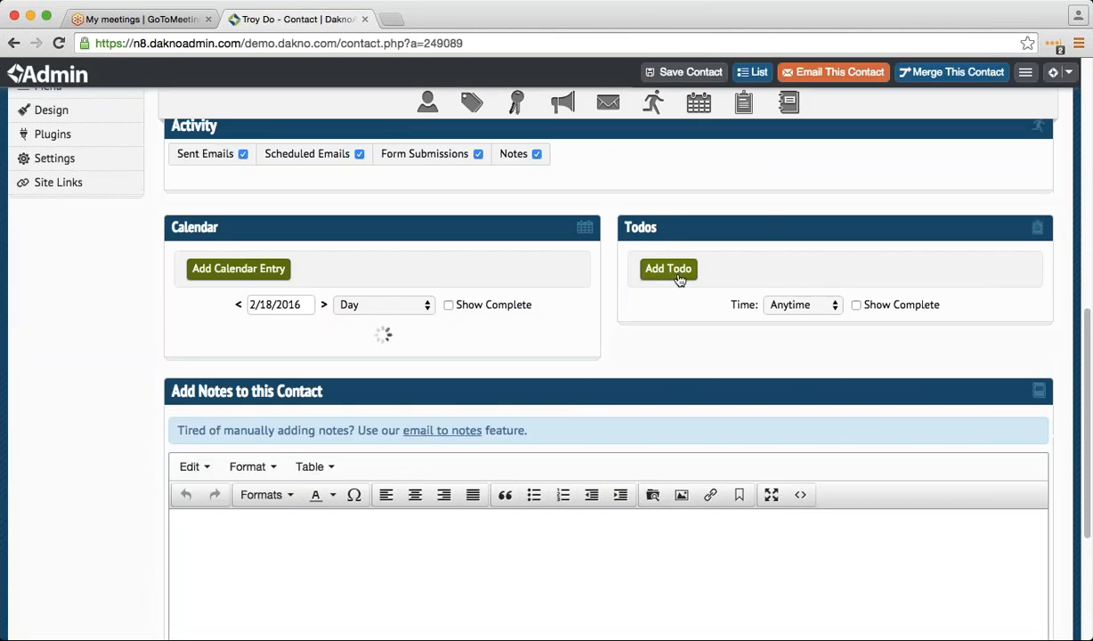
{"action": "left_click", "coordinate": [668, 270]}
{"action": "type", "text": "Folloe"}
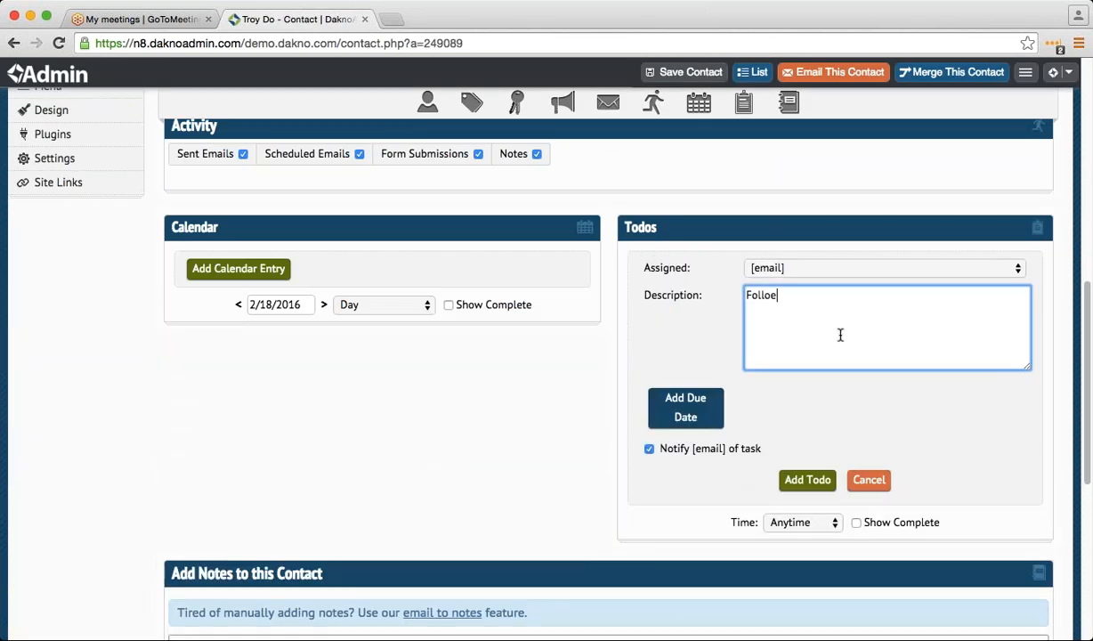
{"action": "key", "text": "BackSpace"}
{"action": "type", "text": "w up with o"}
{"action": "type", "text": "f neighbo"}
{"action": "type", "text": "rhood,"}
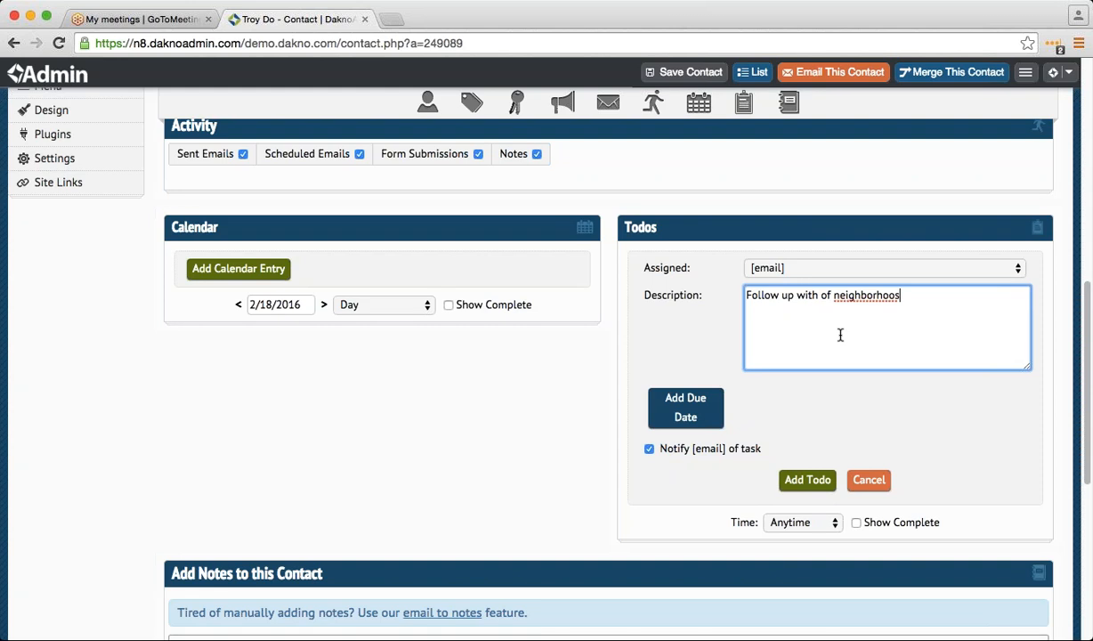
{"action": "key", "text": "BackSpace"}
{"action": "type", "text": "."}
- Set the todo's due date to 02/19/2016, add it, and save the contact
{"action": "left_click", "coordinate": [686, 409]}
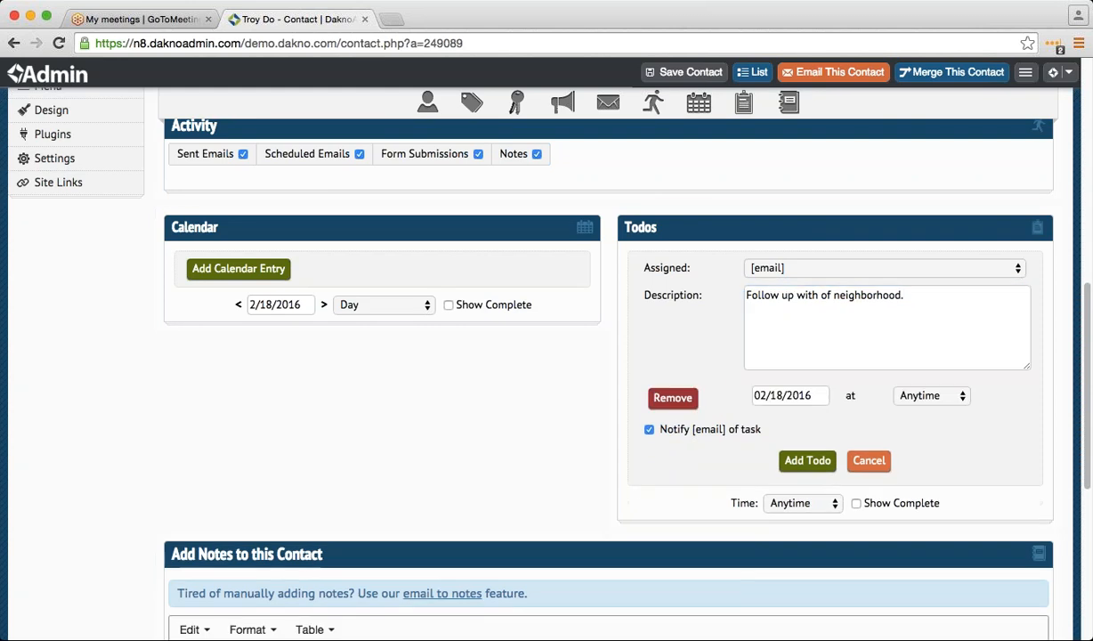
{"action": "left_click", "coordinate": [795, 396]}
{"action": "left_click", "coordinate": [887, 521]}
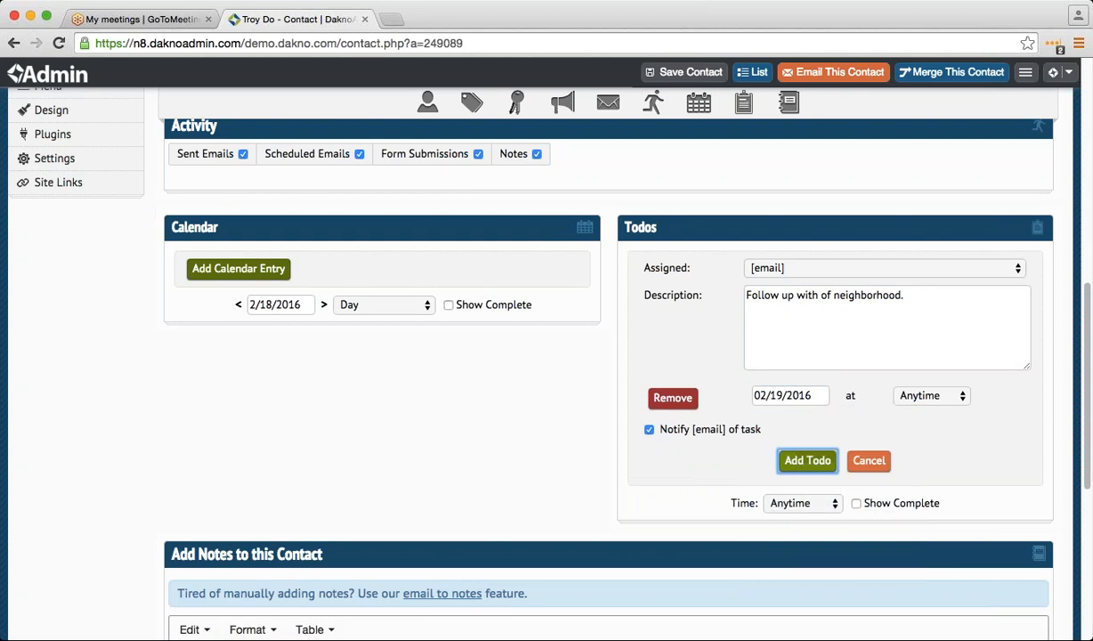
{"action": "left_click", "coordinate": [807, 460]}
{"action": "left_click", "coordinate": [685, 72]}
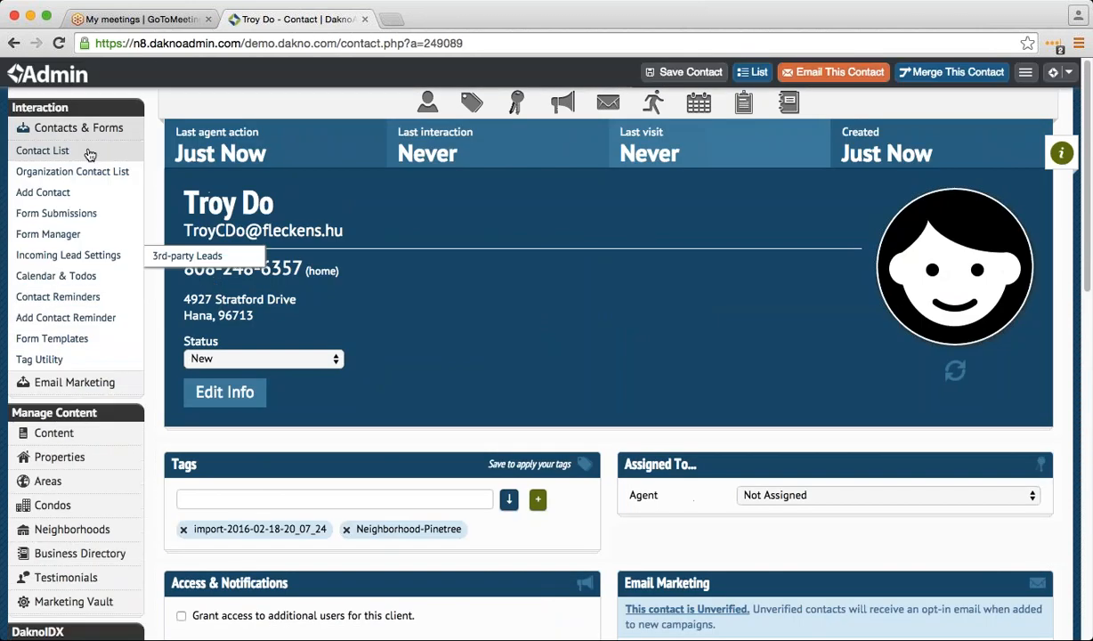
{"action": "left_click", "coordinate": [97, 282]}
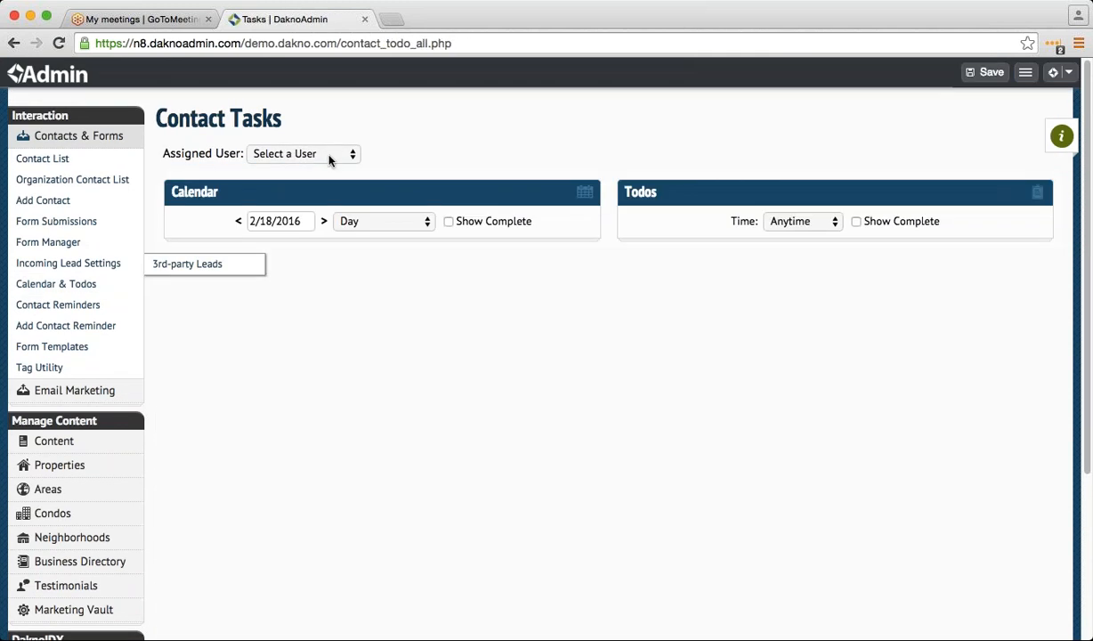
- Filter Contact Tasks to the account user's todos with Time set to Tomorrow
{"action": "left_click", "coordinate": [329, 158]}
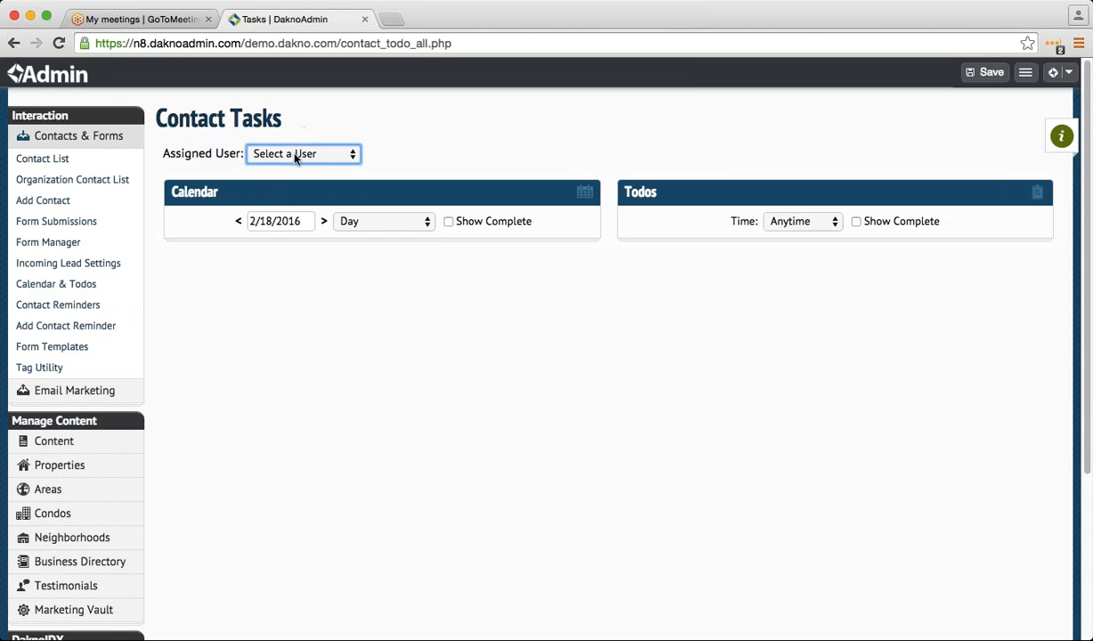
{"action": "left_click", "coordinate": [293, 207]}
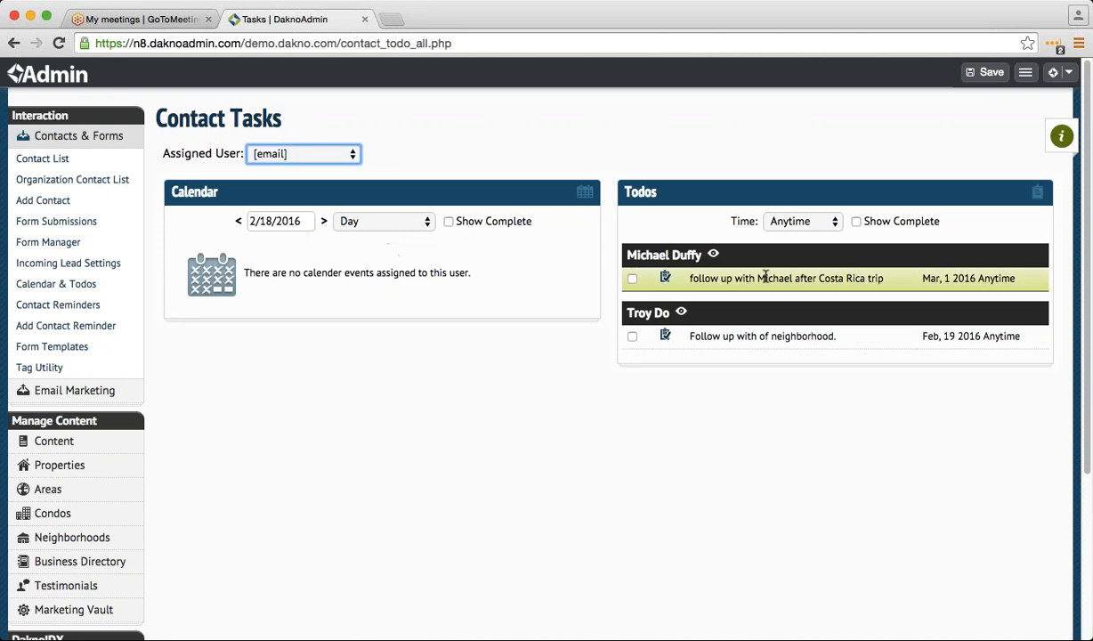
{"action": "left_click", "coordinate": [797, 223]}
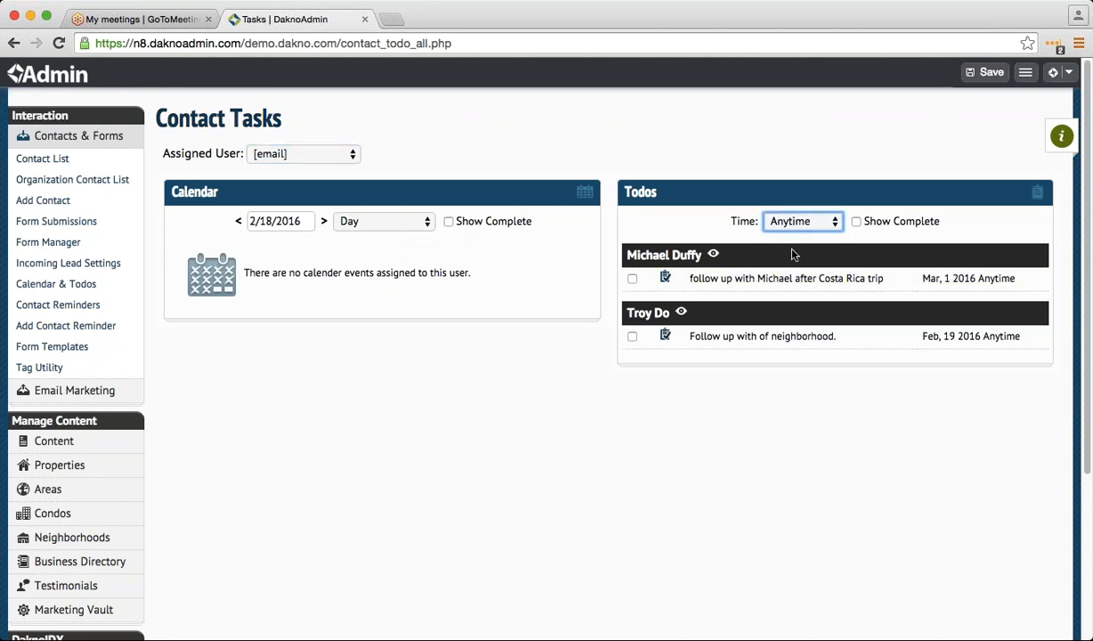
{"action": "left_click", "coordinate": [792, 254]}
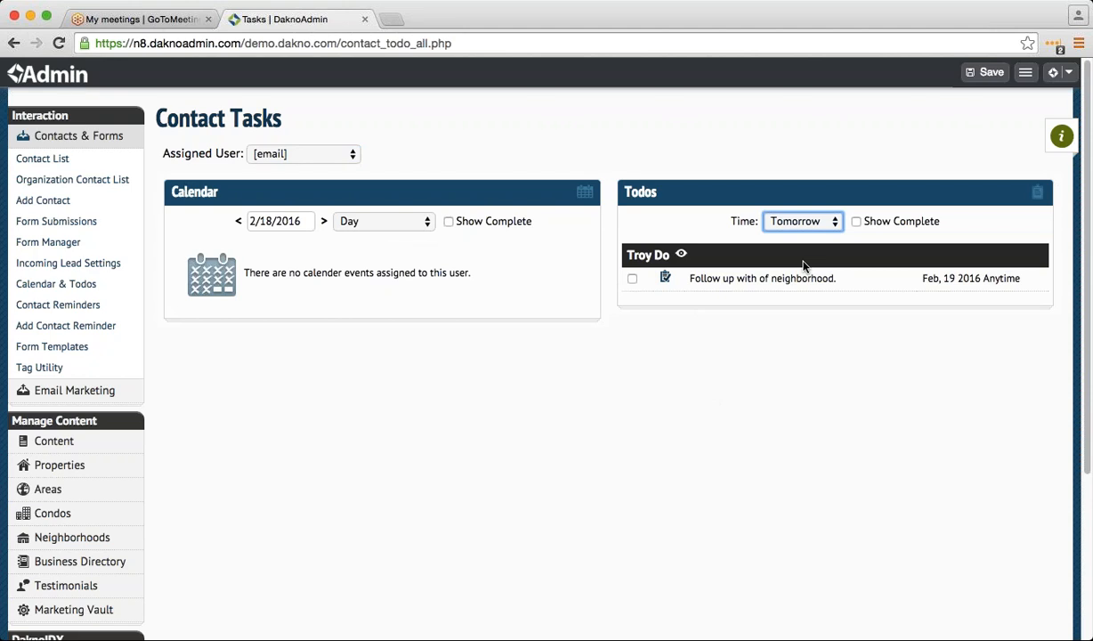
- Switch the Todos Time filter from Tomorrow to Later, showing the Costa Rica follow-up
{"action": "key", "text": "Down"}
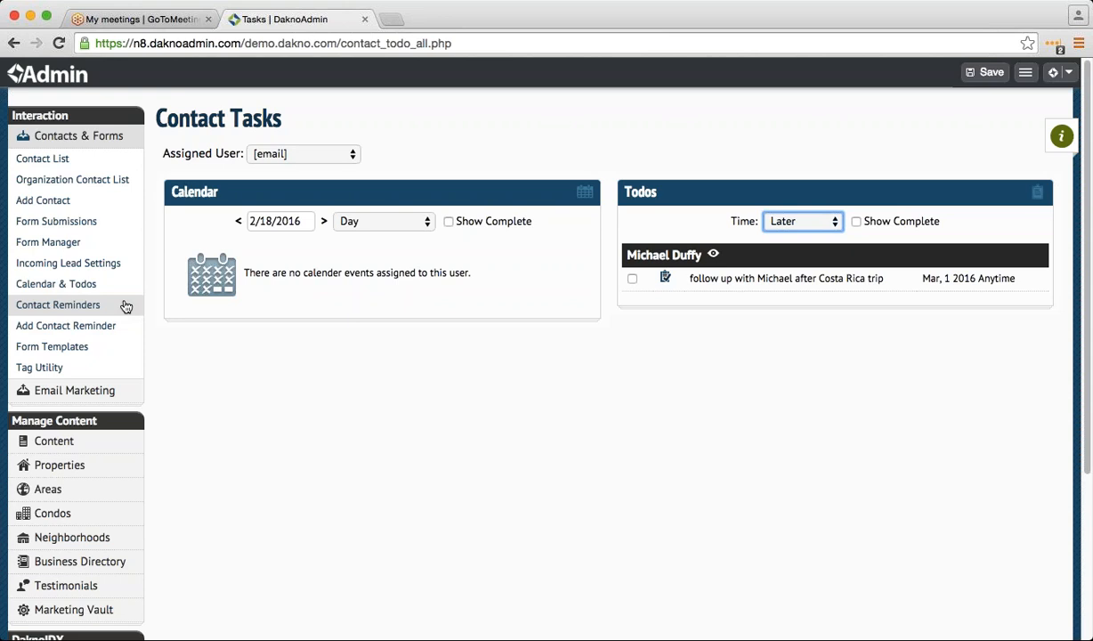
{"action": "left_click", "coordinate": [126, 306]}
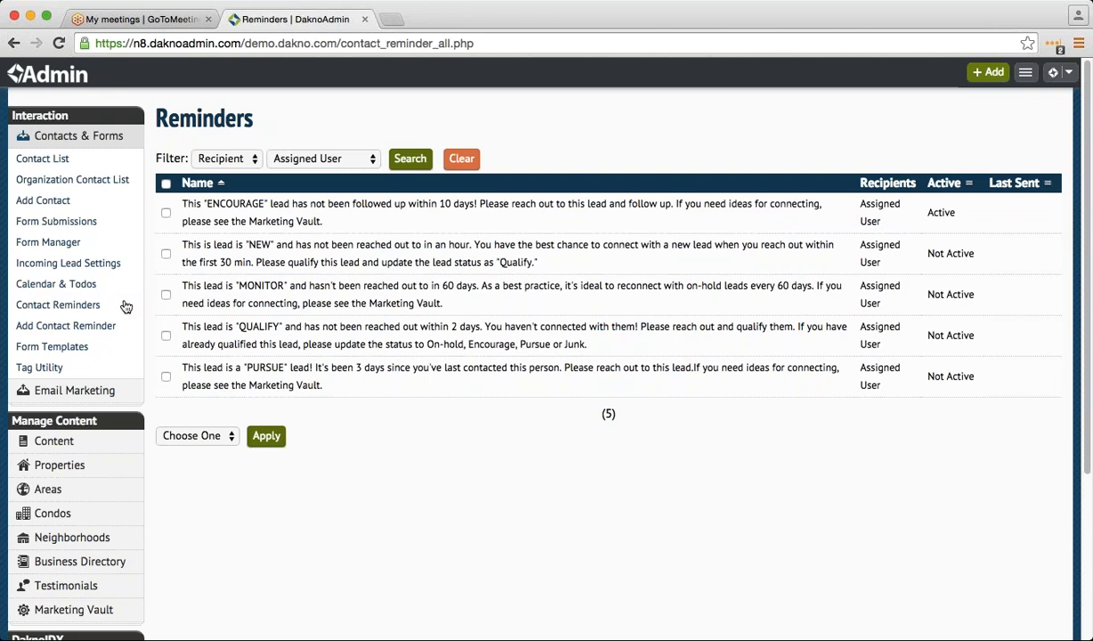
{"action": "left_click", "coordinate": [249, 252]}
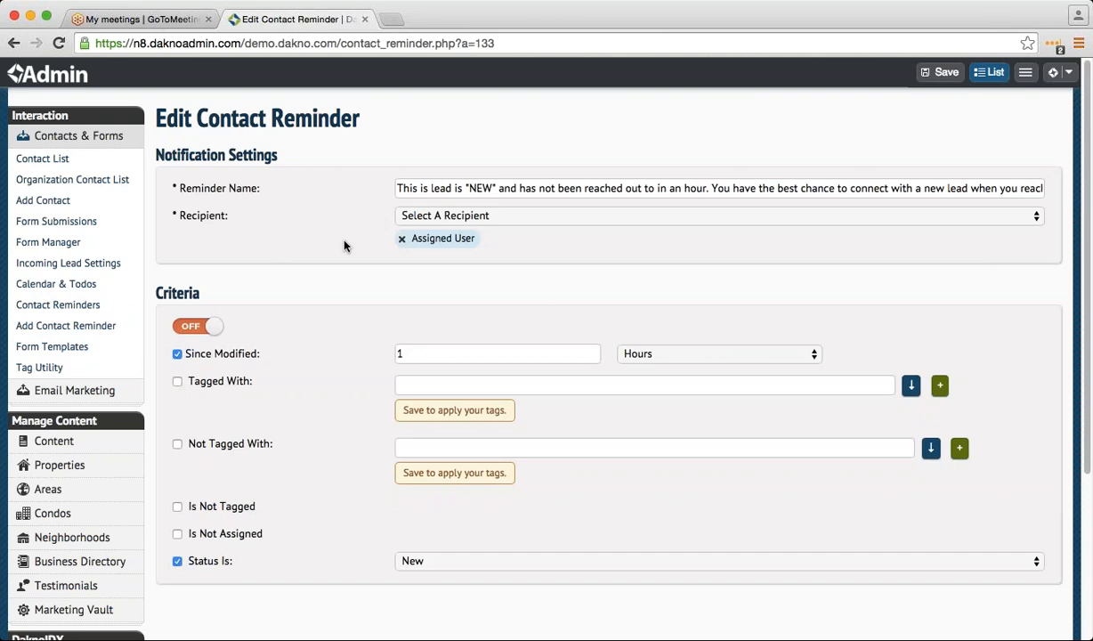
{"action": "double_click", "coordinate": [527, 191]}
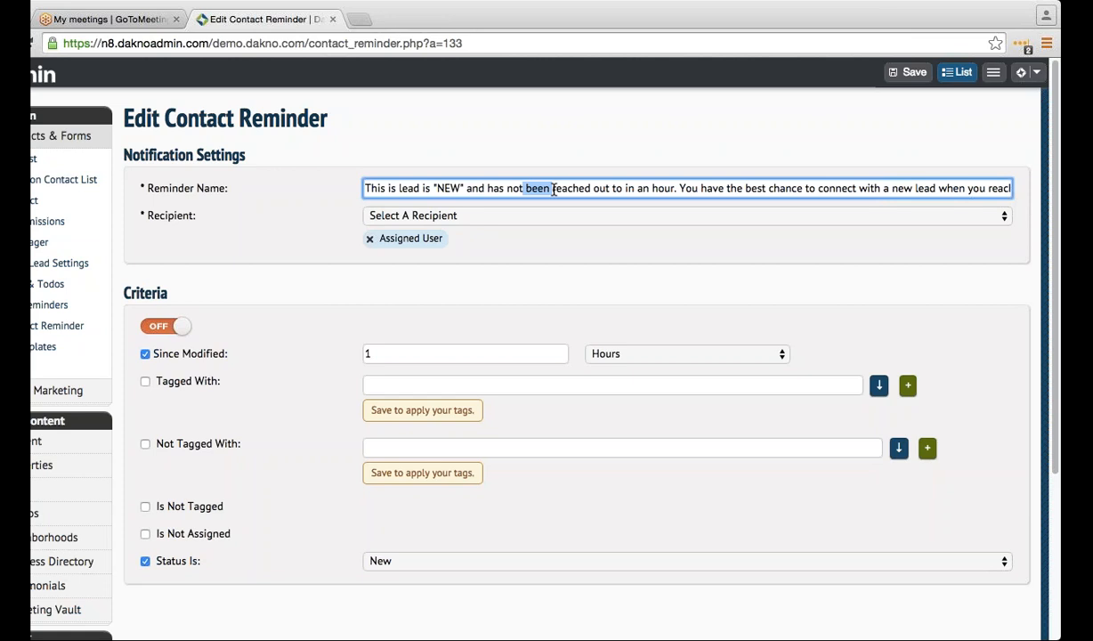
{"action": "left_click", "coordinate": [365, 187]}
{"action": "left_click_drag", "start_coordinate": [450, 188], "coordinate": [1010, 191]}
{"action": "left_click", "coordinate": [652, 188]}
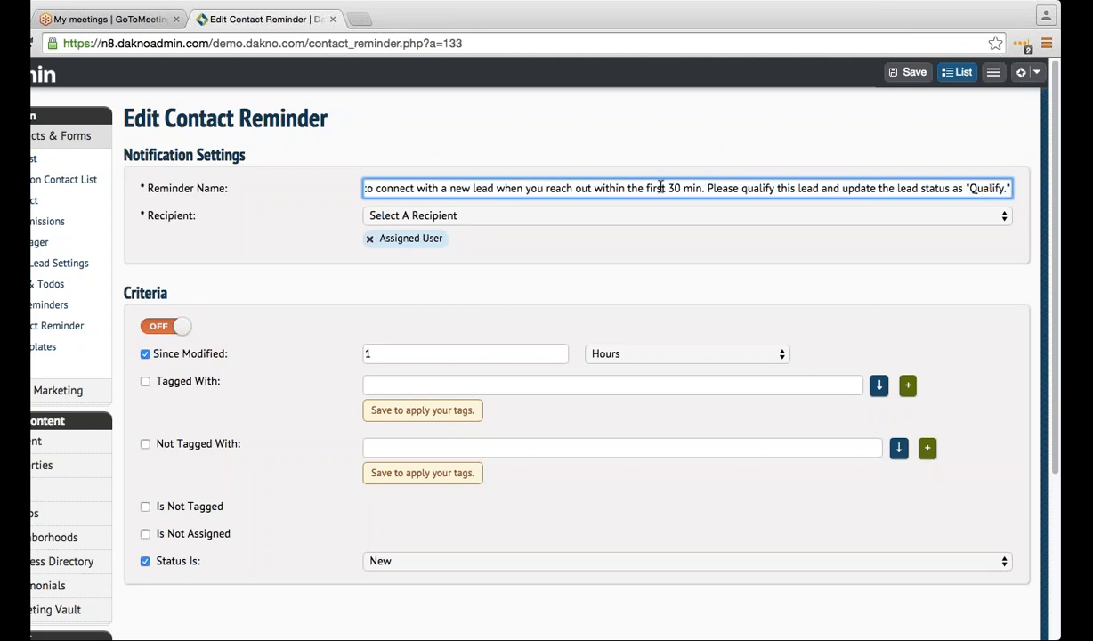
{"action": "left_click", "coordinate": [623, 145]}
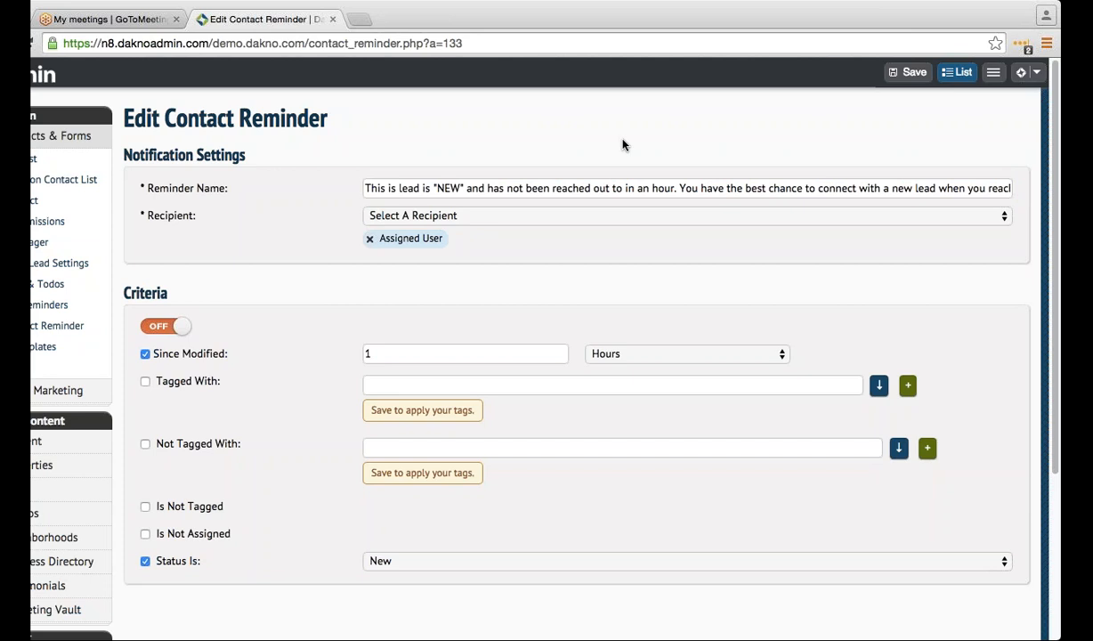
{"action": "left_click_drag", "start_coordinate": [488, 189], "coordinate": [533, 189]}
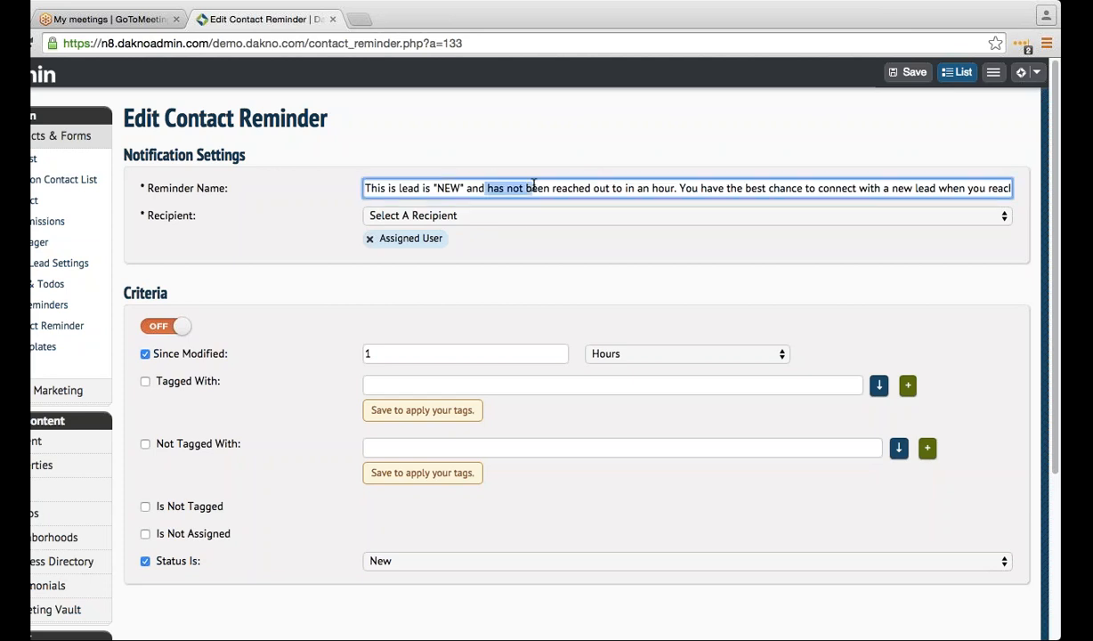
{"action": "left_click", "coordinate": [501, 189]}
{"action": "triple_click", "coordinate": [452, 195]}
{"action": "left_click", "coordinate": [384, 173]}
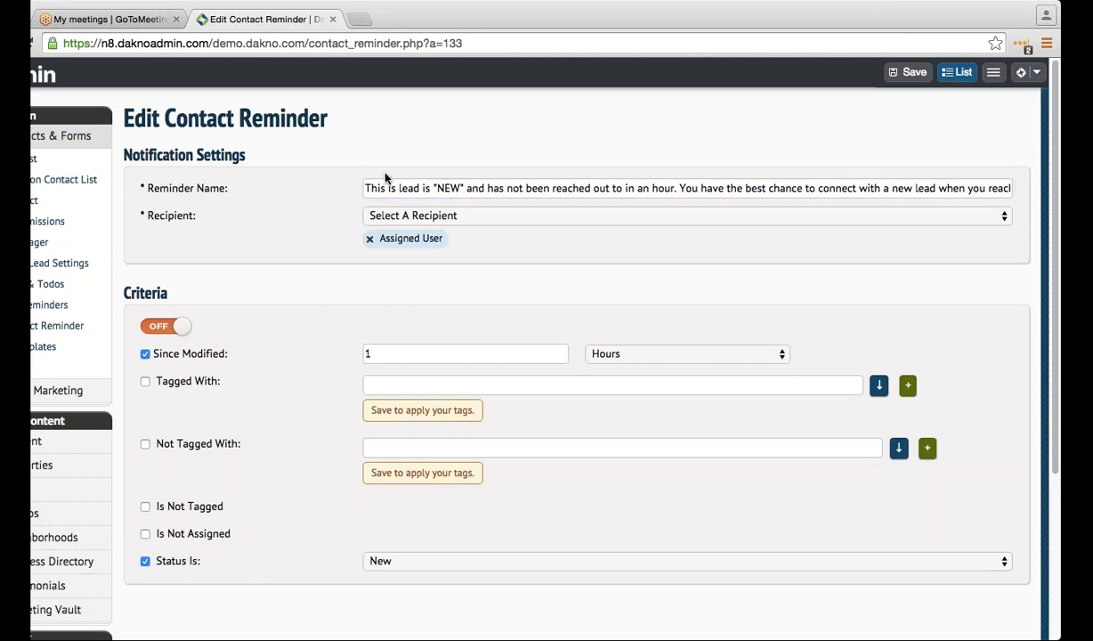
{"action": "left_click", "coordinate": [410, 190]}
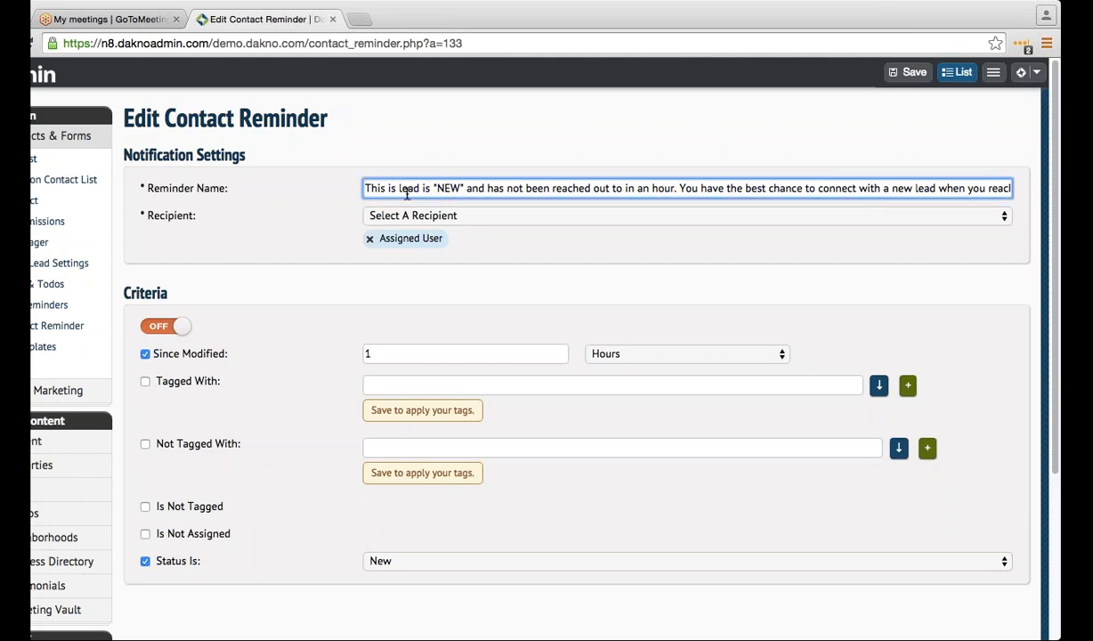
{"action": "left_click_drag", "start_coordinate": [1006, 189], "coordinate": [549, 190]}
{"action": "left_click", "coordinate": [550, 190]}
{"action": "left_click", "coordinate": [528, 173]}
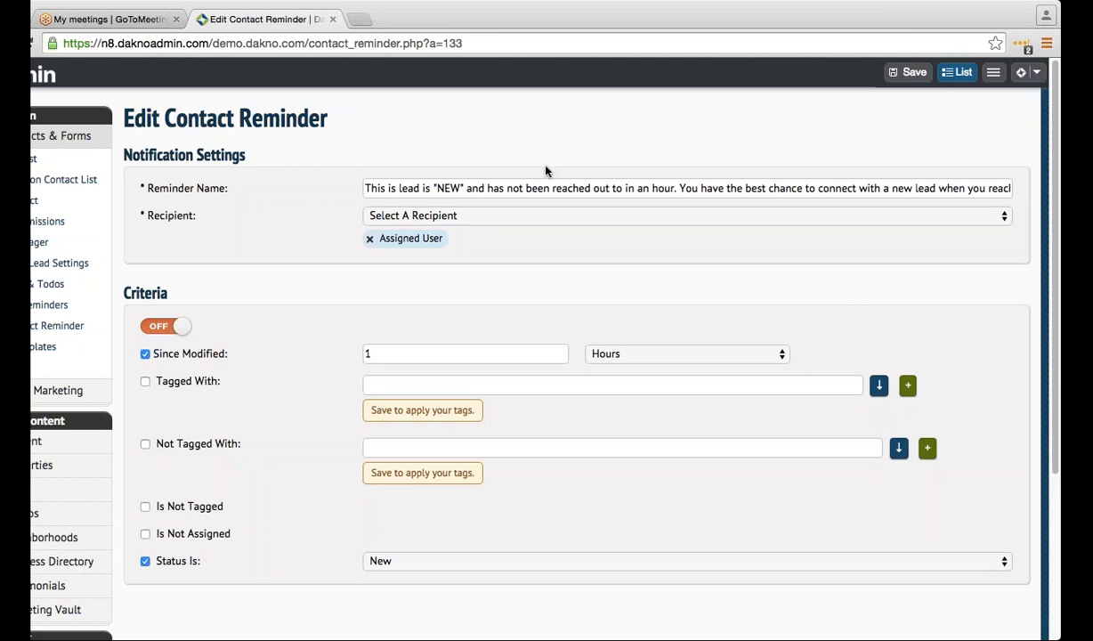
{"action": "left_click", "coordinate": [463, 187]}
{"action": "left_click_drag", "start_coordinate": [464, 187], "coordinate": [531, 190]}
{"action": "left_click", "coordinate": [474, 188]}
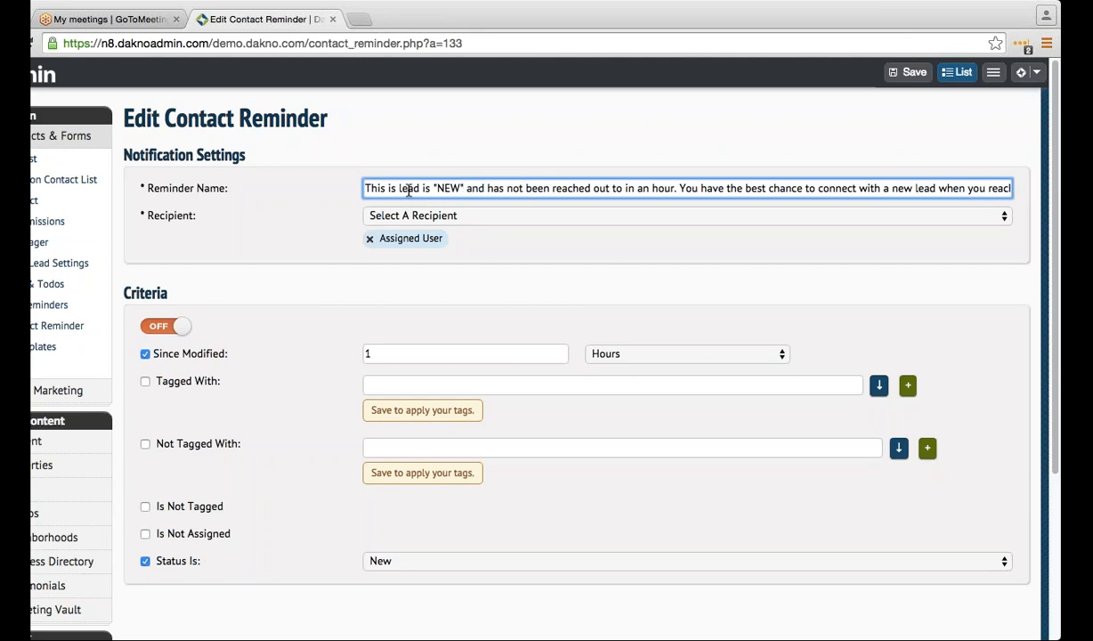
{"action": "left_click_drag", "start_coordinate": [407, 188], "coordinate": [669, 185]}
{"action": "left_click", "coordinate": [676, 188]}
{"action": "left_click", "coordinate": [678, 157]}
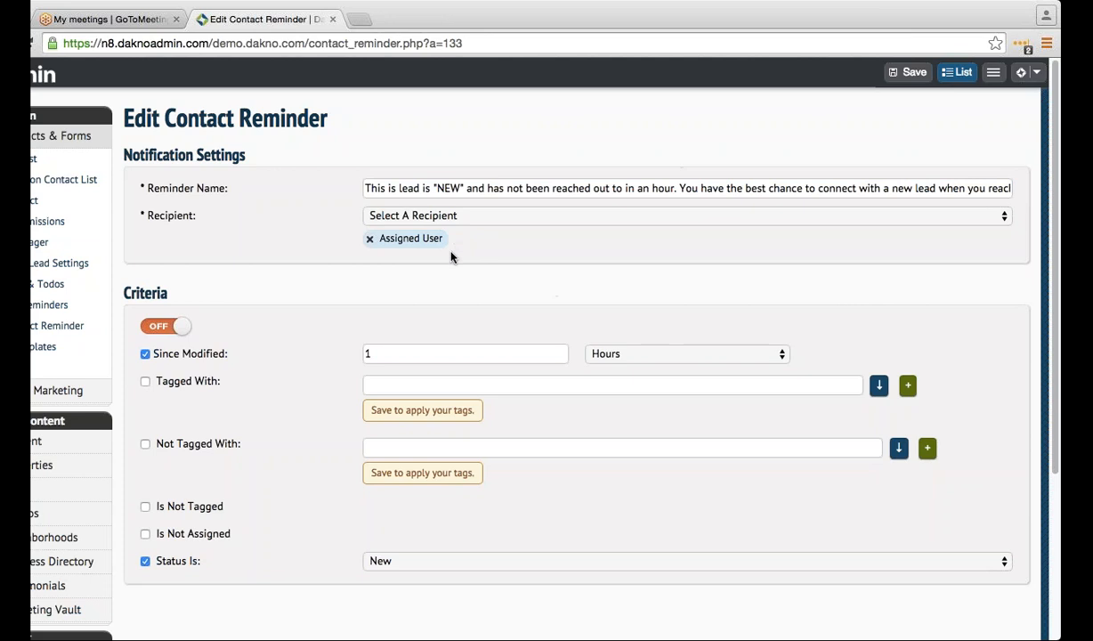
{"action": "double_click", "coordinate": [426, 188]}
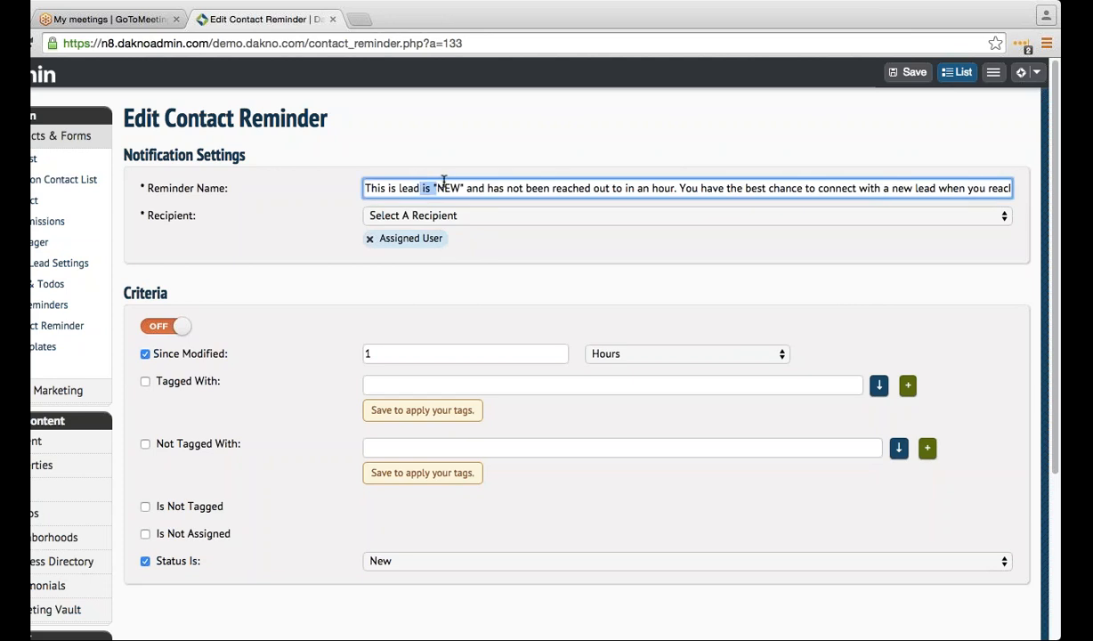
{"action": "left_click_drag", "start_coordinate": [444, 182], "coordinate": [421, 203]}
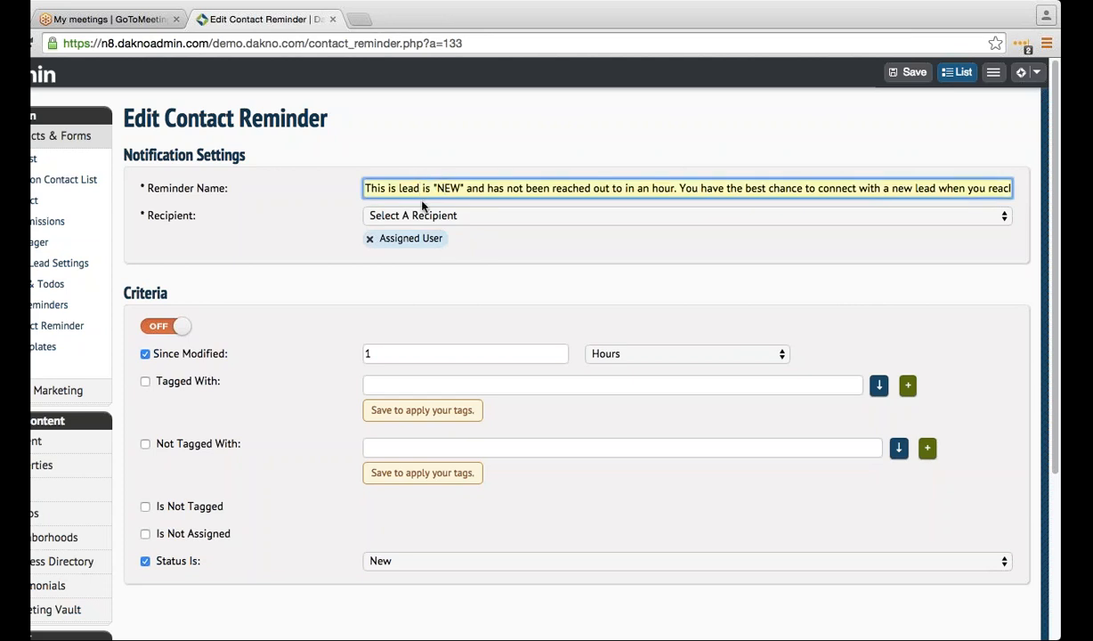
{"action": "left_click", "coordinate": [411, 167]}
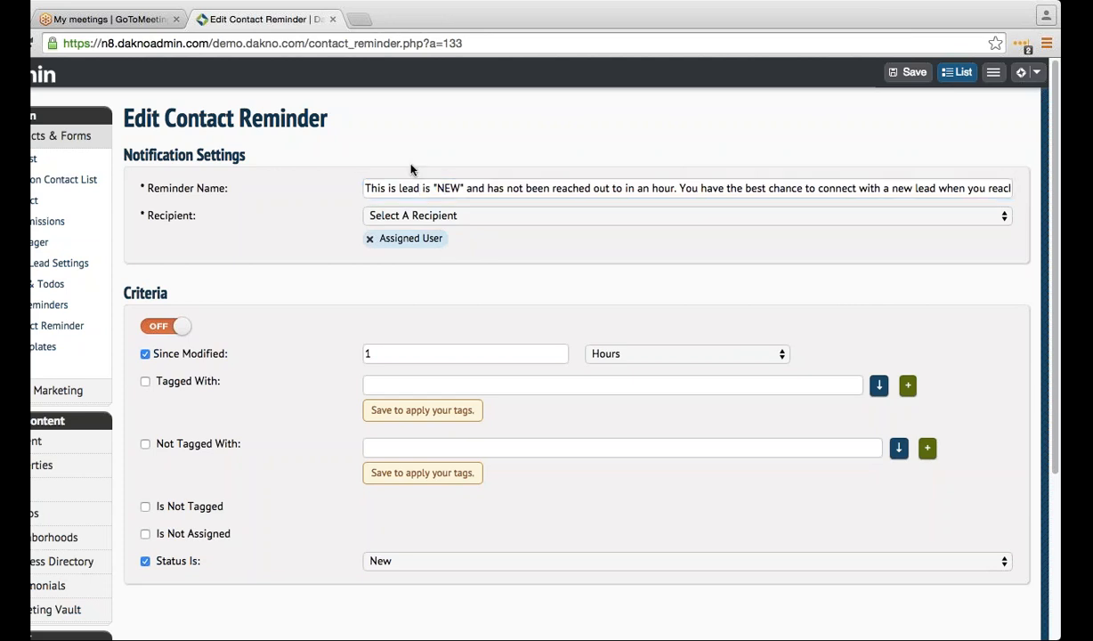
- Add an email address as a second recipient beside Assigned User on the NEW reminder
{"action": "left_click", "coordinate": [416, 218]}
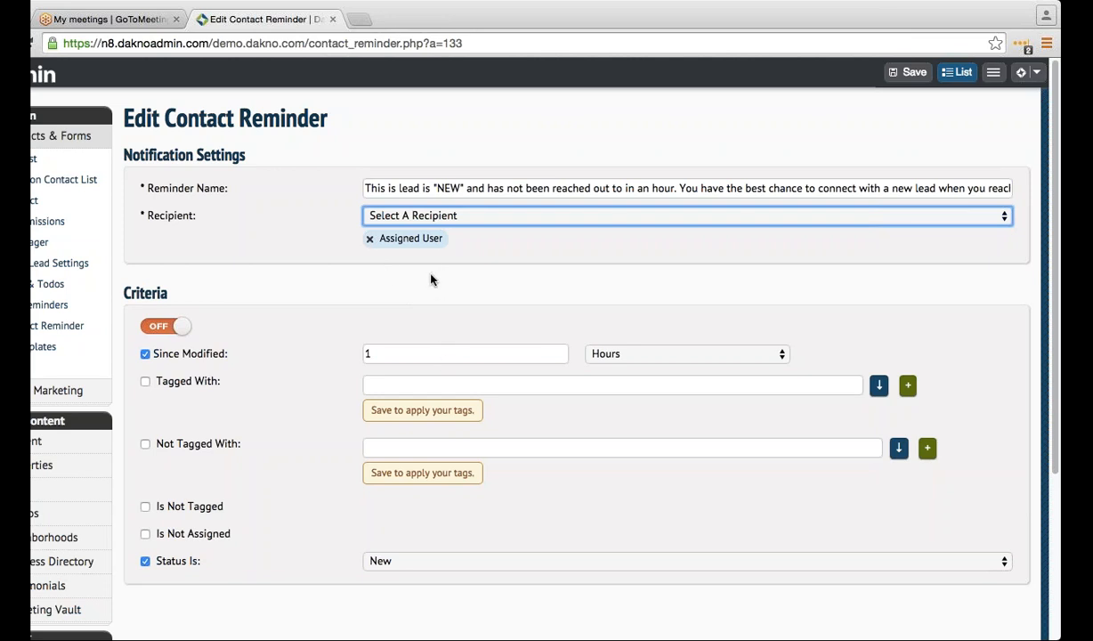
{"action": "left_click", "coordinate": [487, 298]}
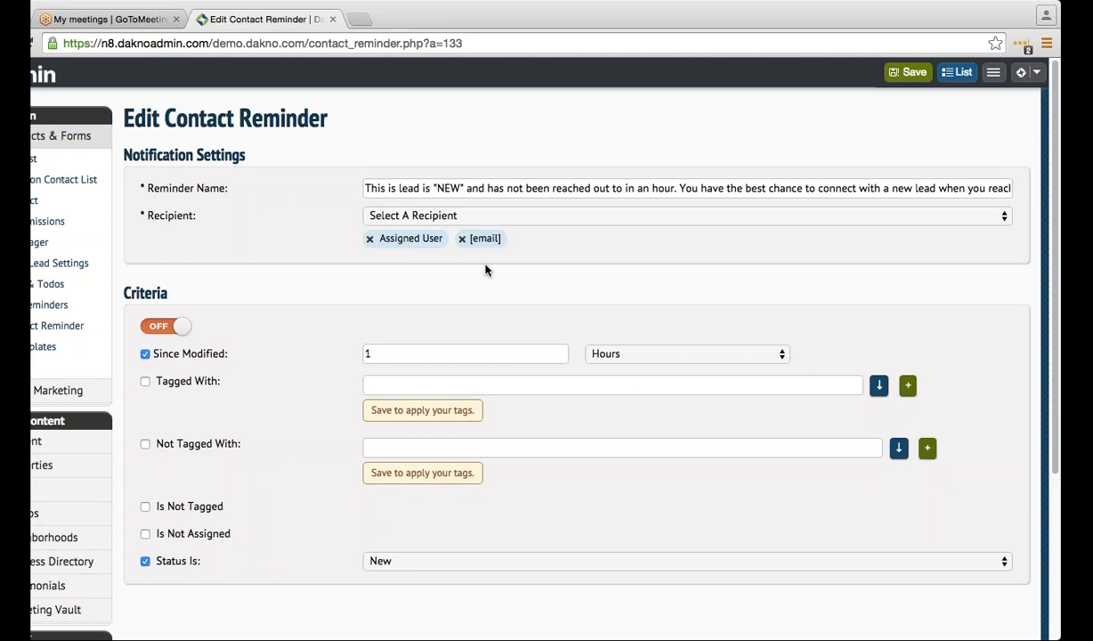
- Review the NEW reminder's 'not been reached out to' text and its 1-hour, New-status criteria
{"action": "left_click", "coordinate": [426, 188]}
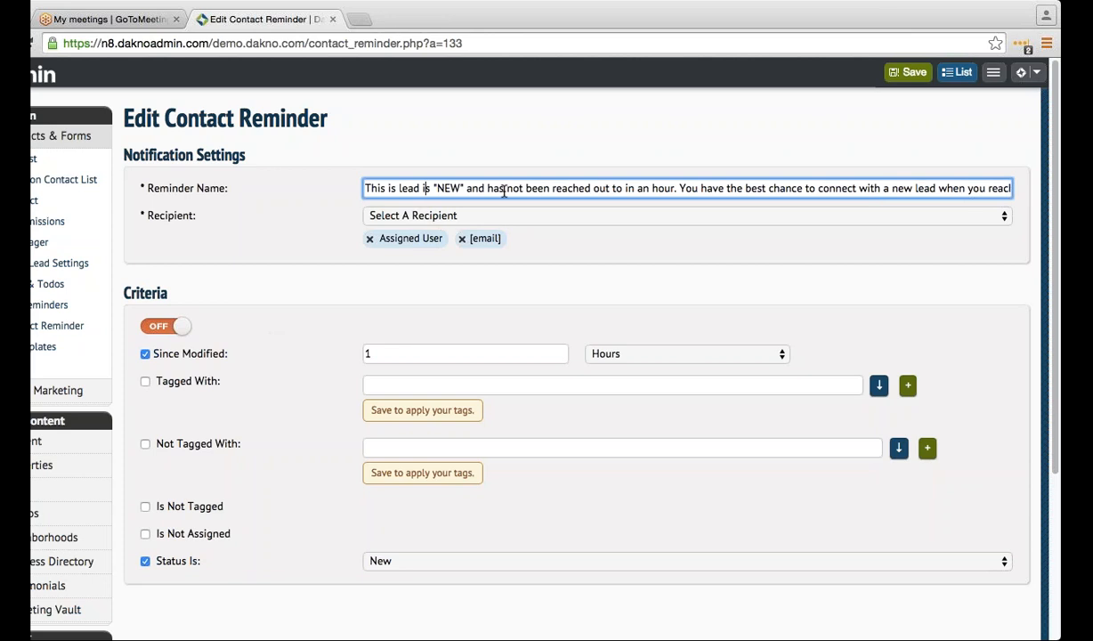
{"action": "left_click", "coordinate": [487, 283]}
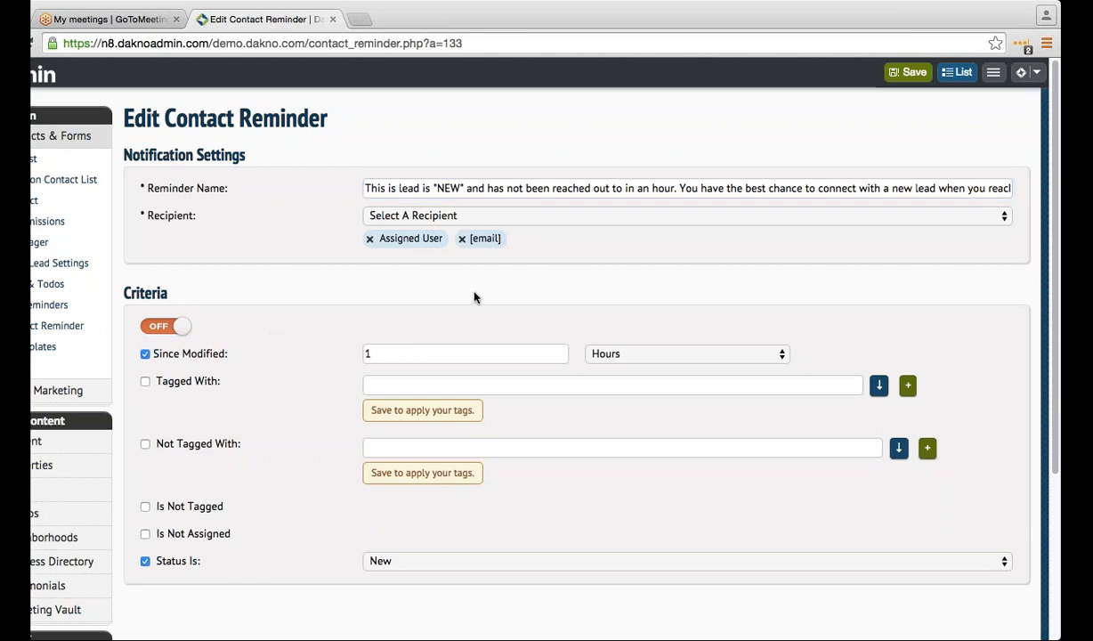
{"action": "double_click", "coordinate": [515, 187]}
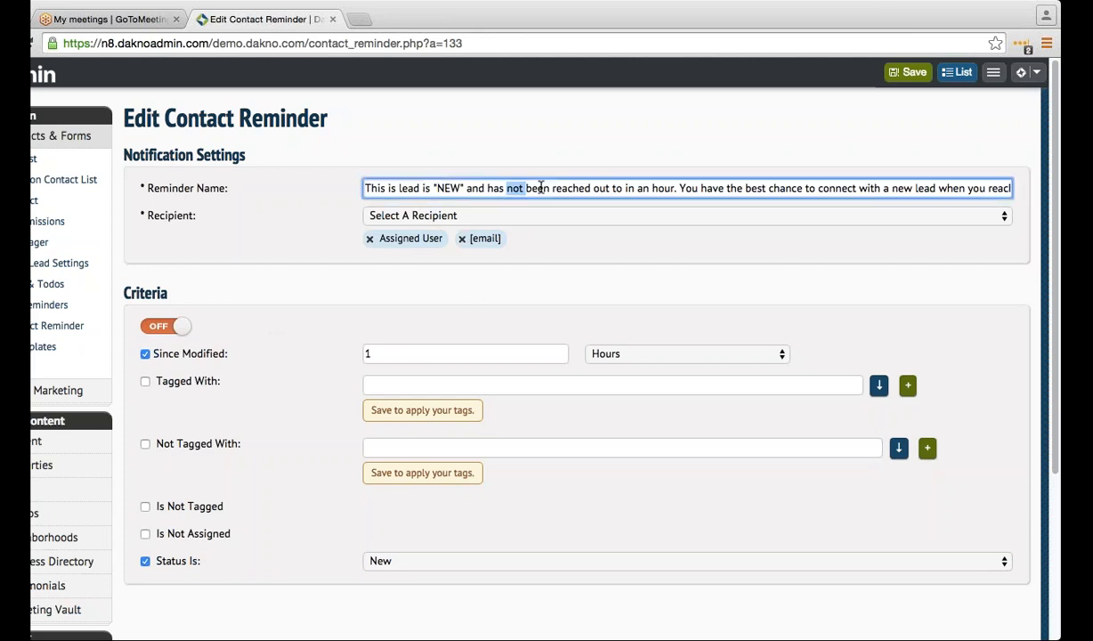
{"action": "left_click_drag", "start_coordinate": [540, 188], "coordinate": [628, 188]}
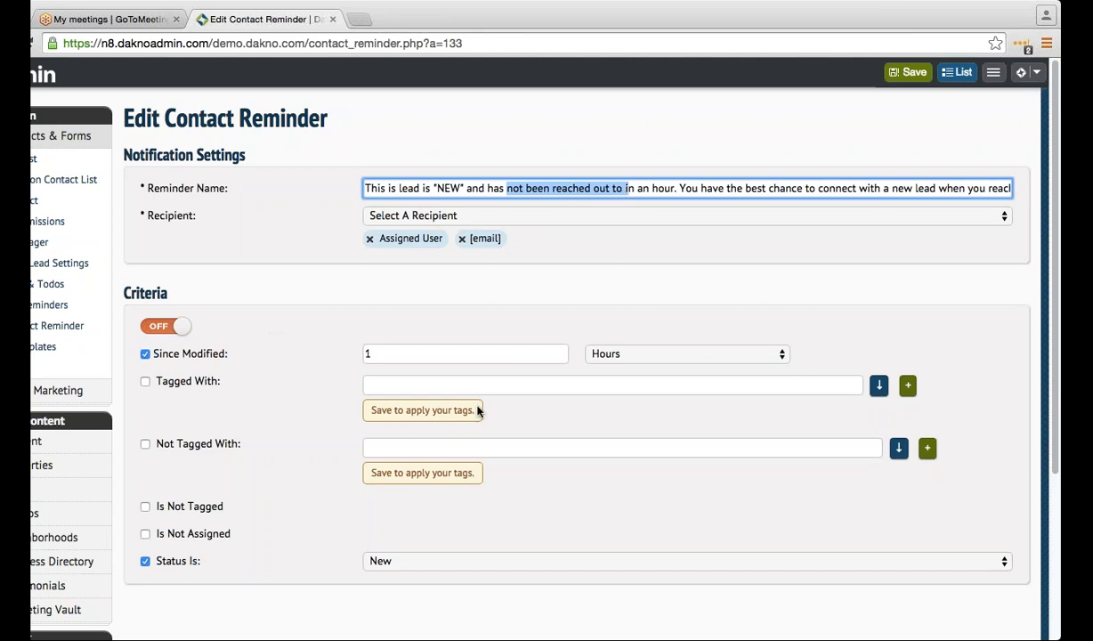
{"action": "left_click", "coordinate": [712, 361]}
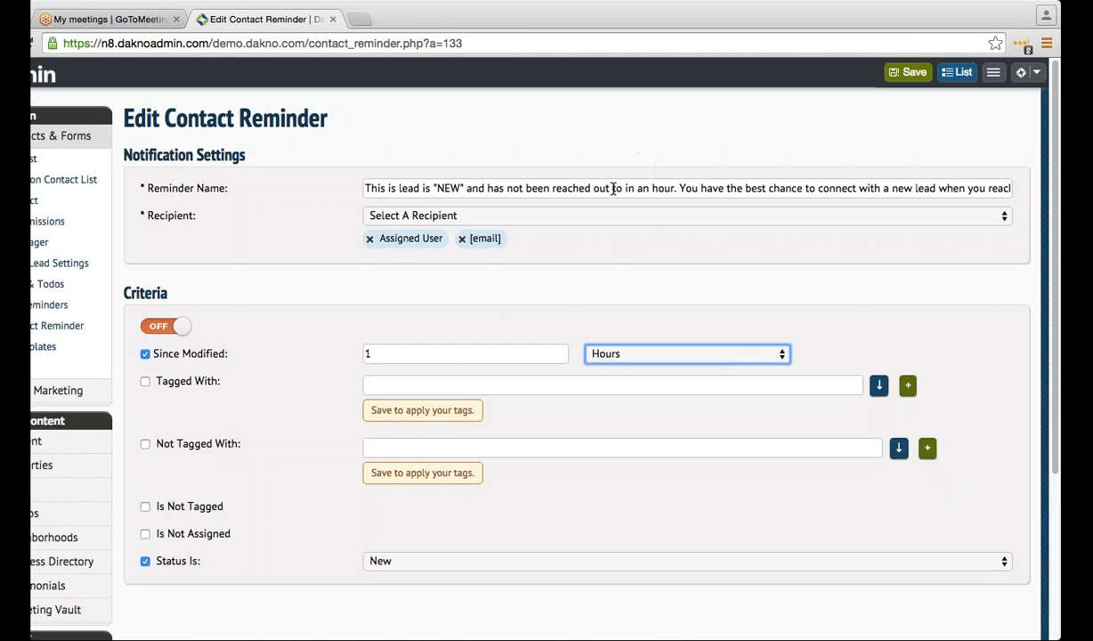
{"action": "left_click", "coordinate": [449, 349]}
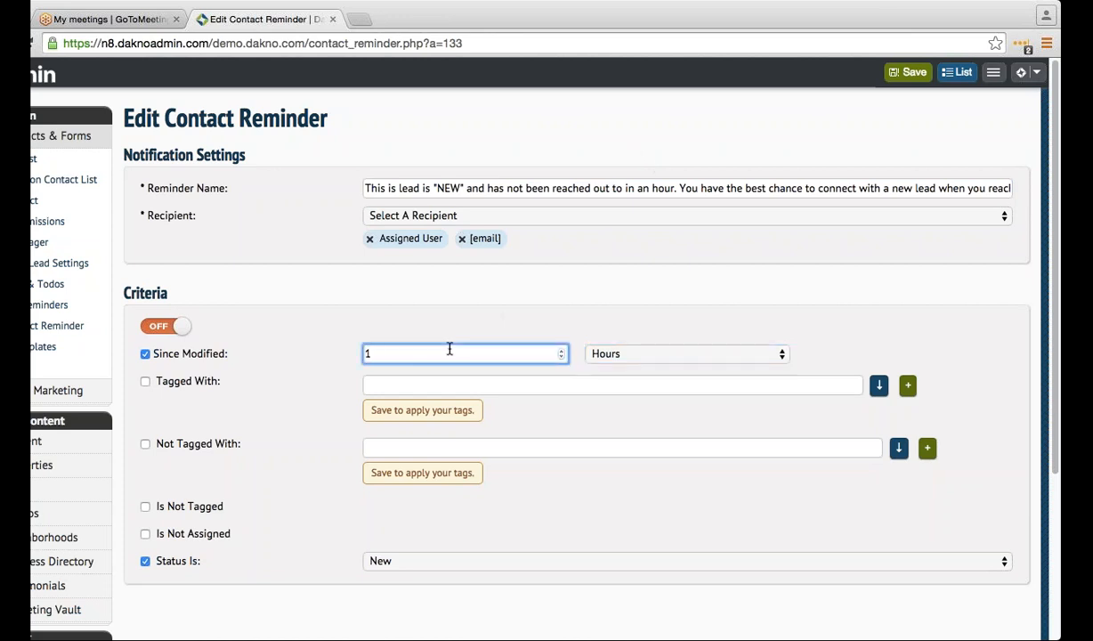
{"action": "left_click", "coordinate": [657, 361]}
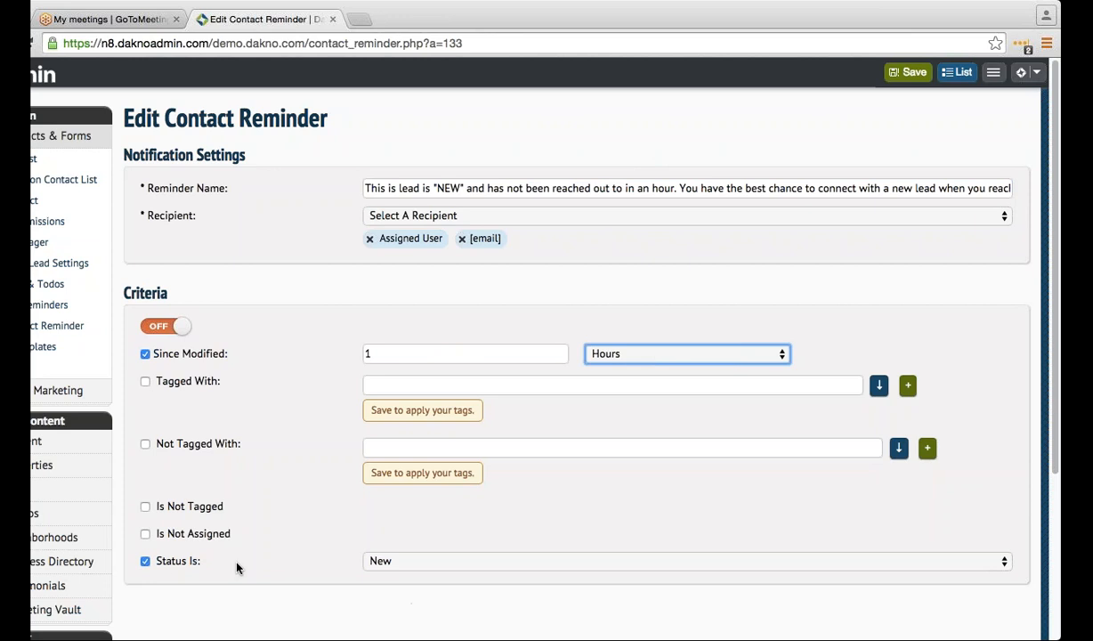
{"action": "left_click", "coordinate": [430, 563]}
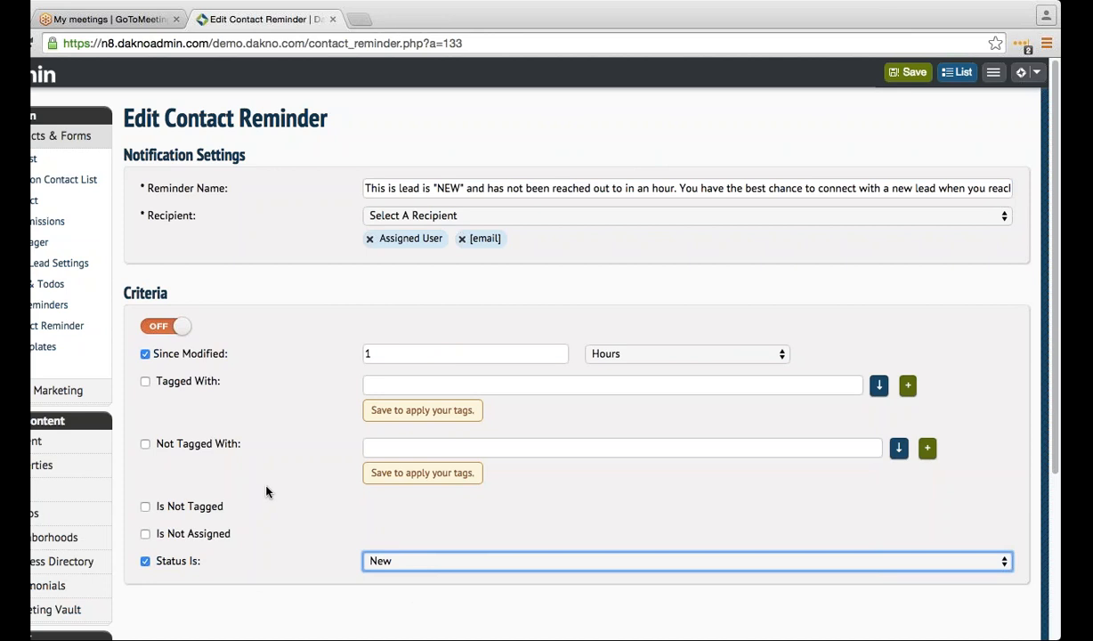
- Toggle the Criteria switch on and back off, then save the NEW reminder
{"action": "left_click", "coordinate": [181, 326]}
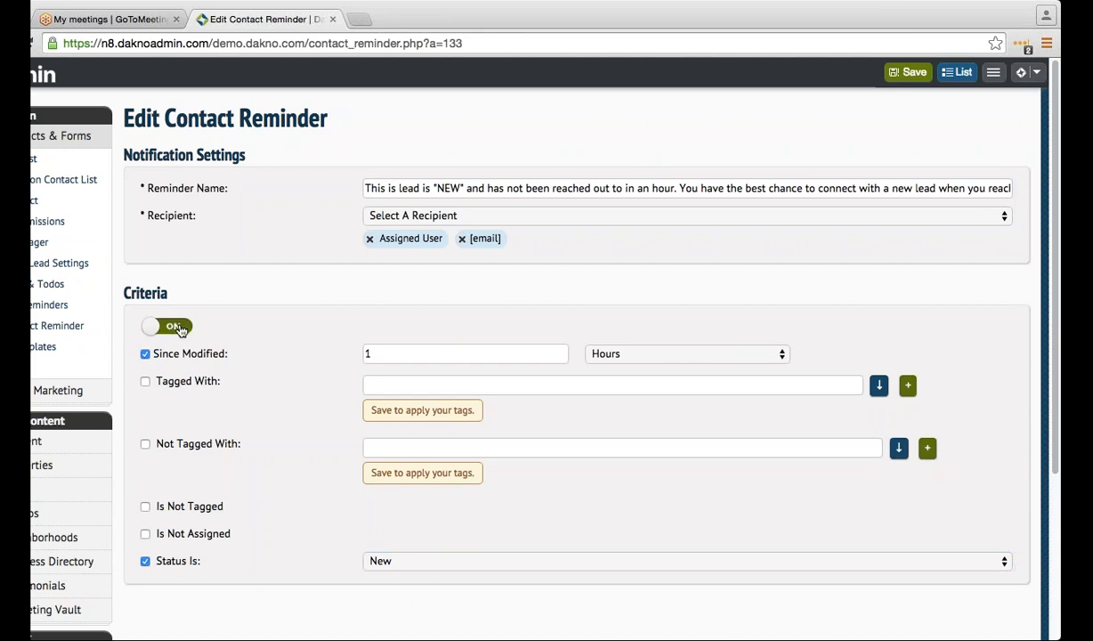
{"action": "left_click", "coordinate": [178, 327]}
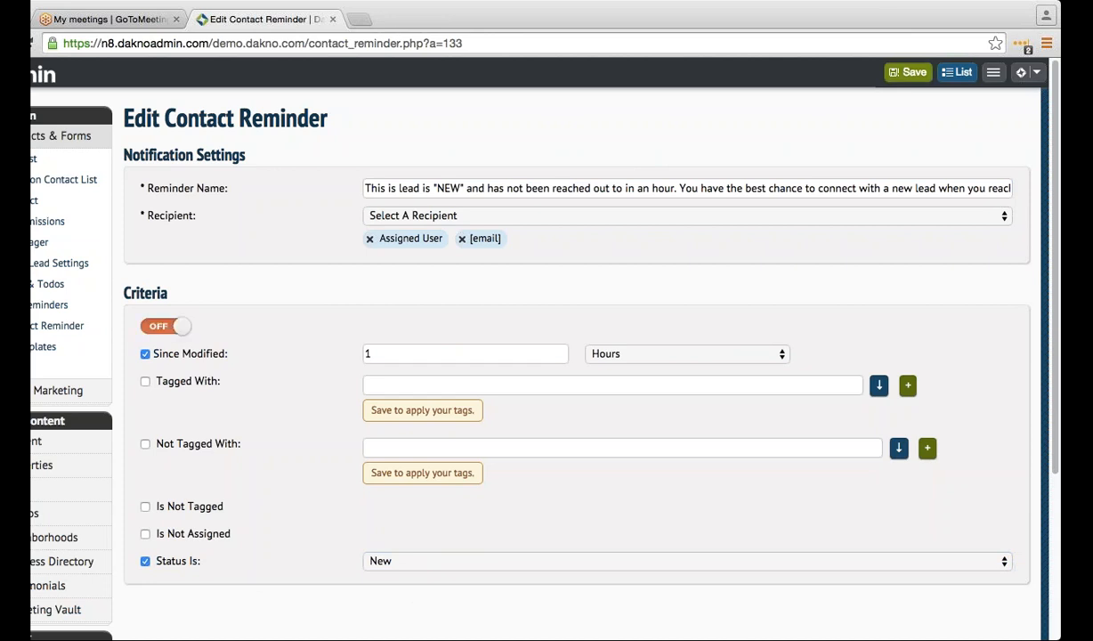
{"action": "left_click", "coordinate": [907, 71]}
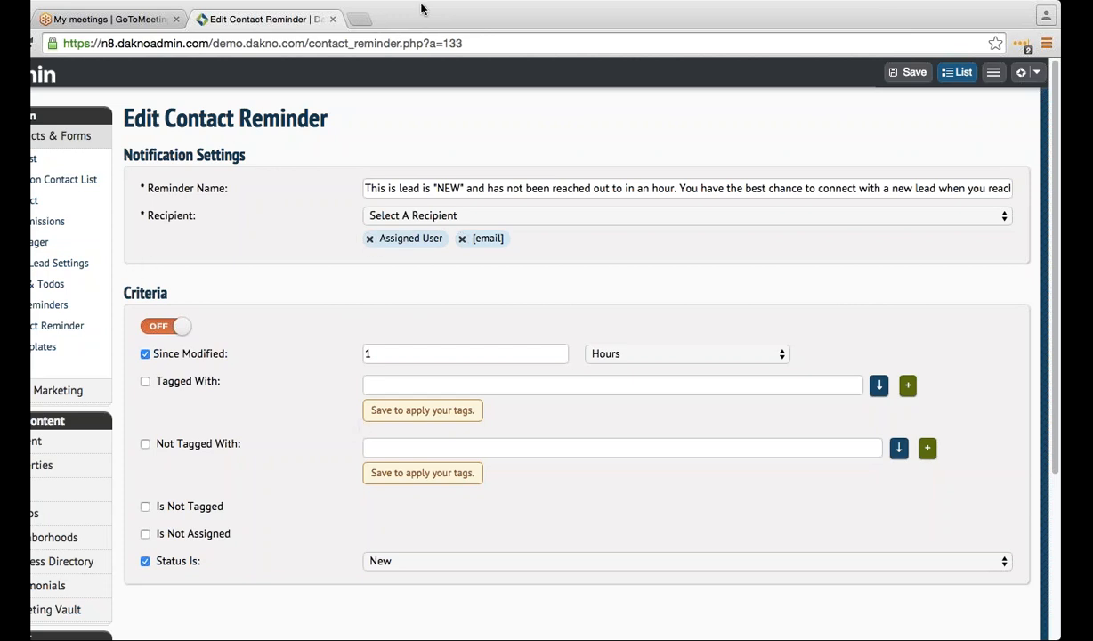
- Open the QUALIFY reminder from Contact Reminders and review its status-update instruction text
{"action": "left_click", "coordinate": [63, 304]}
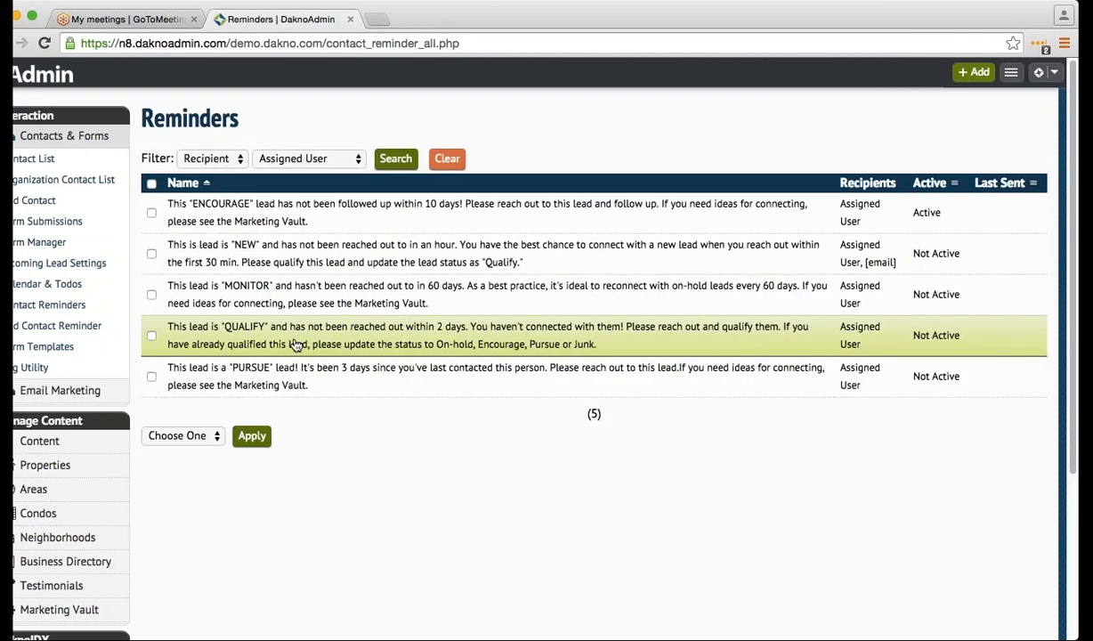
{"action": "left_click", "coordinate": [296, 346]}
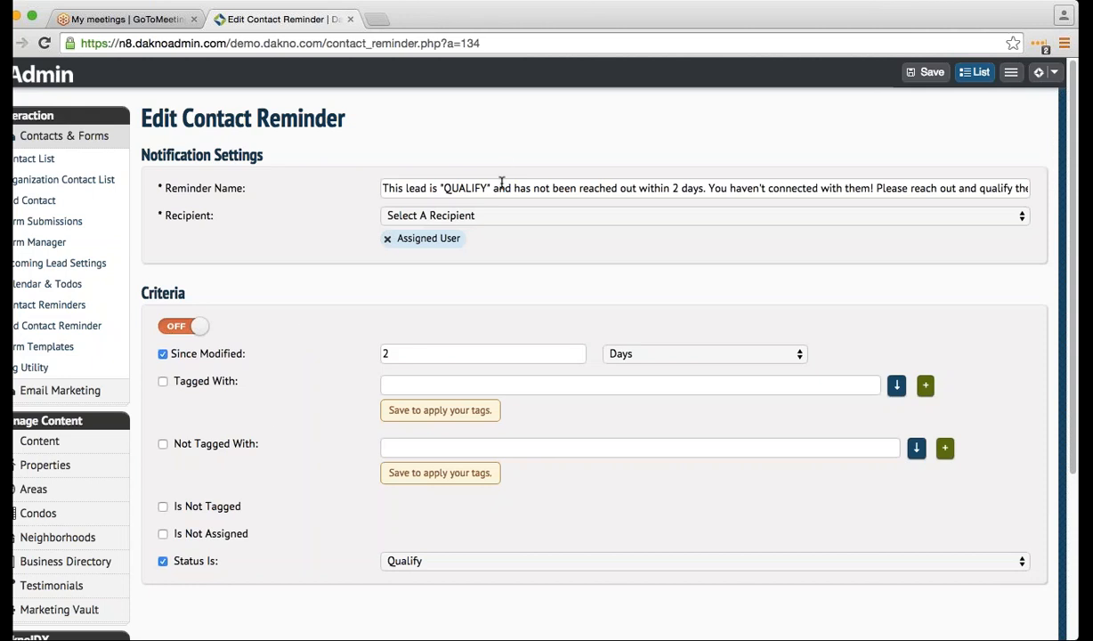
{"action": "left_click_drag", "start_coordinate": [553, 188], "coordinate": [995, 189]}
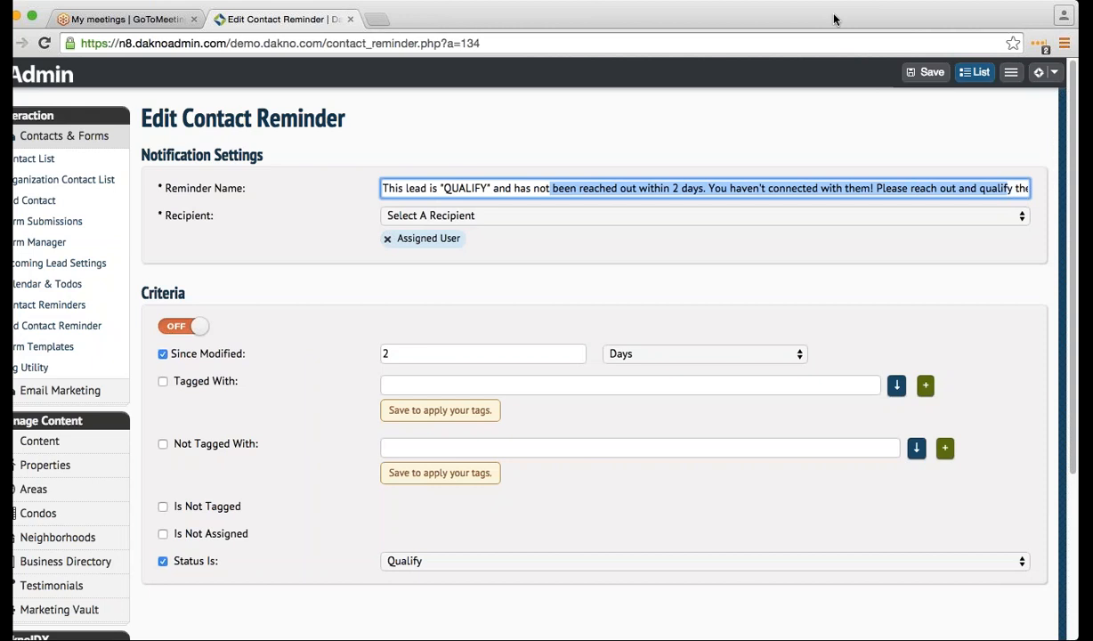
{"action": "left_click_drag", "start_coordinate": [916, 187], "coordinate": [991, 190]}
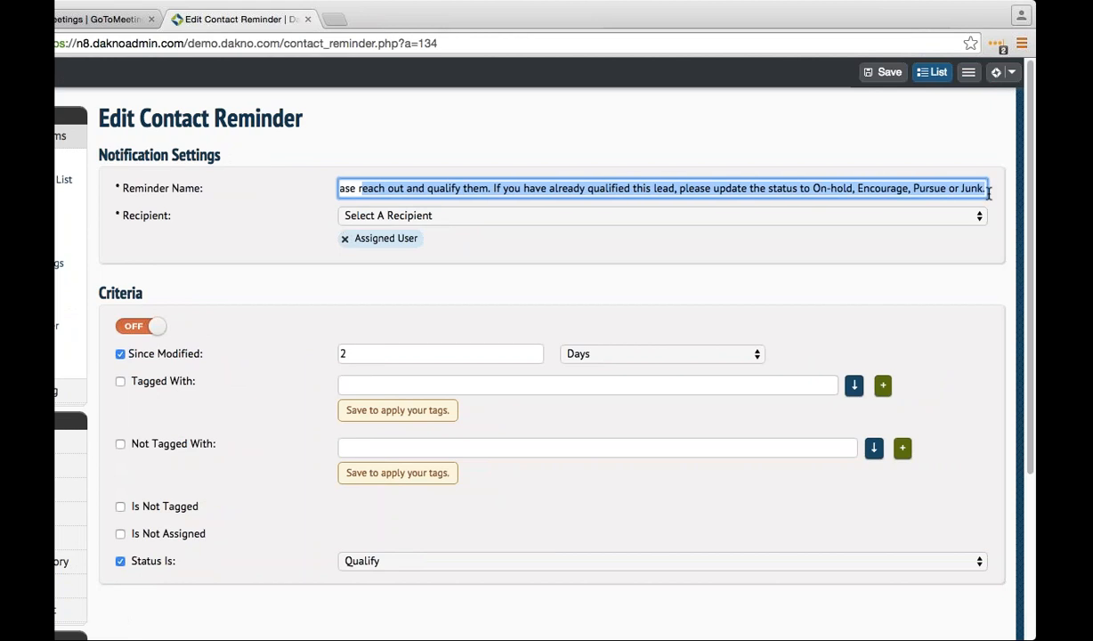
{"action": "left_click", "coordinate": [901, 188]}
{"action": "left_click_drag", "start_coordinate": [831, 188], "coordinate": [605, 129]}
{"action": "left_click", "coordinate": [612, 165]}
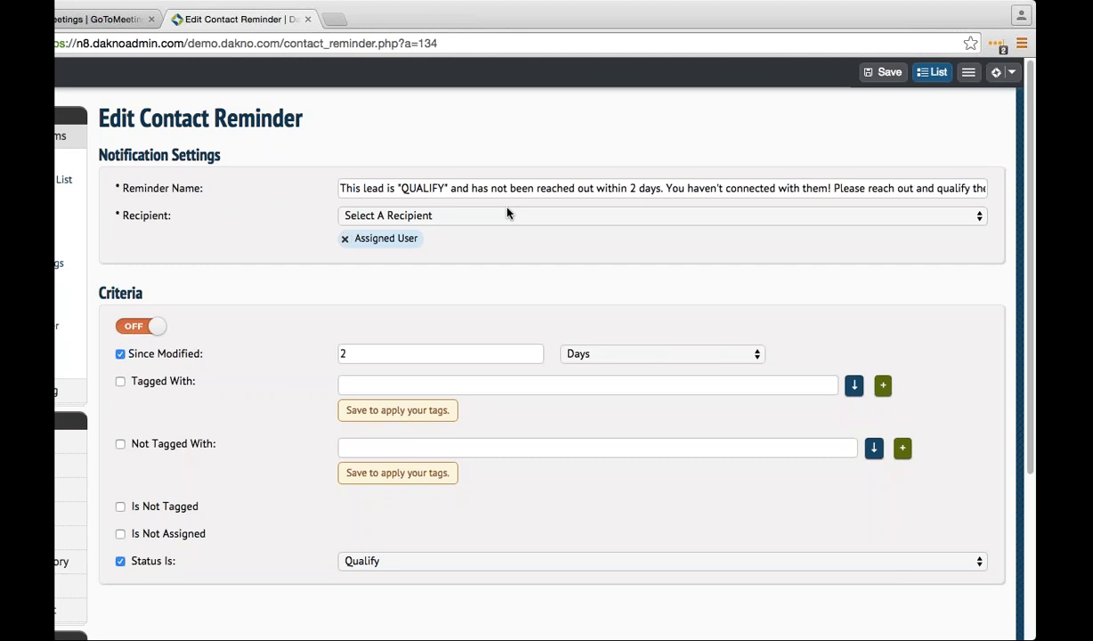
- Add an email address as a second recipient beside Assigned User on the QUALIFY reminder
{"action": "left_click", "coordinate": [494, 221]}
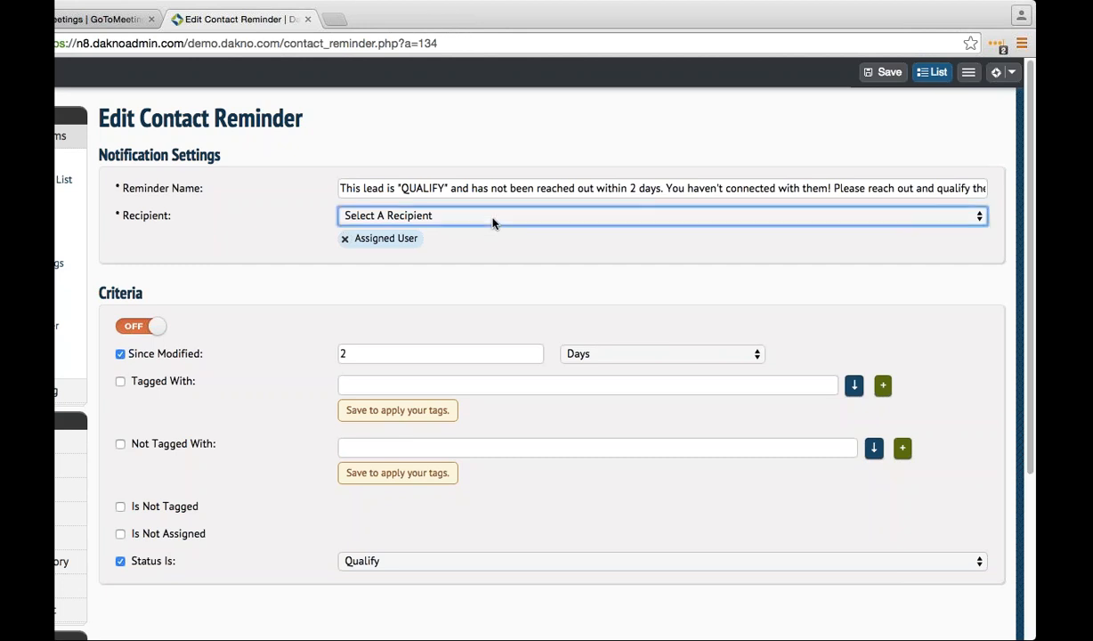
{"action": "left_click", "coordinate": [466, 293]}
{"action": "left_click", "coordinate": [432, 355]}
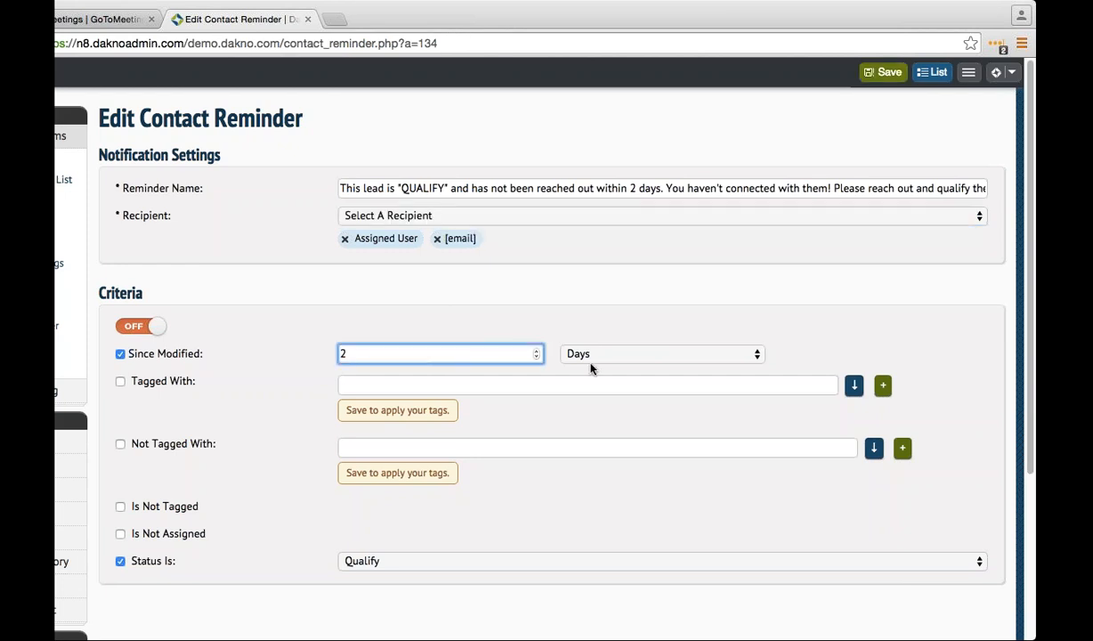
{"action": "left_click", "coordinate": [420, 566]}
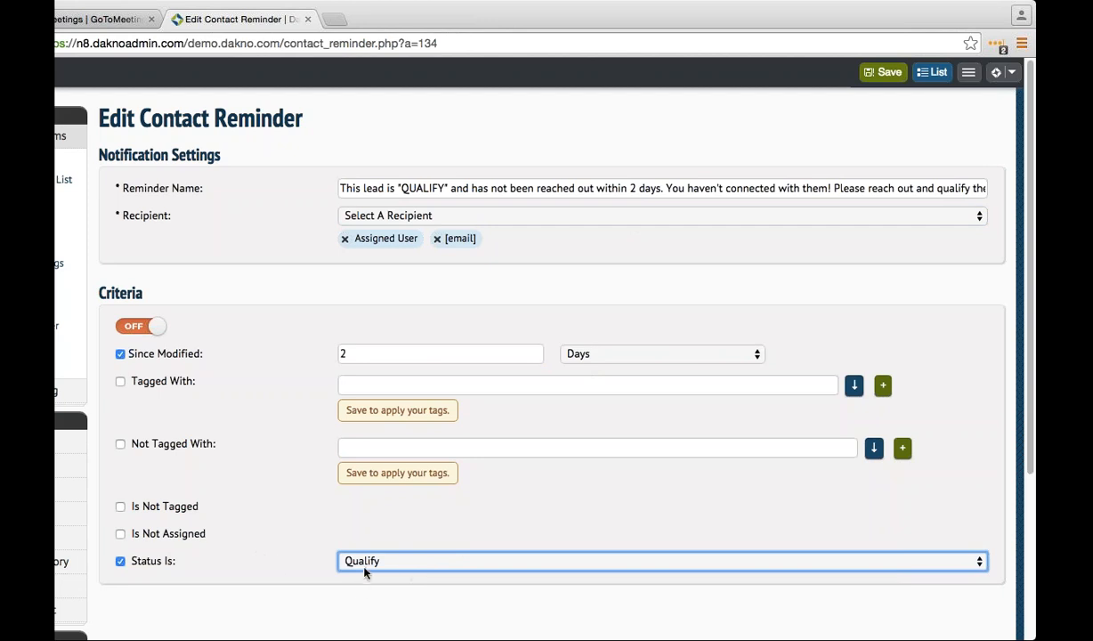
- Save the QUALIFY reminder and return to the Contact Reminders list
{"action": "left_click", "coordinate": [883, 72]}
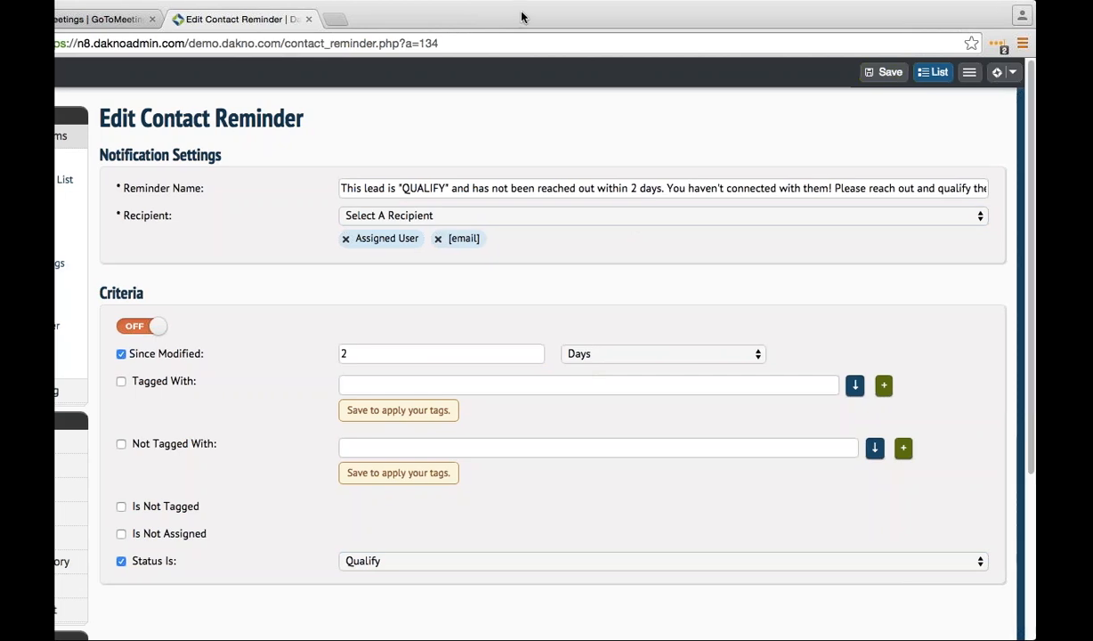
{"action": "left_click_drag", "start_coordinate": [520, 17], "coordinate": [557, 17]}
{"action": "left_click", "coordinate": [92, 309]}
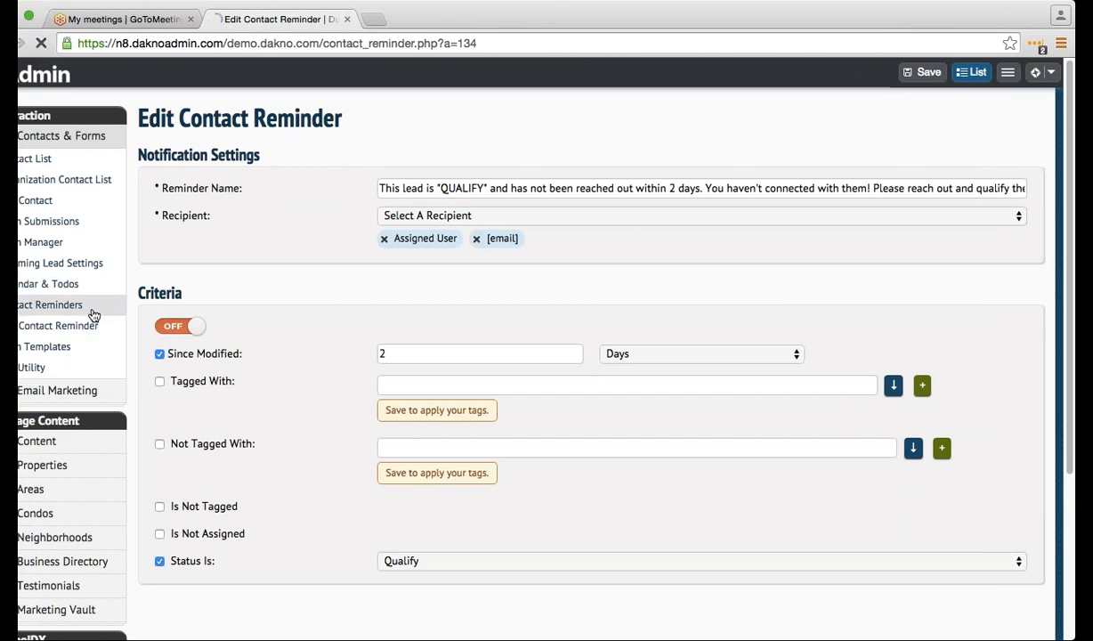
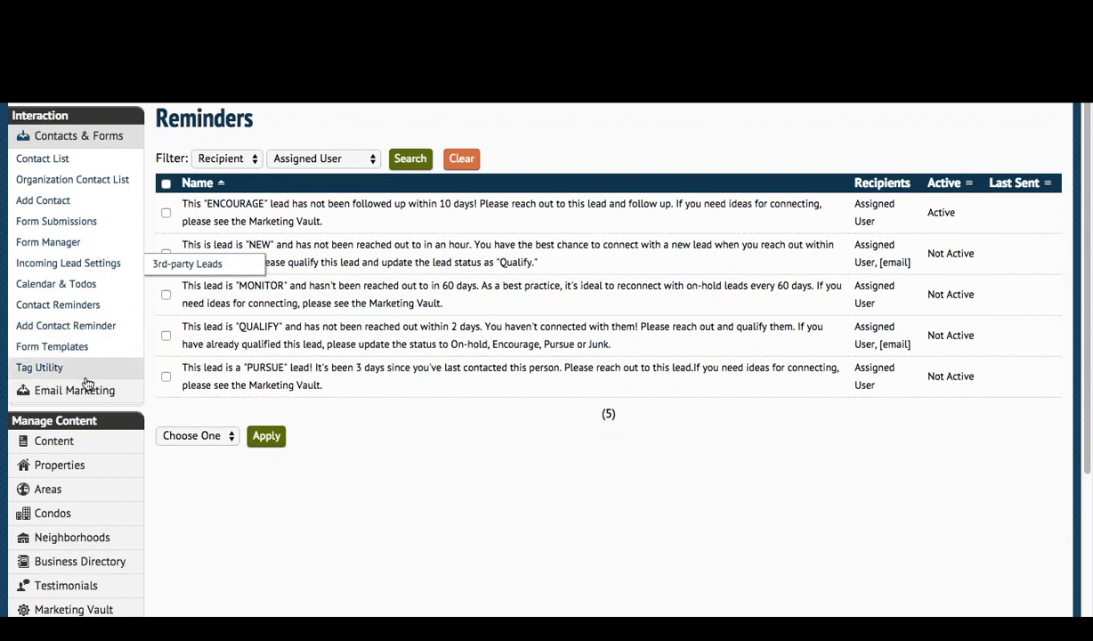
- Open Email Marketing to see the three existing email campaigns
{"action": "mouse_move", "coordinate": [91, 396]}
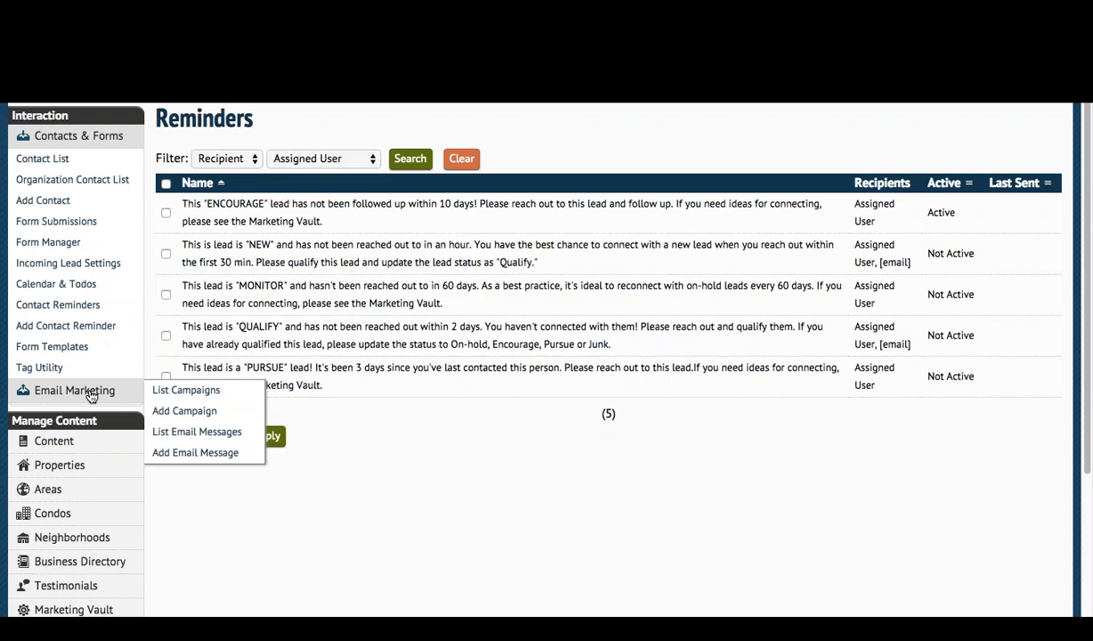
{"action": "left_click", "coordinate": [95, 394]}
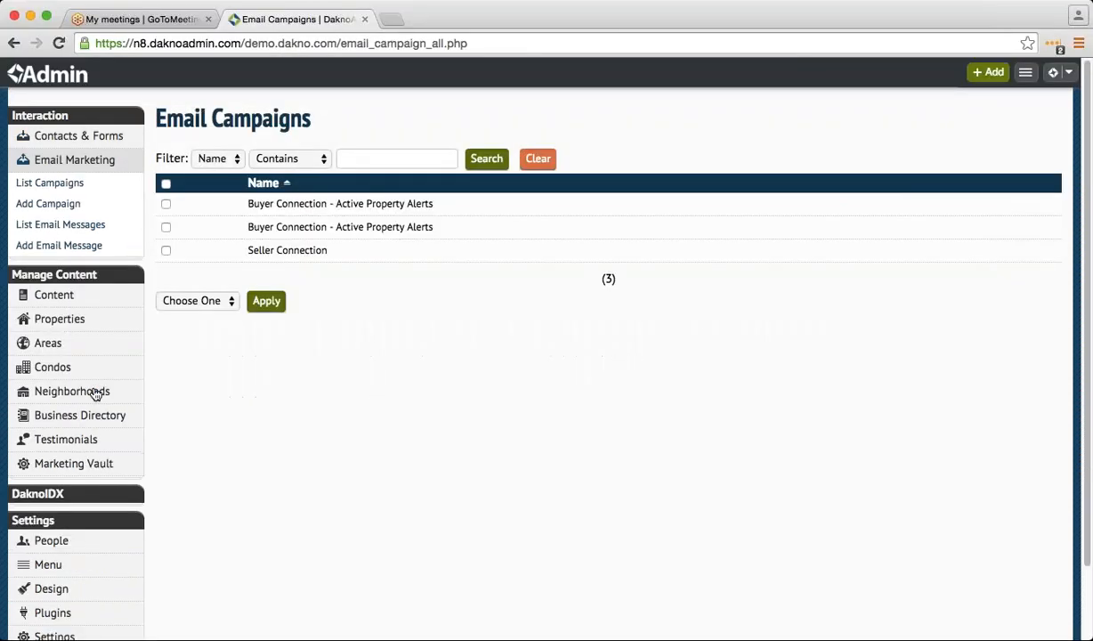
- Browse the Marketing Vault directory and list its ready-made Marketing Campaigns
{"action": "mouse_move", "coordinate": [105, 465]}
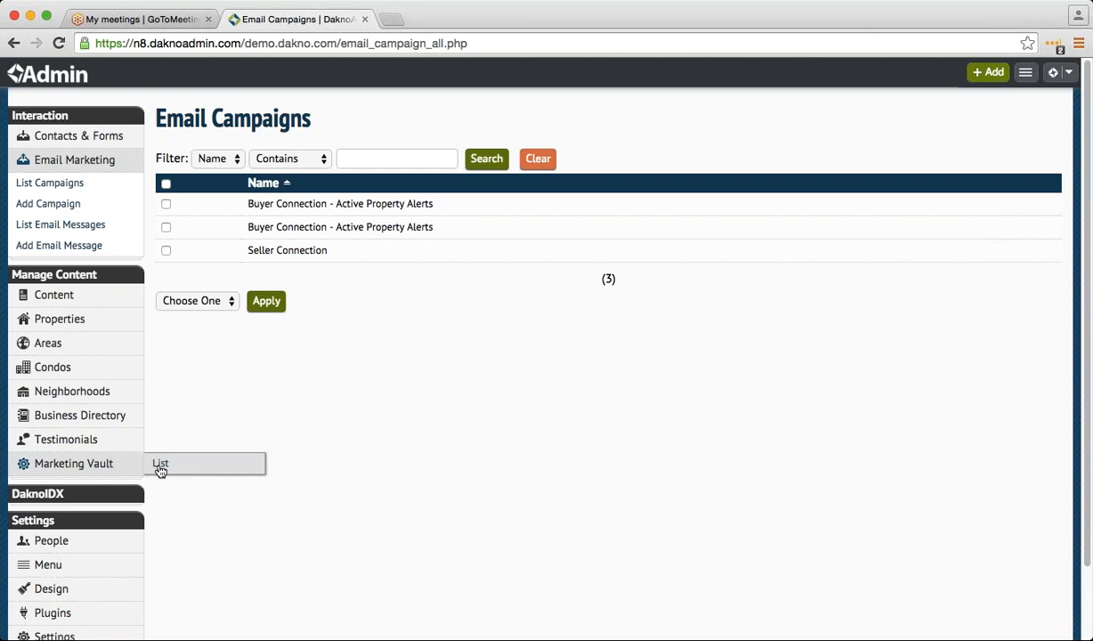
{"action": "left_click", "coordinate": [160, 465]}
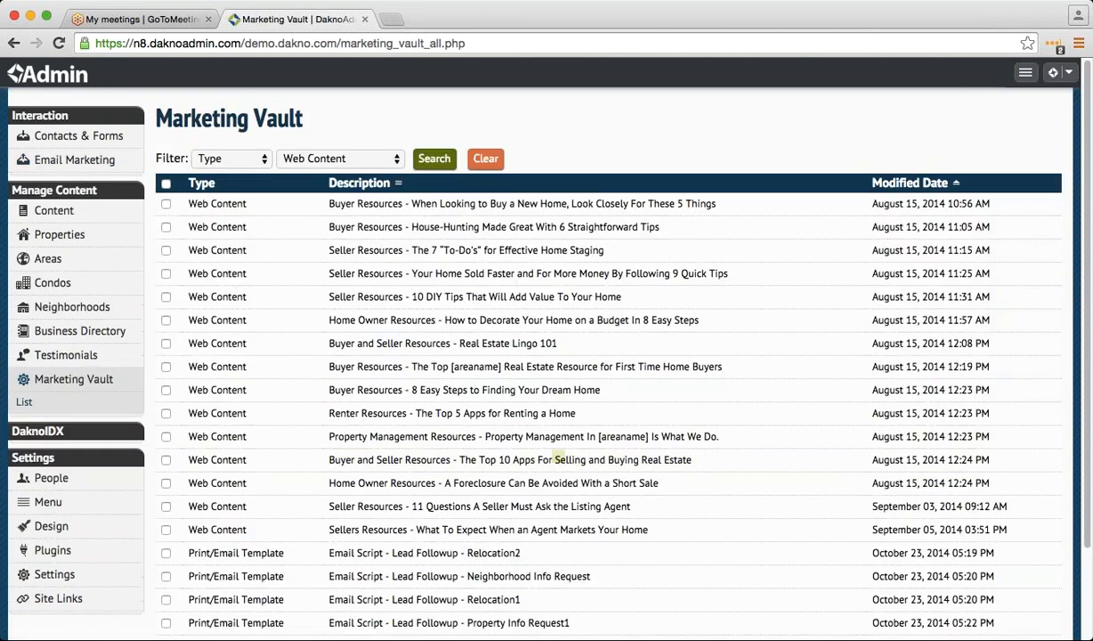
{"action": "left_click", "coordinate": [105, 381]}
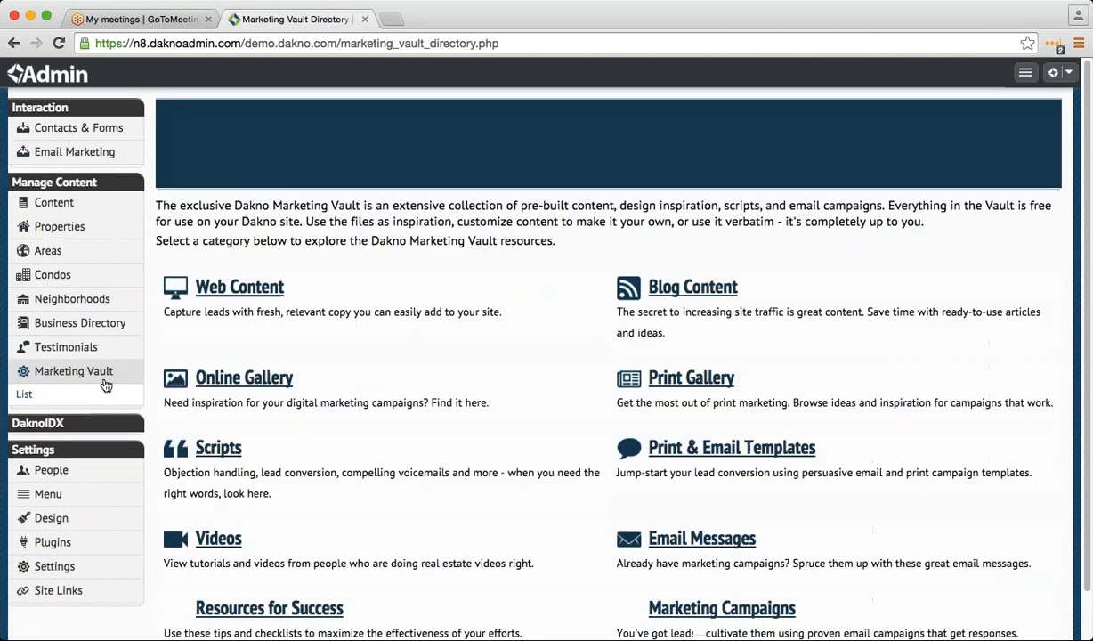
{"action": "scroll", "coordinate": [289, 420], "scroll_direction": "down", "scroll_amount": 2}
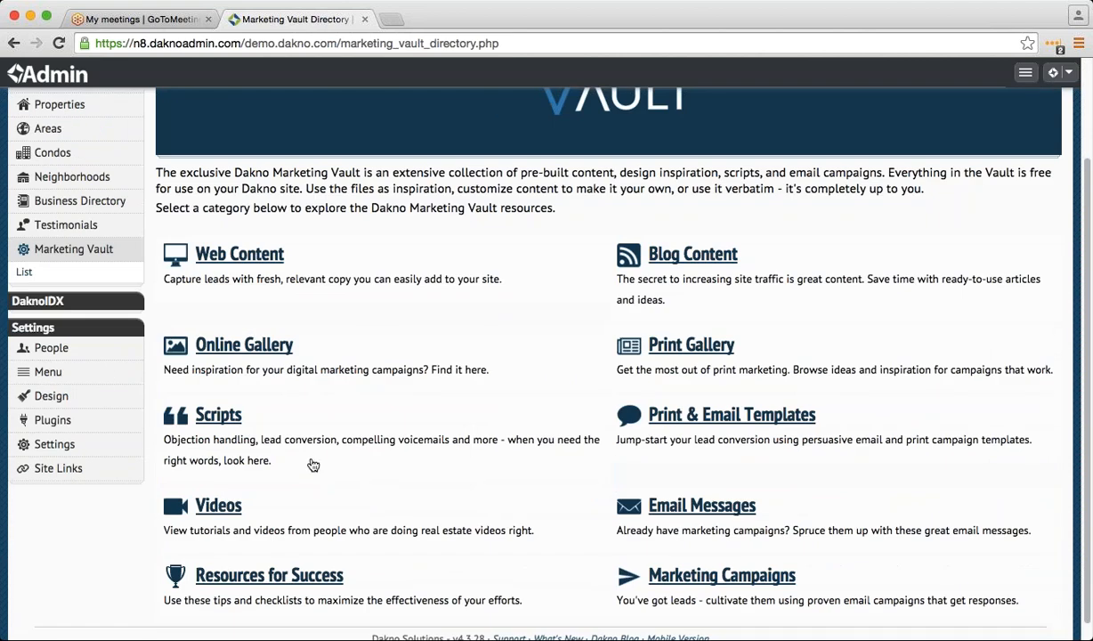
{"action": "scroll", "coordinate": [312, 465], "scroll_direction": "down", "scroll_amount": 1}
{"action": "scroll", "coordinate": [311, 460], "scroll_direction": "up", "scroll_amount": 5}
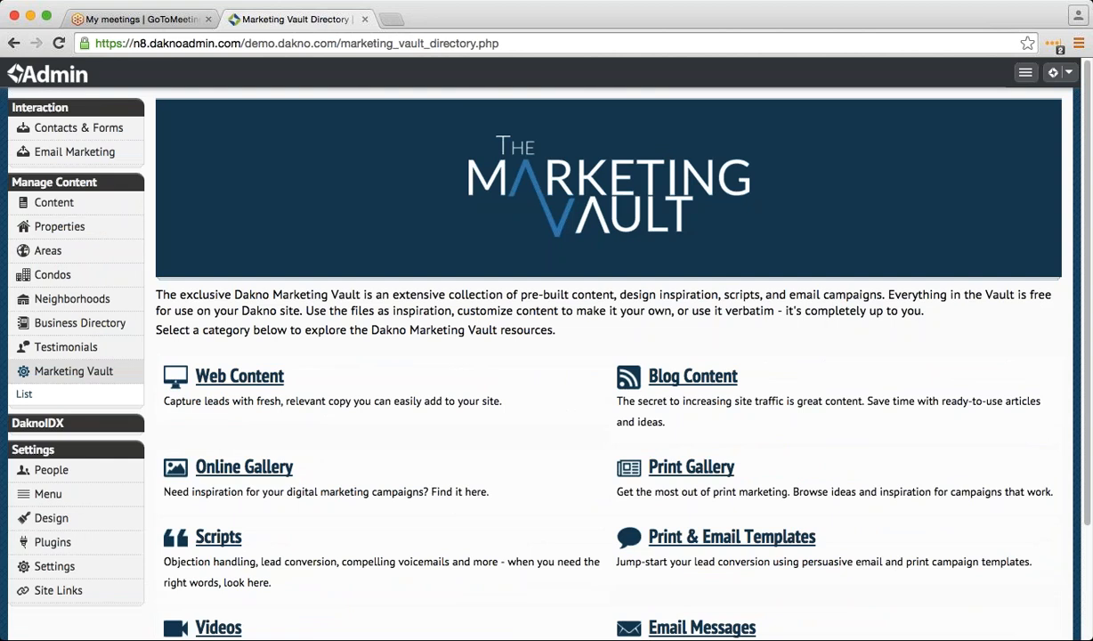
{"action": "scroll", "coordinate": [316, 458], "scroll_direction": "down", "scroll_amount": 3}
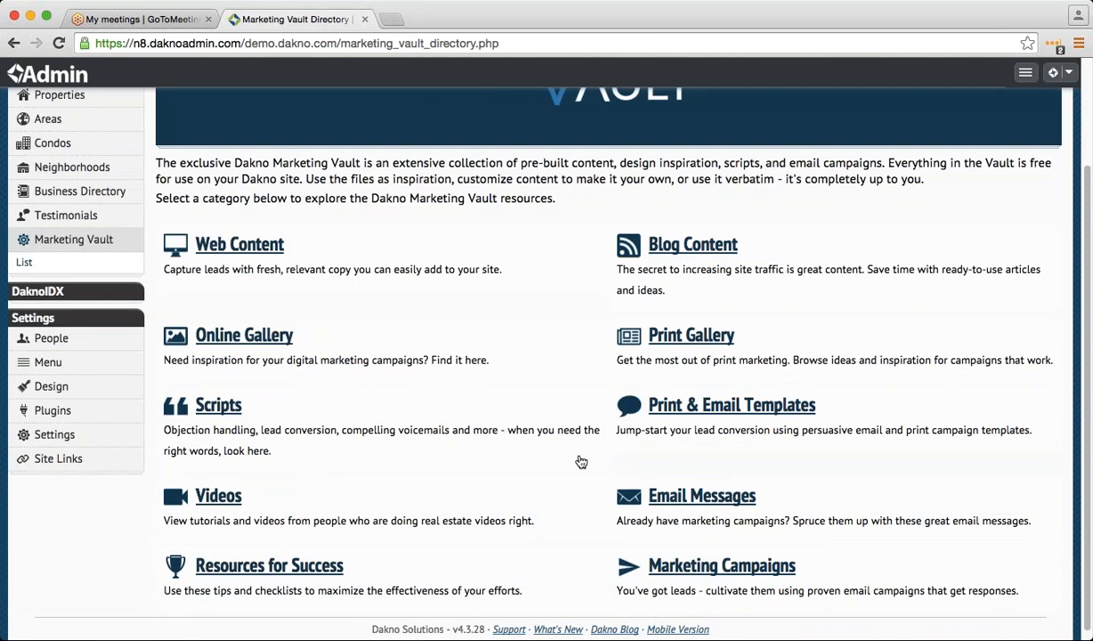
{"action": "scroll", "coordinate": [570, 467], "scroll_direction": "down", "scroll_amount": 1}
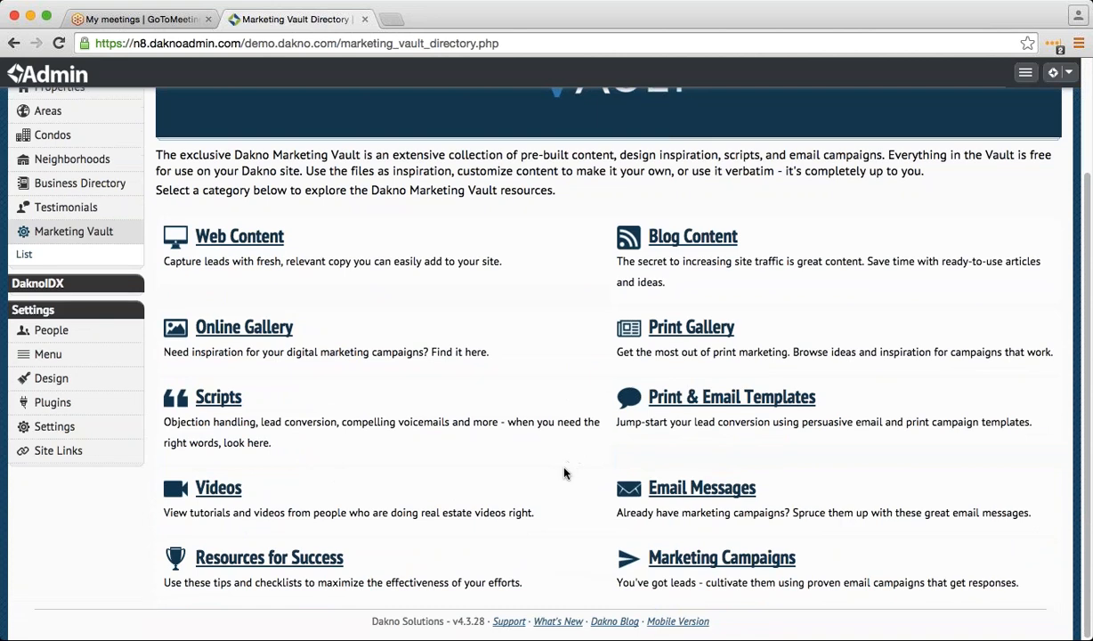
{"action": "left_click", "coordinate": [677, 559]}
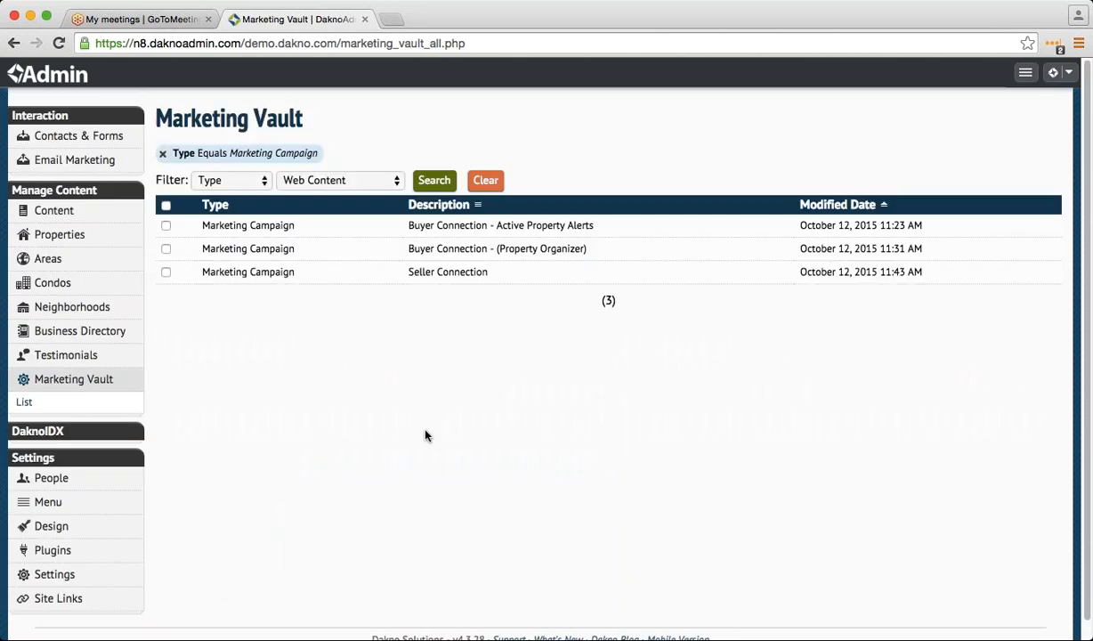
- Open the Seller Connection campaign and review its 11 scheduled emails
{"action": "left_click", "coordinate": [378, 272]}
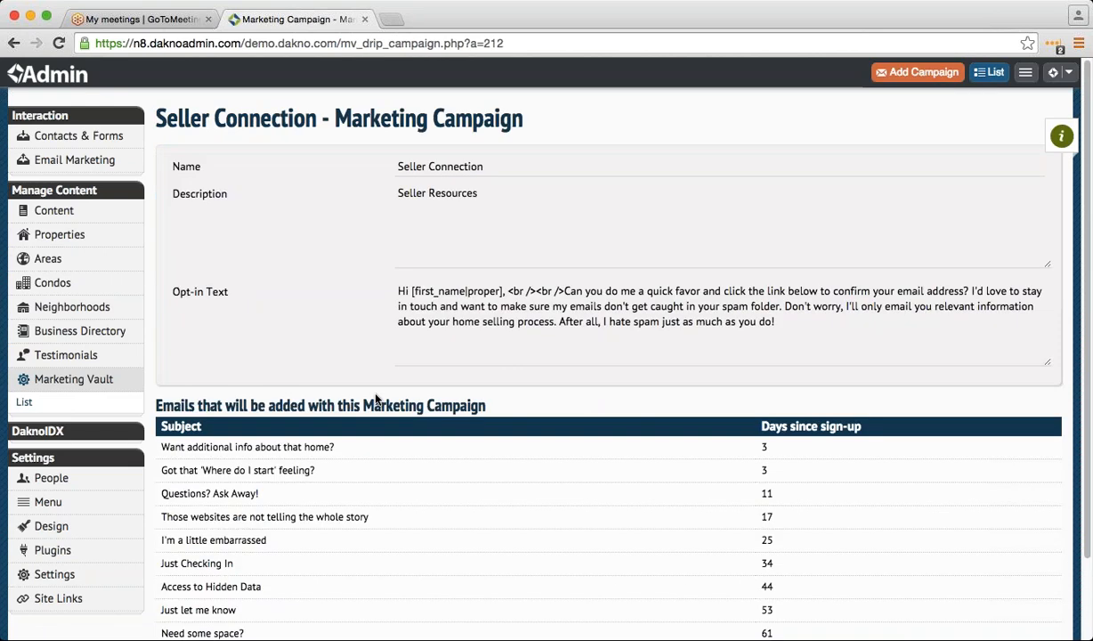
{"action": "scroll", "coordinate": [356, 401], "scroll_direction": "down", "scroll_amount": 2}
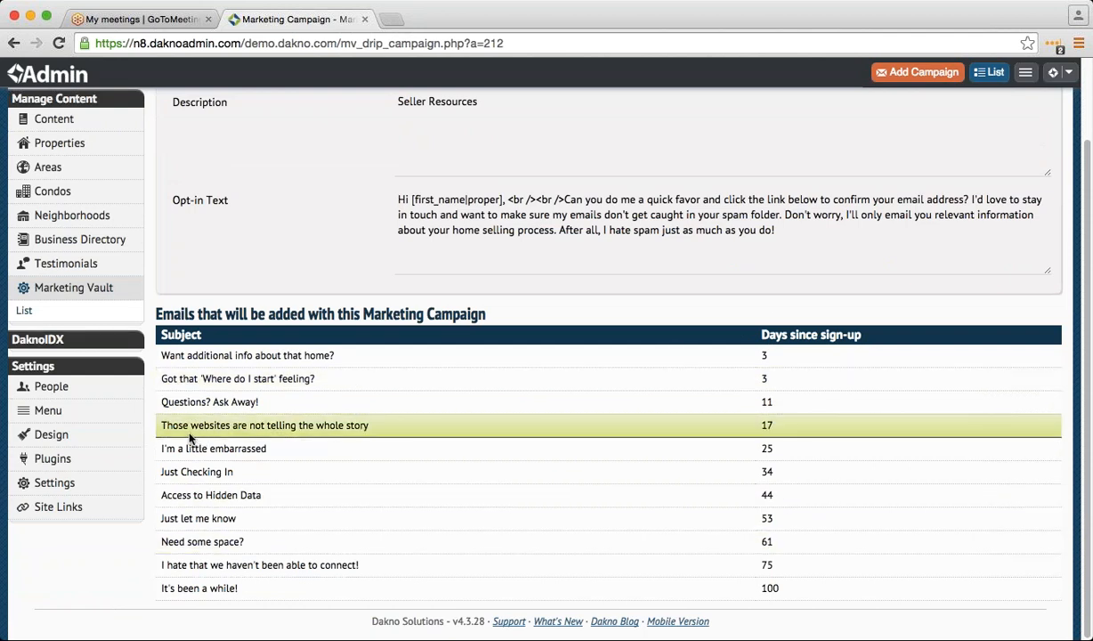
{"action": "scroll", "coordinate": [498, 415], "scroll_direction": "up", "scroll_amount": 3}
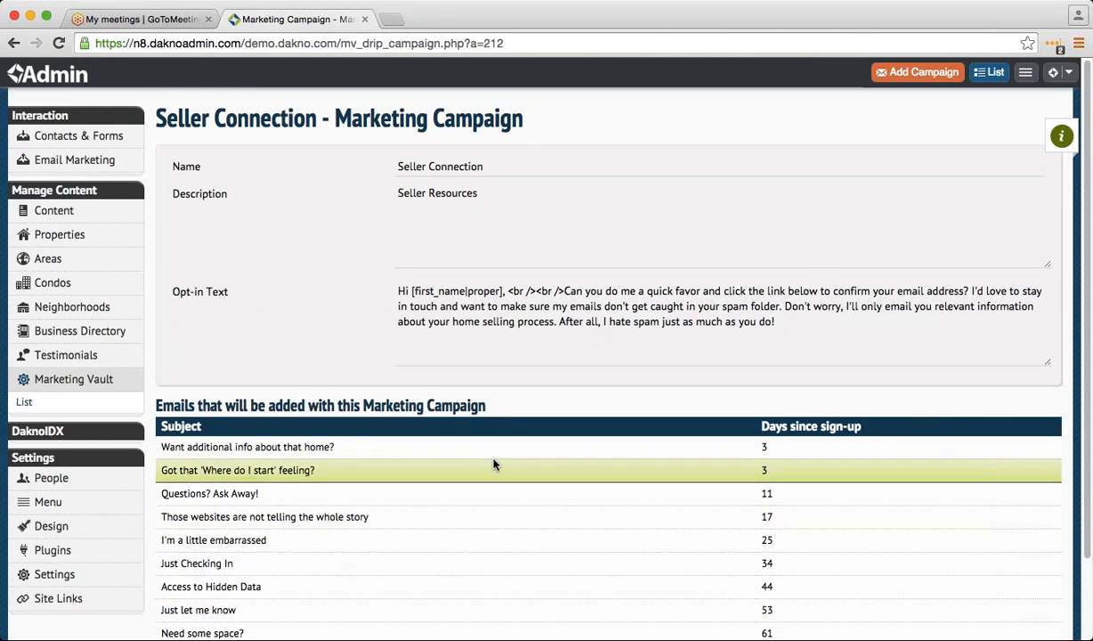
{"action": "mouse_move", "coordinate": [89, 159]}
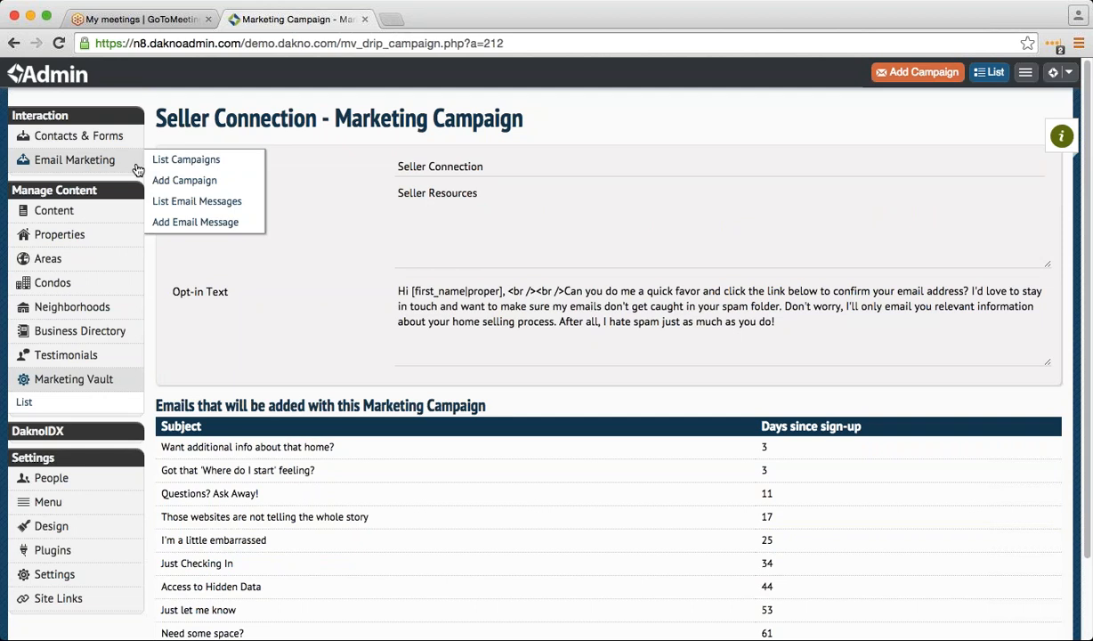
- Add Seller Connection to the account and open its 'Questions? Ask Away!' email unchanged
{"action": "left_click", "coordinate": [888, 78]}
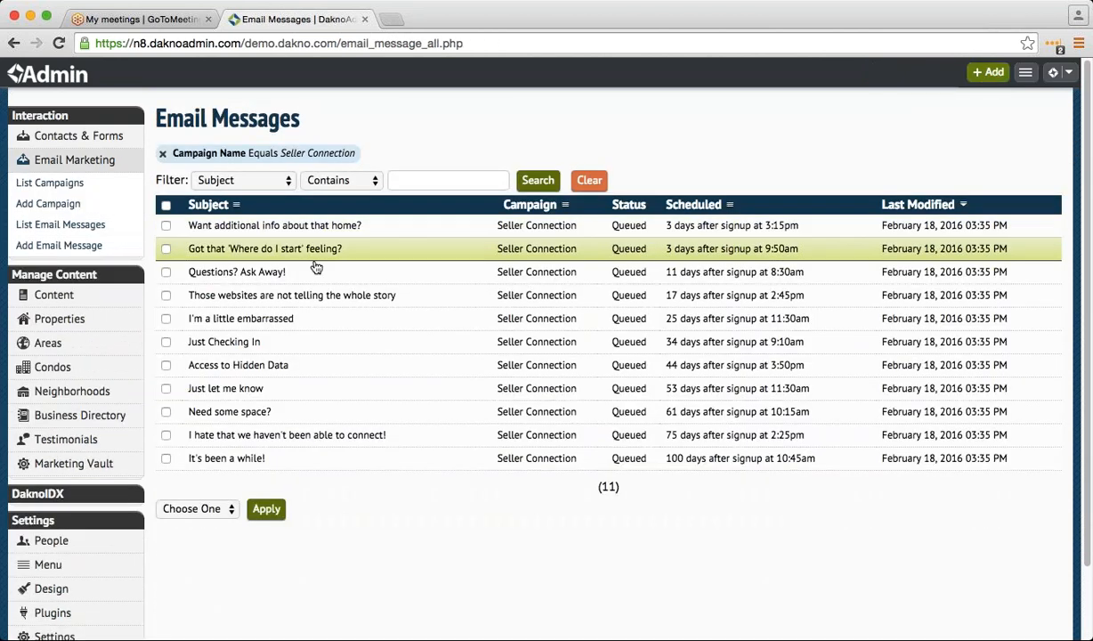
{"action": "left_click", "coordinate": [321, 275]}
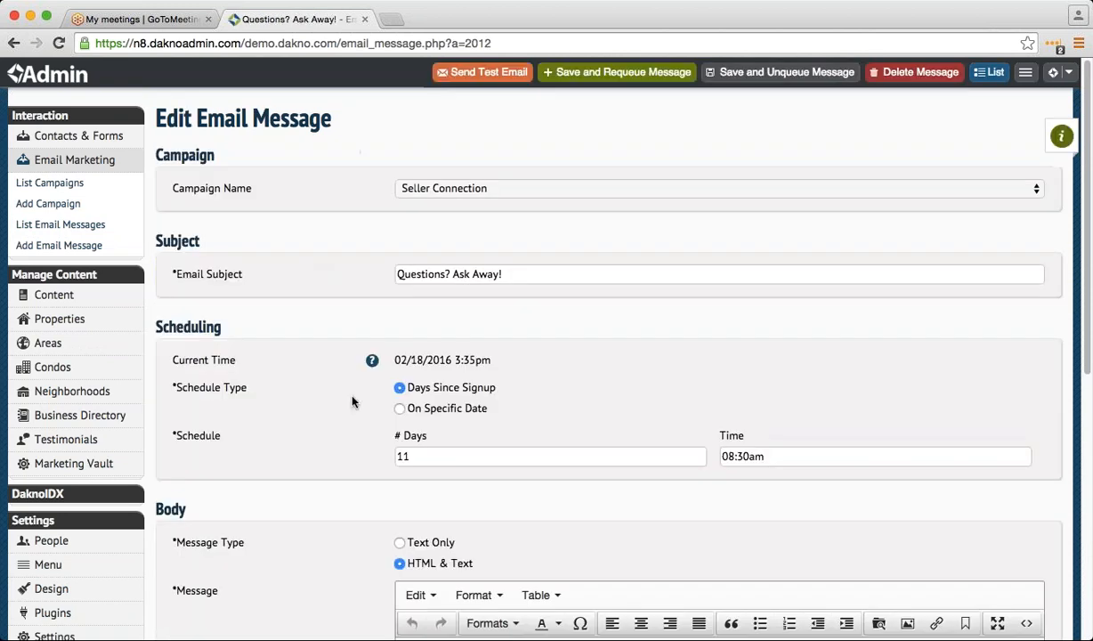
{"action": "scroll", "coordinate": [357, 418], "scroll_direction": "down", "scroll_amount": 5}
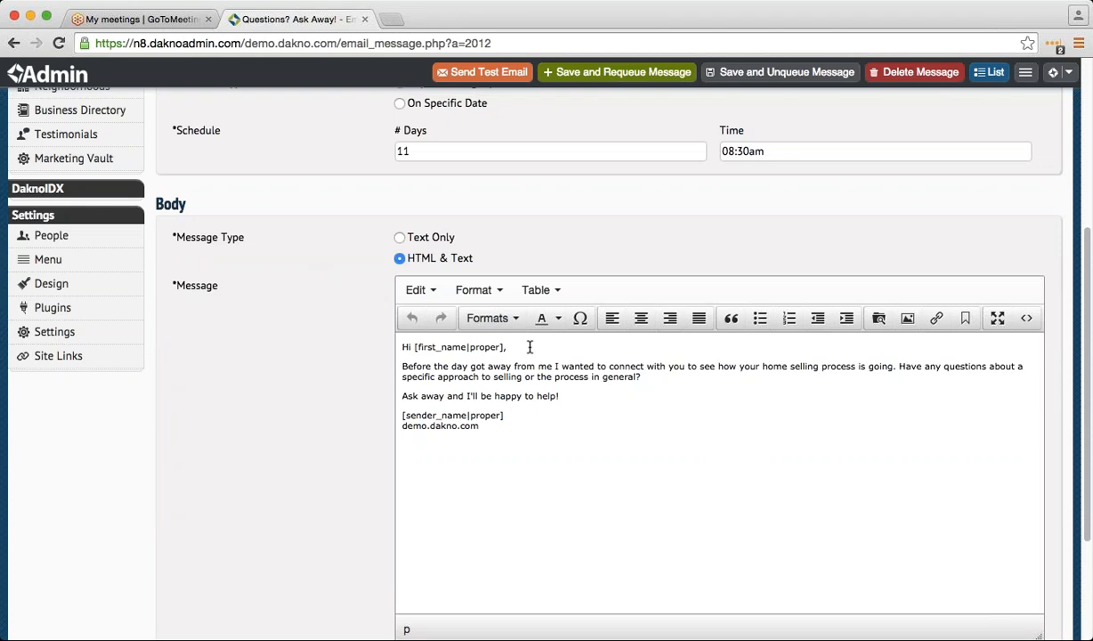
{"action": "scroll", "coordinate": [529, 347], "scroll_direction": "up", "scroll_amount": 2}
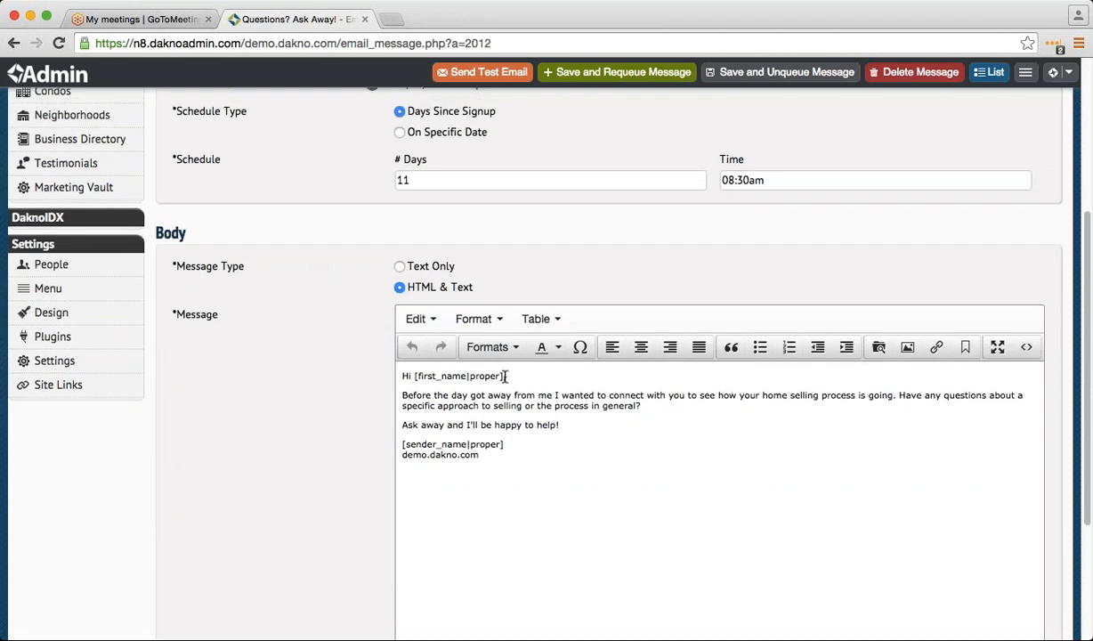
{"action": "scroll", "coordinate": [528, 351], "scroll_direction": "down", "scroll_amount": 1}
{"action": "key", "text": "Return"}
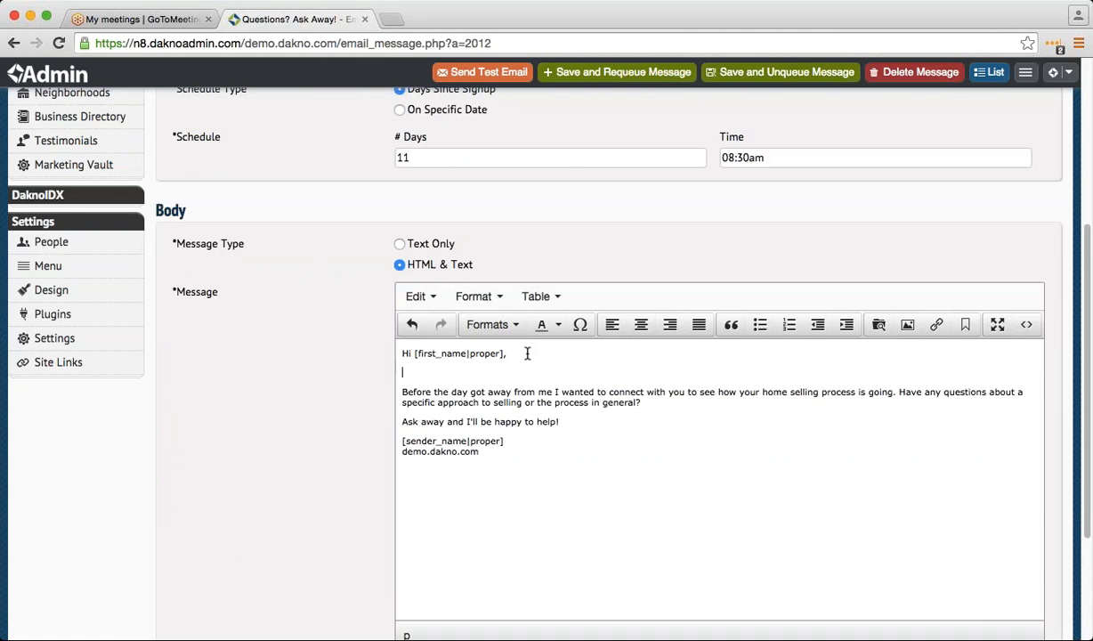
{"action": "type", "text": "hifiovhhvkvbkbkbkvb"}
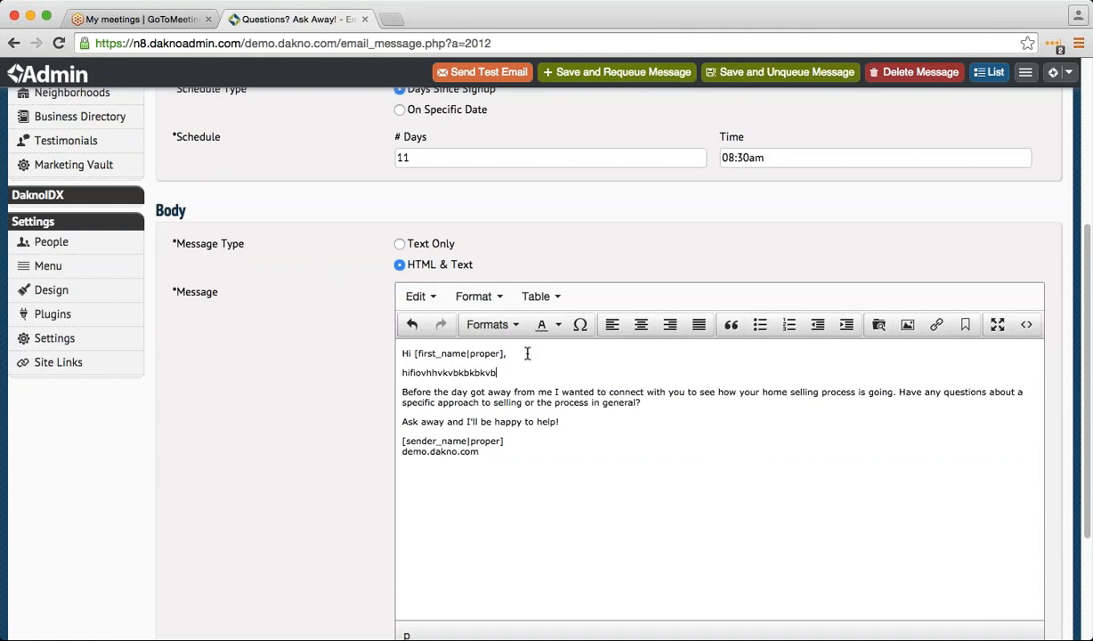
{"action": "key", "text": "BackSpace"}
{"action": "key", "text": "BackSpace"}
{"action": "key", "text": "BackSpace"}
{"action": "key", "text": "BackSpace"}
{"action": "key", "text": "BackSpace"}
{"action": "key", "text": "BackSpace"}
{"action": "key", "text": "BackSpace"}
{"action": "key", "text": "BackSpace"}
{"action": "key", "text": "BackSpace"}
{"action": "key", "text": "BackSpace"}
{"action": "key", "text": "BackSpace"}
{"action": "key", "text": "BackSpace"}
{"action": "key", "text": "BackSpace"}
{"action": "key", "text": "BackSpace"}
{"action": "key", "text": "BackSpace"}
{"action": "key", "text": "BackSpace"}
{"action": "key", "text": "BackSpace"}
{"action": "key", "text": "BackSpace"}
{"action": "key", "text": "BackSpace"}
{"action": "key", "text": "BackSpace"}
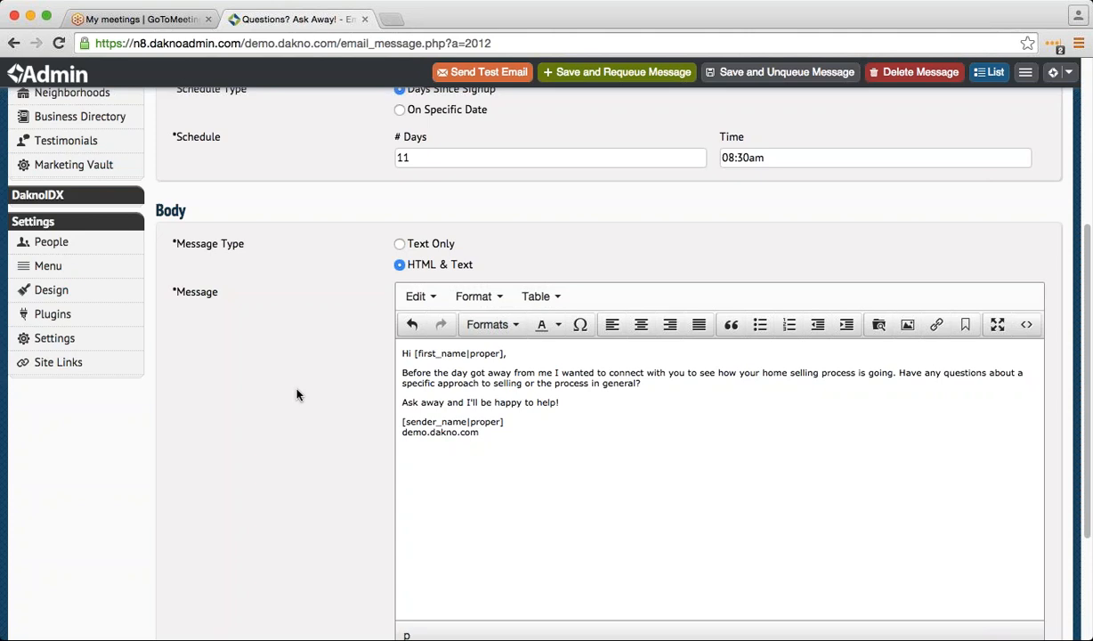
{"action": "scroll", "coordinate": [298, 394], "scroll_direction": "down", "scroll_amount": 3}
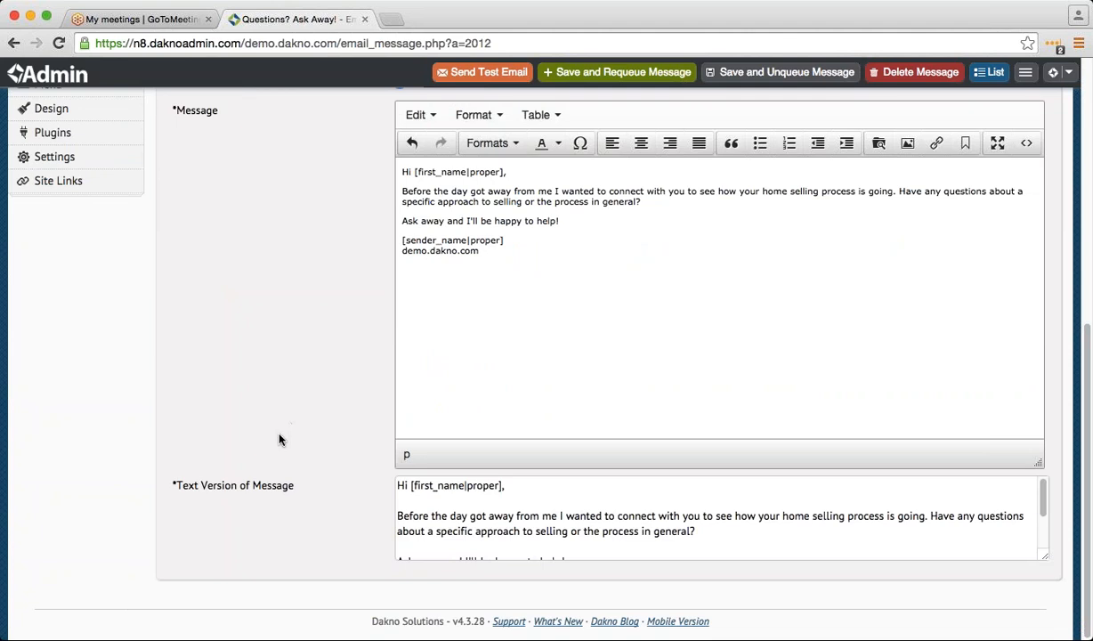
{"action": "scroll", "coordinate": [285, 428], "scroll_direction": "up", "scroll_amount": 1}
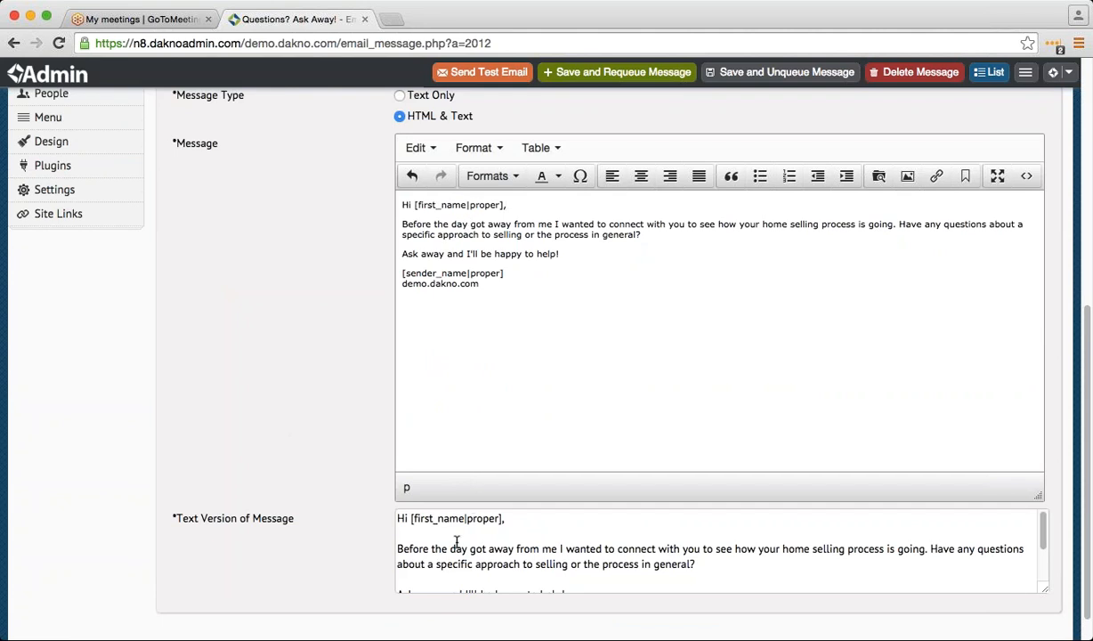
{"action": "scroll", "coordinate": [456, 542], "scroll_direction": "down", "scroll_amount": 2}
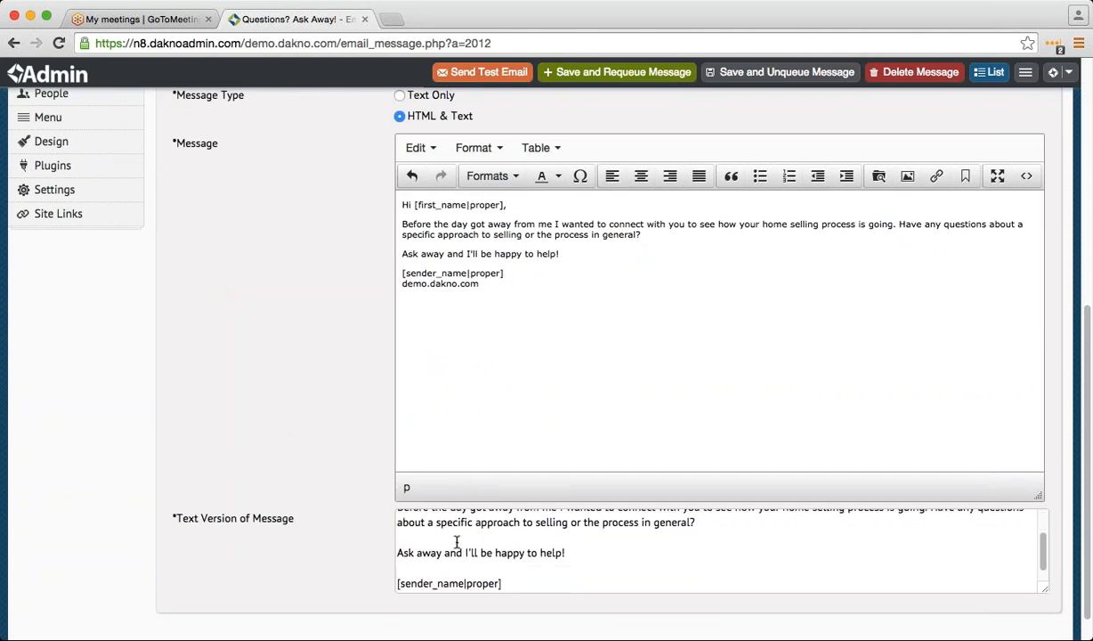
{"action": "scroll", "coordinate": [457, 541], "scroll_direction": "down", "scroll_amount": 2}
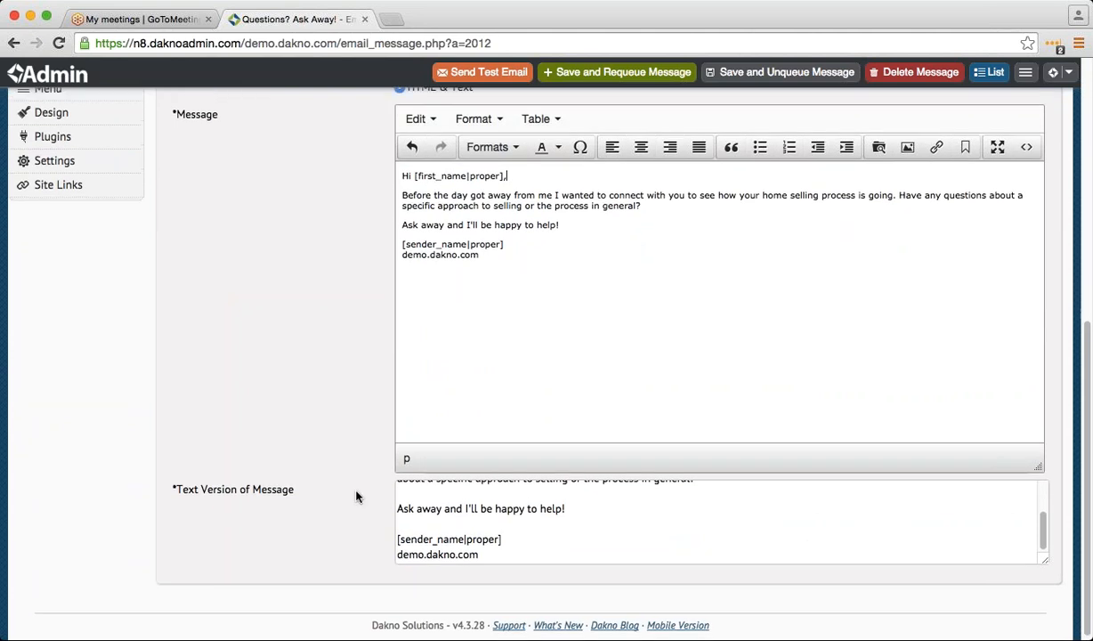
{"action": "scroll", "coordinate": [342, 470], "scroll_direction": "up", "scroll_amount": 3}
{"action": "scroll", "coordinate": [354, 503], "scroll_direction": "up", "scroll_amount": 5}
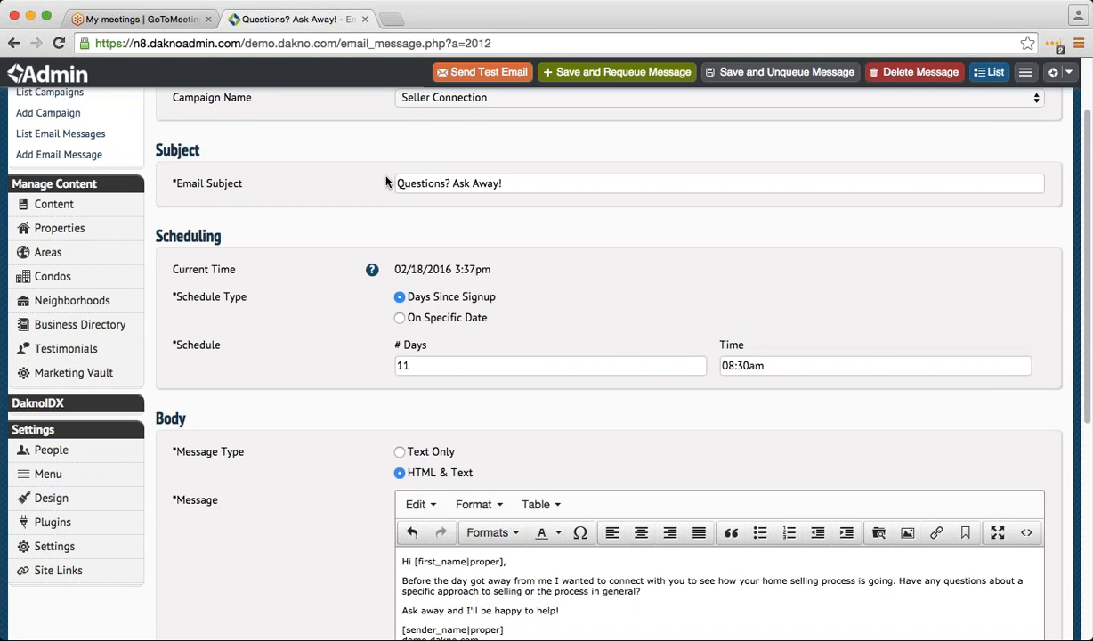
{"action": "scroll", "coordinate": [158, 179], "scroll_direction": "up", "scroll_amount": 3}
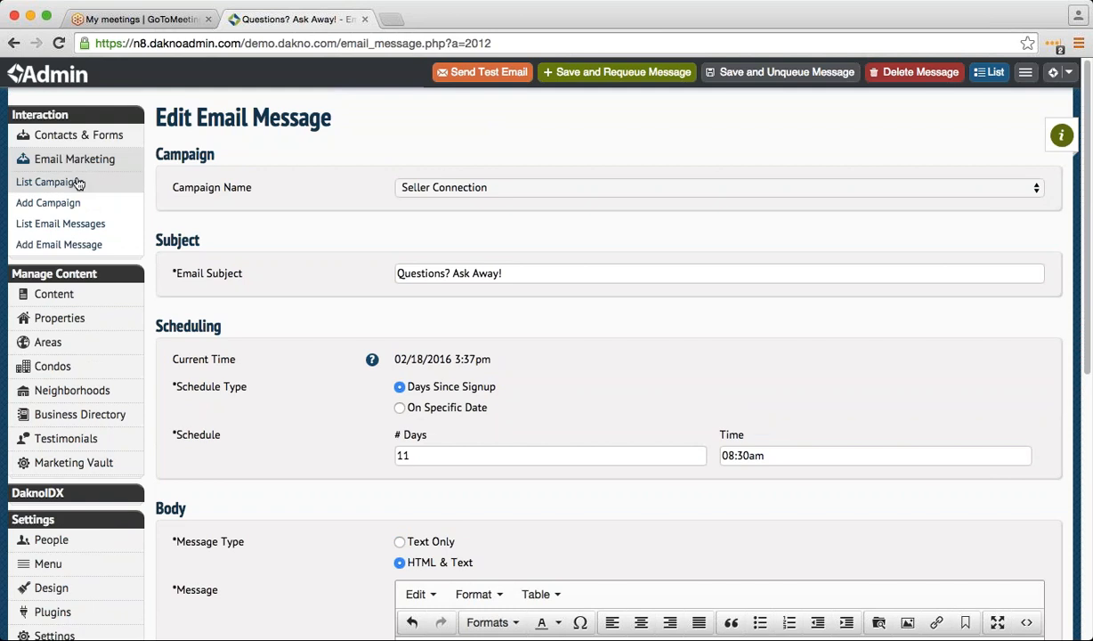
- Start a new email campaign named 'Pinetree Campaign'
{"action": "mouse_move", "coordinate": [98, 142]}
{"action": "left_click", "coordinate": [70, 183]}
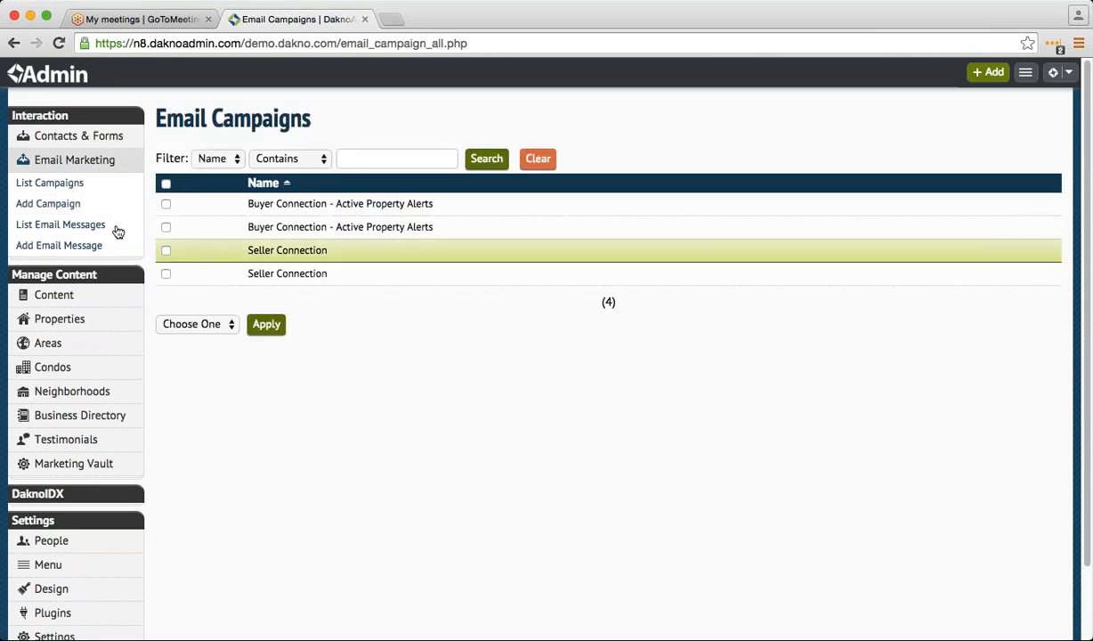
{"action": "left_click", "coordinate": [78, 206]}
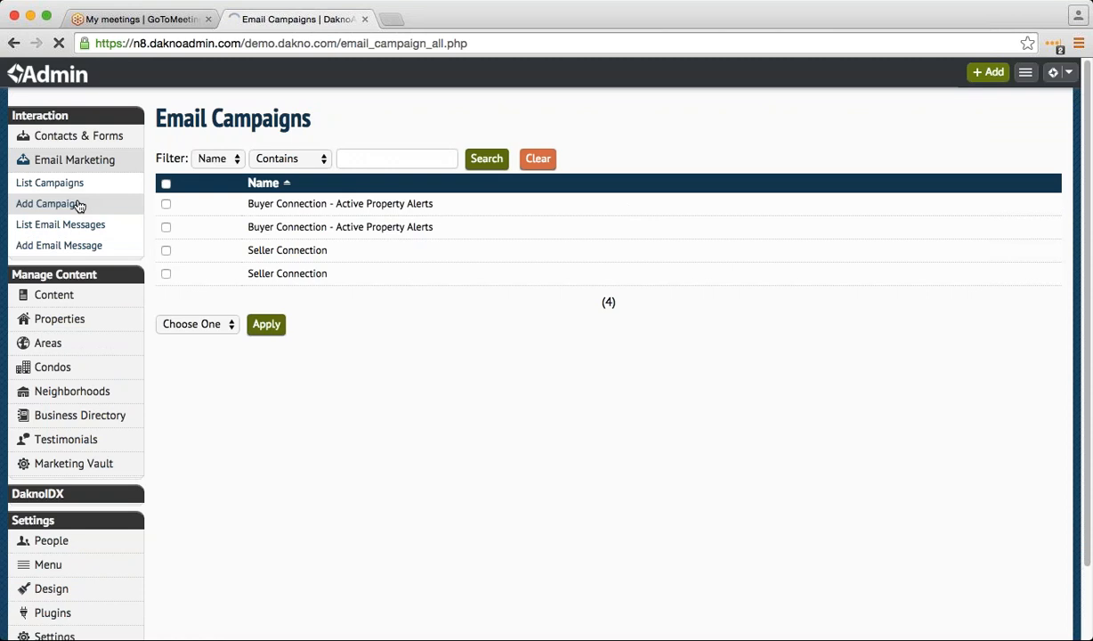
{"action": "left_click", "coordinate": [464, 163]}
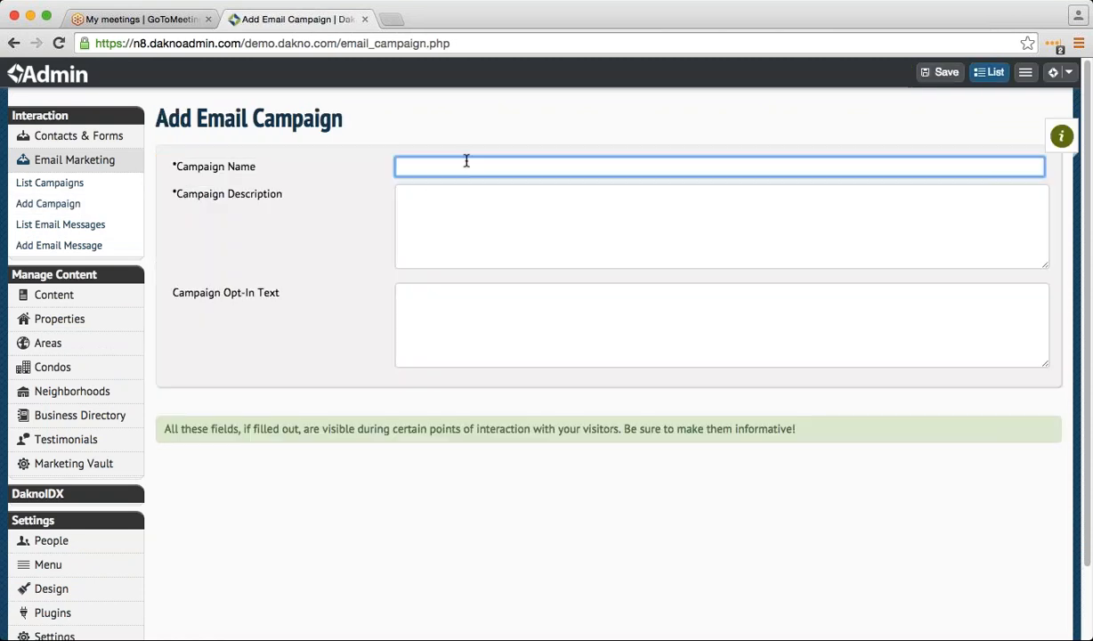
{"action": "type", "text": "Pintree"}
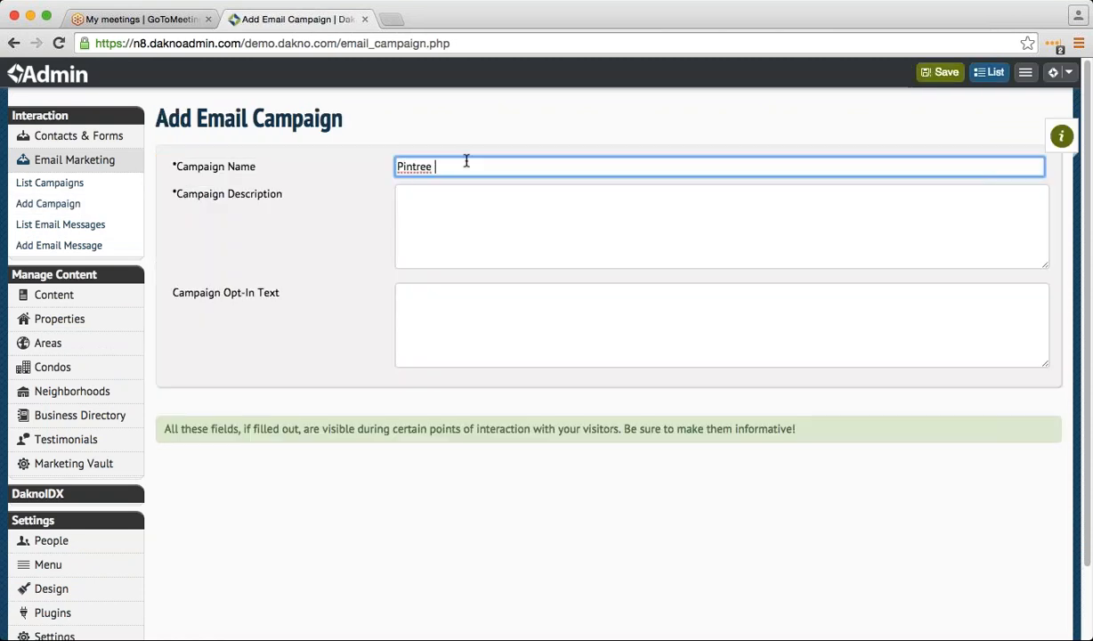
{"action": "key", "text": "BackSpace"}
{"action": "key", "text": "BackSpace"}
{"action": "key", "text": "BackSpace"}
{"action": "key", "text": "BackSpace"}
{"action": "key", "text": "BackSpace"}
{"action": "type", "text": "etree Campaign"}
- Give it the description 'New houses in Pintree', save it, and reopen it
{"action": "left_click", "coordinate": [396, 215]}
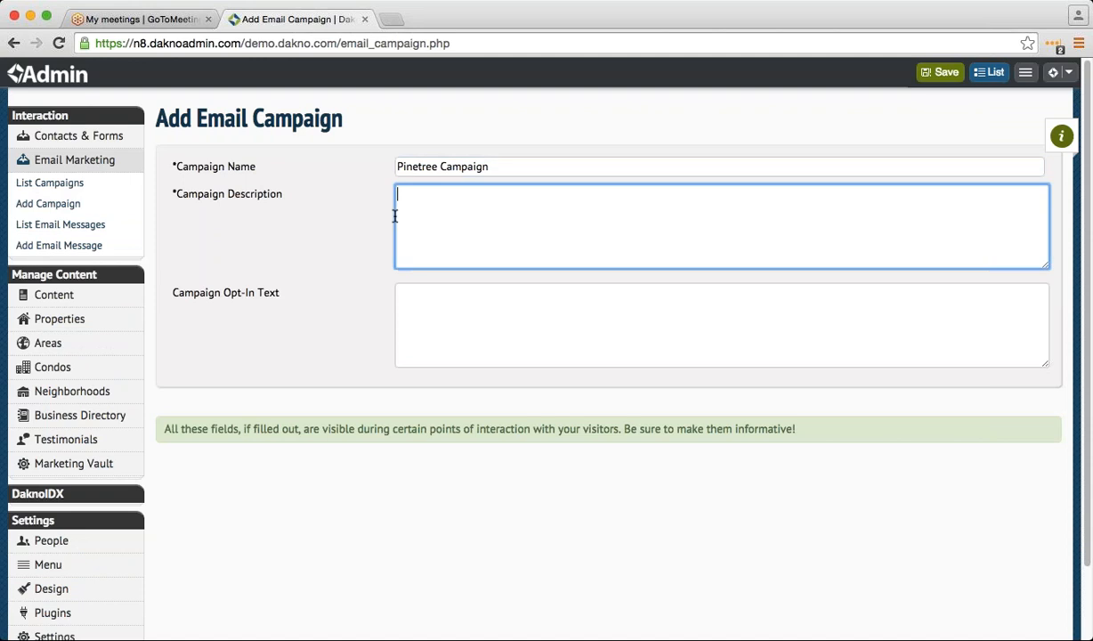
{"action": "type", "text": "New hosu"}
{"action": "key", "text": "BackSpace"}
{"action": "key", "text": "BackSpace"}
{"action": "type", "text": "use"}
{"action": "type", "text": "s in "}
{"action": "type", "text": "pinet"}
{"action": "key", "text": "BackSpace"}
{"action": "key", "text": "BackSpace"}
{"action": "key", "text": "BackSpace"}
{"action": "key", "text": "BackSpace"}
{"action": "key", "text": "BackSpace"}
{"action": "type", "text": "Pintree"}
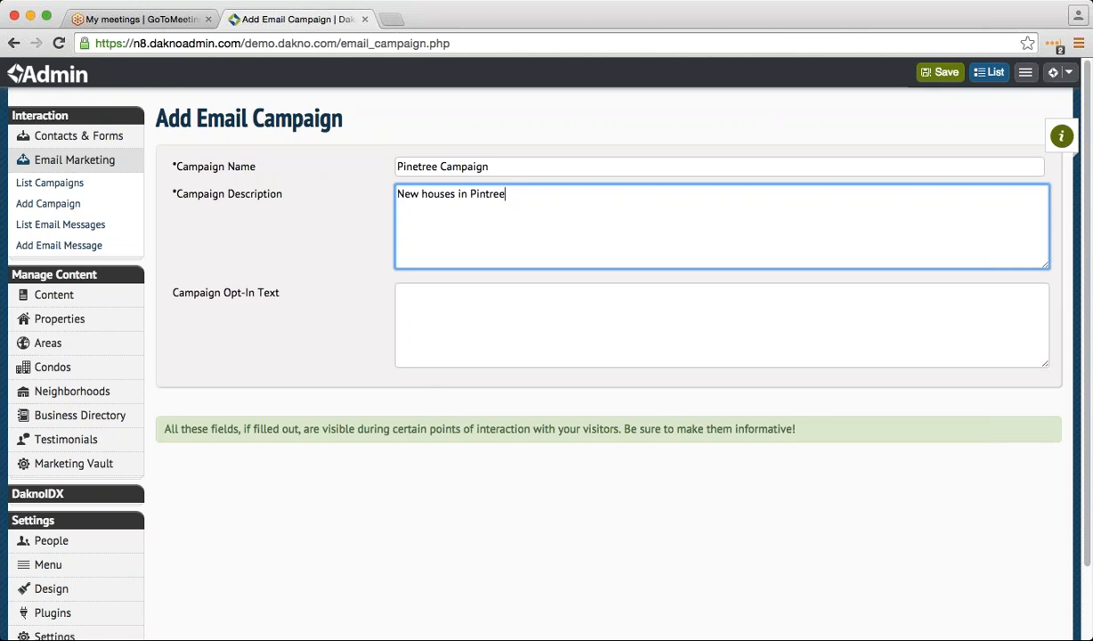
{"action": "left_click", "coordinate": [926, 73]}
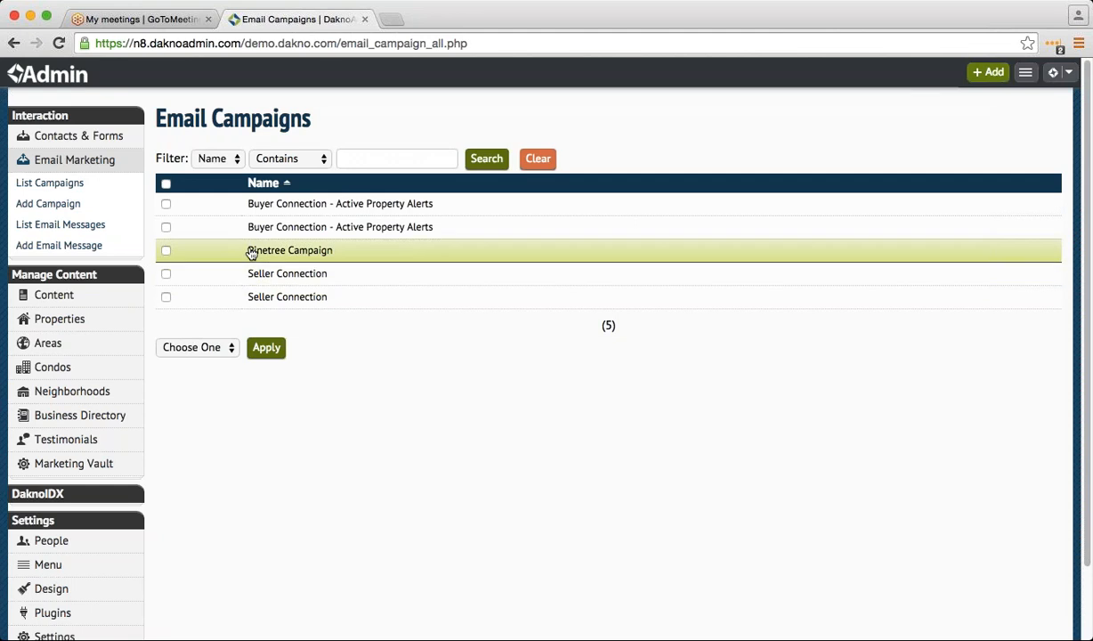
{"action": "left_click", "coordinate": [230, 253]}
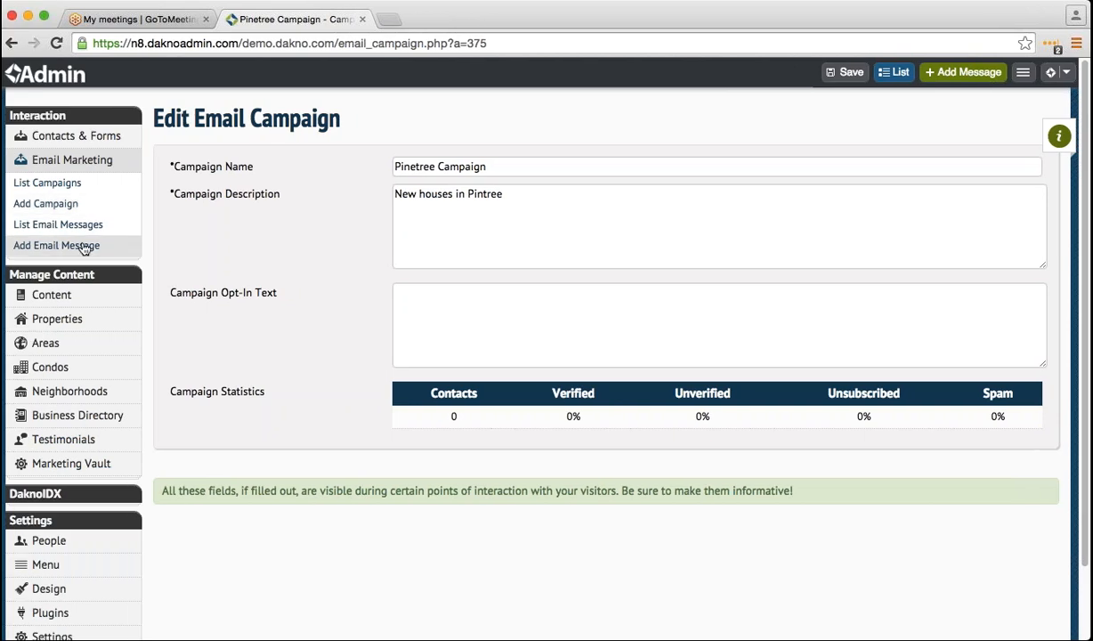
- Start a new email message for the Pinetree Campaign
{"action": "left_click", "coordinate": [945, 73]}
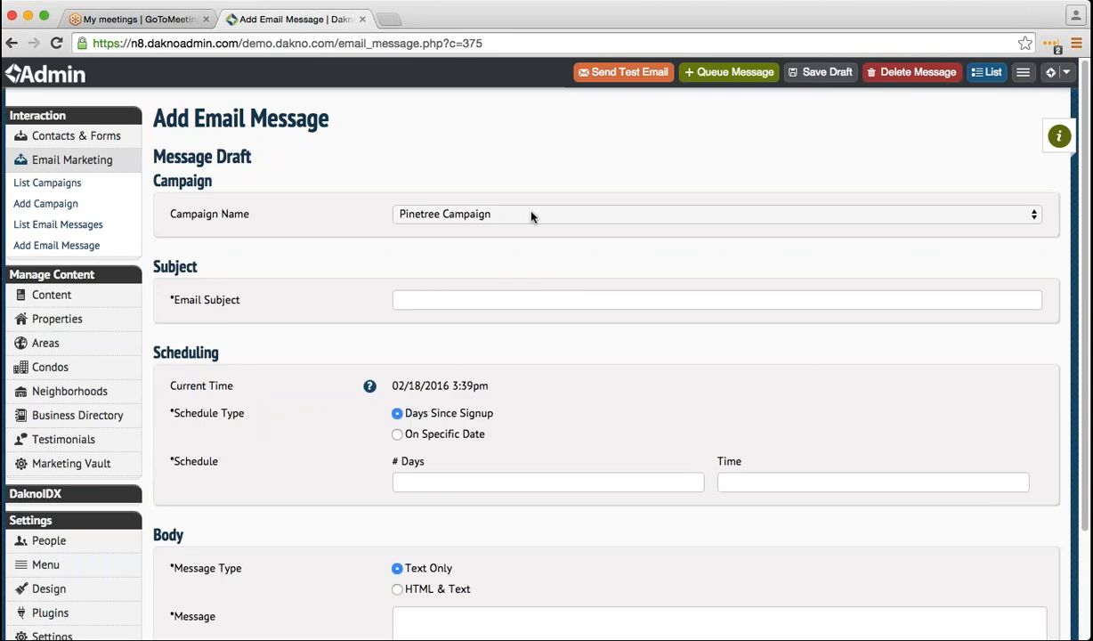
- Set the message subject to 'Pintree Open House'
{"action": "key", "text": "Tab"}
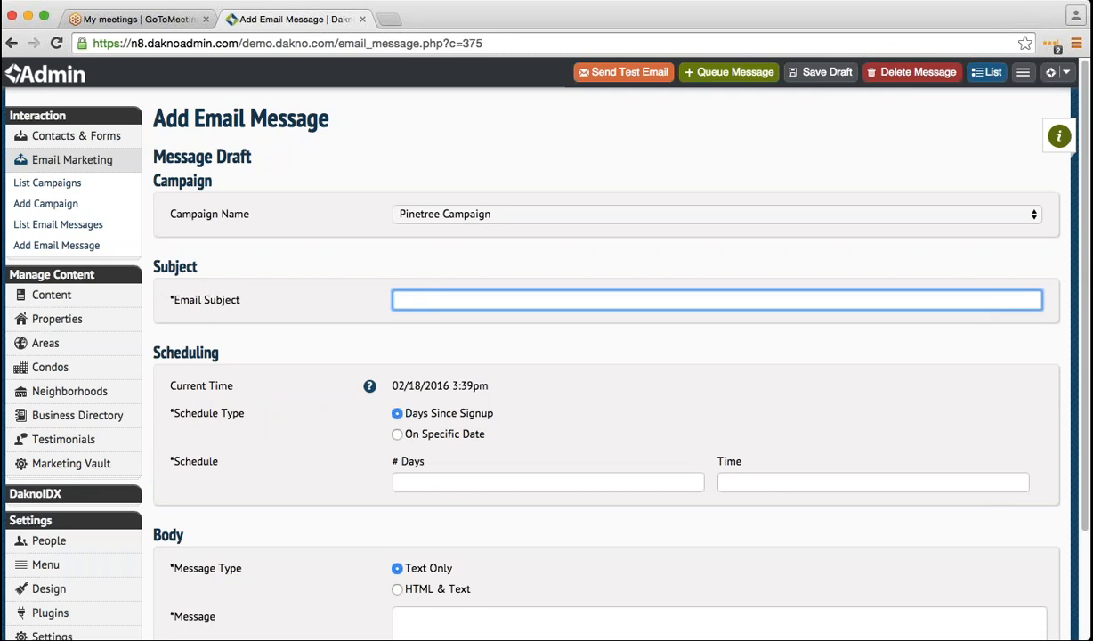
{"action": "type", "text": "Heo"}
{"action": "key", "text": "BackSpace"}
{"action": "key", "text": "BackSpace"}
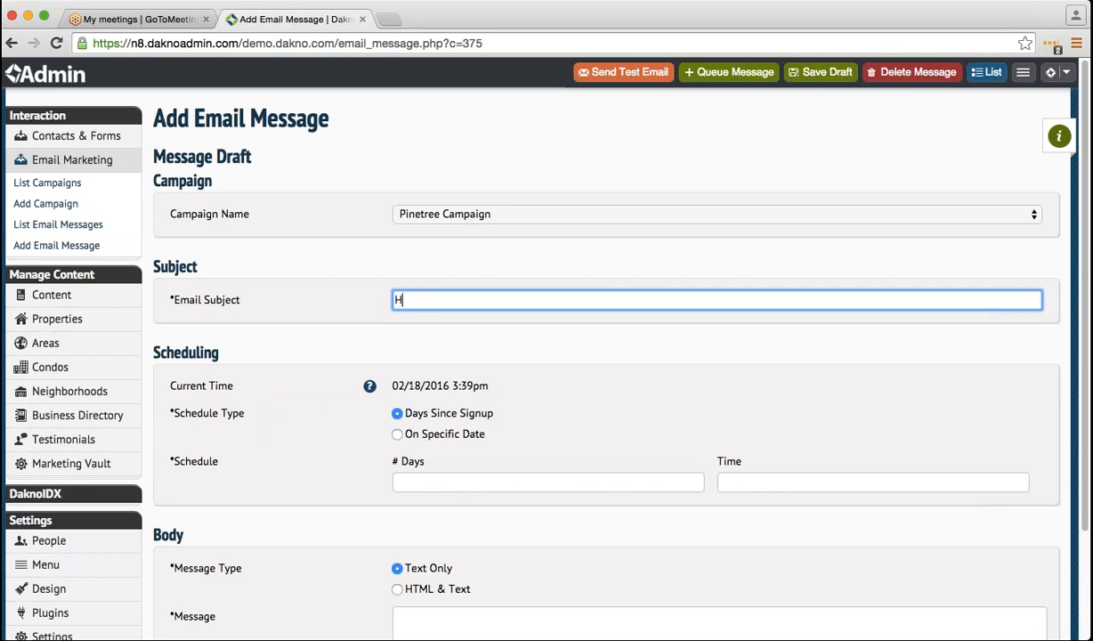
{"action": "type", "text": "ow is y"}
{"action": "type", "text": "ur"}
{"action": "key", "text": "BackSpace"}
{"action": "key", "text": "BackSpace"}
{"action": "key", "text": "BackSpace"}
{"action": "type", "text": "u"}
{"action": "key", "text": "BackSpace"}
{"action": "type", "text": "our search going?"}
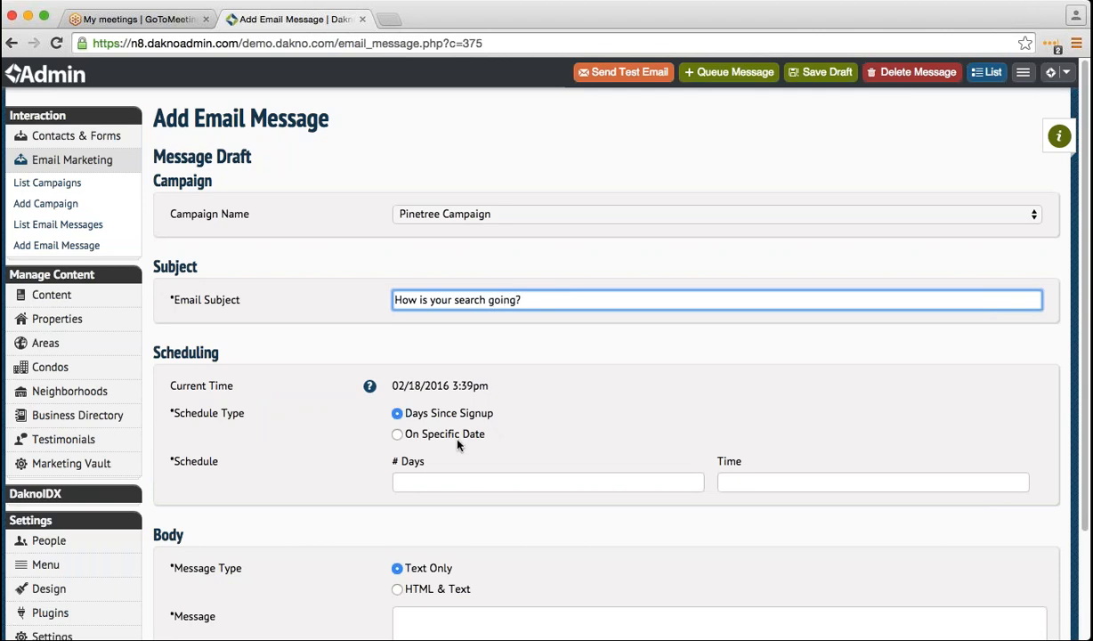
{"action": "scroll", "coordinate": [446, 449], "scroll_direction": "down", "scroll_amount": 1}
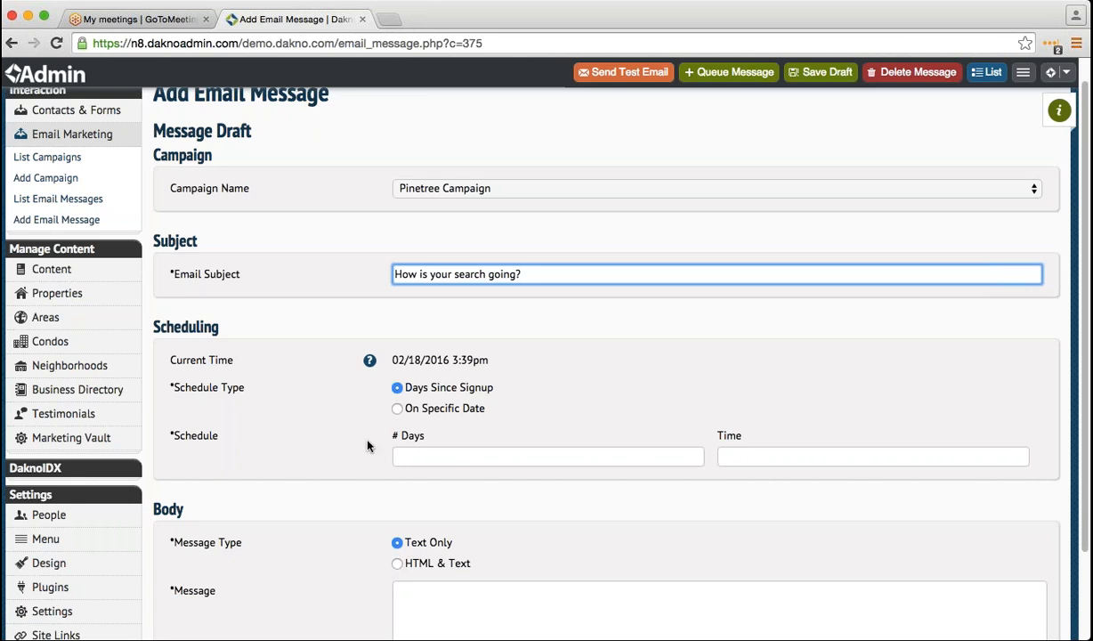
{"action": "key", "text": "super+a"}
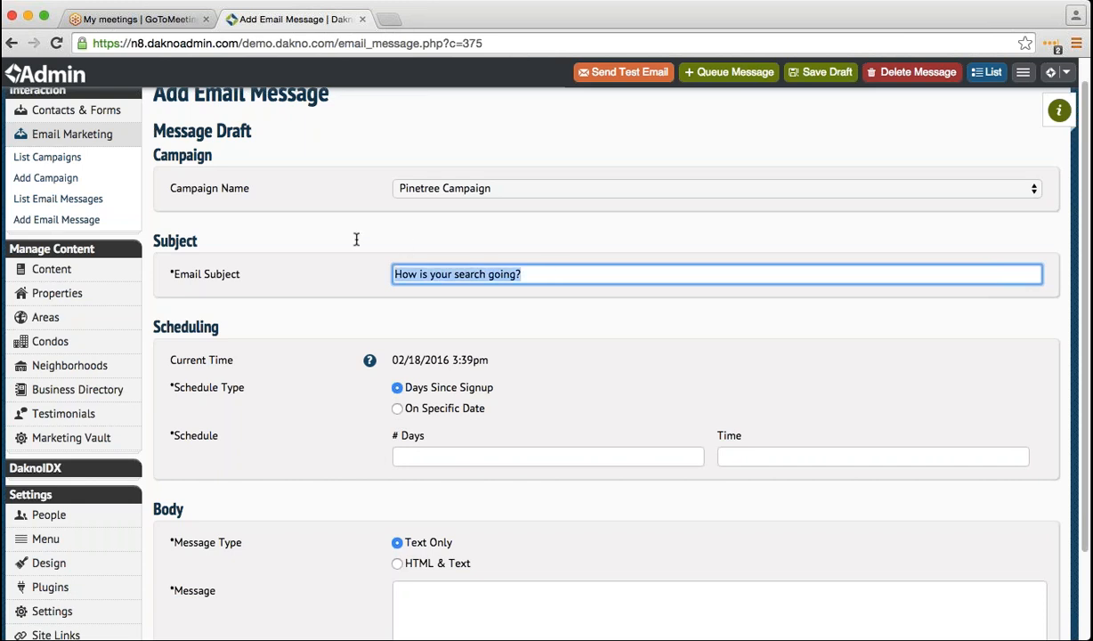
{"action": "type", "text": "Pintree "}
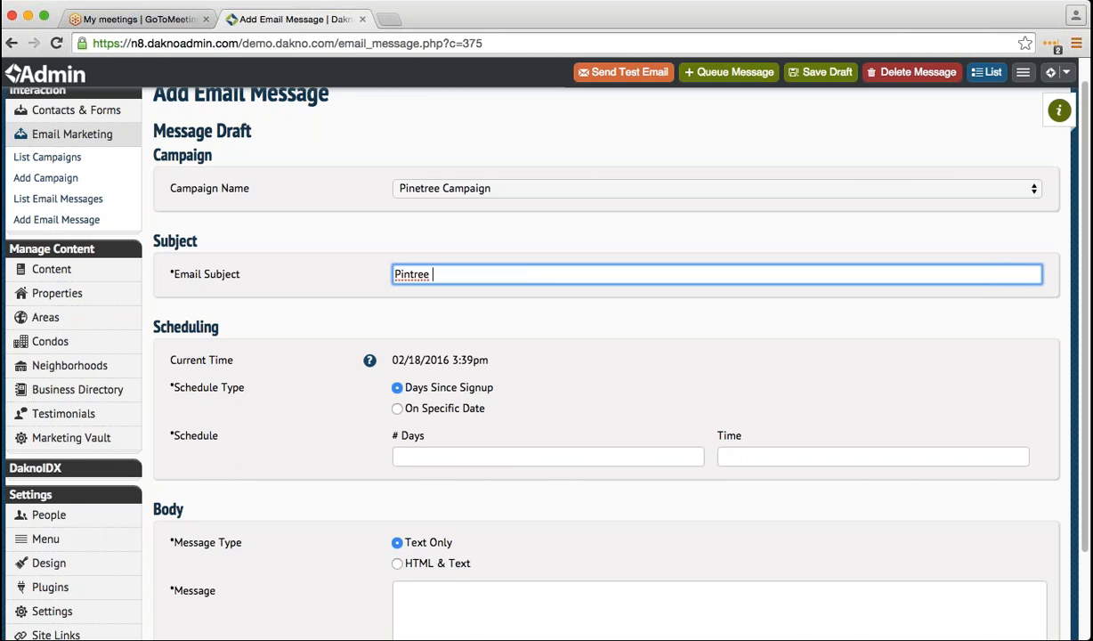
{"action": "type", "text": "Open H"}
{"action": "type", "text": "ouse"}
- Schedule the message for the specific date 02/24/2016 at 10:00am
{"action": "left_click", "coordinate": [398, 410]}
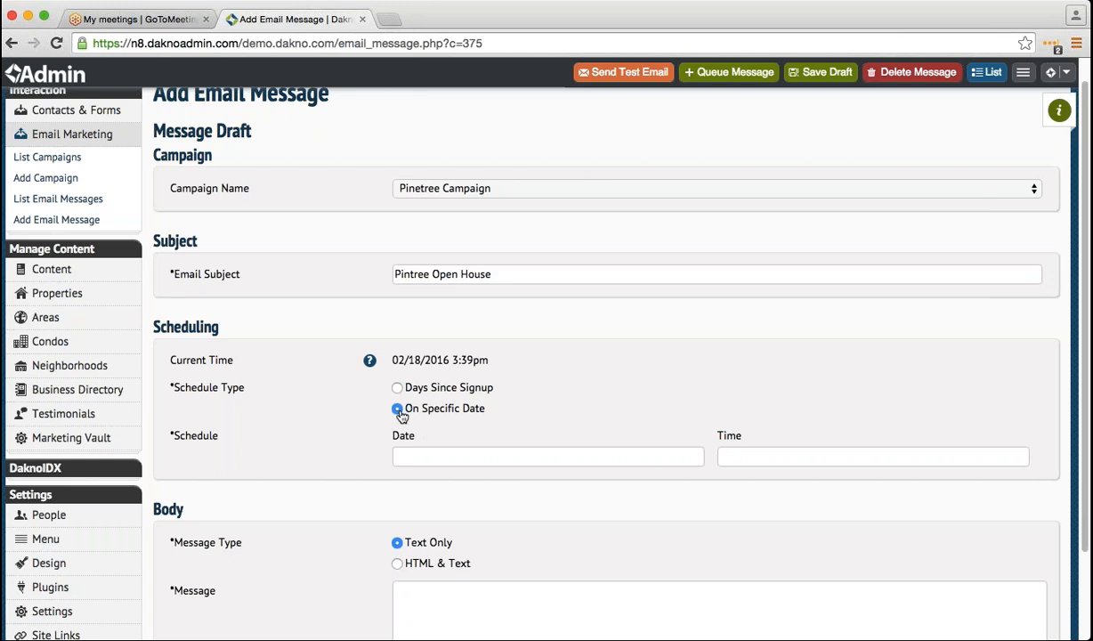
{"action": "left_click", "coordinate": [517, 454]}
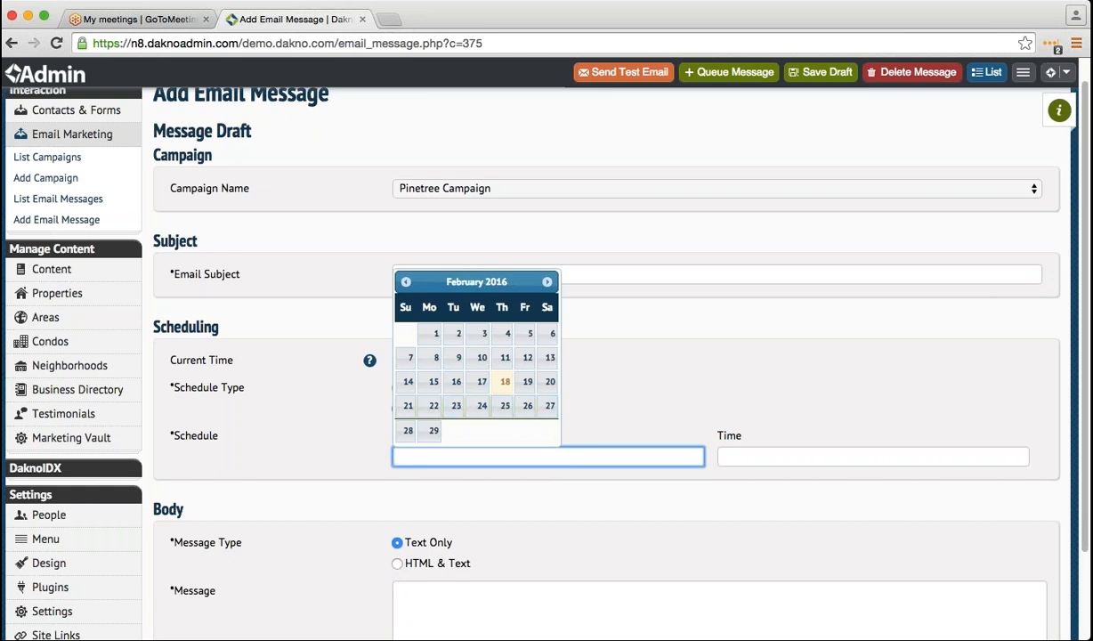
{"action": "left_click", "coordinate": [477, 406]}
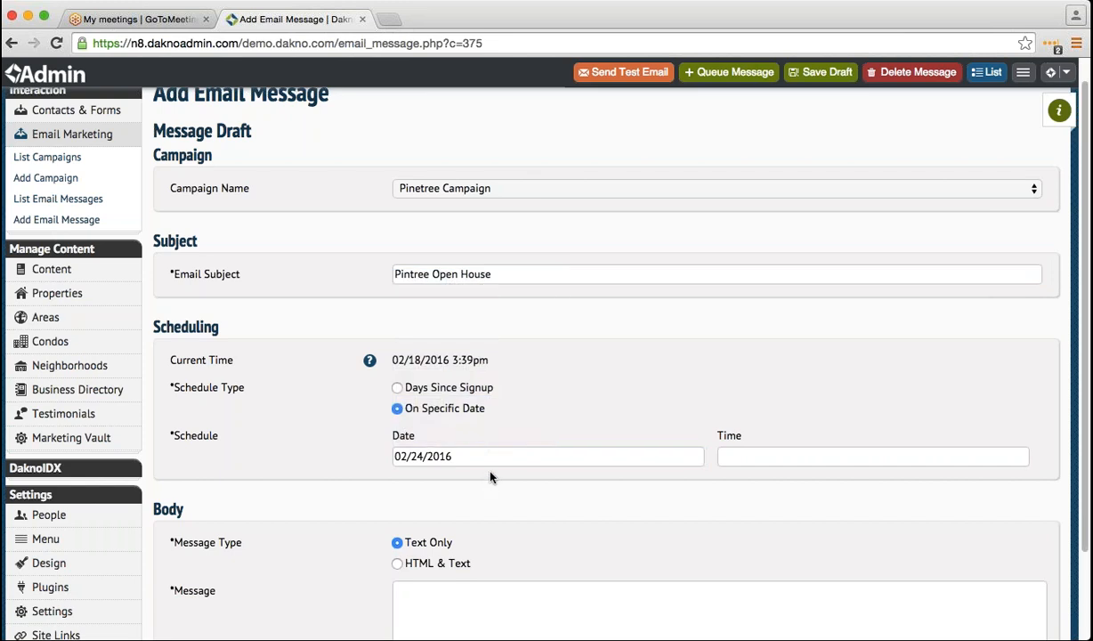
{"action": "left_click", "coordinate": [761, 458]}
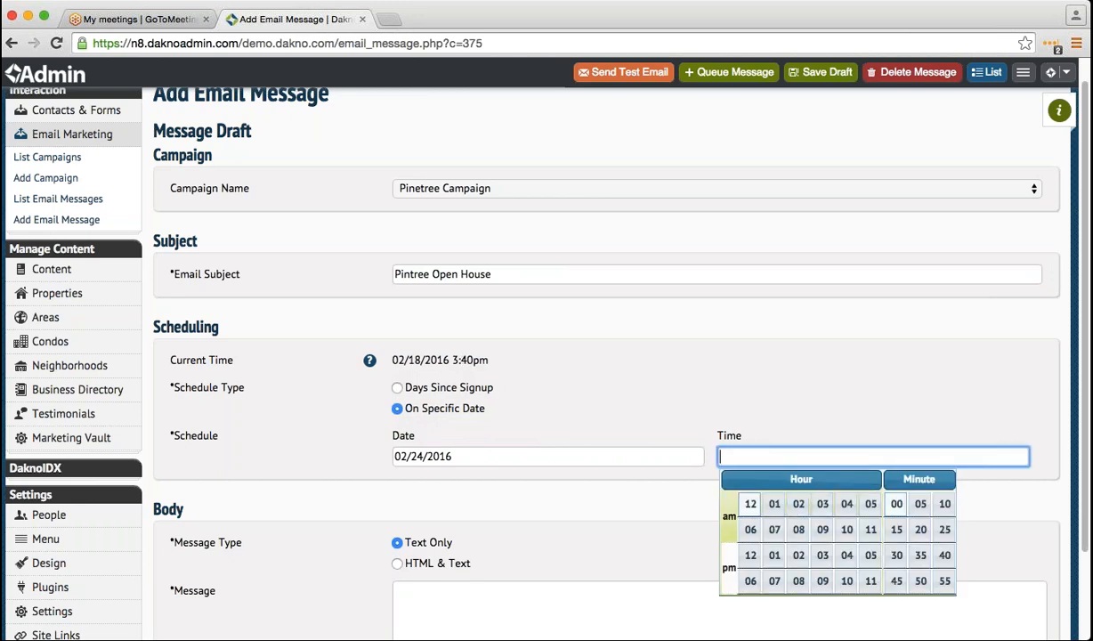
{"action": "left_click", "coordinate": [847, 527]}
{"action": "left_click", "coordinate": [666, 439]}
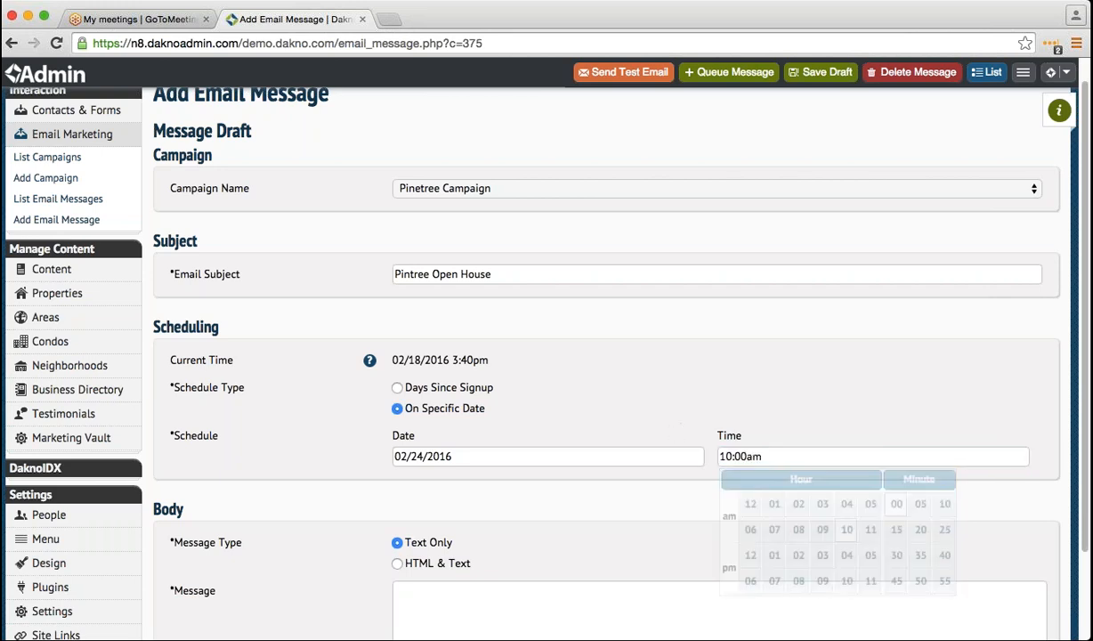
{"action": "scroll", "coordinate": [574, 478], "scroll_direction": "down", "scroll_amount": 3}
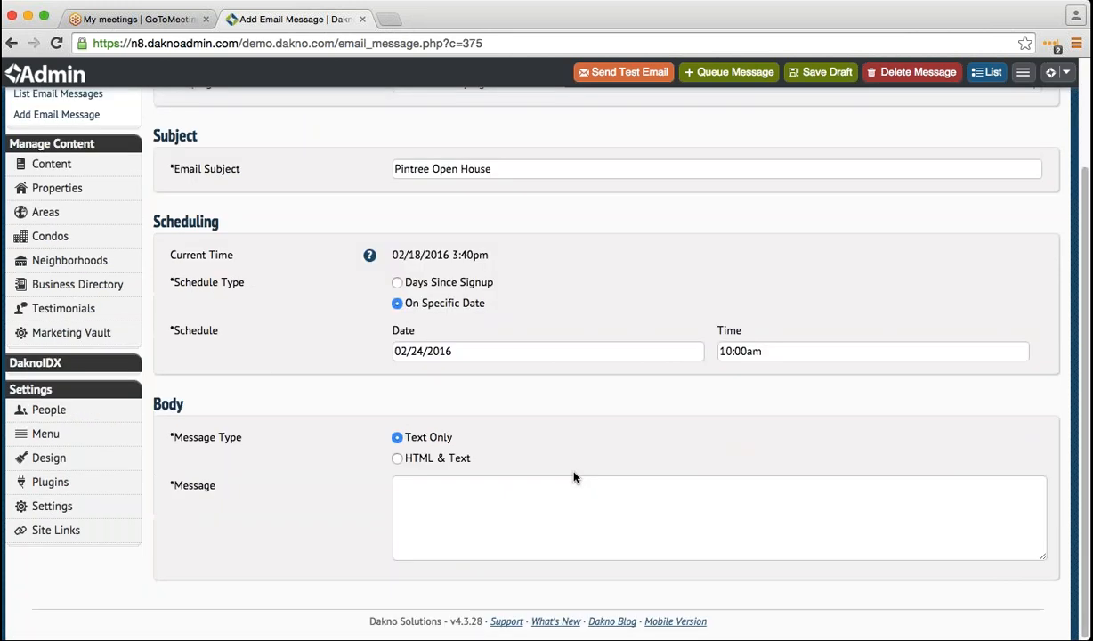
- Make the message HTML & Text with body 'idiewnnew' and text version 'uoienuinfuiwn'
{"action": "left_click", "coordinate": [397, 458]}
{"action": "scroll", "coordinate": [417, 481], "scroll_direction": "down", "scroll_amount": 1}
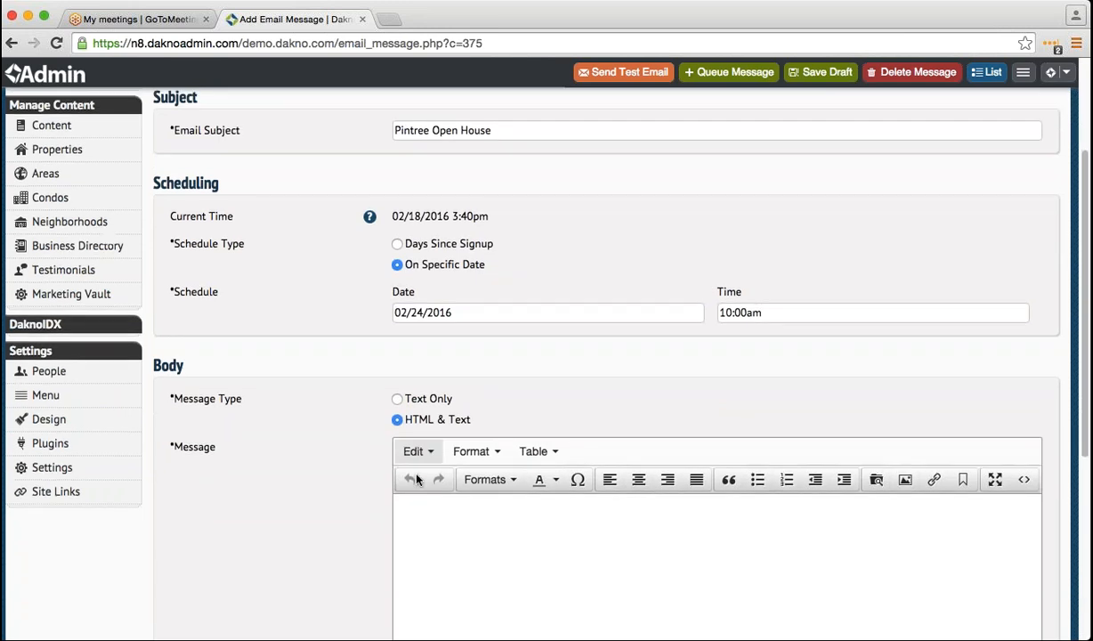
{"action": "scroll", "coordinate": [419, 463], "scroll_direction": "down", "scroll_amount": 3}
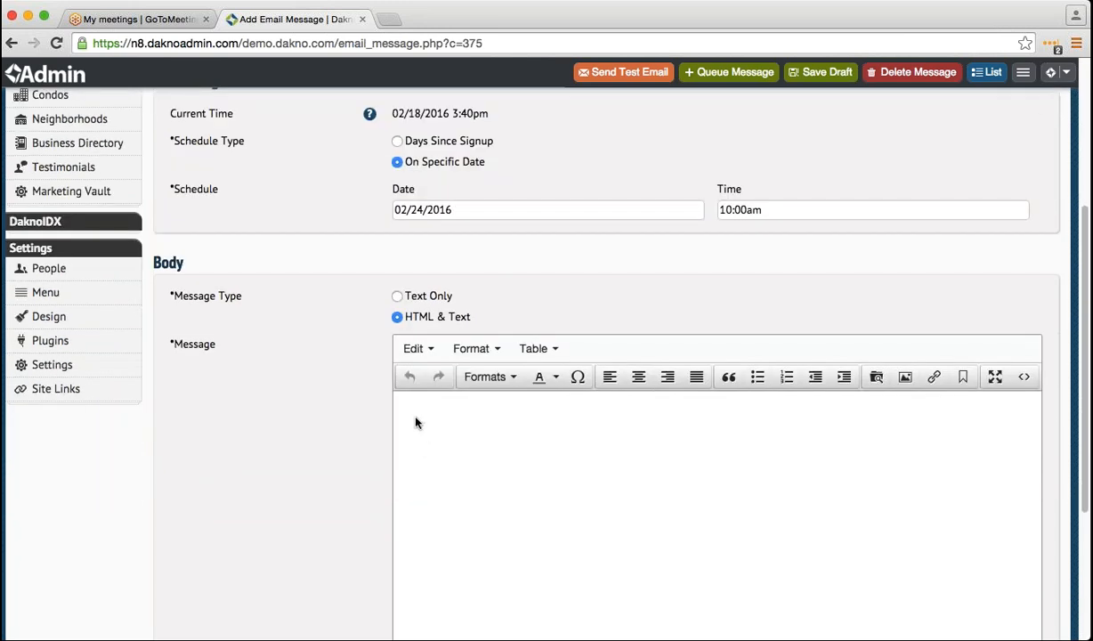
{"action": "left_click", "coordinate": [415, 408]}
{"action": "type", "text": "idiewnnew"}
{"action": "scroll", "coordinate": [414, 427], "scroll_direction": "down", "scroll_amount": 5}
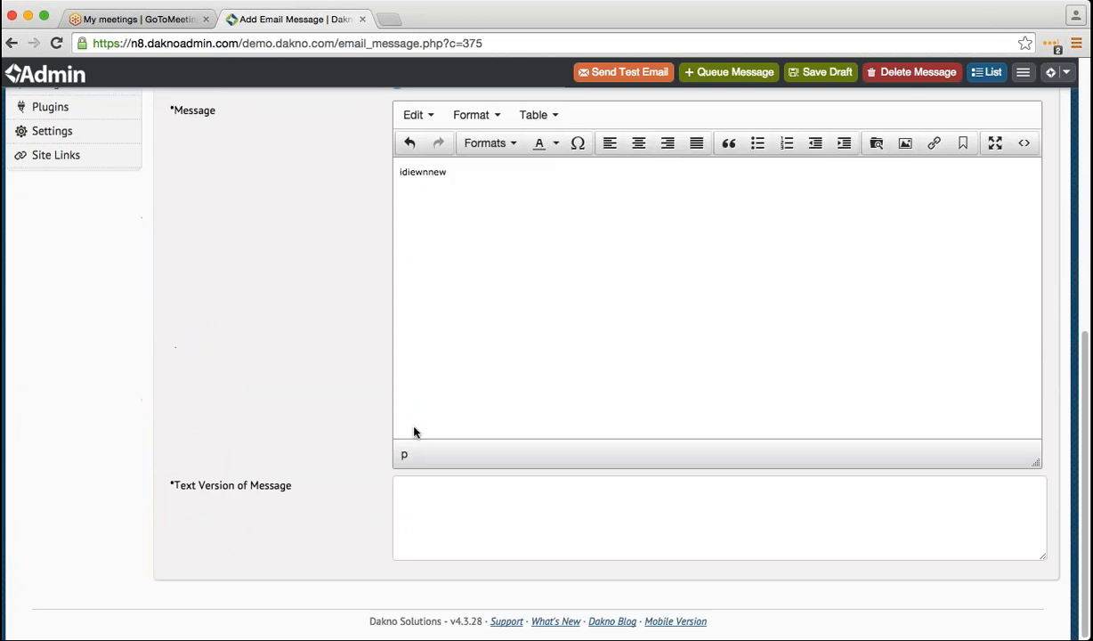
{"action": "left_click", "coordinate": [419, 488]}
{"action": "type", "text": "uoienuinfuiwn"}
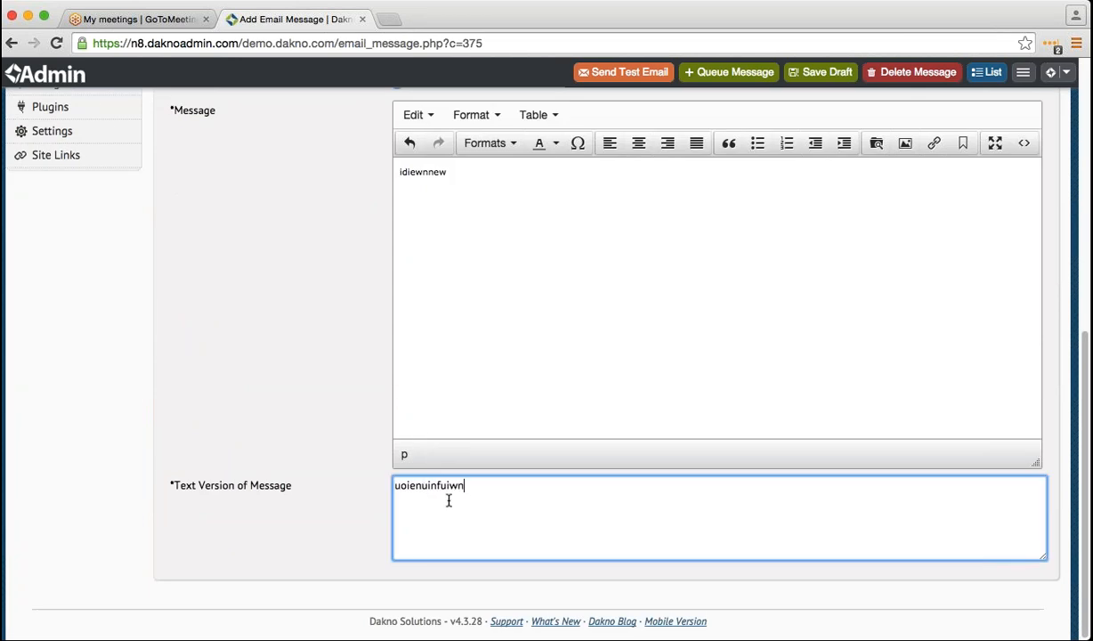
{"action": "scroll", "coordinate": [449, 501], "scroll_direction": "up", "scroll_amount": 12}
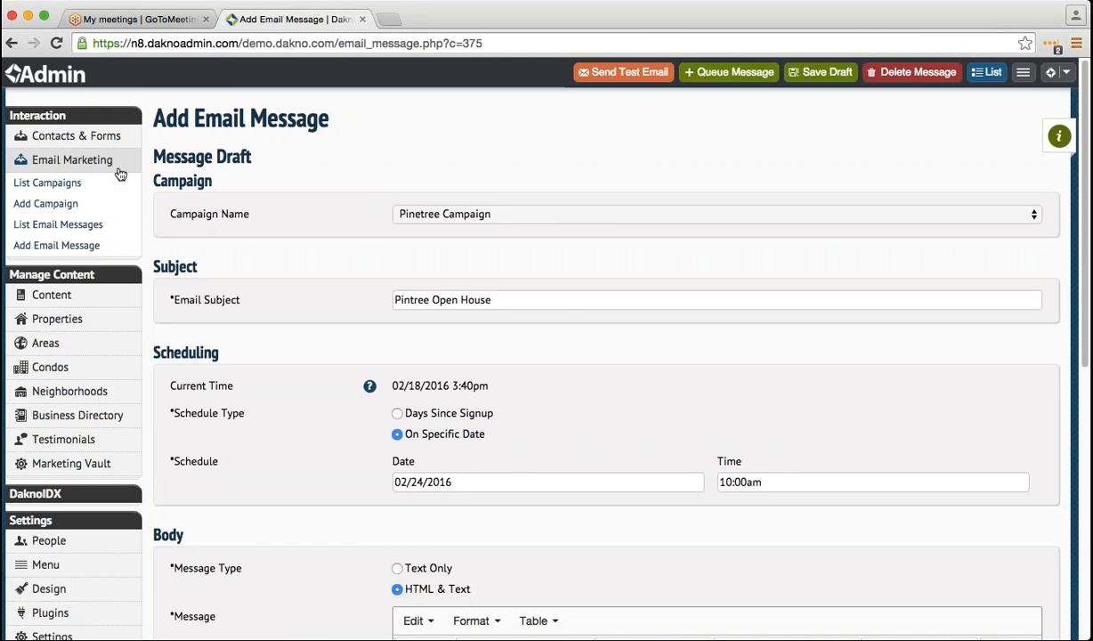
- Save the Pintree Open House draft and queue it for the campaign's contacts
{"action": "left_click", "coordinate": [812, 72]}
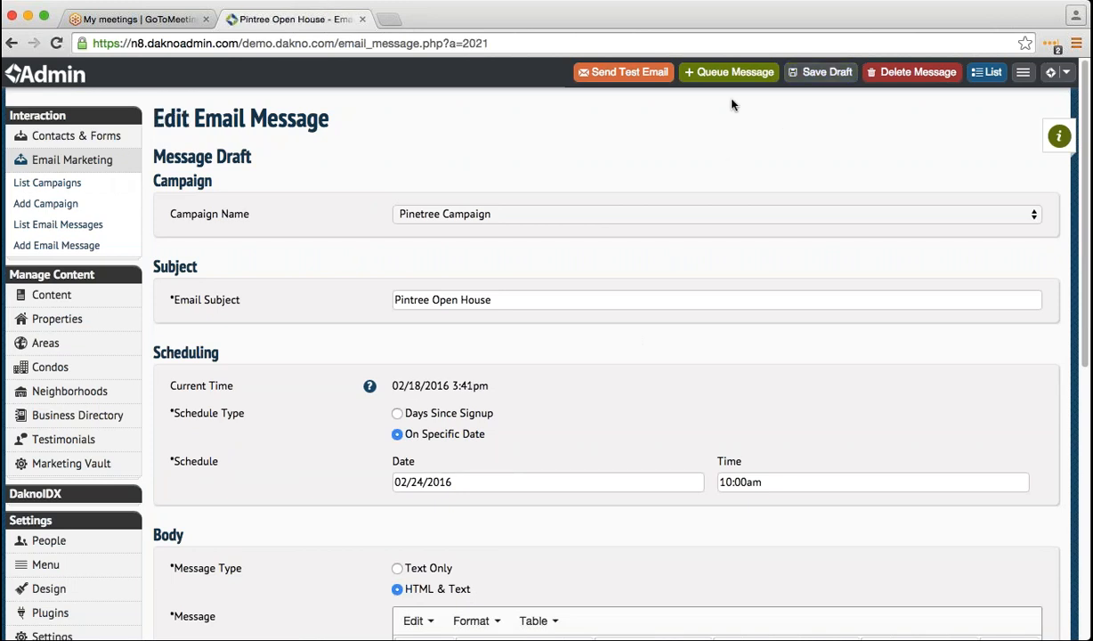
{"action": "left_click", "coordinate": [726, 72]}
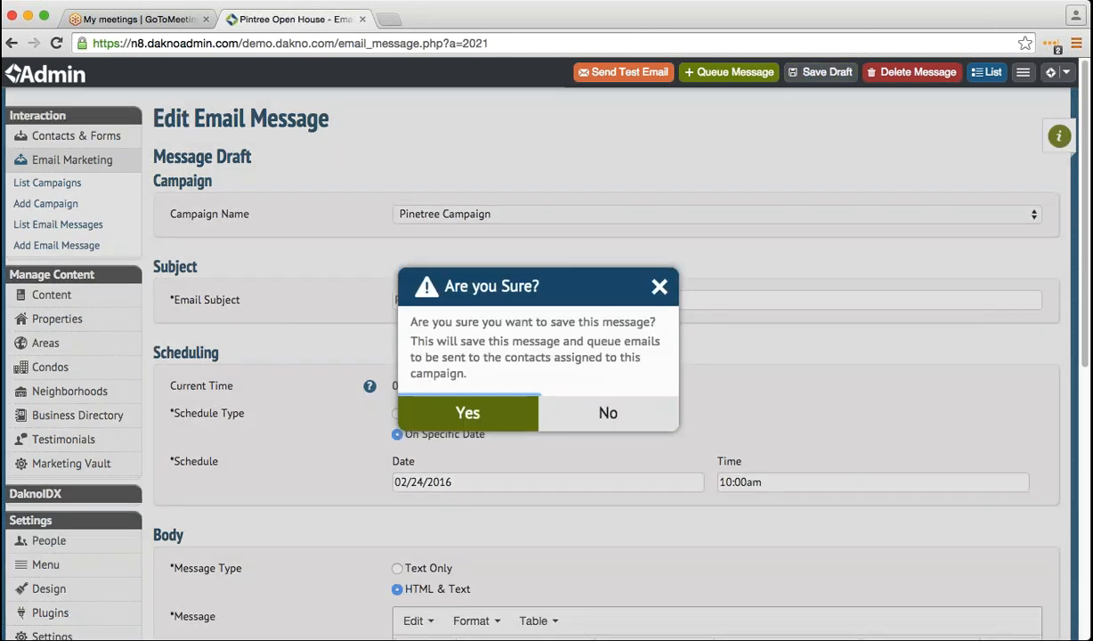
{"action": "left_click", "coordinate": [498, 410]}
{"action": "mouse_move", "coordinate": [114, 136]}
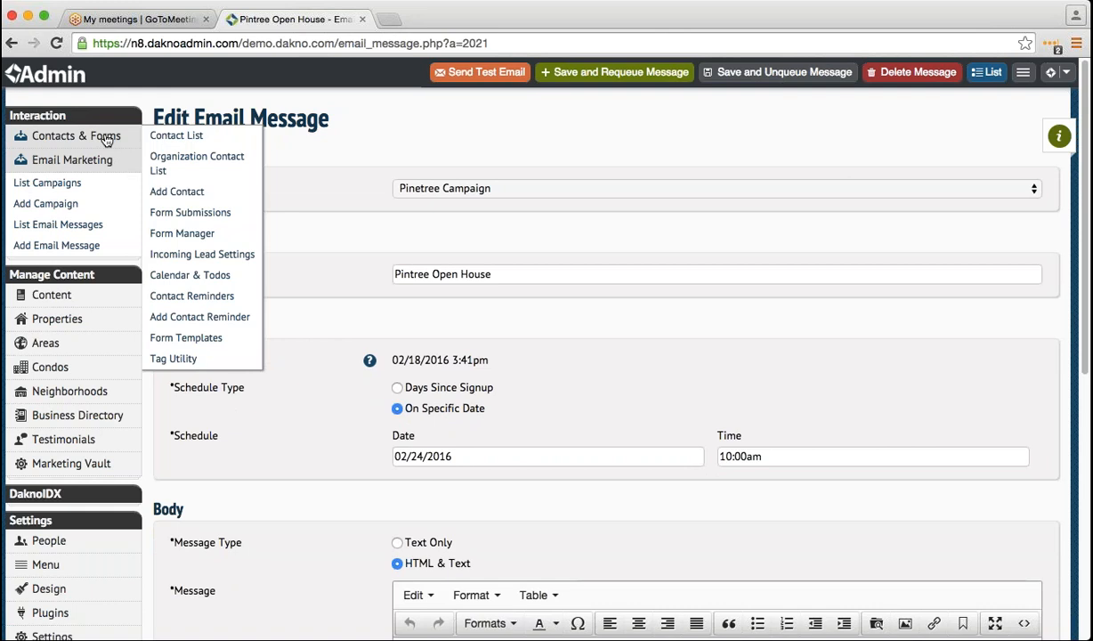
{"action": "left_click", "coordinate": [106, 137]}
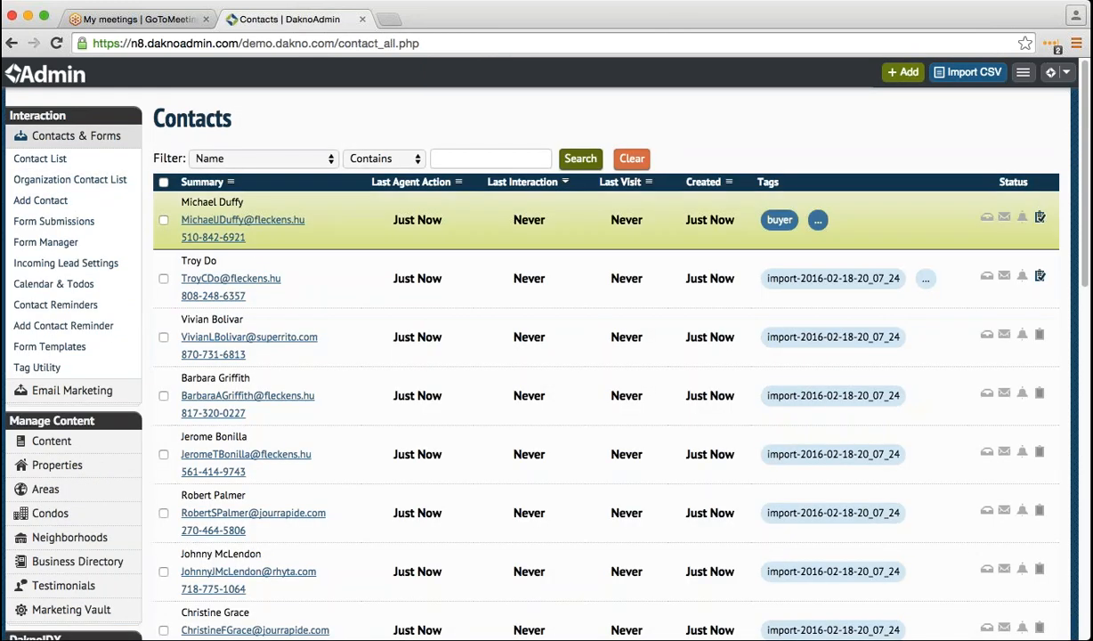
- Filter contacts by the tag Neighborhood-Pinetree, leaving two matches
{"action": "left_click", "coordinate": [261, 159]}
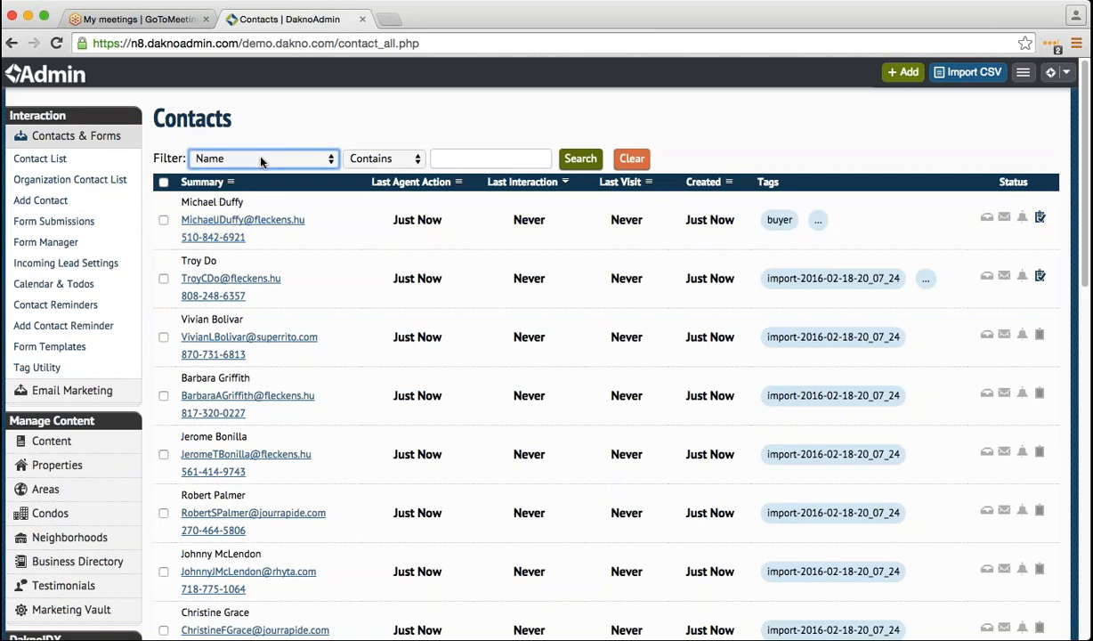
{"action": "left_click", "coordinate": [261, 283]}
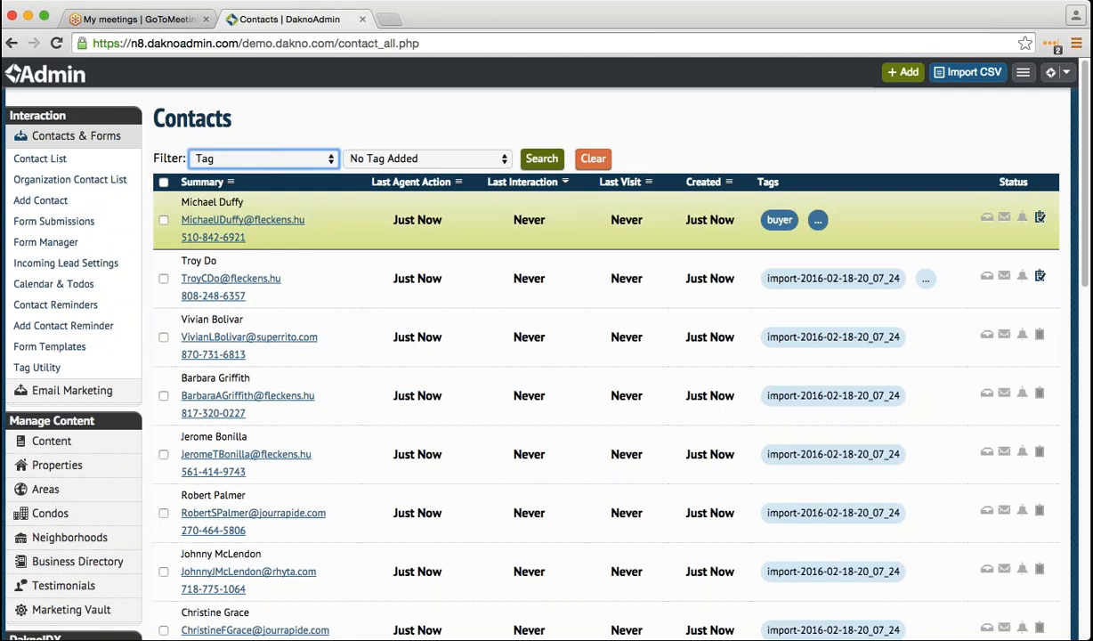
{"action": "left_click", "coordinate": [460, 491]}
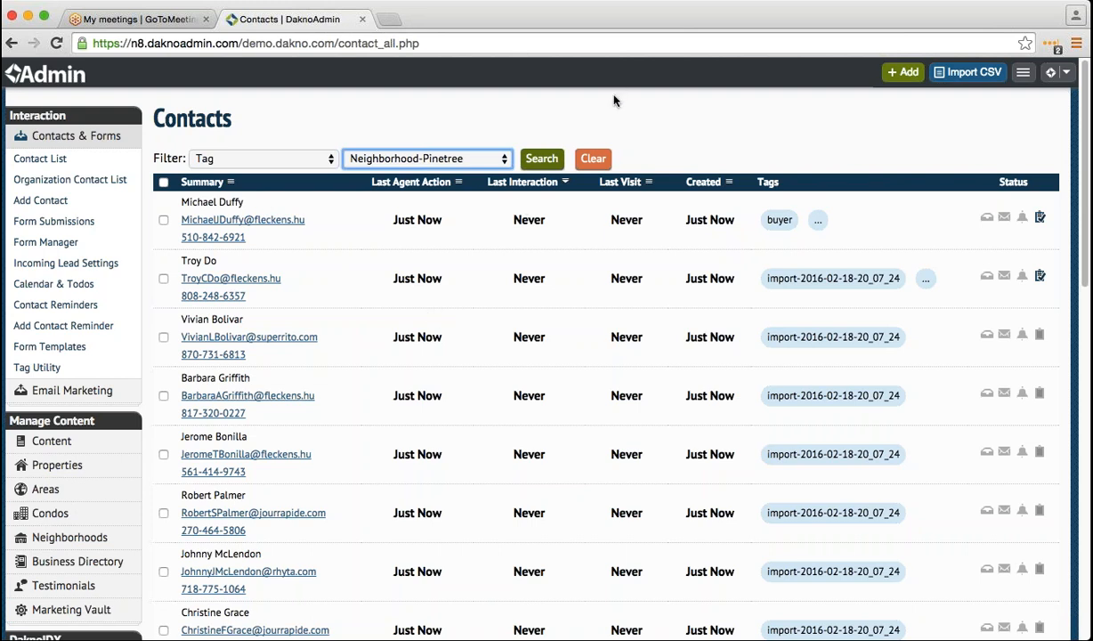
{"action": "left_click", "coordinate": [541, 158]}
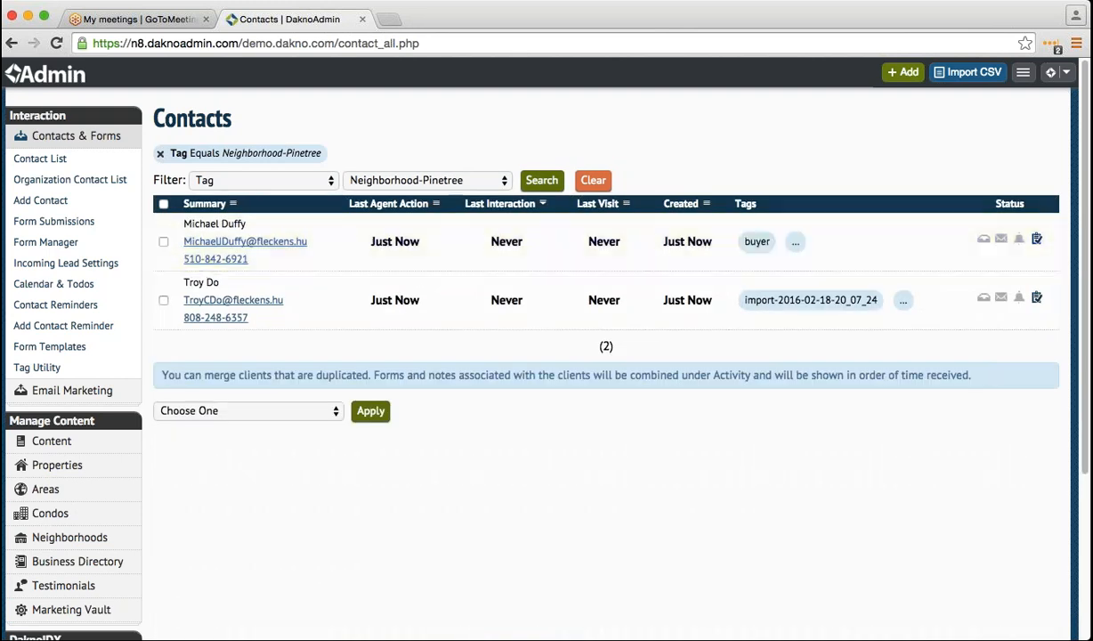
- Bulk-add both Neighborhood-Pinetree contacts to the Pinetree Campaign and dismiss the 0-added result
{"action": "left_click", "coordinate": [163, 203]}
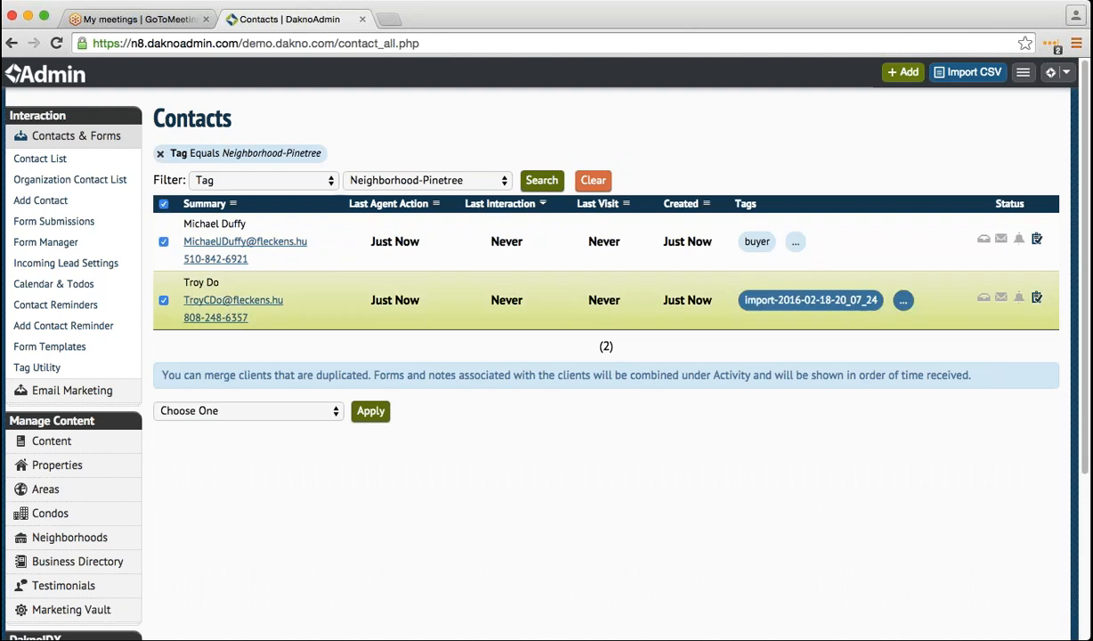
{"action": "left_click", "coordinate": [230, 410]}
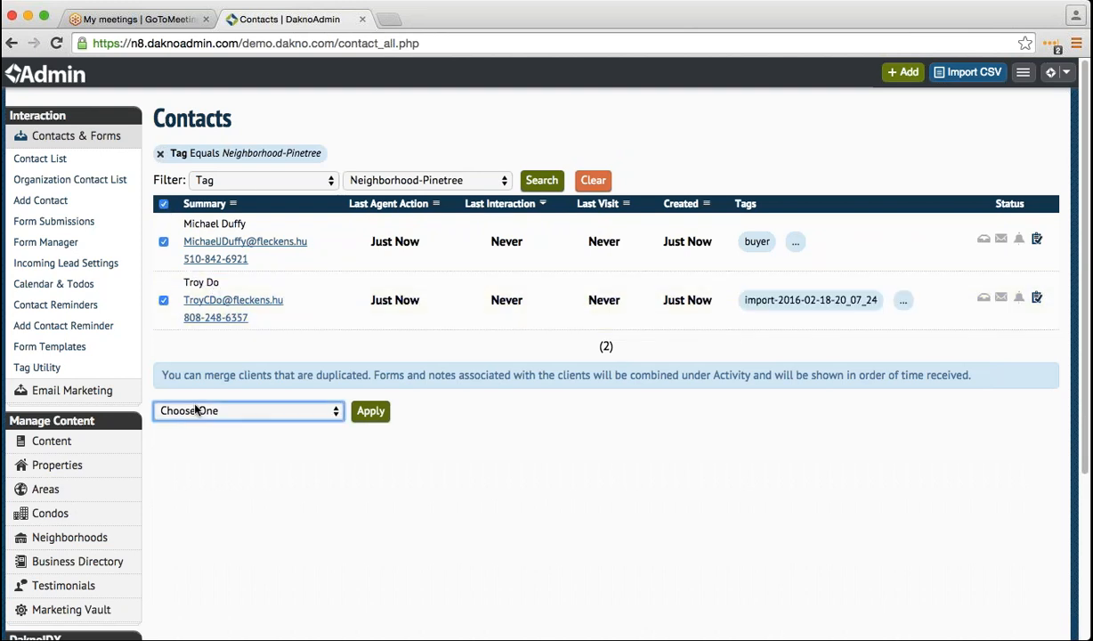
{"action": "key", "text": "Down"}
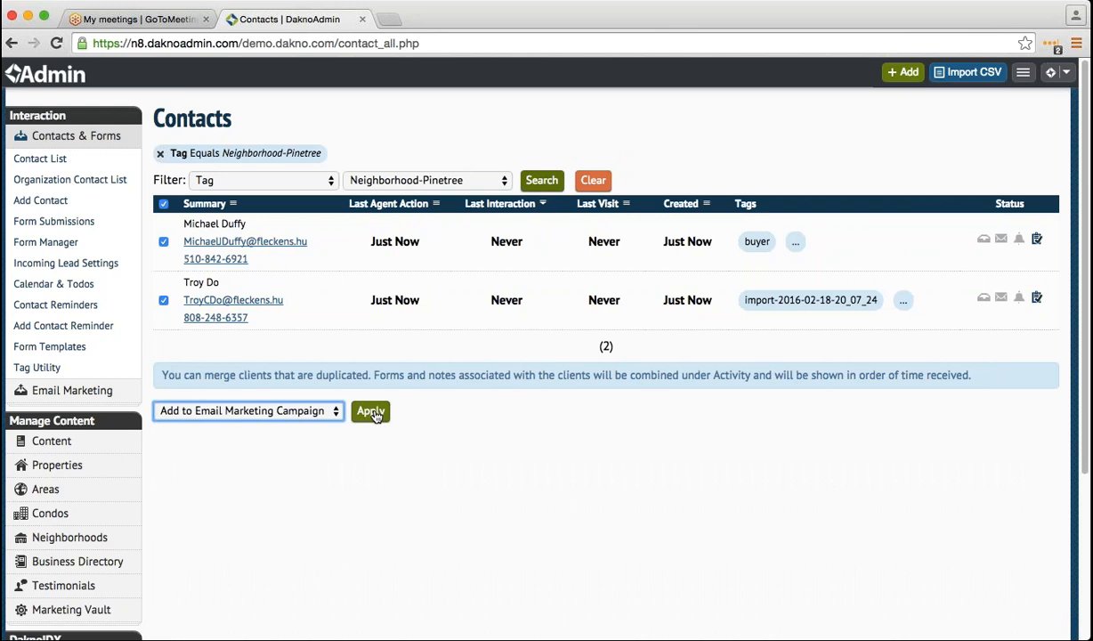
{"action": "left_click", "coordinate": [371, 410]}
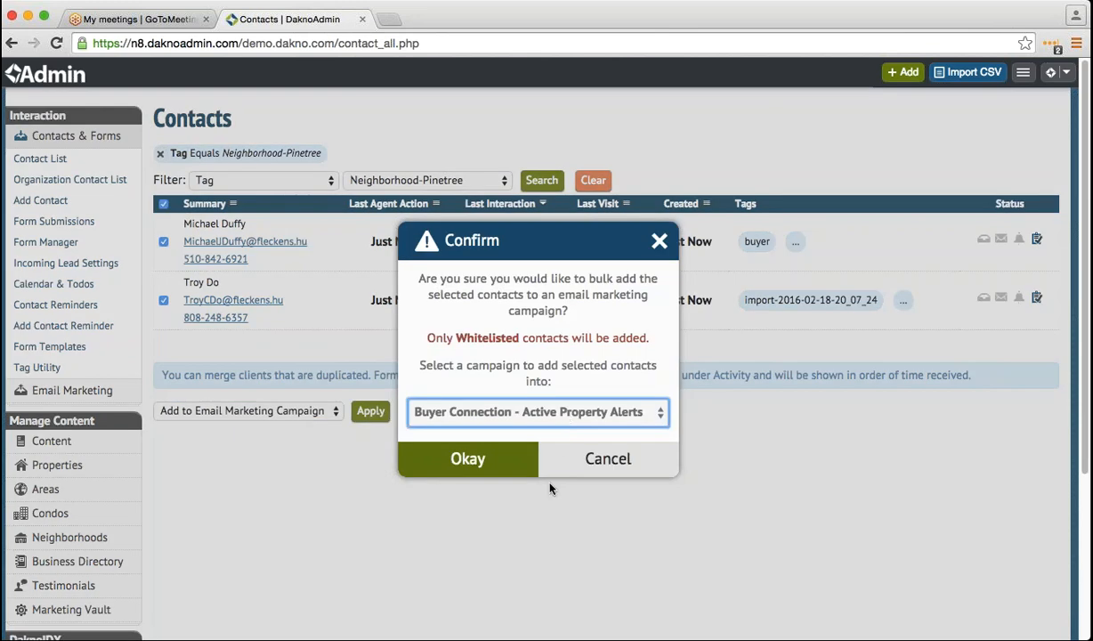
{"action": "key", "text": "Down"}
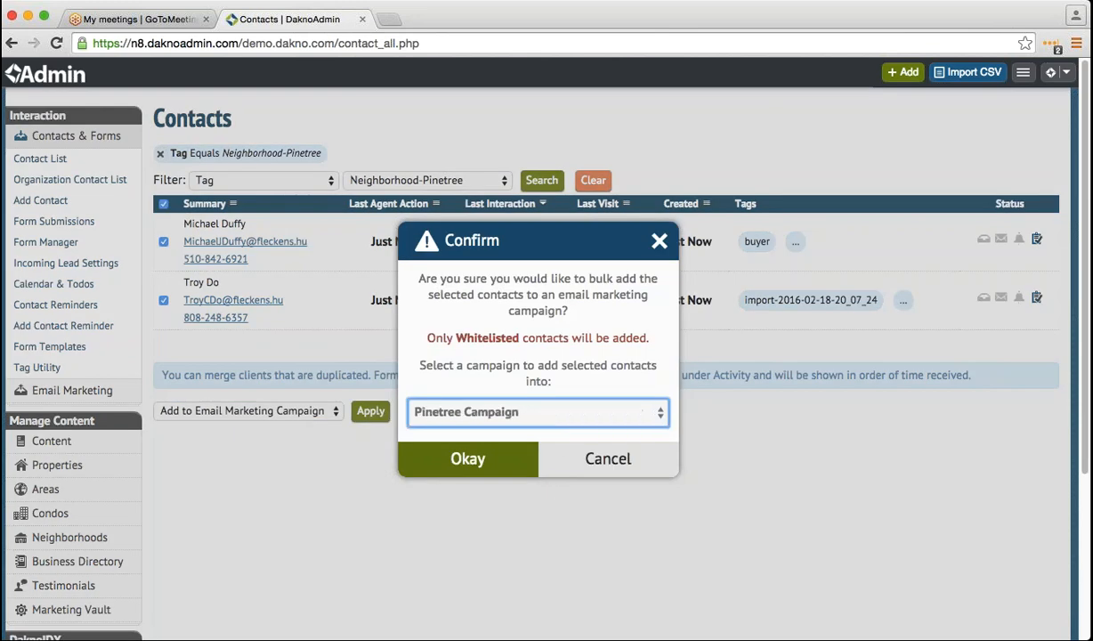
{"action": "left_click", "coordinate": [467, 462]}
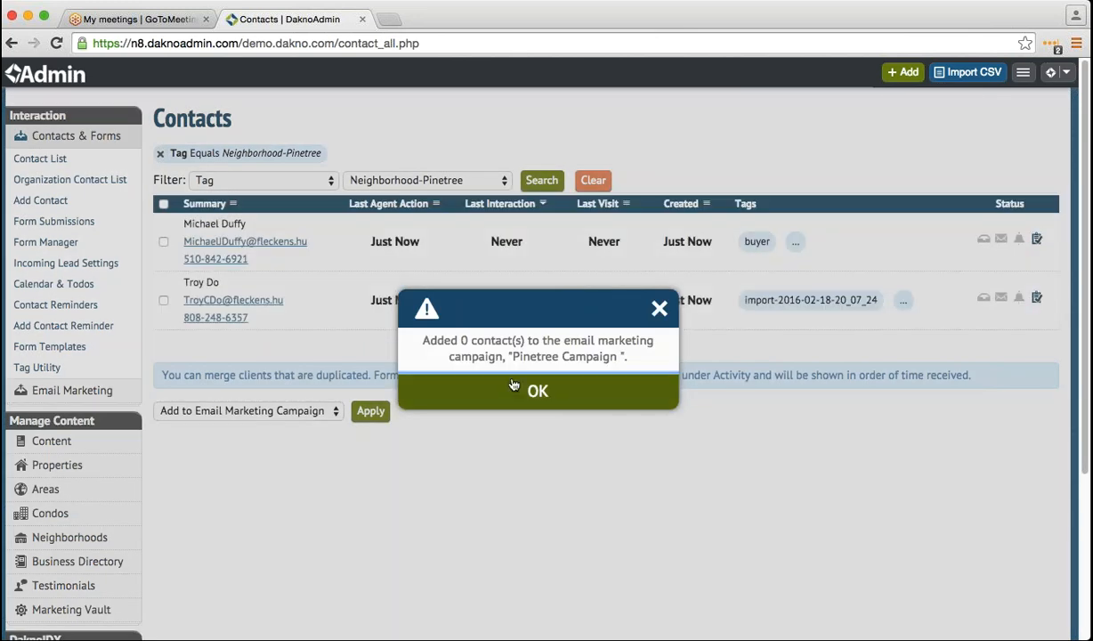
{"action": "left_click", "coordinate": [513, 385]}
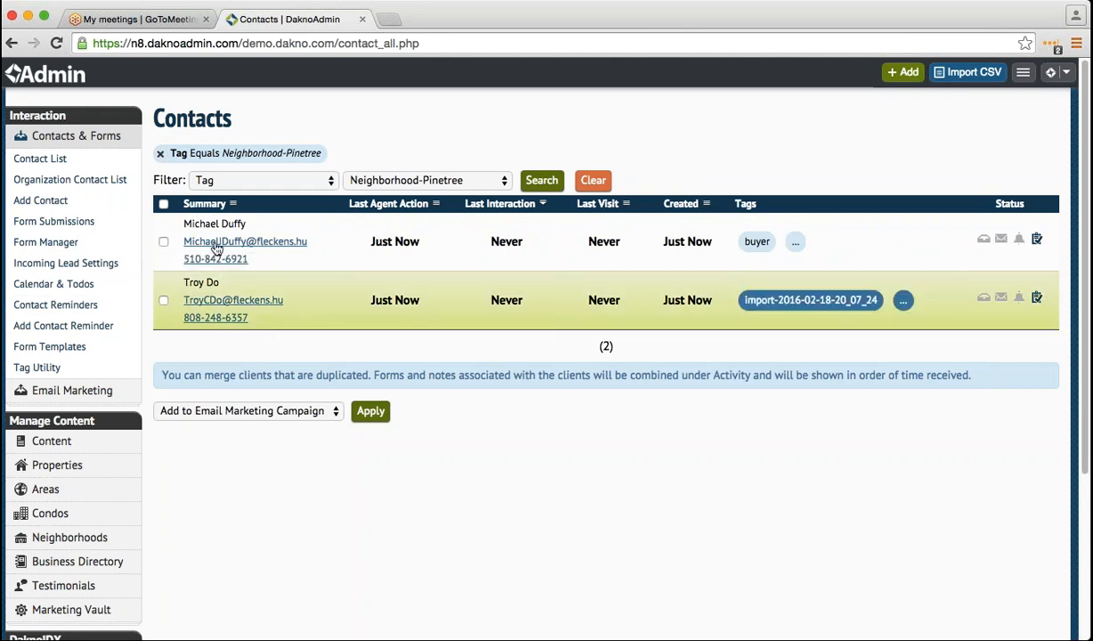
- Clear the Neighborhood-Pinetree tag filter and open the People List showing the two admin users
{"action": "left_click", "coordinate": [160, 153]}
{"action": "scroll", "coordinate": [144, 471], "scroll_direction": "down", "scroll_amount": 3}
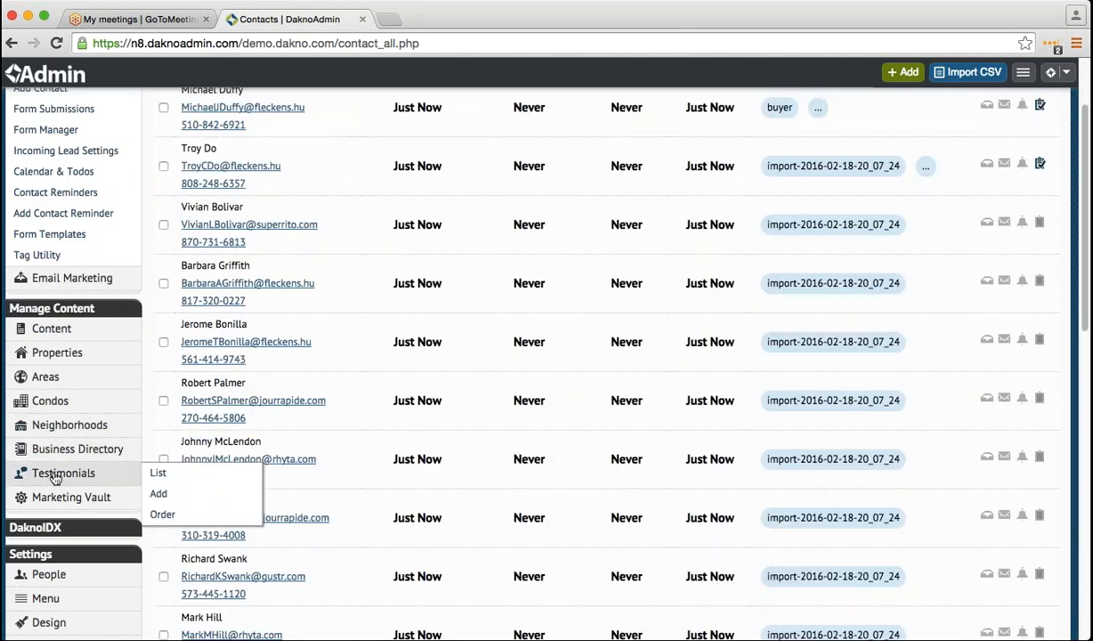
{"action": "scroll", "coordinate": [56, 479], "scroll_direction": "down", "scroll_amount": 3}
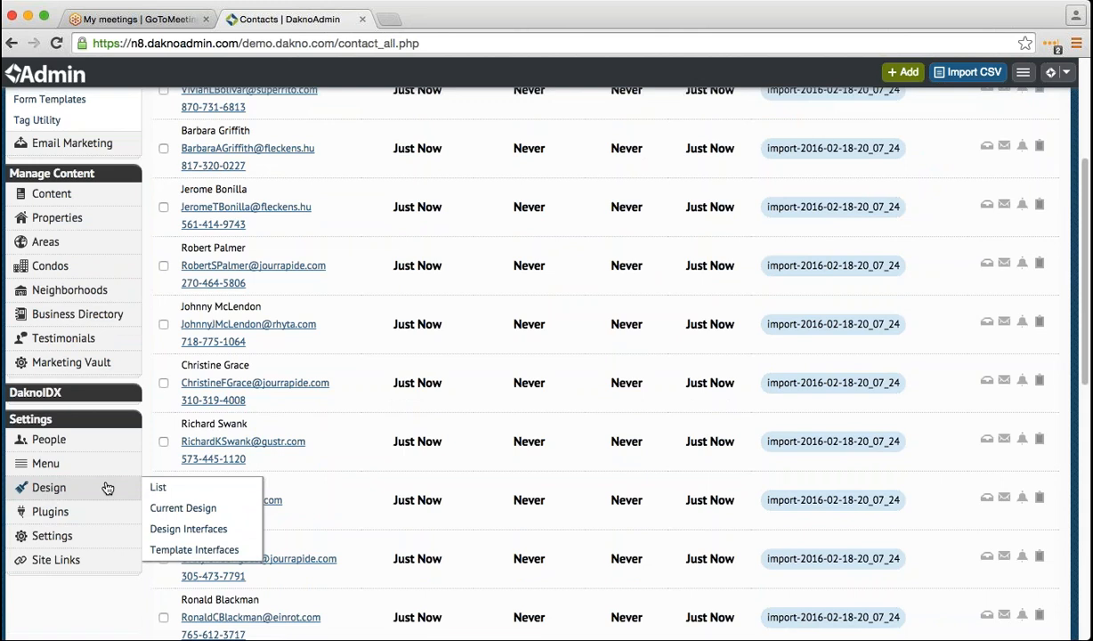
{"action": "mouse_move", "coordinate": [114, 445]}
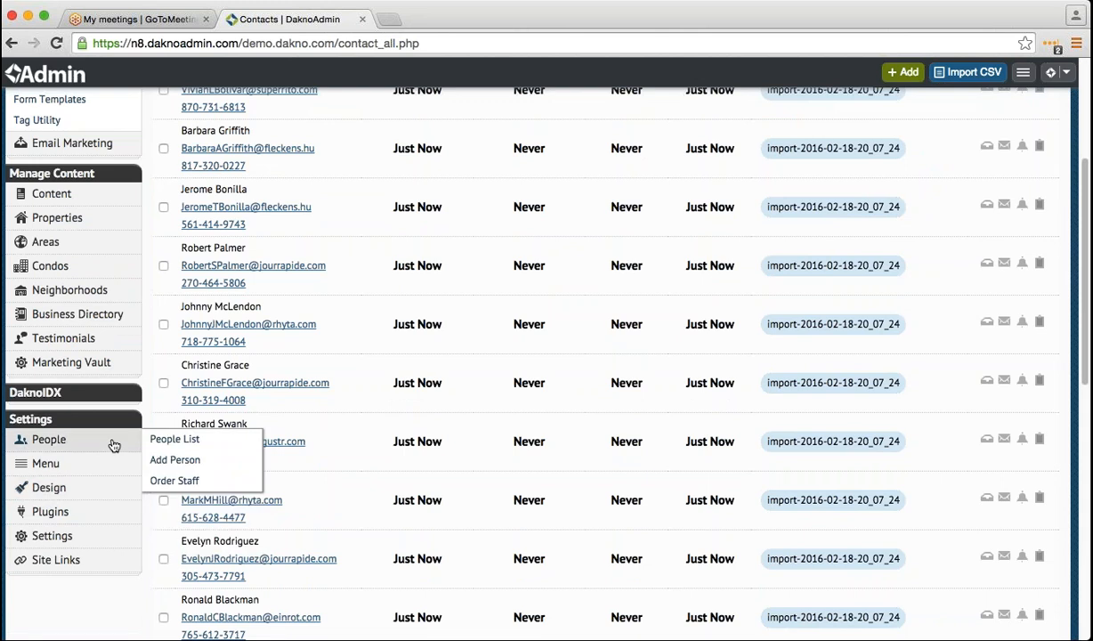
{"action": "left_click", "coordinate": [114, 446]}
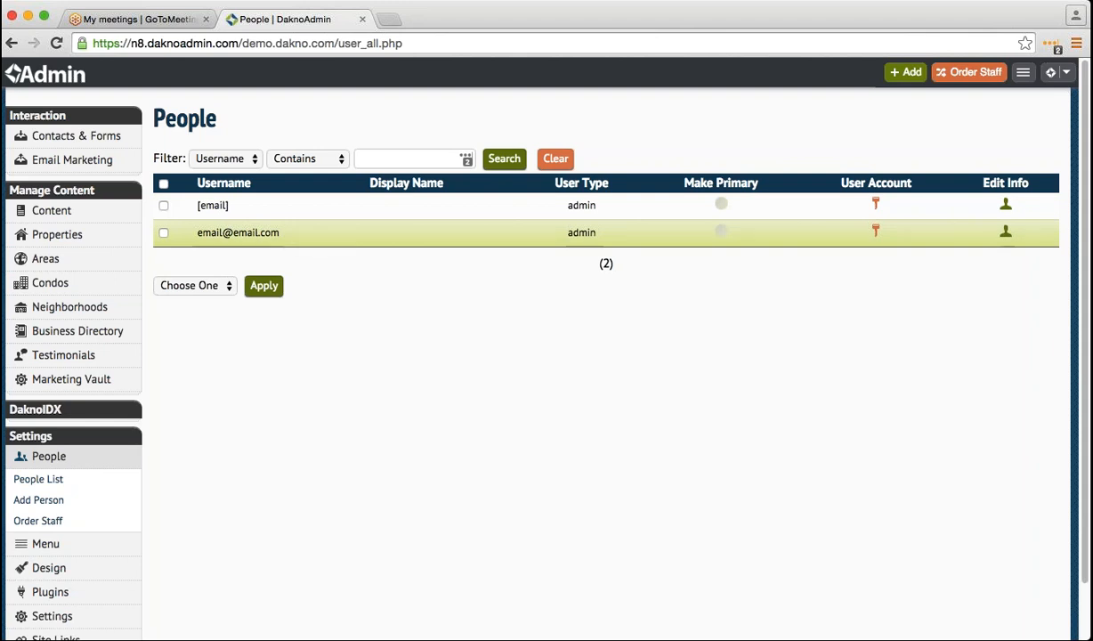
{"action": "left_click", "coordinate": [908, 71]}
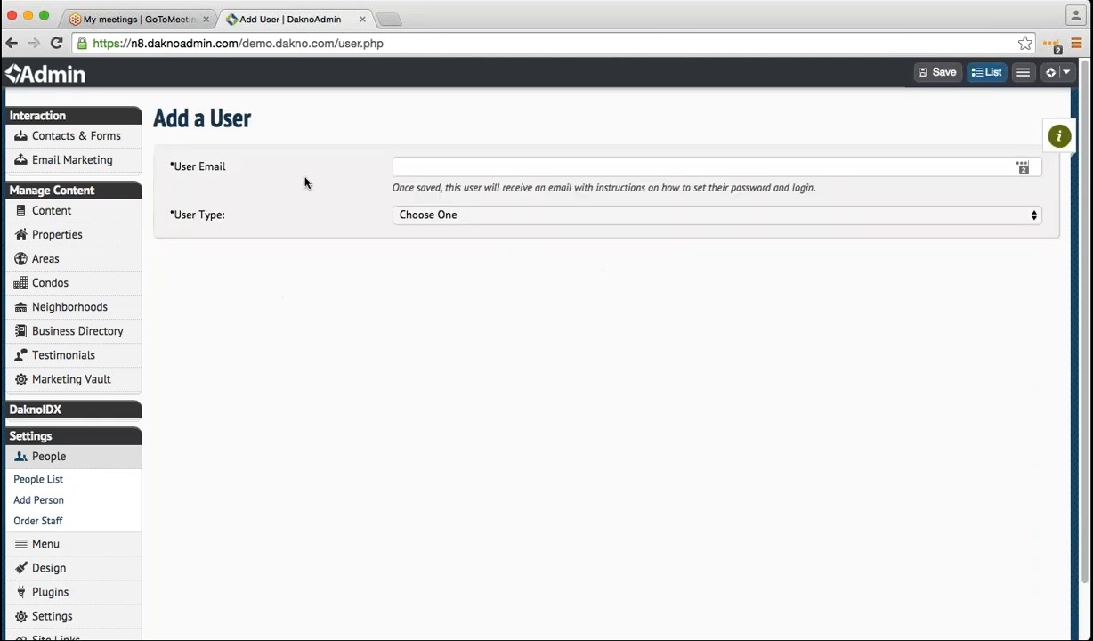
{"action": "left_click", "coordinate": [13, 44]}
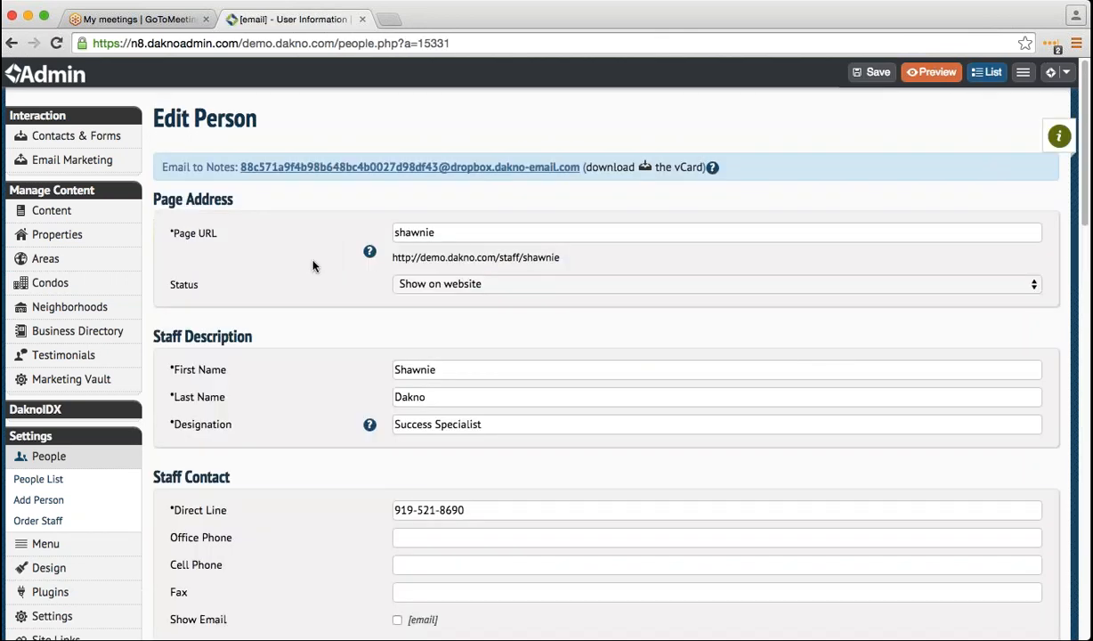
{"action": "left_click", "coordinate": [12, 43]}
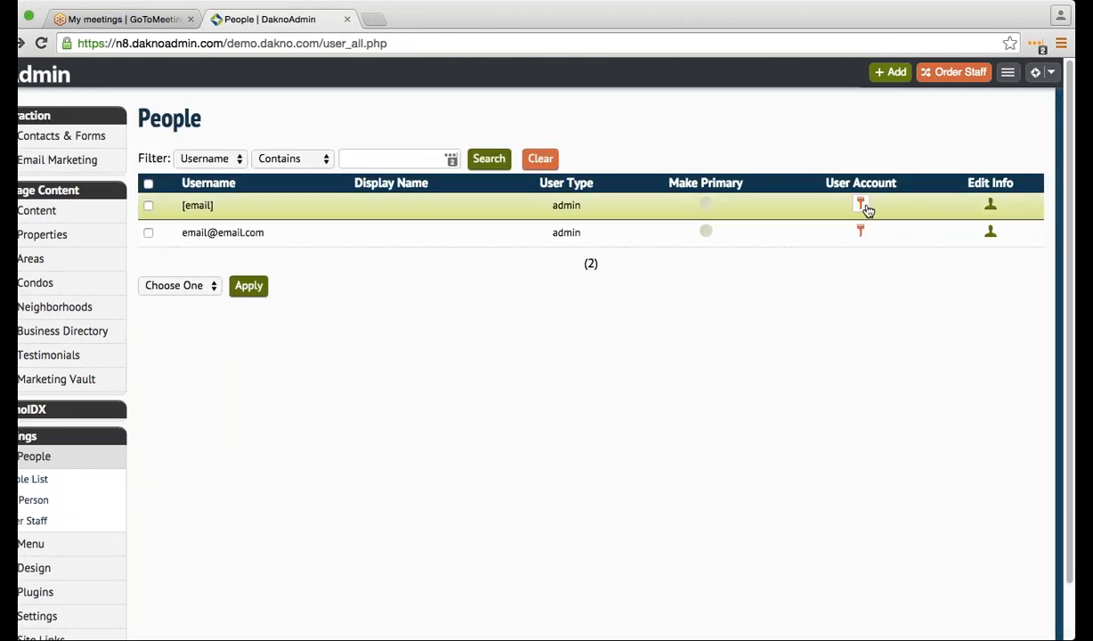
{"action": "left_click", "coordinate": [862, 206]}
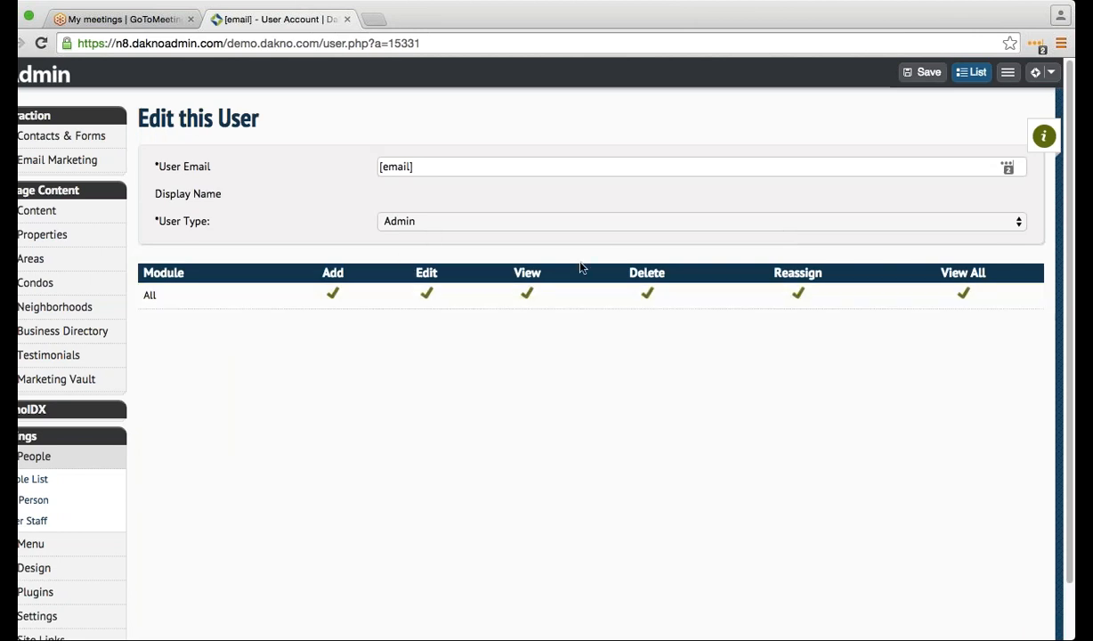
{"action": "left_click", "coordinate": [587, 232]}
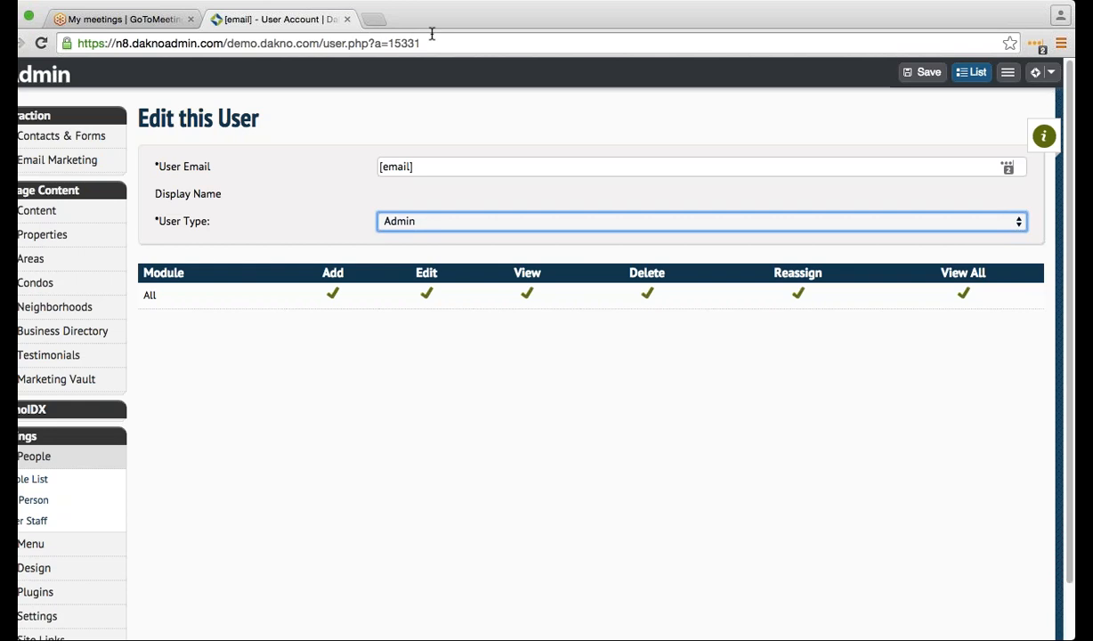
{"action": "left_click", "coordinate": [14, 43]}
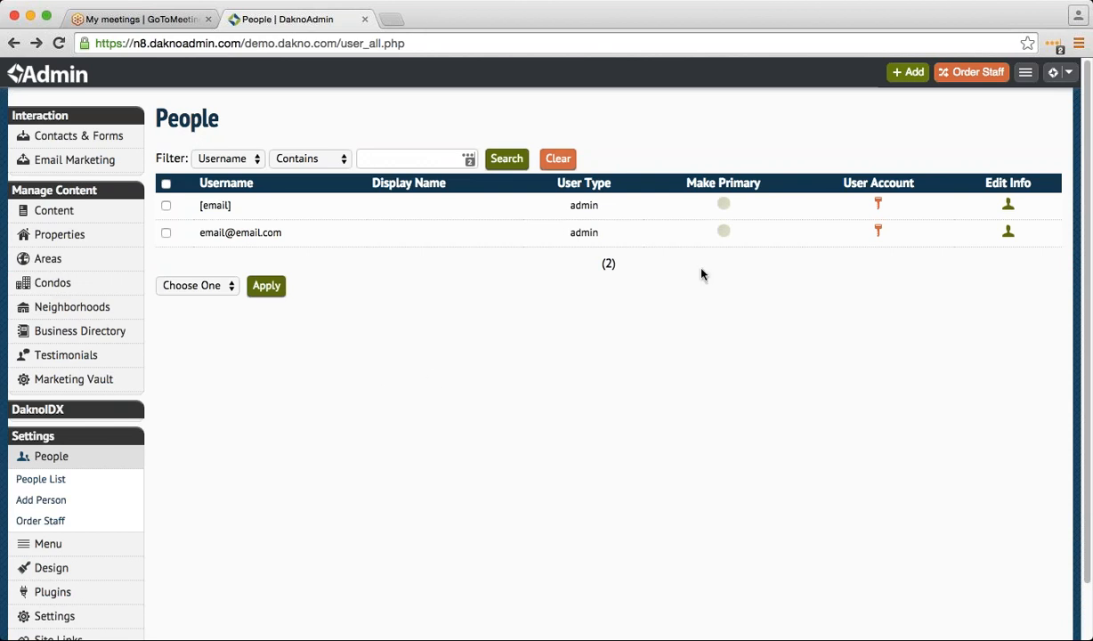
- Add a new user with the new user's e-mail, user type Limited, and save it
{"action": "left_click", "coordinate": [901, 77]}
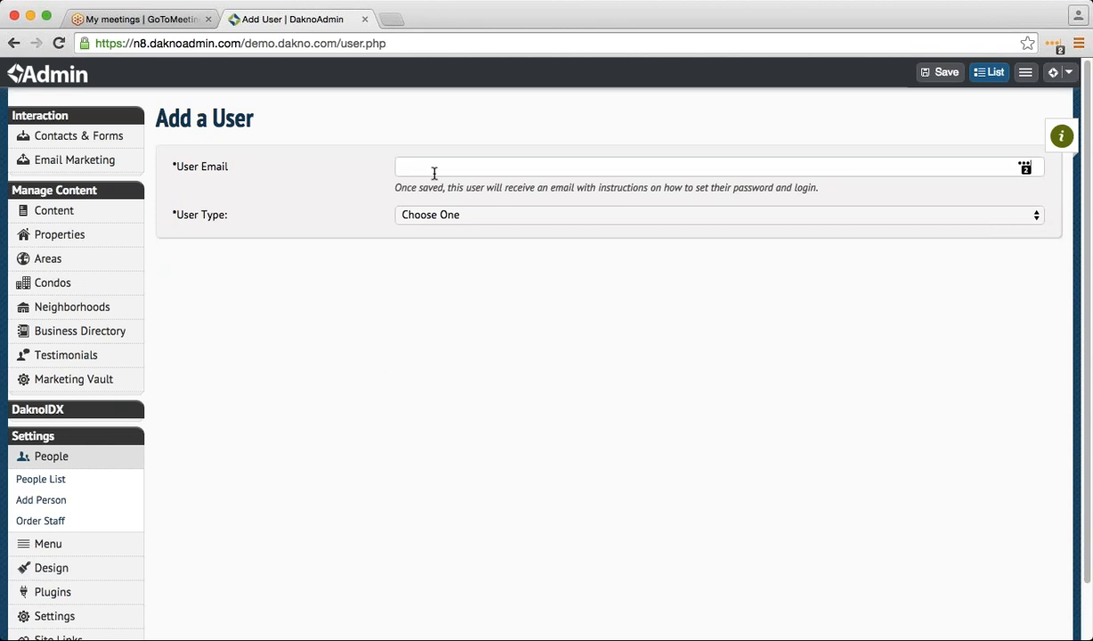
{"action": "left_click", "coordinate": [435, 171]}
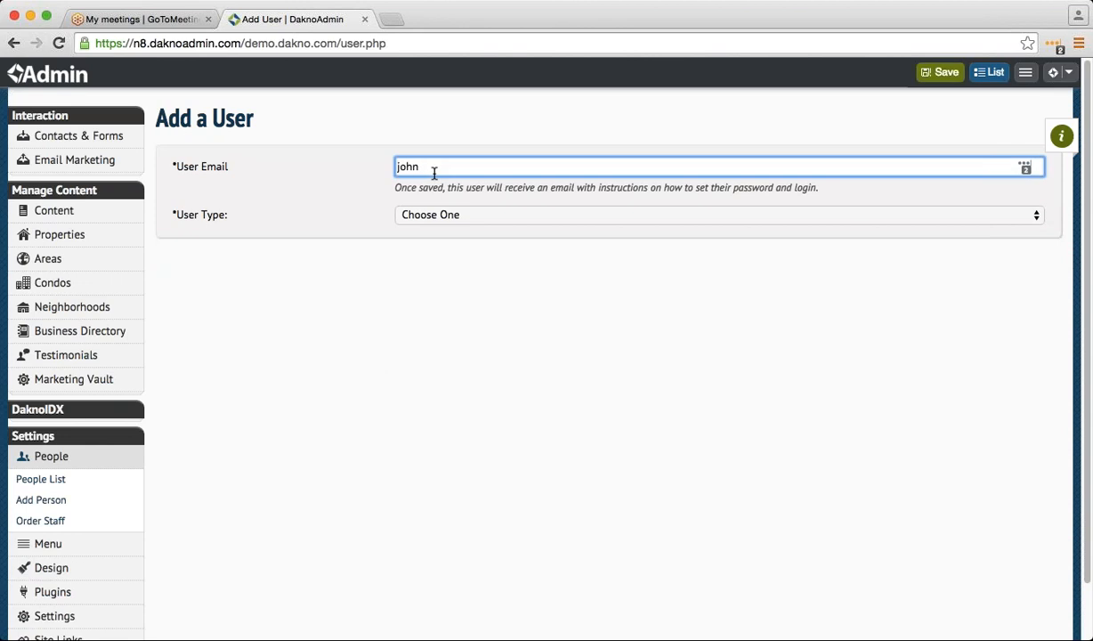
{"action": "key", "text": "Tab"}
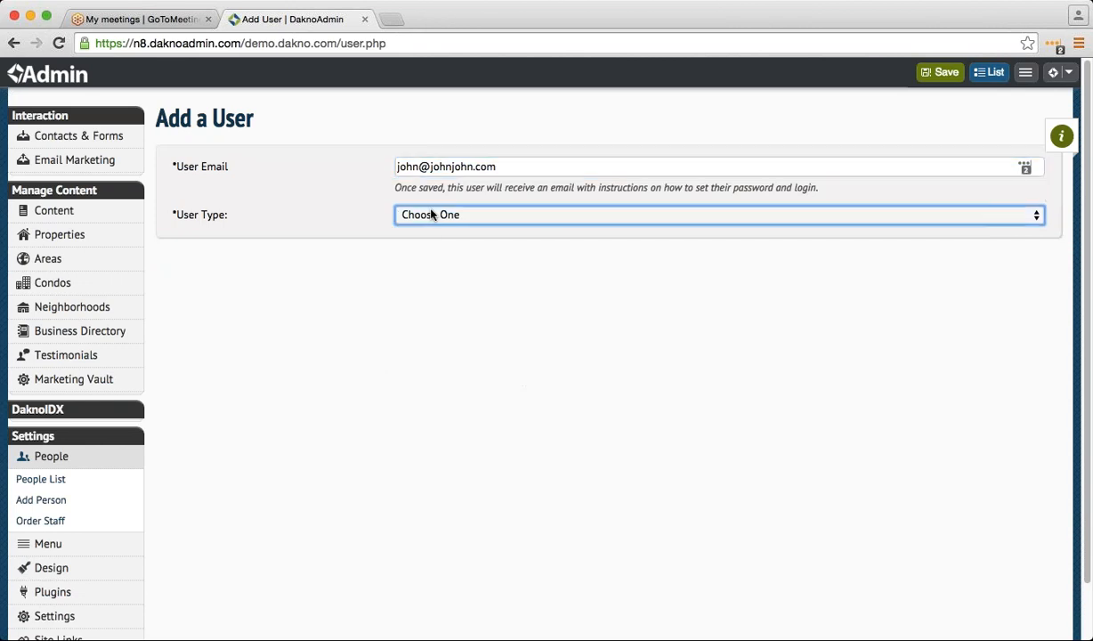
{"action": "key", "text": "l"}
{"action": "left_click", "coordinate": [919, 72]}
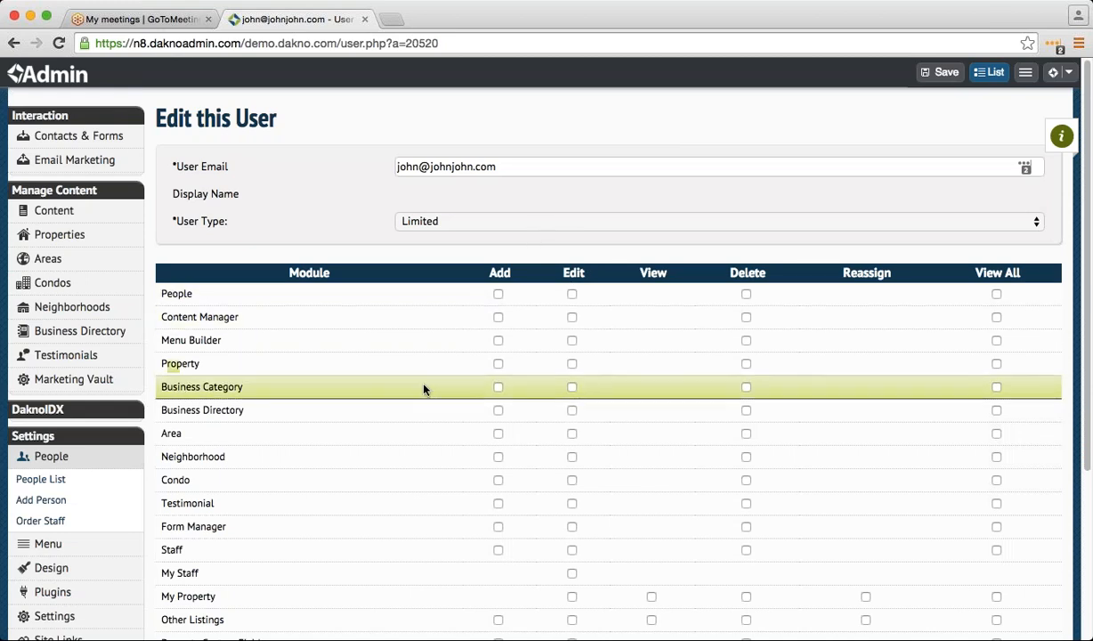
- Review the new user's per-module Add/Edit/View/Delete permission grid, all unchecked
{"action": "scroll", "coordinate": [424, 389], "scroll_direction": "down", "scroll_amount": 2}
{"action": "scroll", "coordinate": [424, 389], "scroll_direction": "down", "scroll_amount": 1}
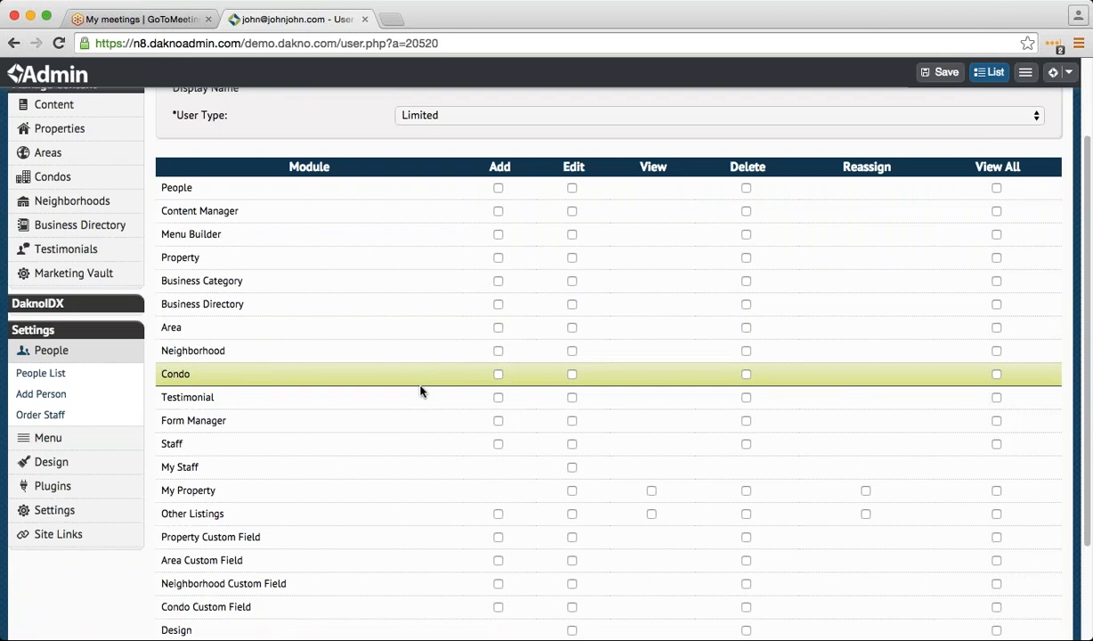
{"action": "scroll", "coordinate": [301, 444], "scroll_direction": "up", "scroll_amount": 1}
{"action": "scroll", "coordinate": [90, 353], "scroll_direction": "up", "scroll_amount": 3}
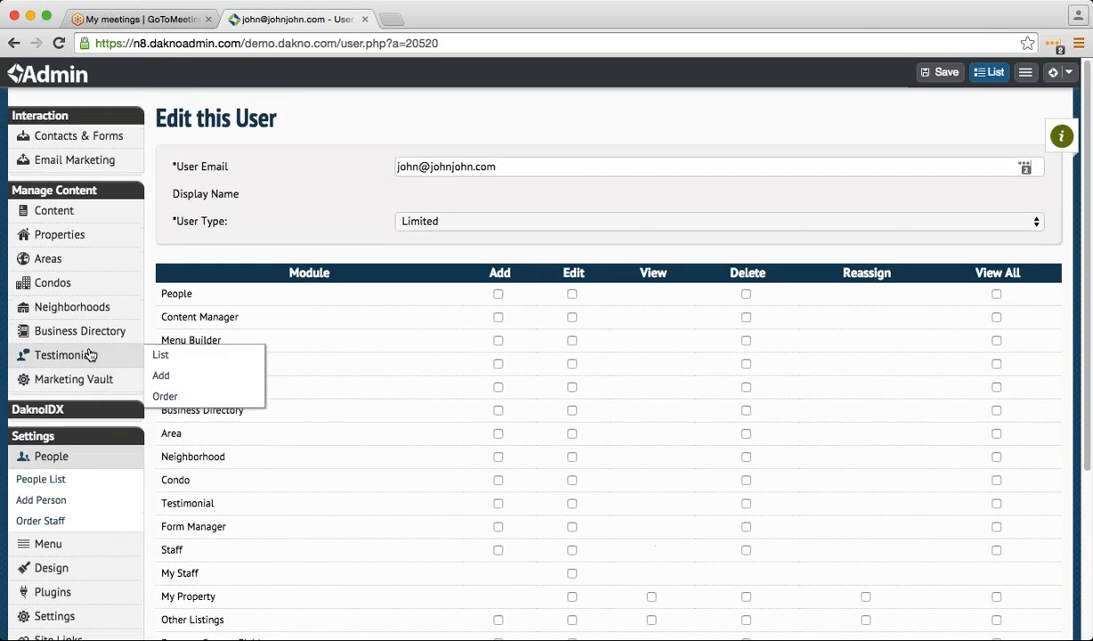
{"action": "mouse_move", "coordinate": [81, 160]}
{"action": "mouse_move", "coordinate": [119, 390]}
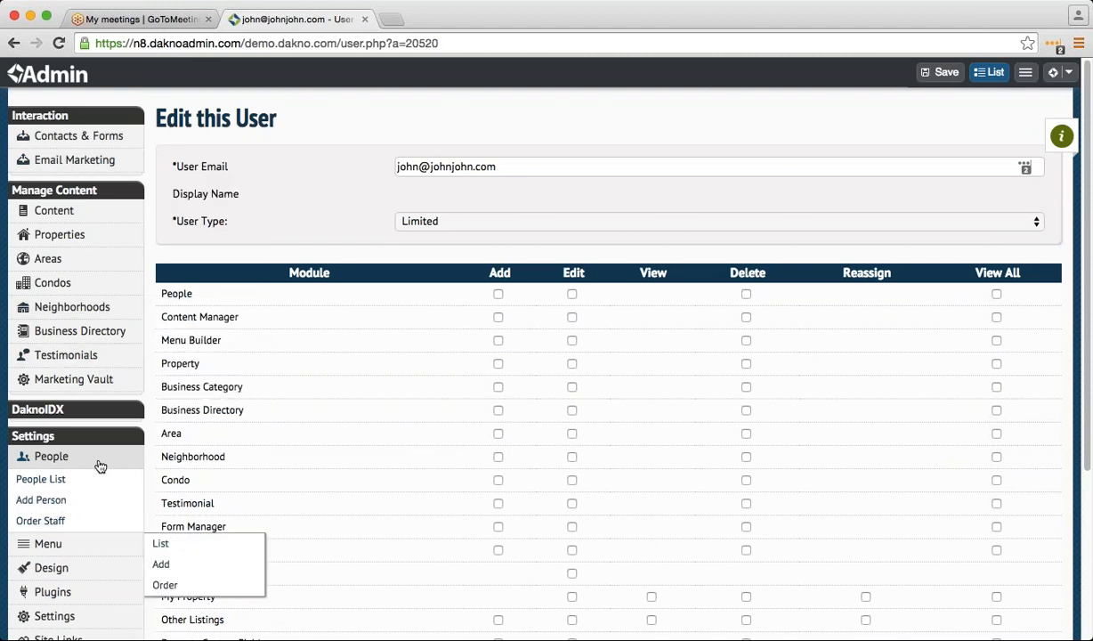
{"action": "mouse_move", "coordinate": [96, 267]}
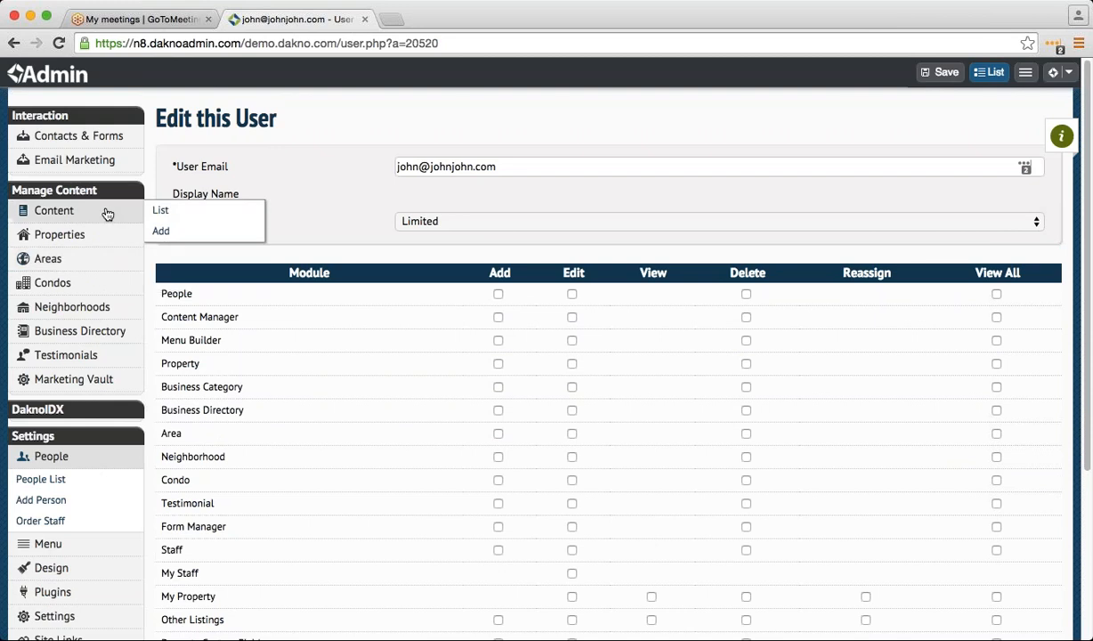
{"action": "scroll", "coordinate": [267, 463], "scroll_direction": "down", "scroll_amount": 1}
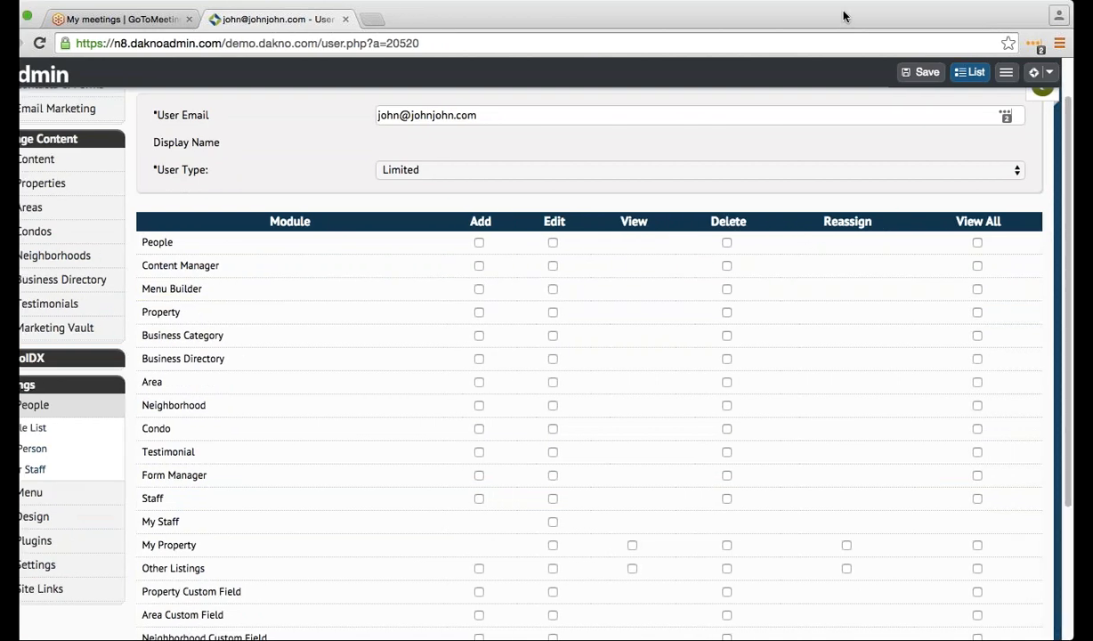
{"action": "left_click", "coordinate": [1066, 15]}
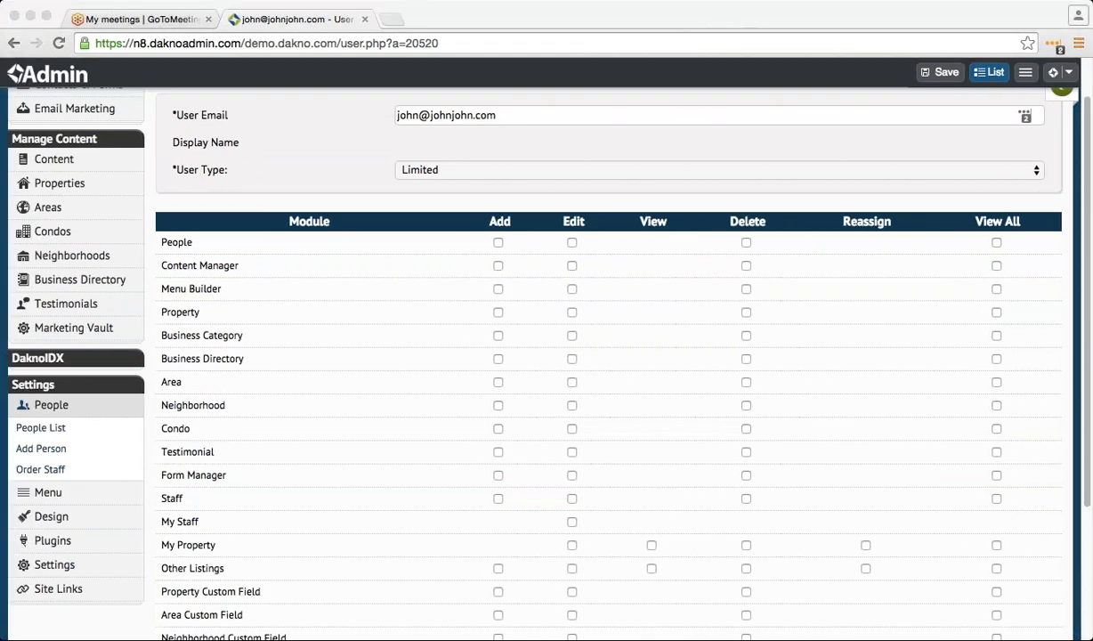
{"action": "scroll", "coordinate": [382, 343], "scroll_direction": "down", "scroll_amount": 2}
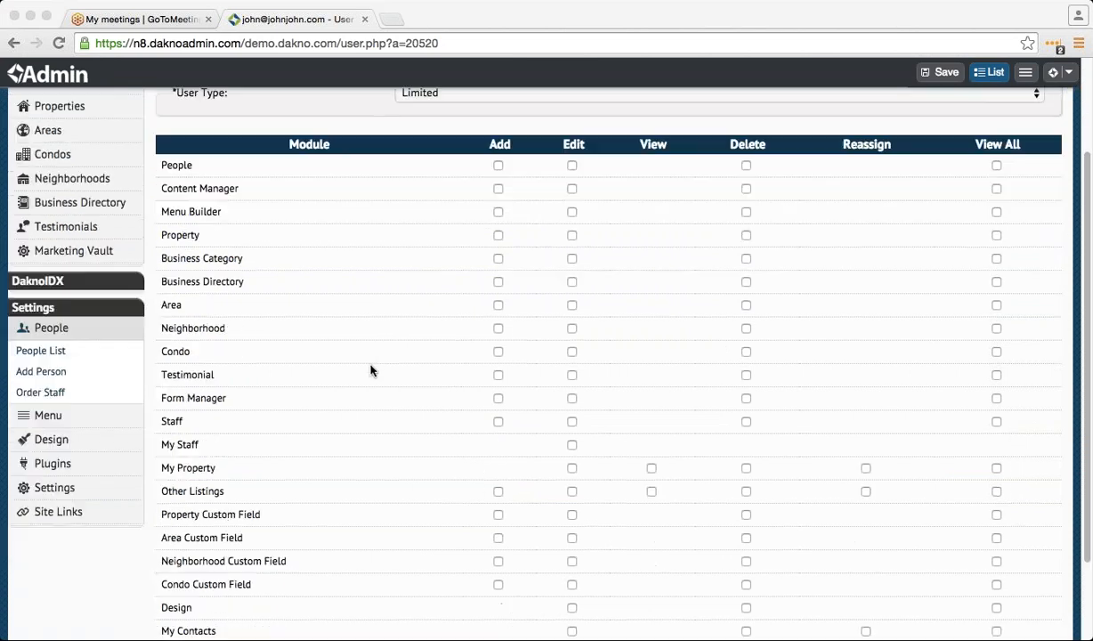
{"action": "scroll", "coordinate": [341, 406], "scroll_direction": "down", "scroll_amount": 1}
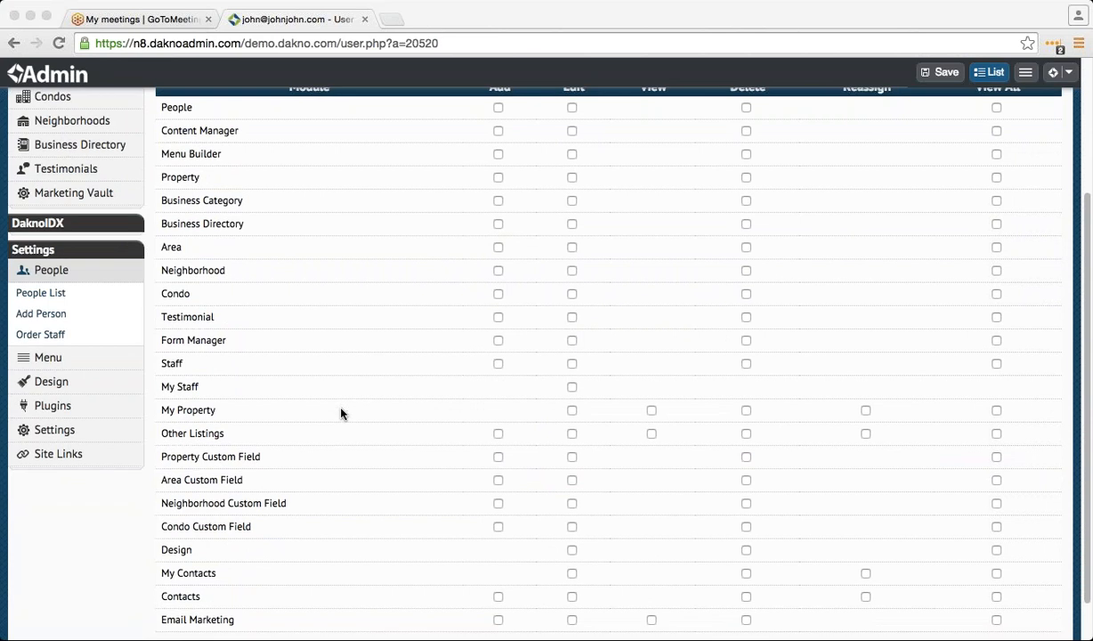
{"action": "scroll", "coordinate": [339, 412], "scroll_direction": "down", "scroll_amount": 1}
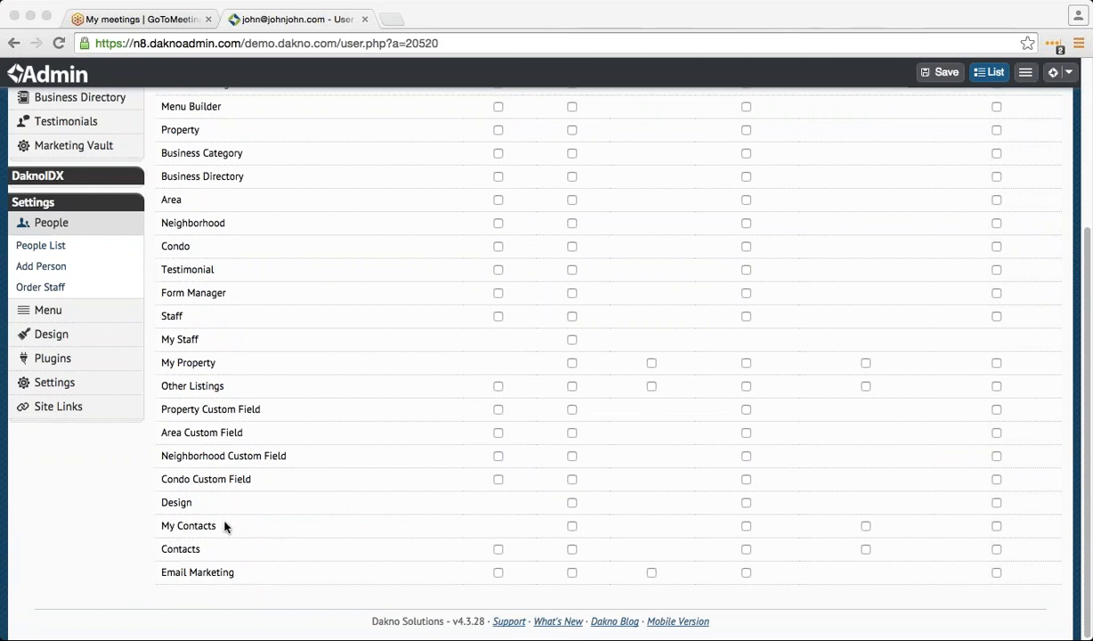
- Grant the limited user Edit, Reassign and View All permissions on My Contacts
{"action": "left_click", "coordinate": [573, 526]}
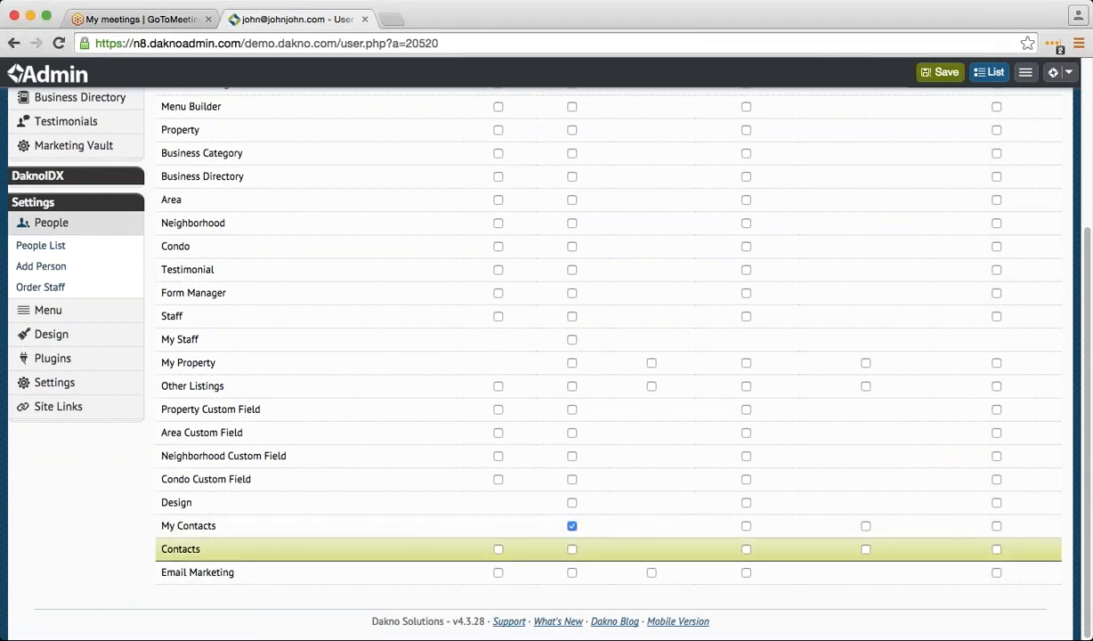
{"action": "left_click", "coordinate": [746, 526]}
{"action": "left_click", "coordinate": [866, 526]}
{"action": "left_click", "coordinate": [996, 526]}
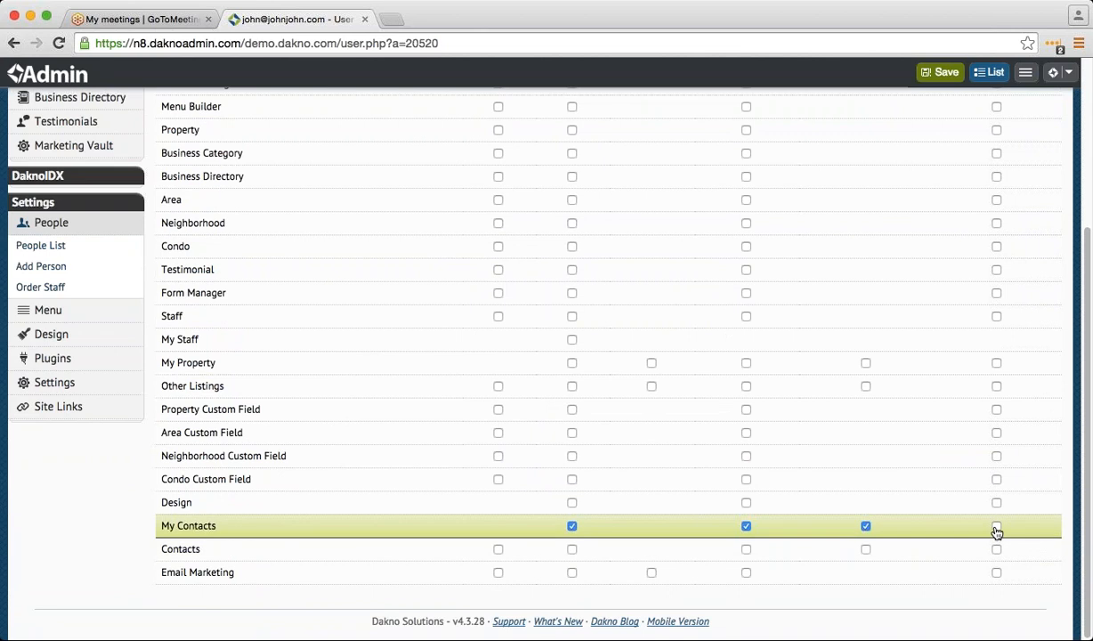
{"action": "scroll", "coordinate": [902, 575], "scroll_direction": "up", "scroll_amount": 3}
{"action": "scroll", "coordinate": [699, 525], "scroll_direction": "down", "scroll_amount": 5}
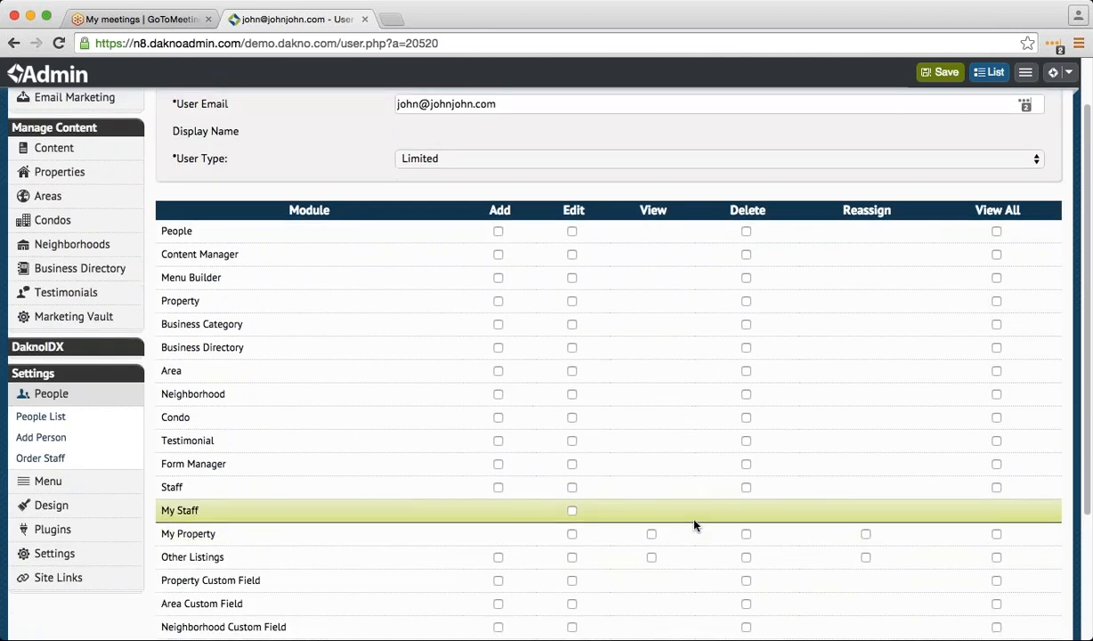
{"action": "left_click", "coordinate": [744, 526]}
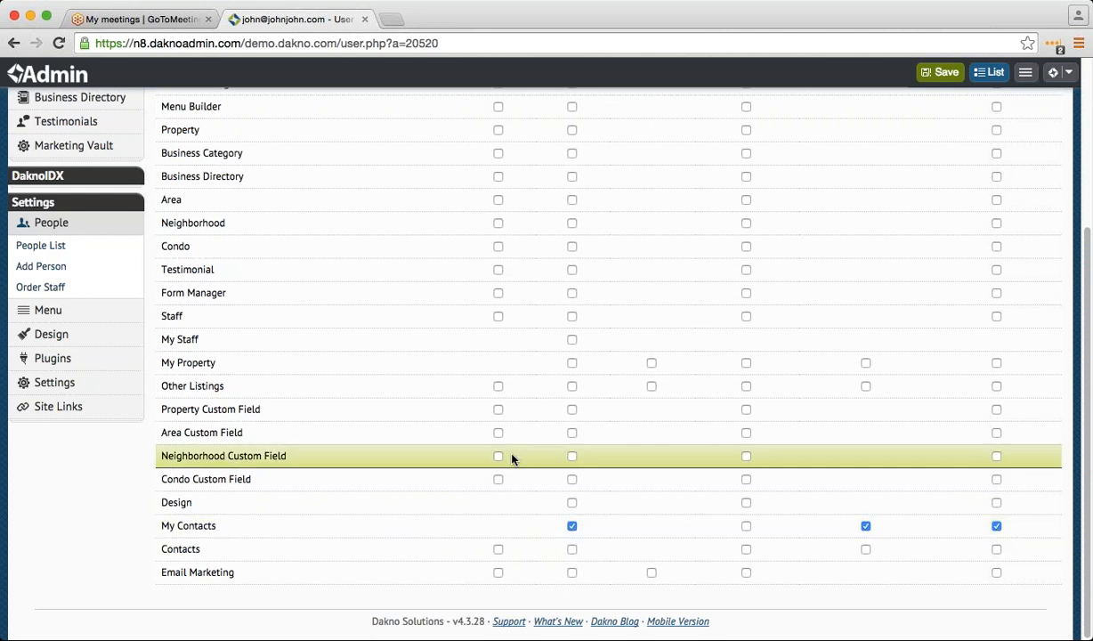
- Grant Add, Edit, View and Delete on Email Marketing and save the user's permissions
{"action": "left_click", "coordinate": [498, 573]}
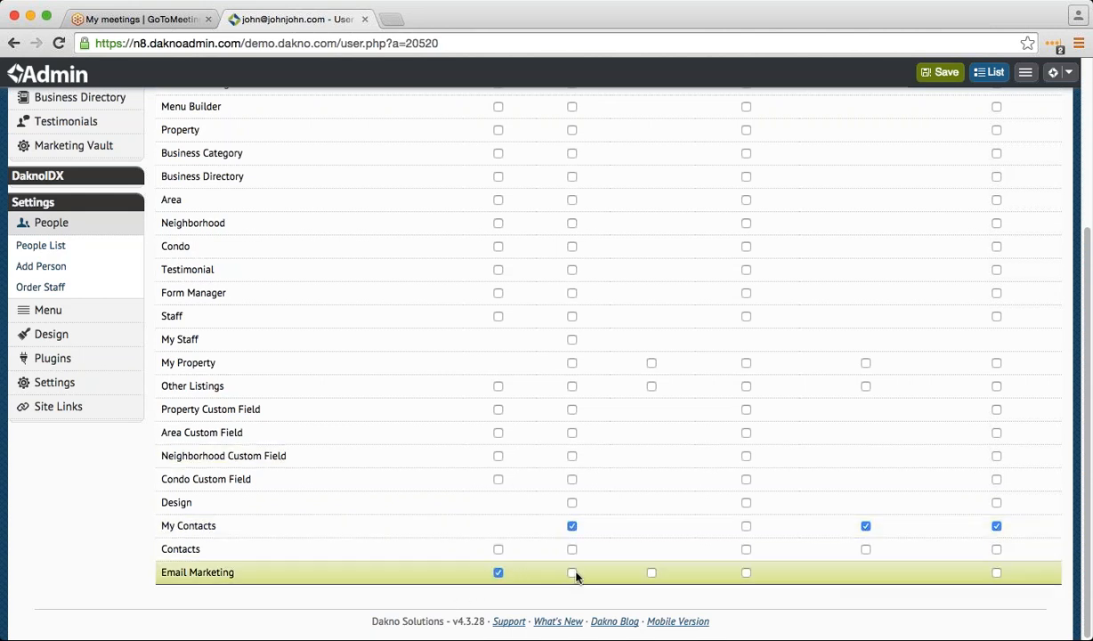
{"action": "left_click", "coordinate": [571, 572]}
{"action": "left_click", "coordinate": [652, 572]}
{"action": "left_click", "coordinate": [746, 573]}
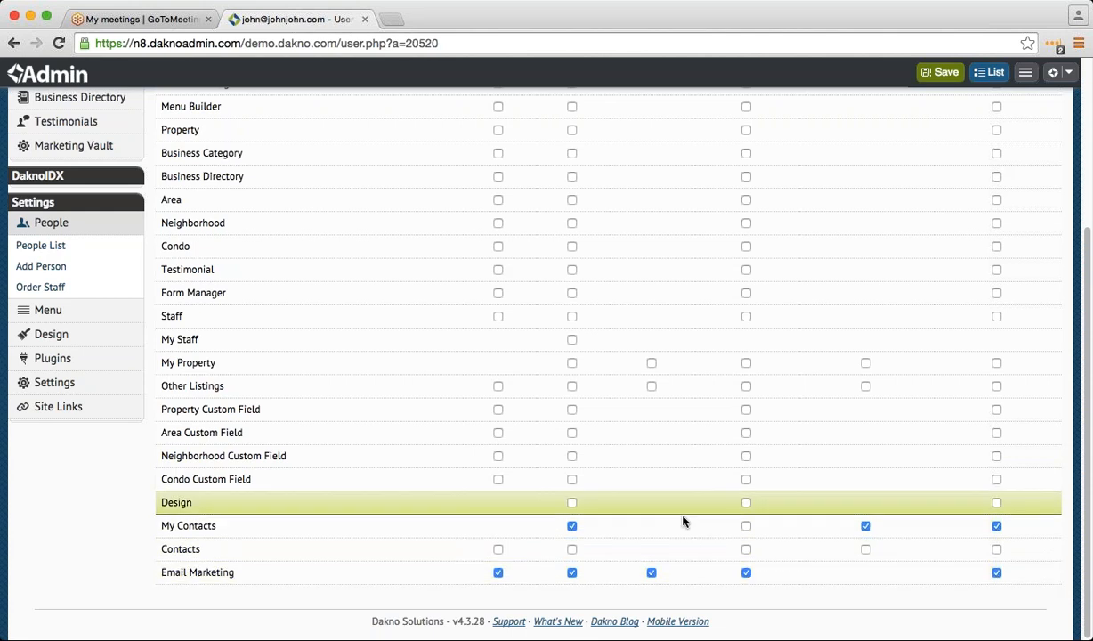
{"action": "scroll", "coordinate": [668, 543], "scroll_direction": "up", "scroll_amount": 5}
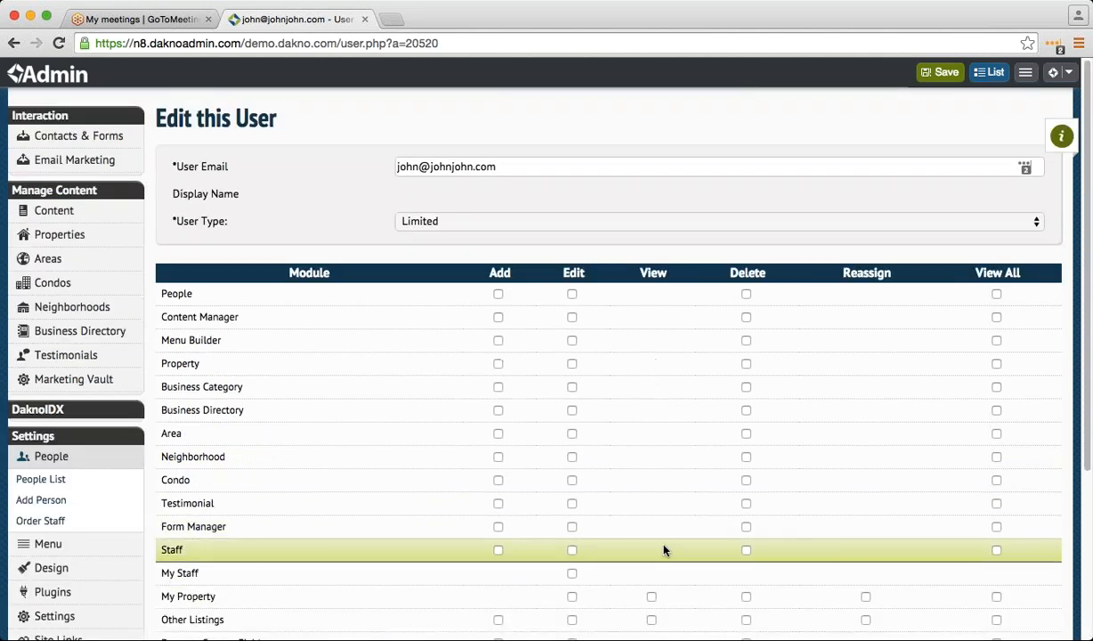
{"action": "scroll", "coordinate": [664, 551], "scroll_direction": "down", "scroll_amount": 5}
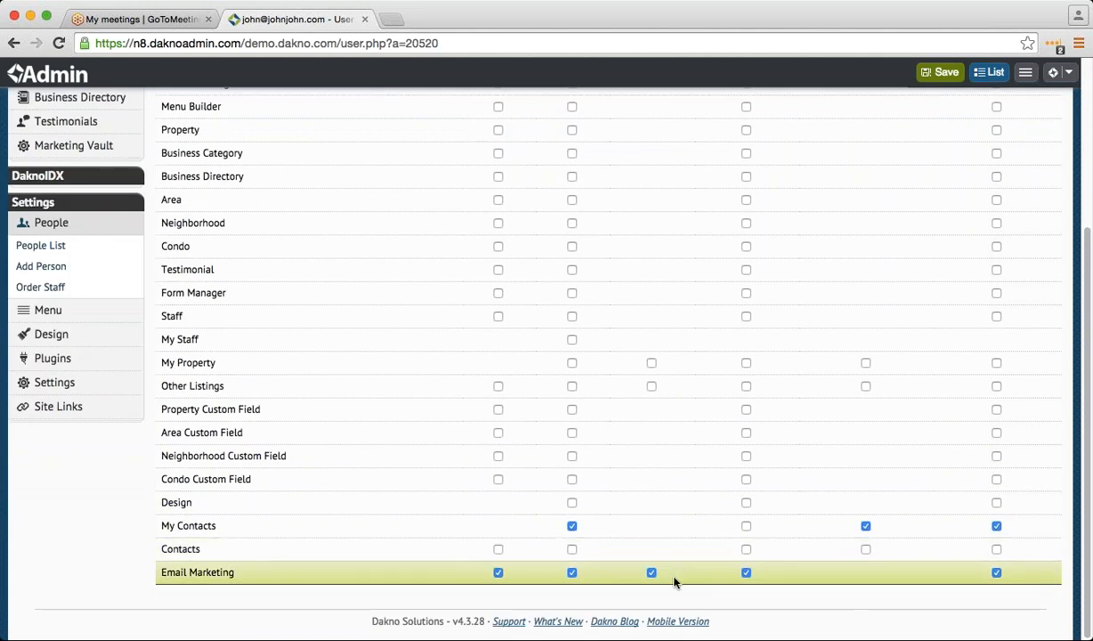
{"action": "scroll", "coordinate": [683, 575], "scroll_direction": "up", "scroll_amount": 4}
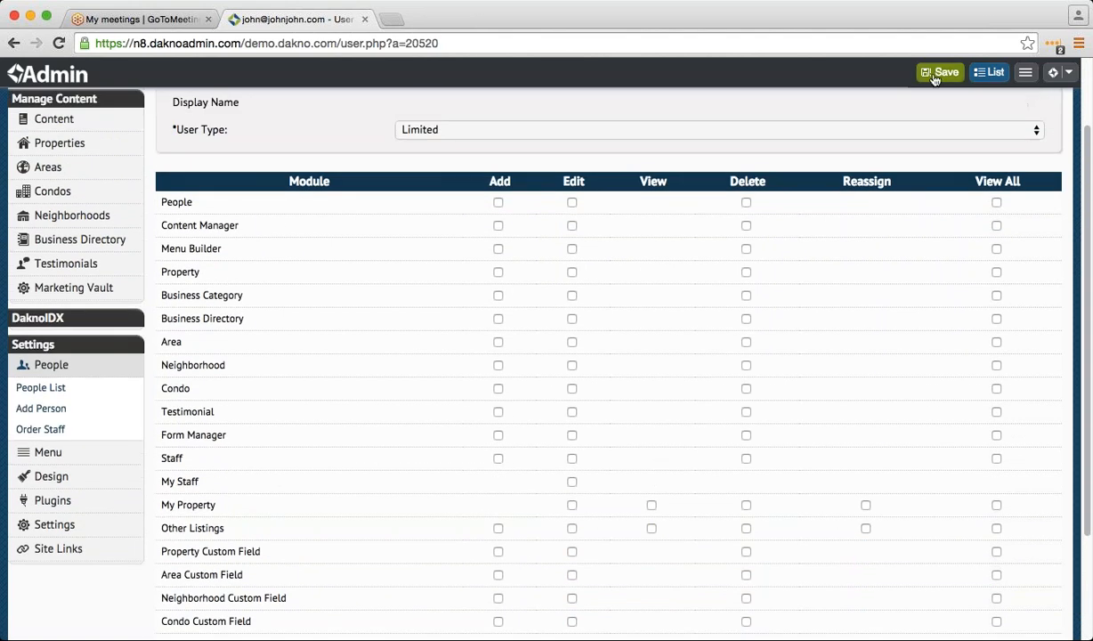
{"action": "left_click", "coordinate": [934, 76]}
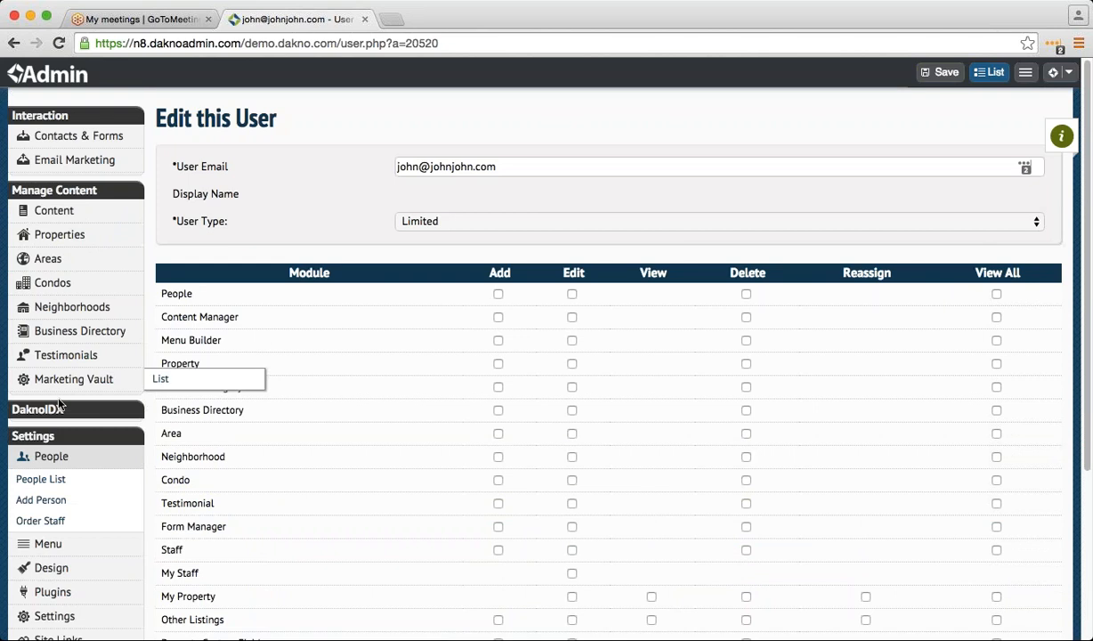
- Open the limited user's Edit Person form from the People List and look over its fields
{"action": "left_click", "coordinate": [63, 485]}
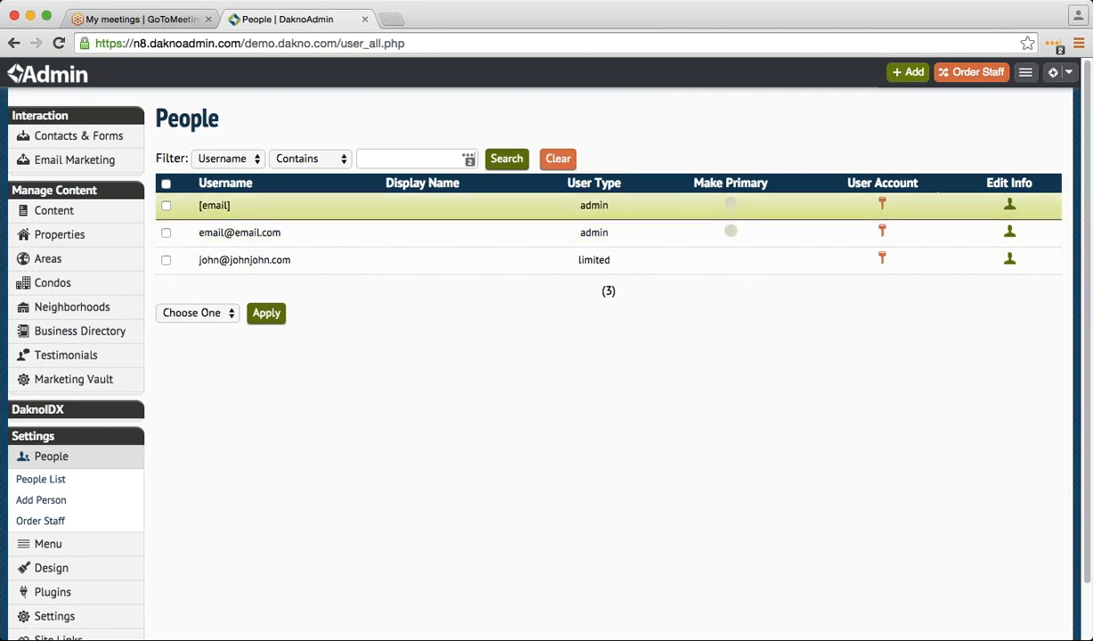
{"action": "left_click", "coordinate": [1010, 260]}
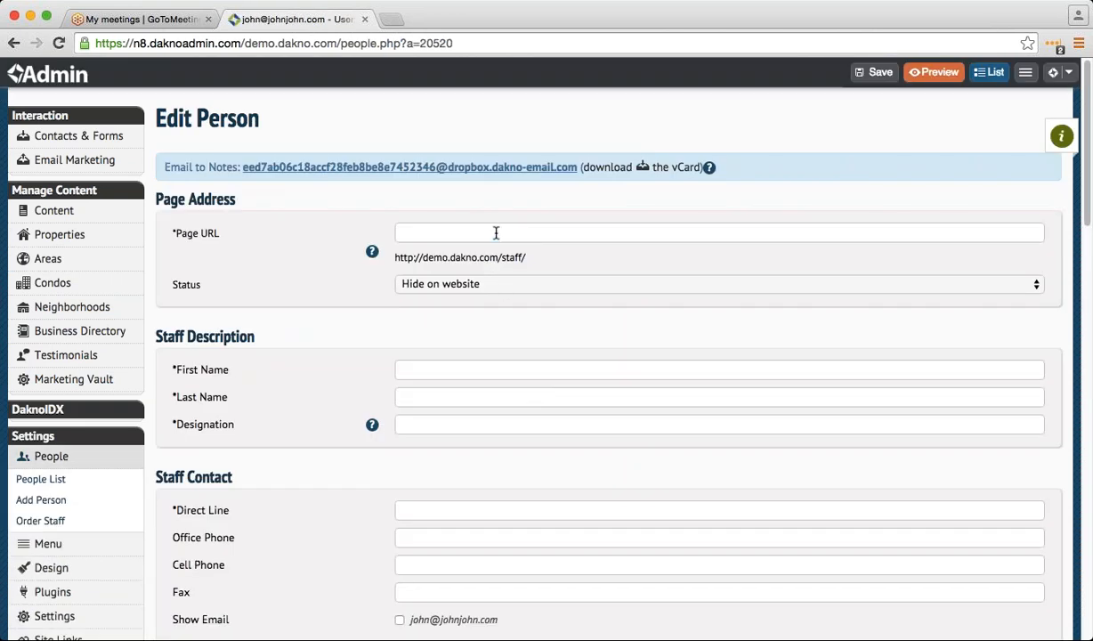
{"action": "left_click", "coordinate": [496, 233]}
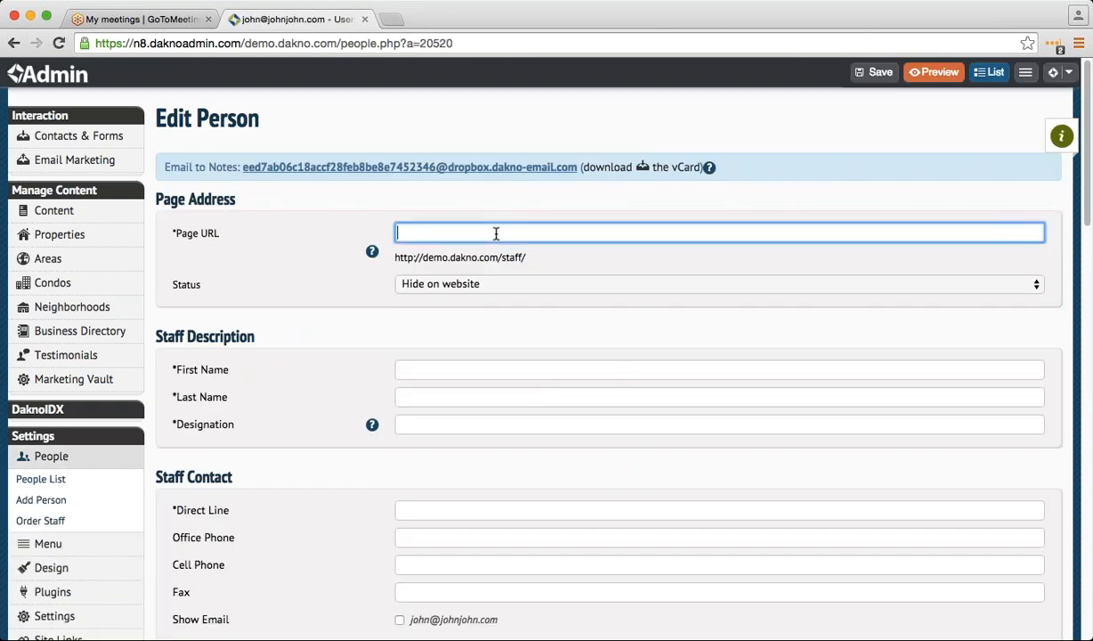
{"action": "left_click", "coordinate": [411, 171]}
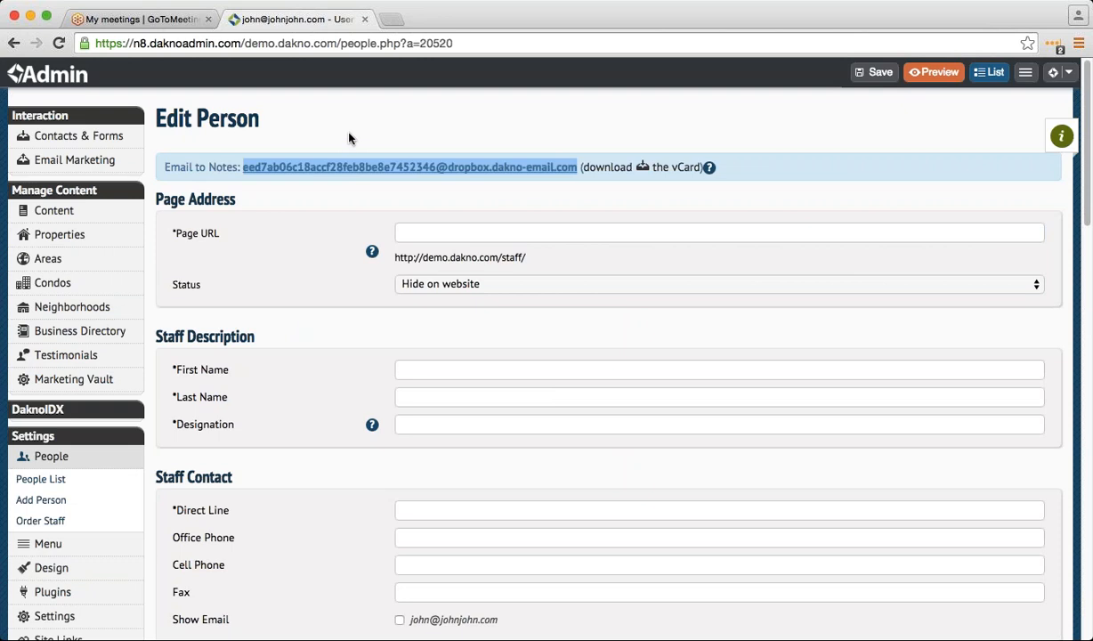
{"action": "left_click", "coordinate": [285, 124]}
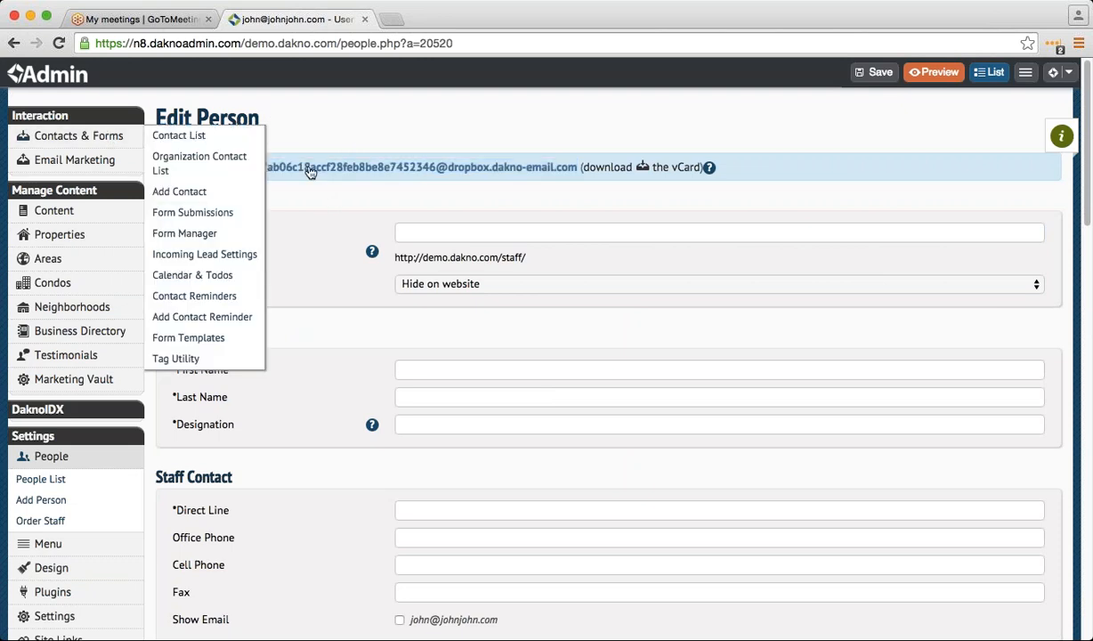
{"action": "left_click", "coordinate": [309, 168]}
{"action": "mouse_move", "coordinate": [105, 145]}
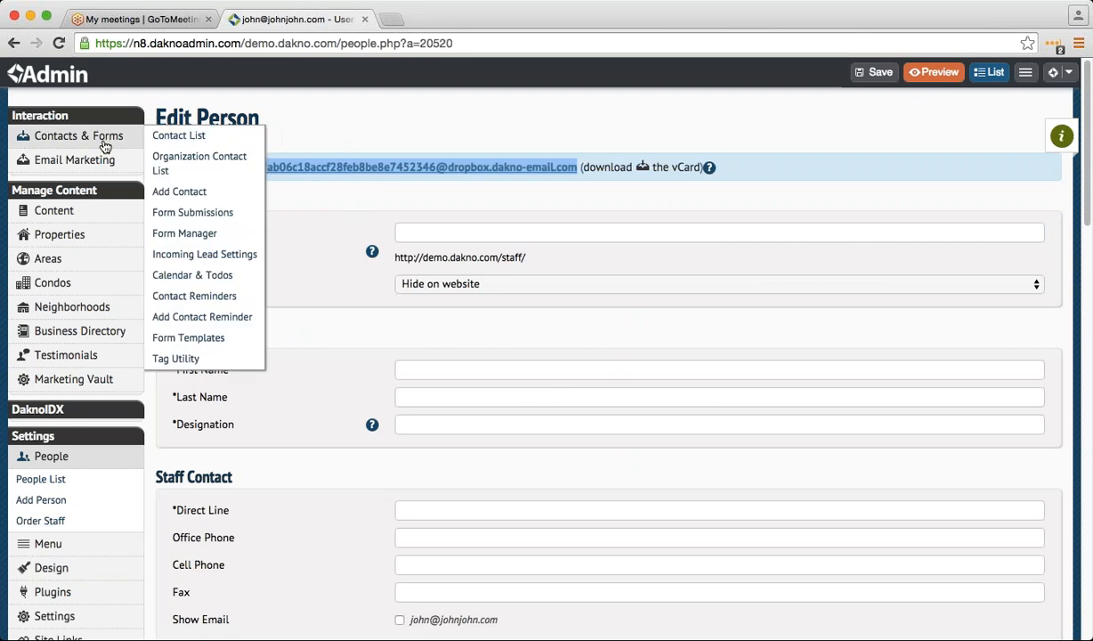
{"action": "left_click", "coordinate": [135, 141]}
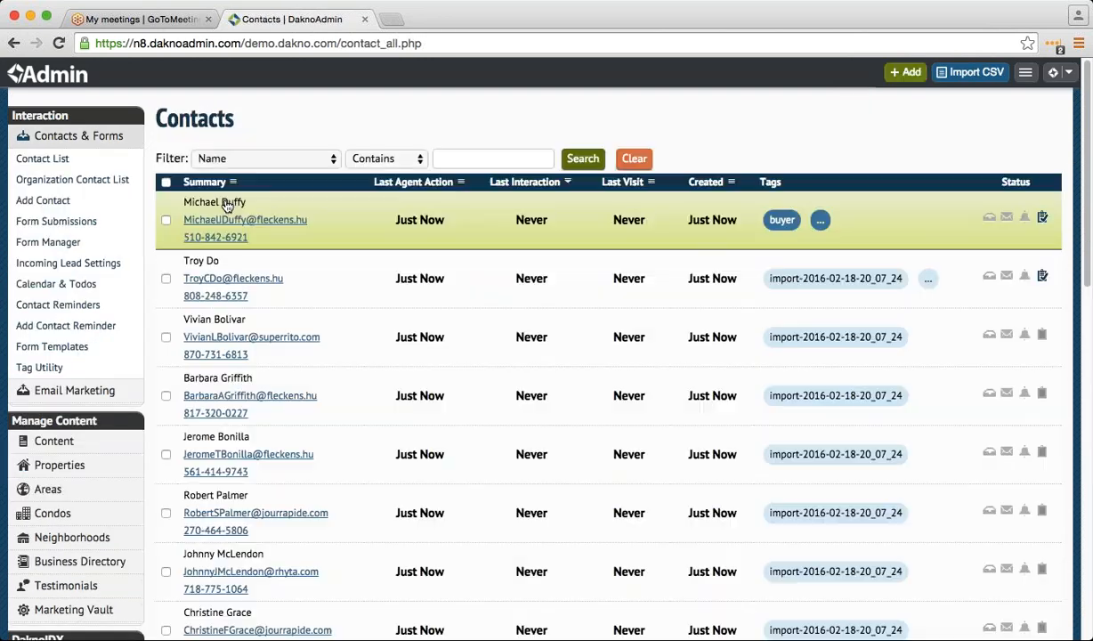
- Assign the first contact to the limited user as agent and save the contact
{"action": "left_click", "coordinate": [335, 226]}
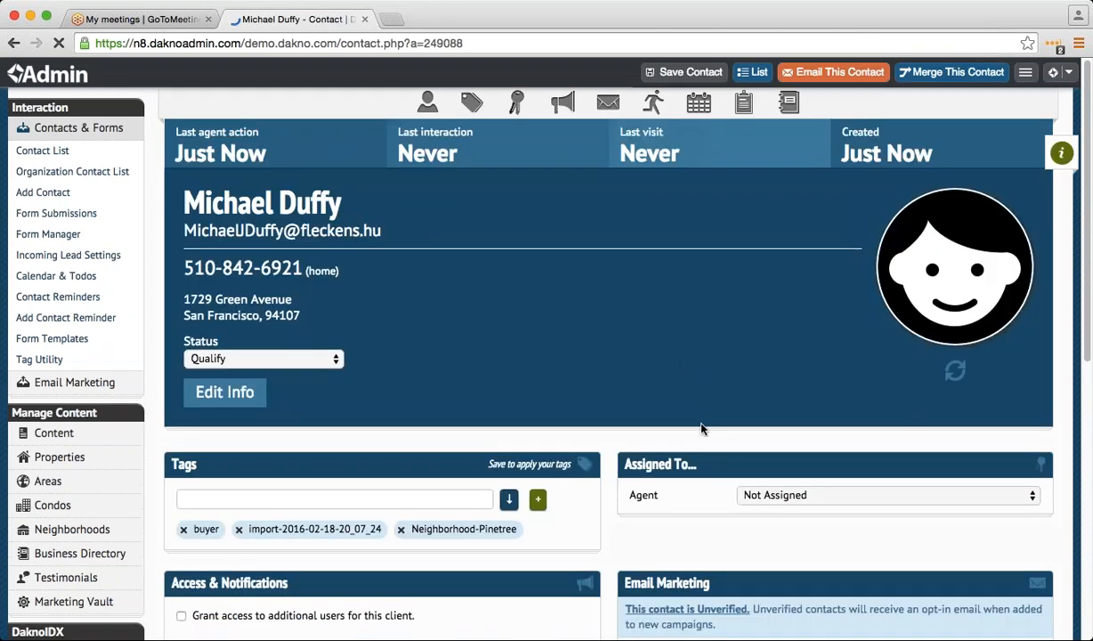
{"action": "left_click", "coordinate": [797, 501]}
{"action": "left_click", "coordinate": [766, 516]}
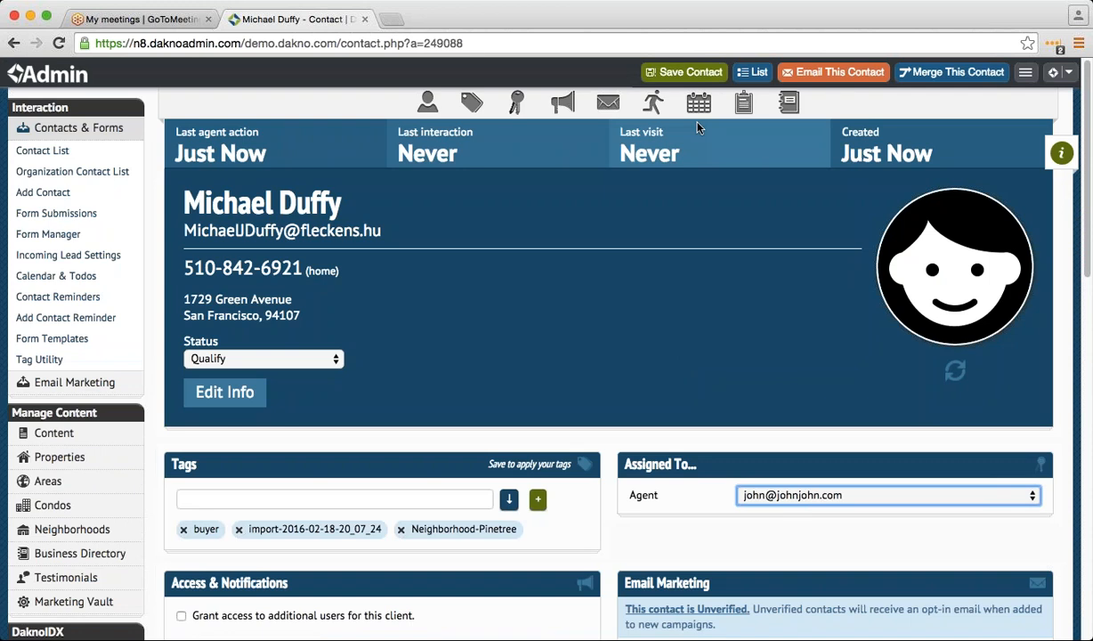
{"action": "left_click", "coordinate": [681, 72]}
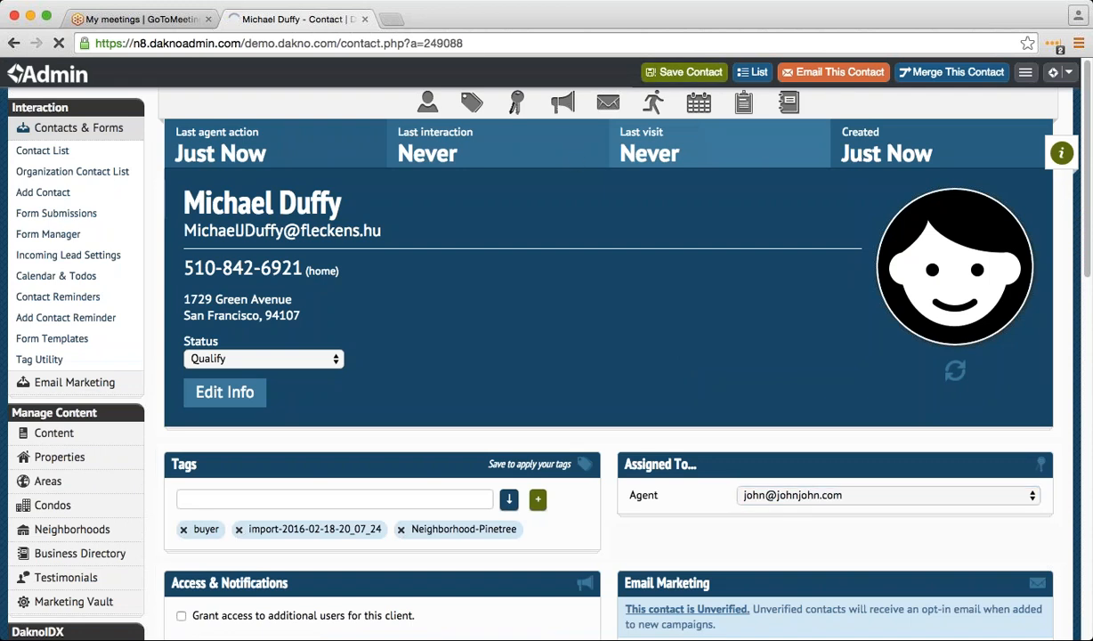
- Start an email to that contact, look it over, then return to the People List
{"action": "left_click", "coordinate": [817, 75]}
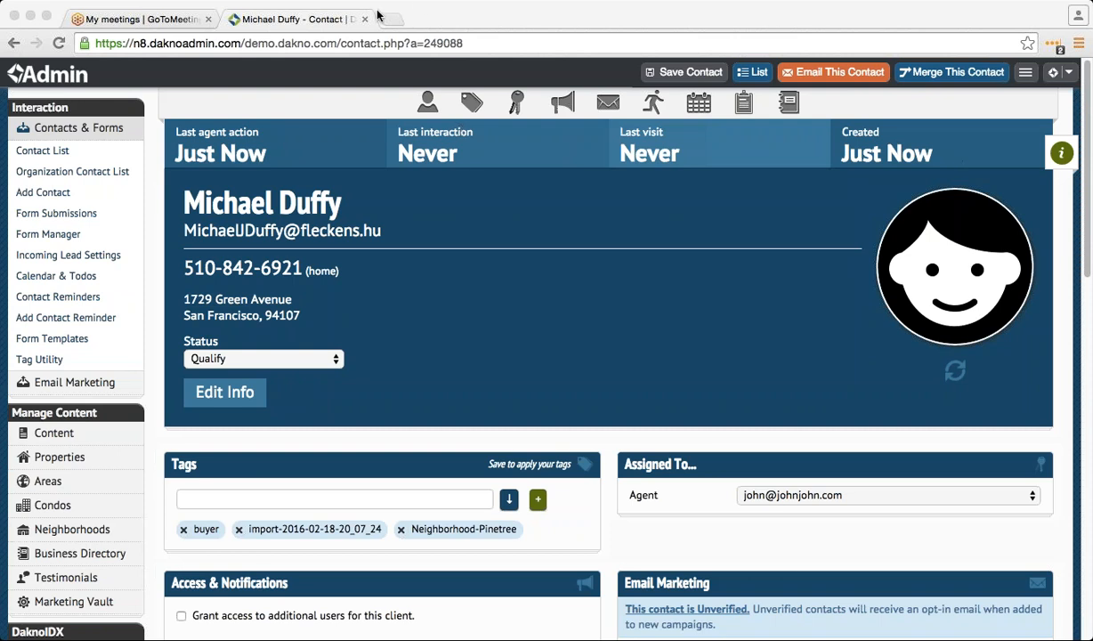
{"action": "scroll", "coordinate": [447, 474], "scroll_direction": "down", "scroll_amount": 5}
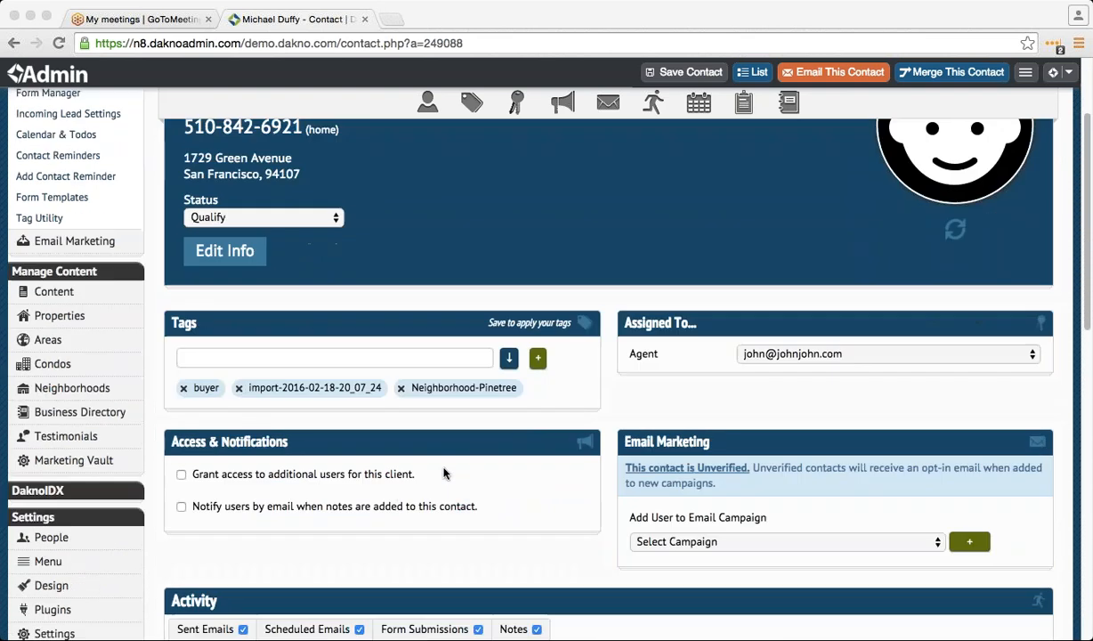
{"action": "scroll", "coordinate": [428, 463], "scroll_direction": "down", "scroll_amount": 3}
{"action": "scroll", "coordinate": [267, 436], "scroll_direction": "up", "scroll_amount": 6}
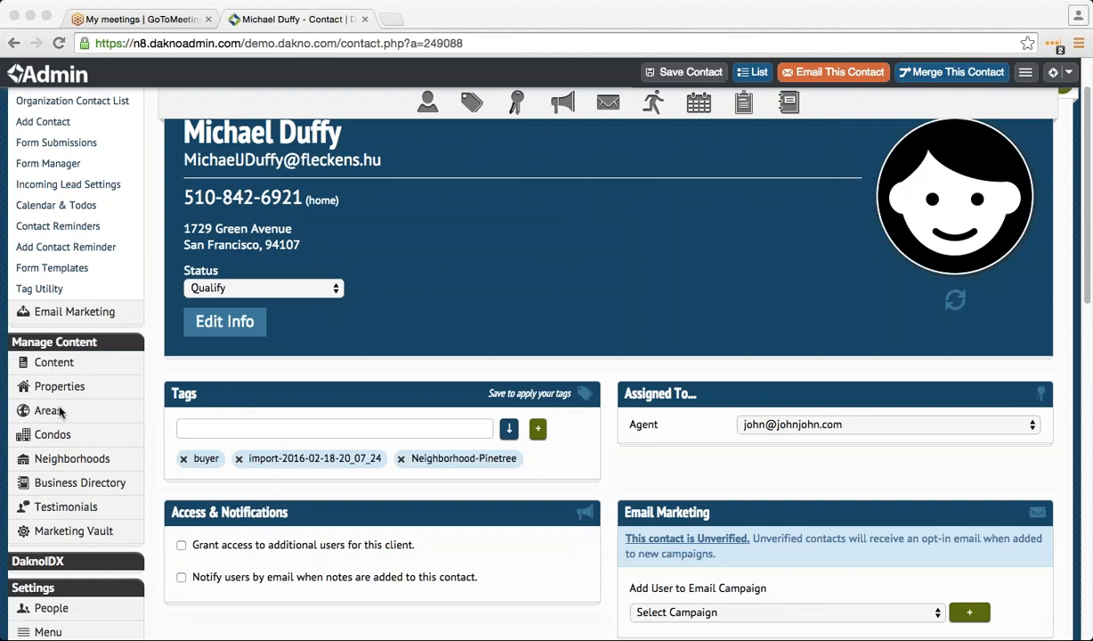
{"action": "scroll", "coordinate": [62, 439], "scroll_direction": "down", "scroll_amount": 3}
{"action": "left_click", "coordinate": [92, 475]}
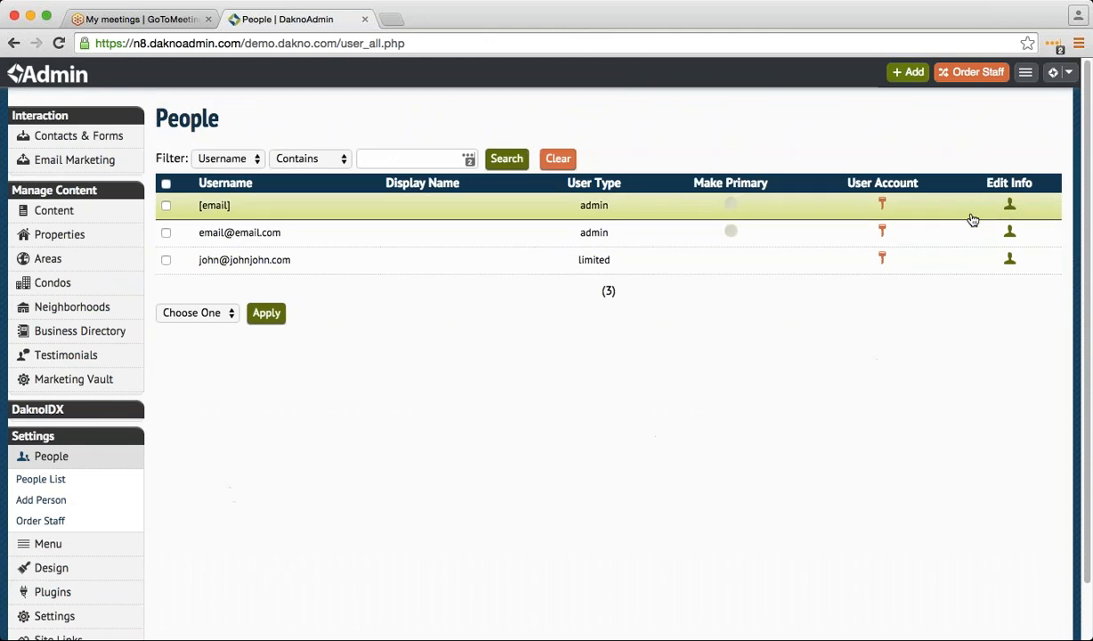
- Enter 'John' in the limited user's staff profile, set status to Show on website, and save
{"action": "left_click", "coordinate": [1009, 260]}
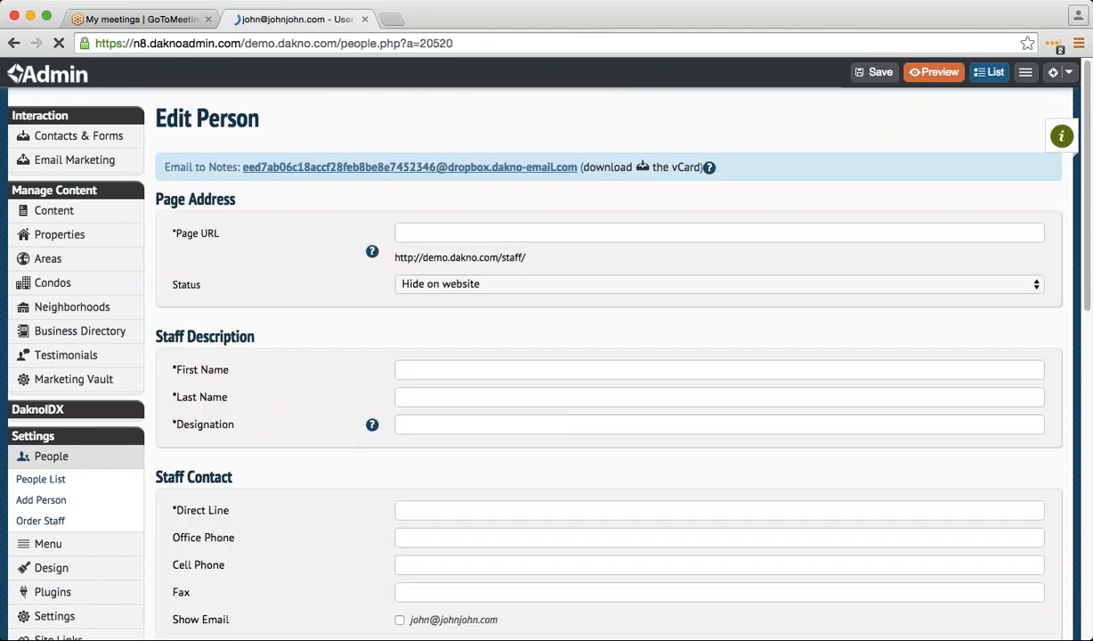
{"action": "left_click", "coordinate": [478, 235]}
{"action": "type", "text": "John"}
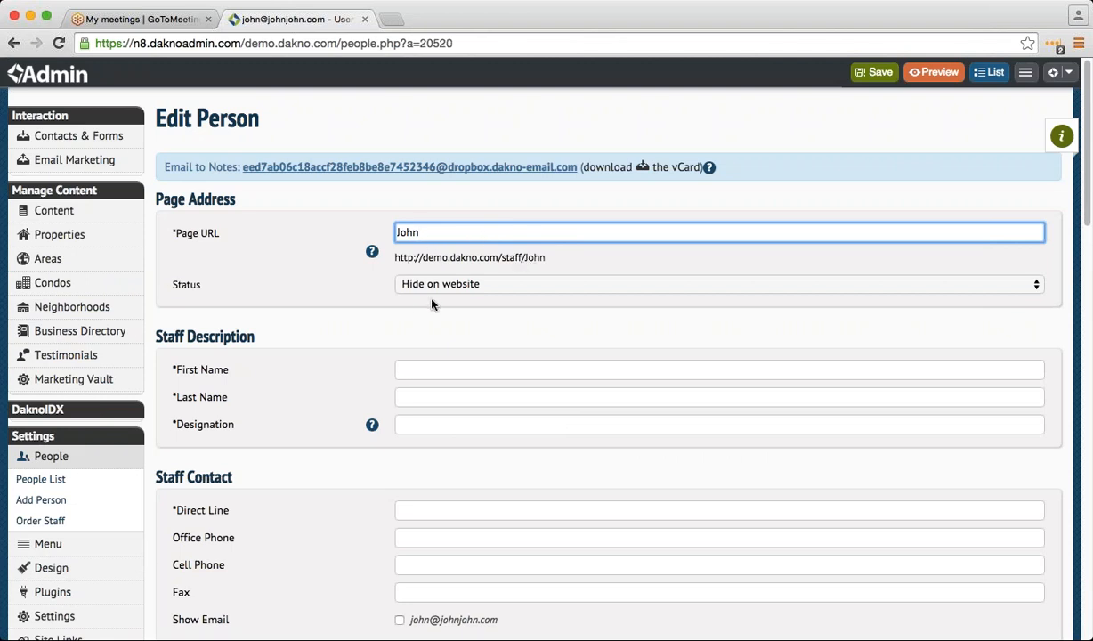
{"action": "key", "text": "Tab"}
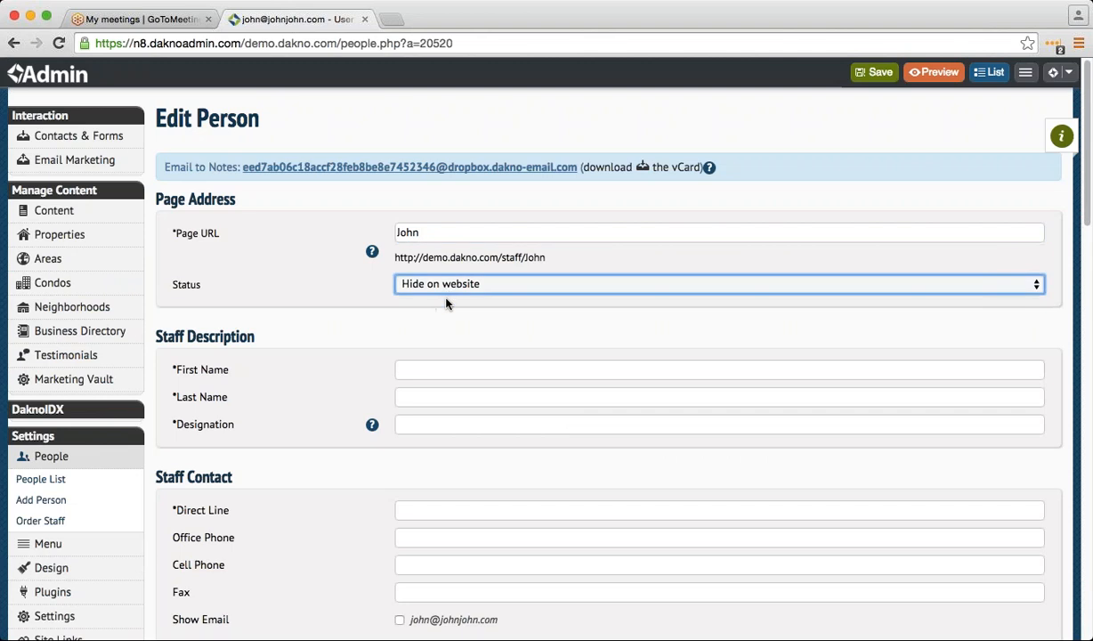
{"action": "key", "text": "Up"}
{"action": "scroll", "coordinate": [333, 427], "scroll_direction": "down", "scroll_amount": 5}
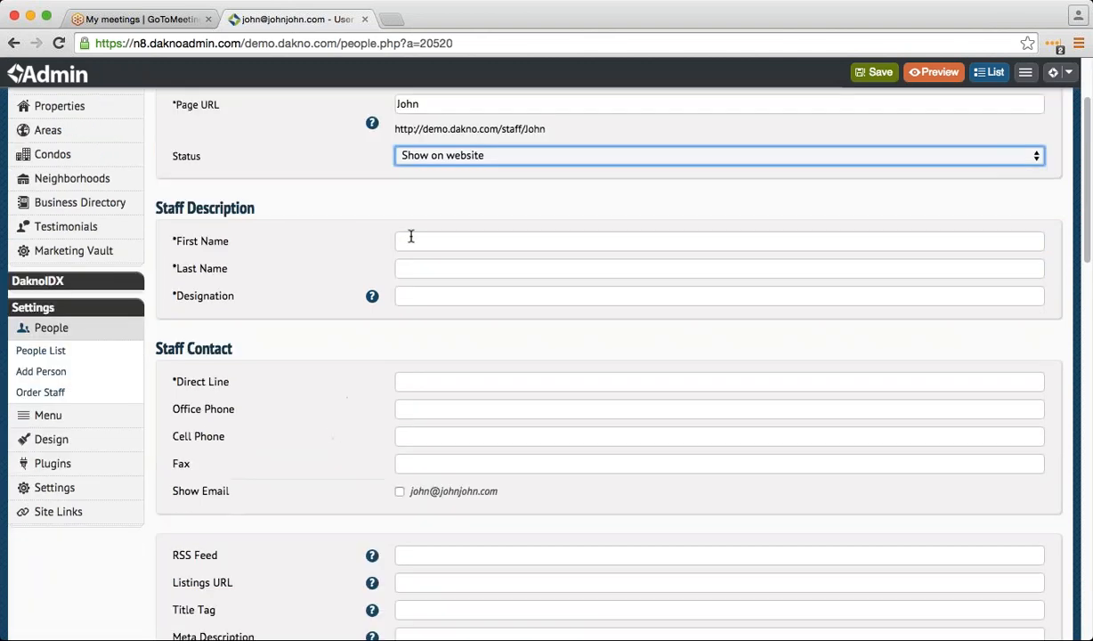
{"action": "scroll", "coordinate": [411, 236], "scroll_direction": "down", "scroll_amount": 15}
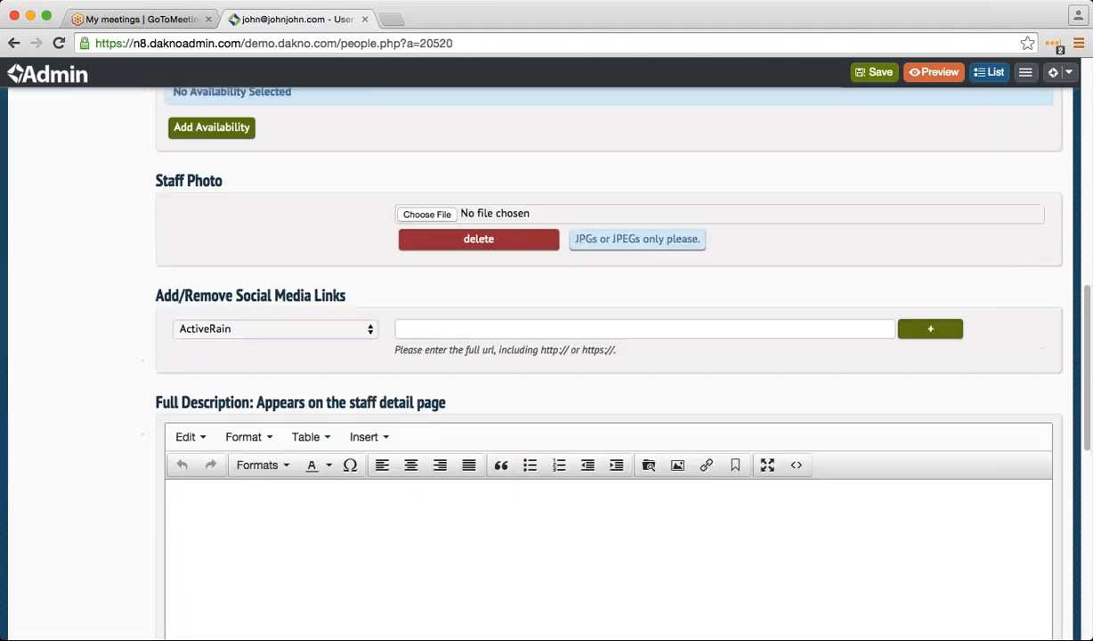
{"action": "scroll", "coordinate": [419, 438], "scroll_direction": "up", "scroll_amount": 10}
{"action": "left_click", "coordinate": [874, 76]}
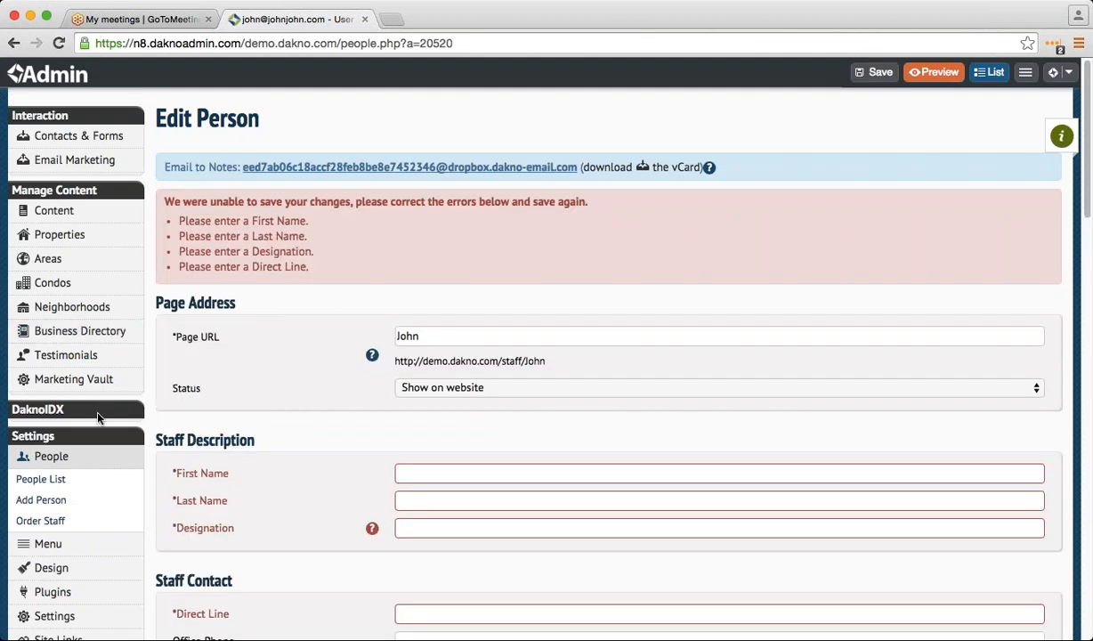
- Check the Order Staff page, then go back to the People List
{"action": "scroll", "coordinate": [94, 396], "scroll_direction": "down", "scroll_amount": 2}
{"action": "mouse_move", "coordinate": [125, 469]}
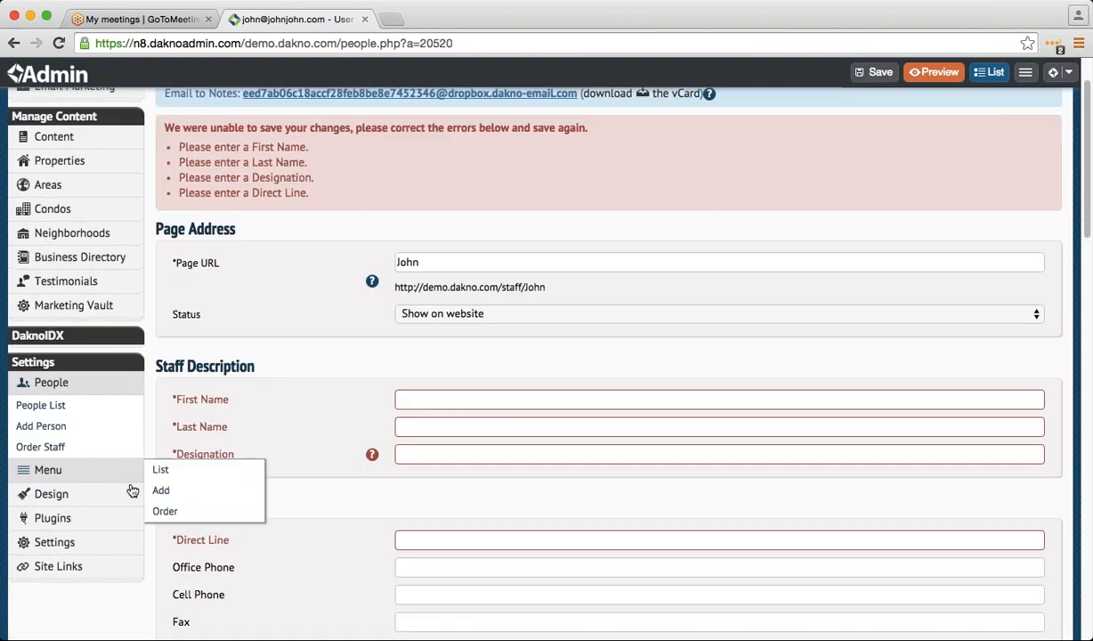
{"action": "left_click", "coordinate": [127, 449]}
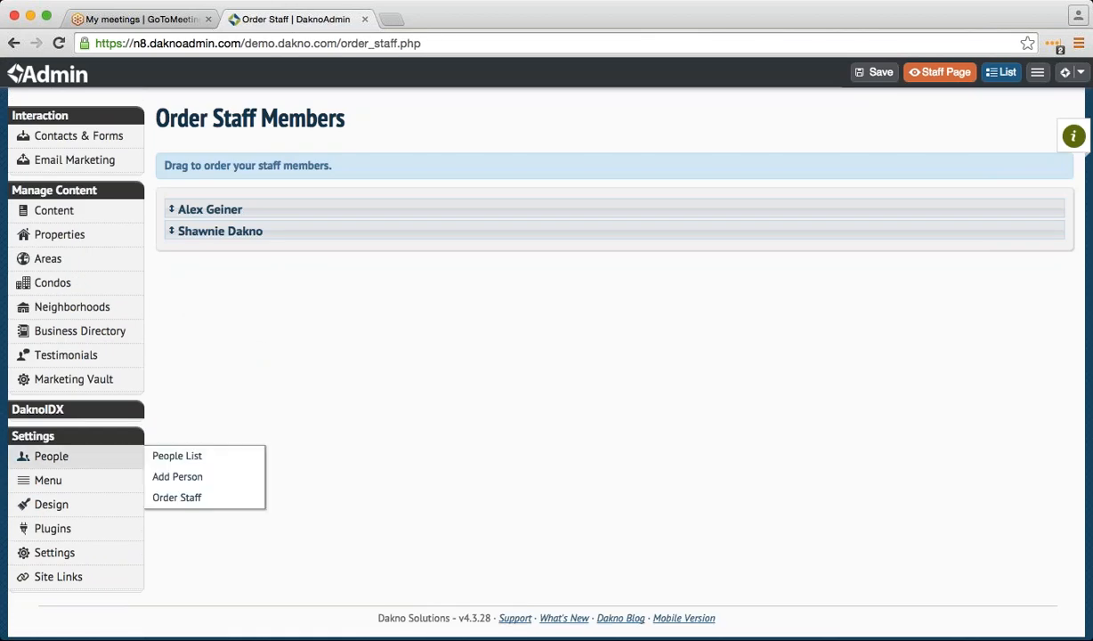
{"action": "left_click", "coordinate": [13, 45]}
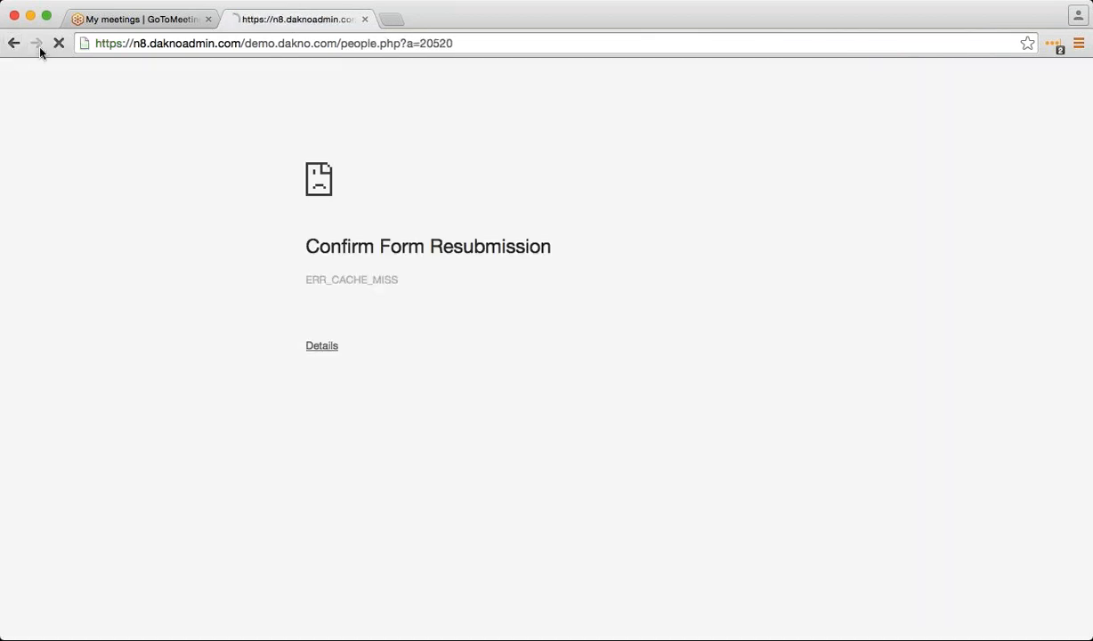
{"action": "left_click", "coordinate": [37, 44]}
{"action": "mouse_move", "coordinate": [114, 466]}
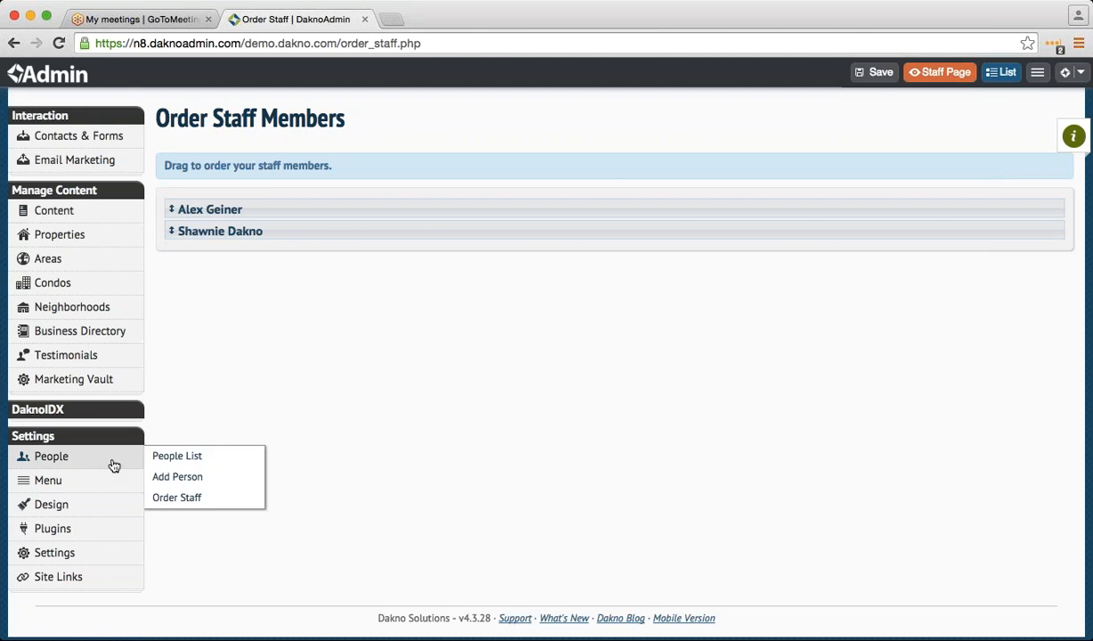
{"action": "left_click", "coordinate": [177, 457]}
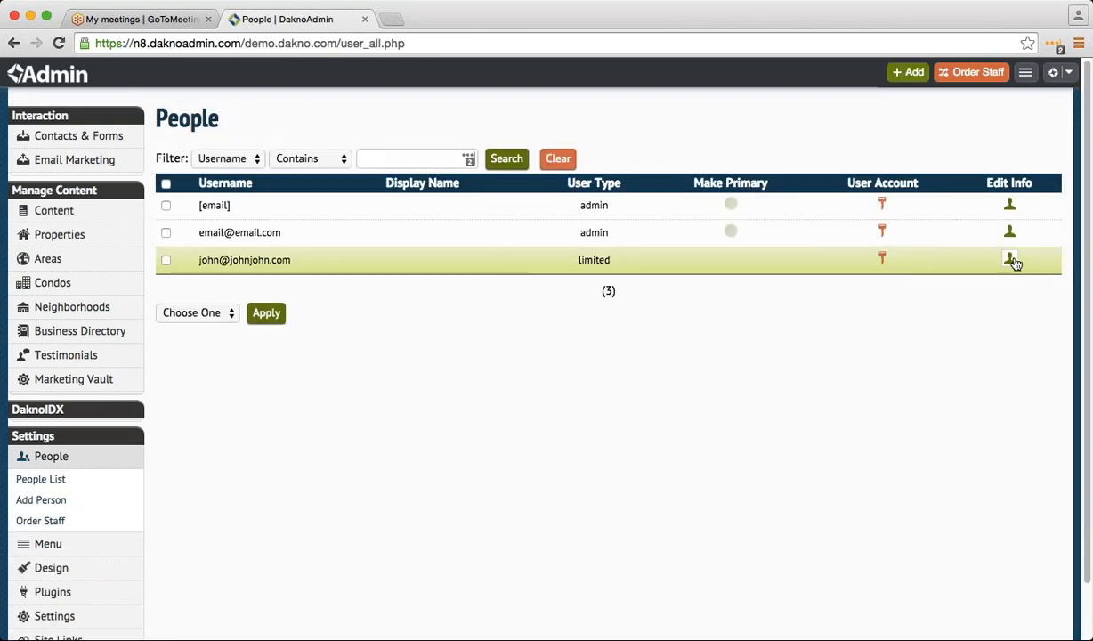
- Fill in first name 'John' and designation 'agent' in the staff profile and save
{"action": "left_click", "coordinate": [1010, 259]}
{"action": "left_click", "coordinate": [444, 378]}
{"action": "type", "text": "J"}
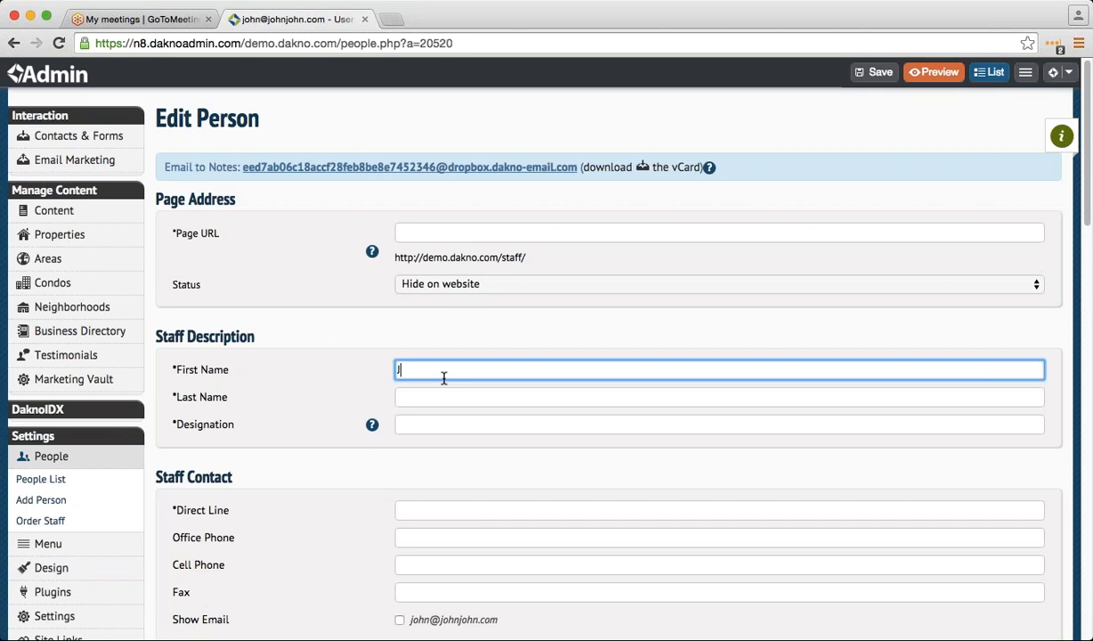
{"action": "type", "text": "ohn"}
{"action": "key", "text": "Tab"}
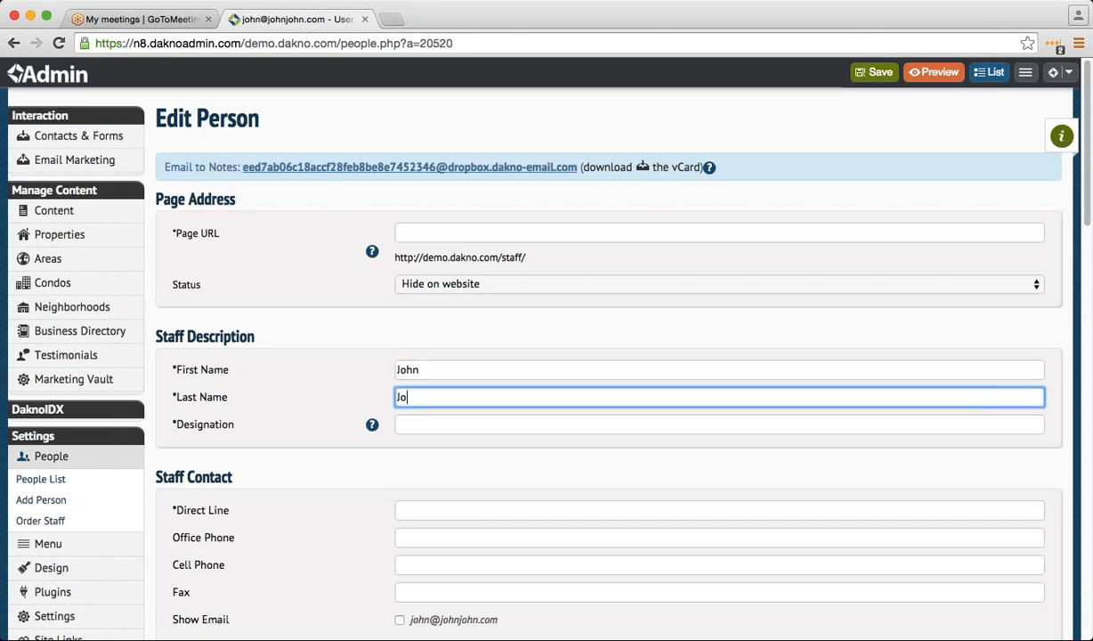
{"action": "left_click", "coordinate": [449, 427]}
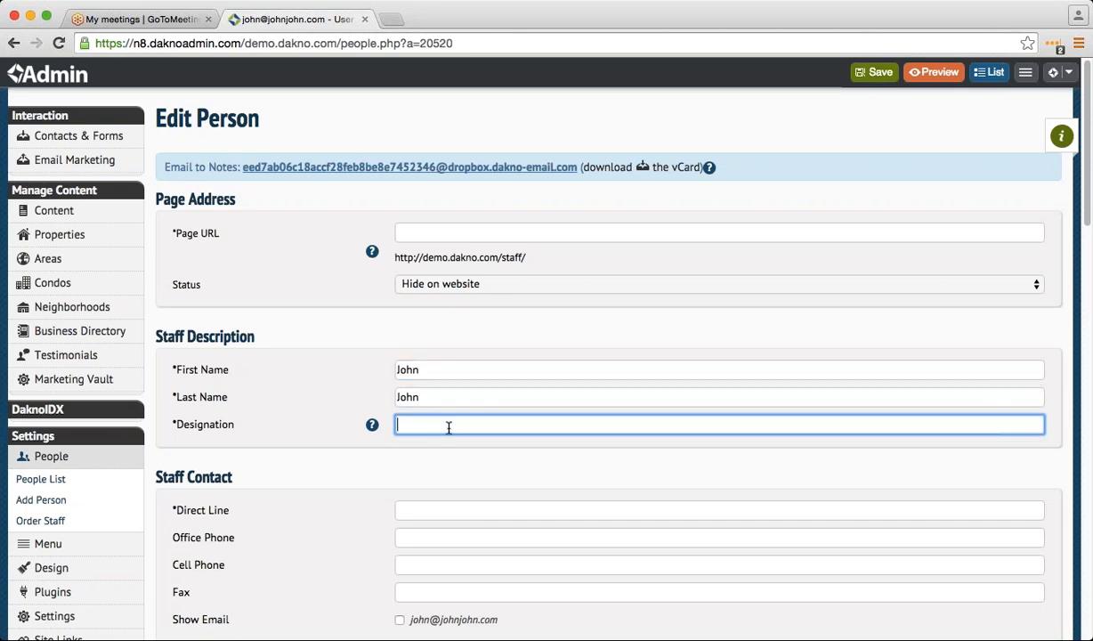
{"action": "type", "text": "agent"}
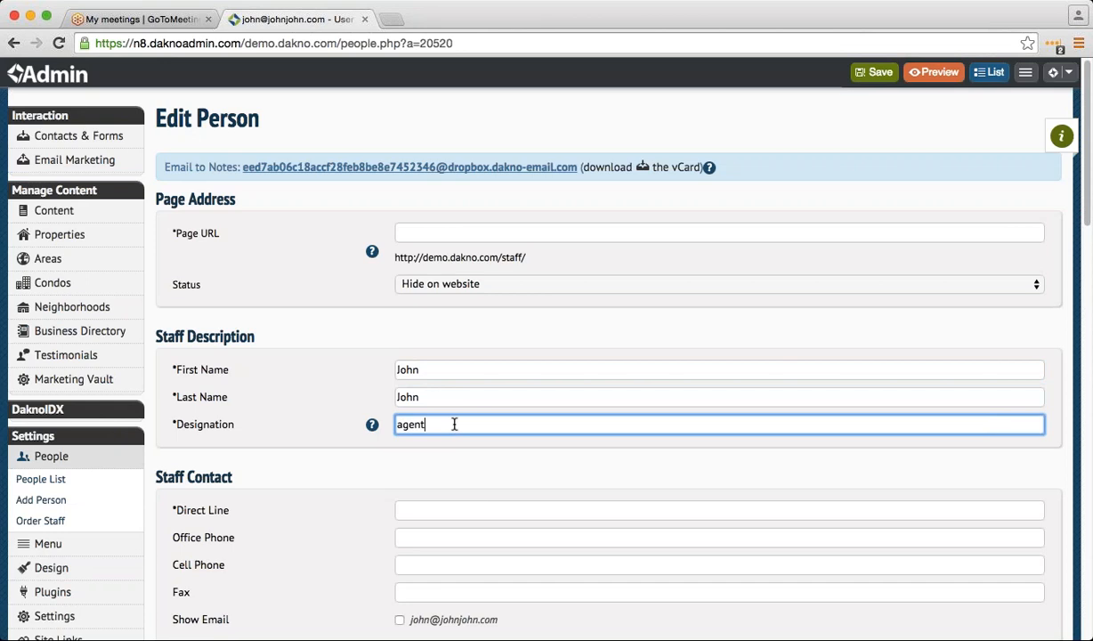
{"action": "left_click", "coordinate": [875, 72]}
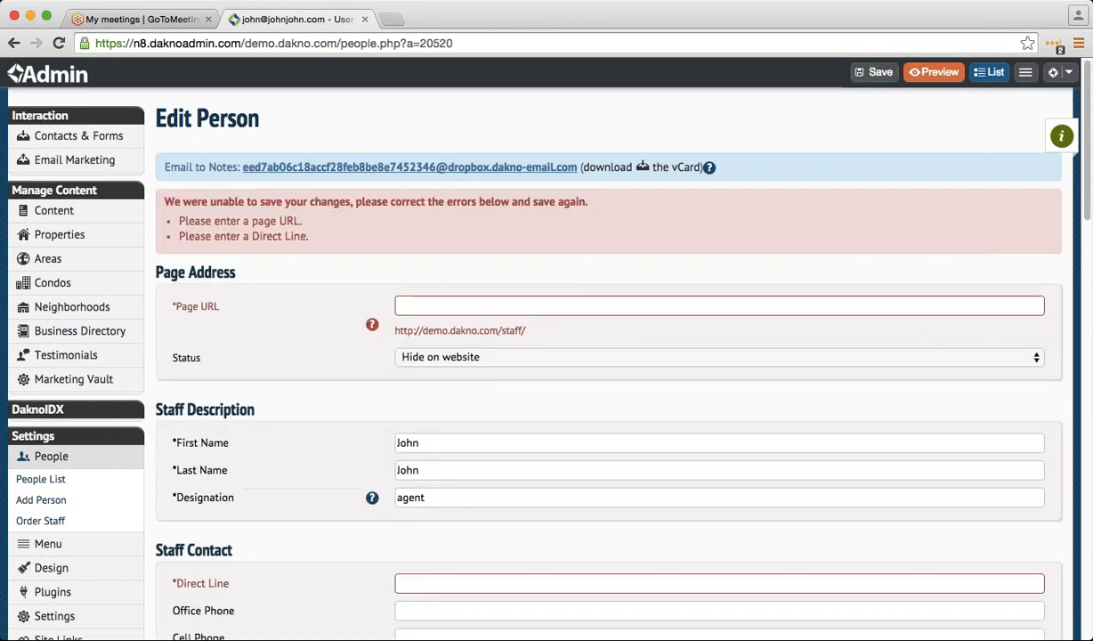
{"action": "left_click", "coordinate": [429, 577]}
{"action": "type", "text": "11"}
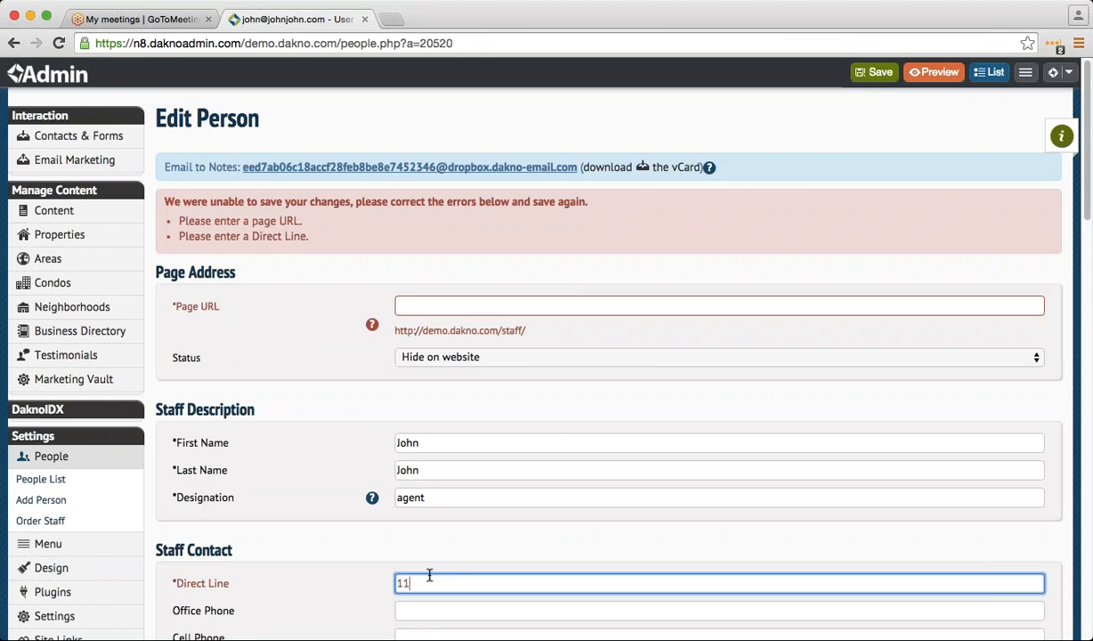
{"action": "type", "text": "111111"}
{"action": "key", "text": "BackSpace"}
{"action": "key", "text": "BackSpace"}
{"action": "key", "text": "BackSpace"}
{"action": "key", "text": "BackSpace"}
{"action": "type", "text": "-111"}
{"action": "key", "text": "Return"}
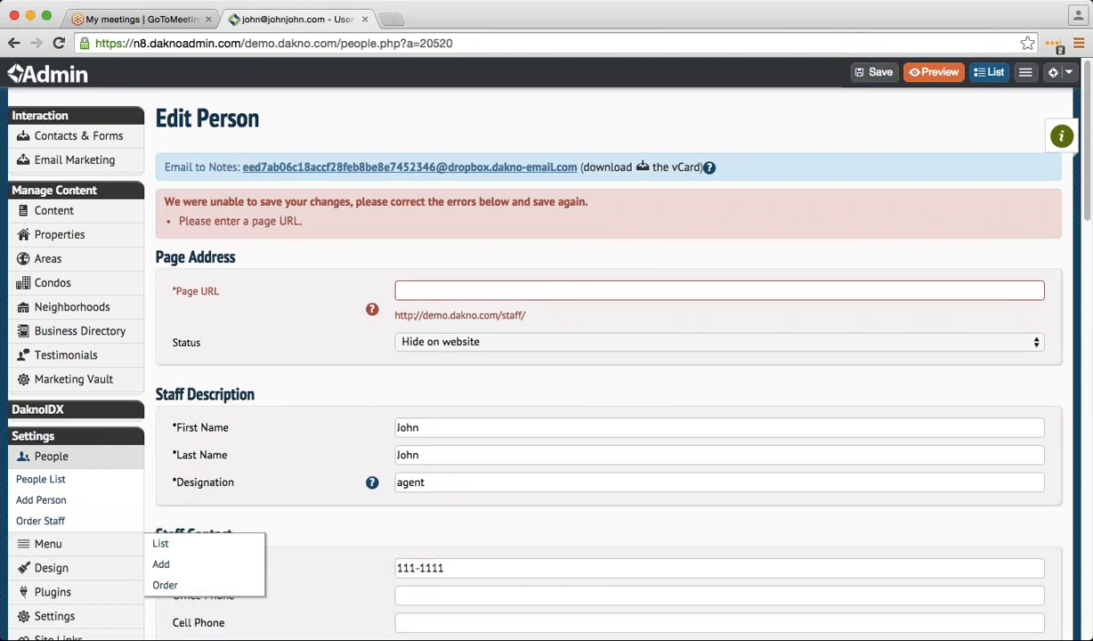
{"action": "left_click", "coordinate": [433, 289]}
{"action": "type", "text": "Johm"}
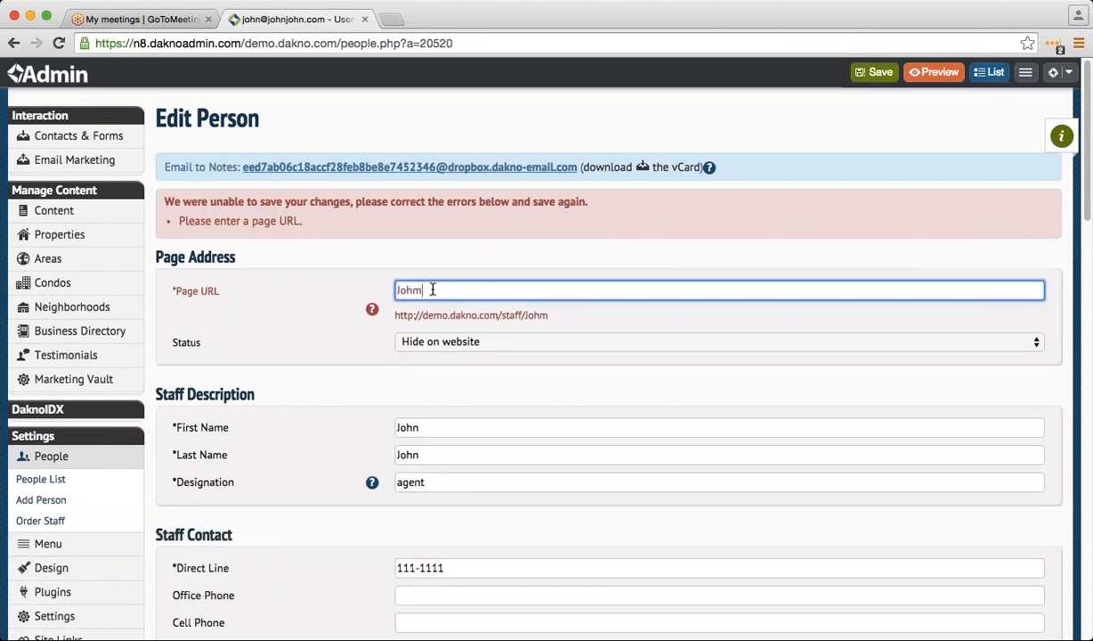
{"action": "key", "text": "BackSpace"}
{"action": "type", "text": "n"}
{"action": "left_click", "coordinate": [875, 72]}
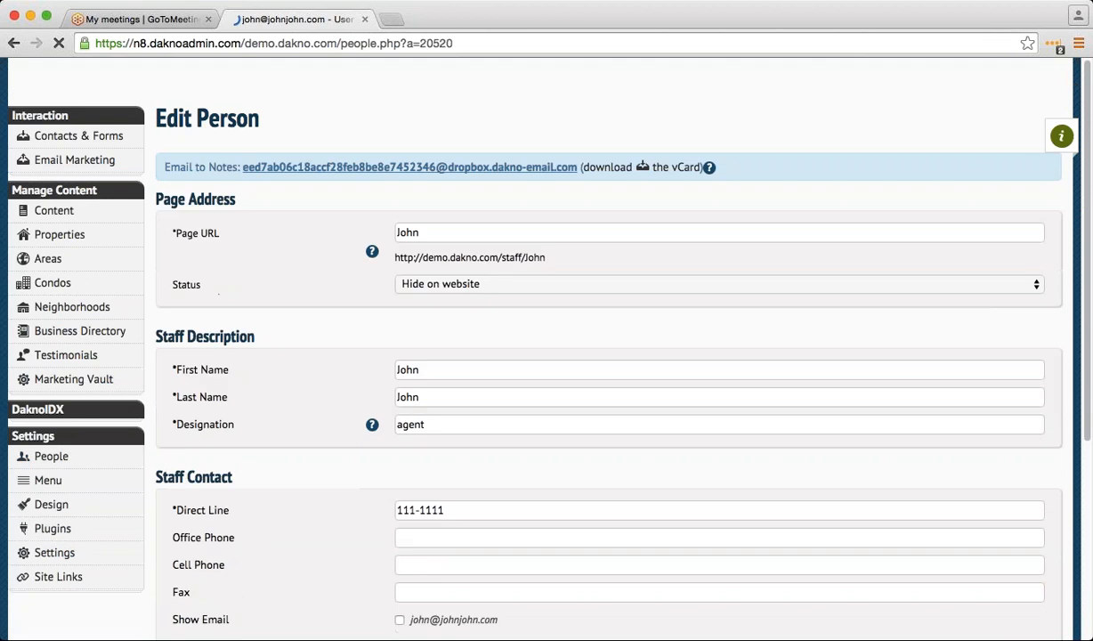
{"action": "left_click", "coordinate": [41, 520]}
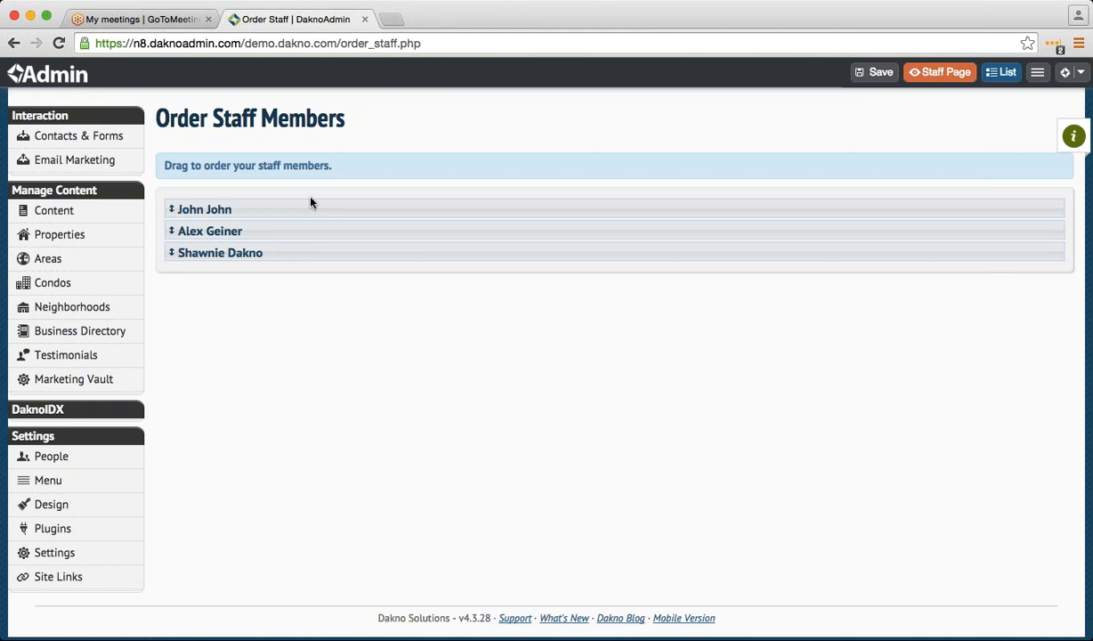
- Drag the new staff member to the end and swap the other two staff rows
{"action": "left_click_drag", "start_coordinate": [310, 205], "coordinate": [307, 256]}
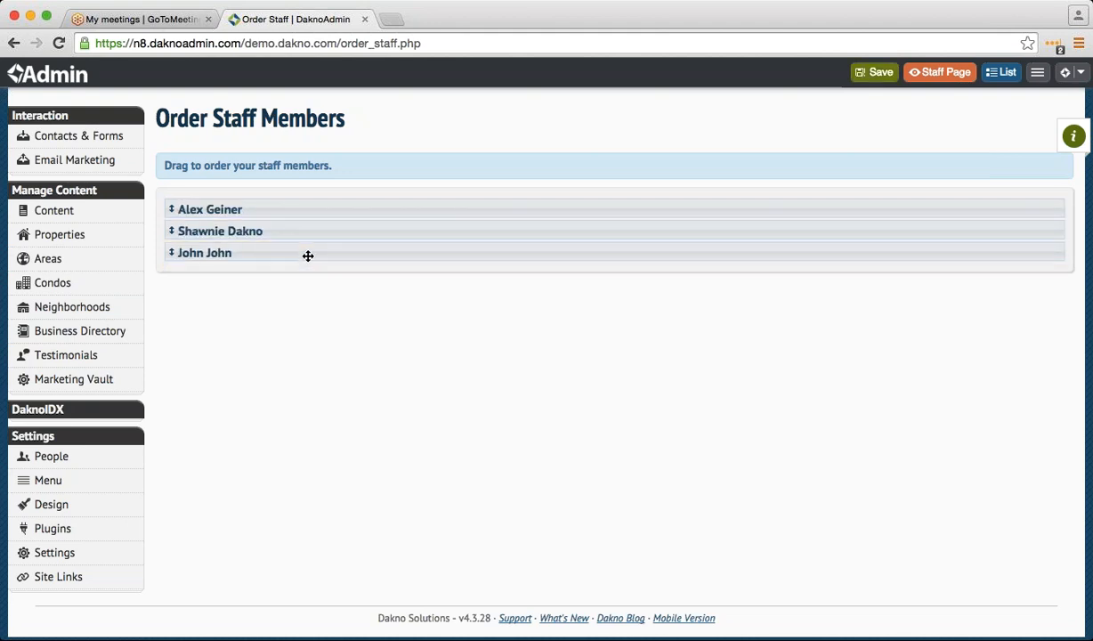
{"action": "left_click_drag", "start_coordinate": [322, 204], "coordinate": [319, 233]}
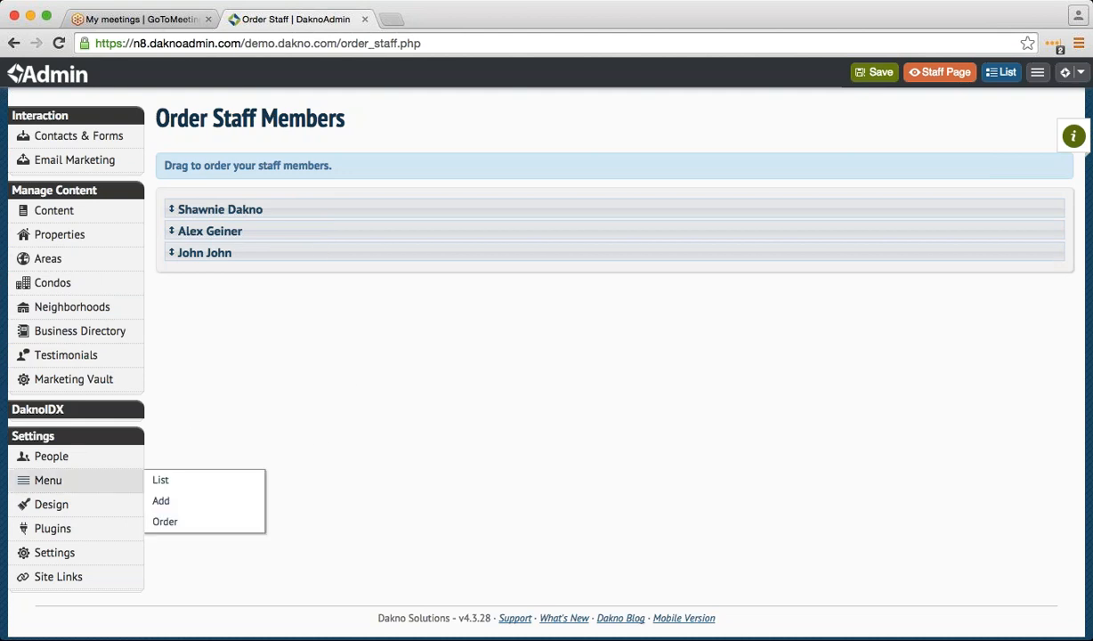
- Load the real estate company's live website address in a new browser tab
{"action": "left_click", "coordinate": [391, 19]}
{"action": "type", "text": "jaclynsm"}
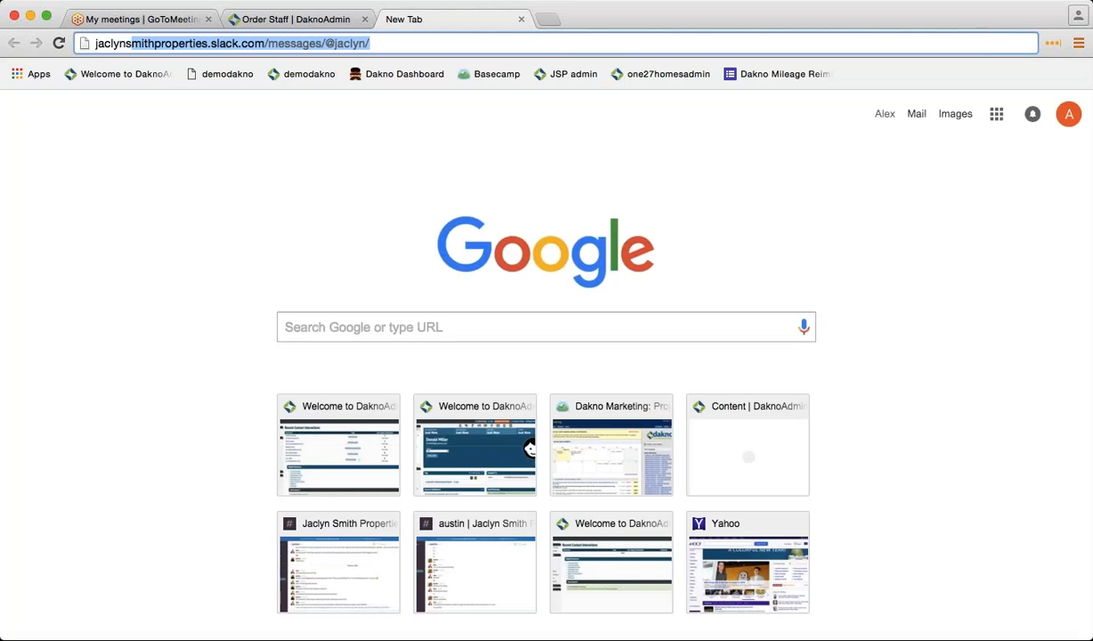
{"action": "type", "text": "ithproper"}
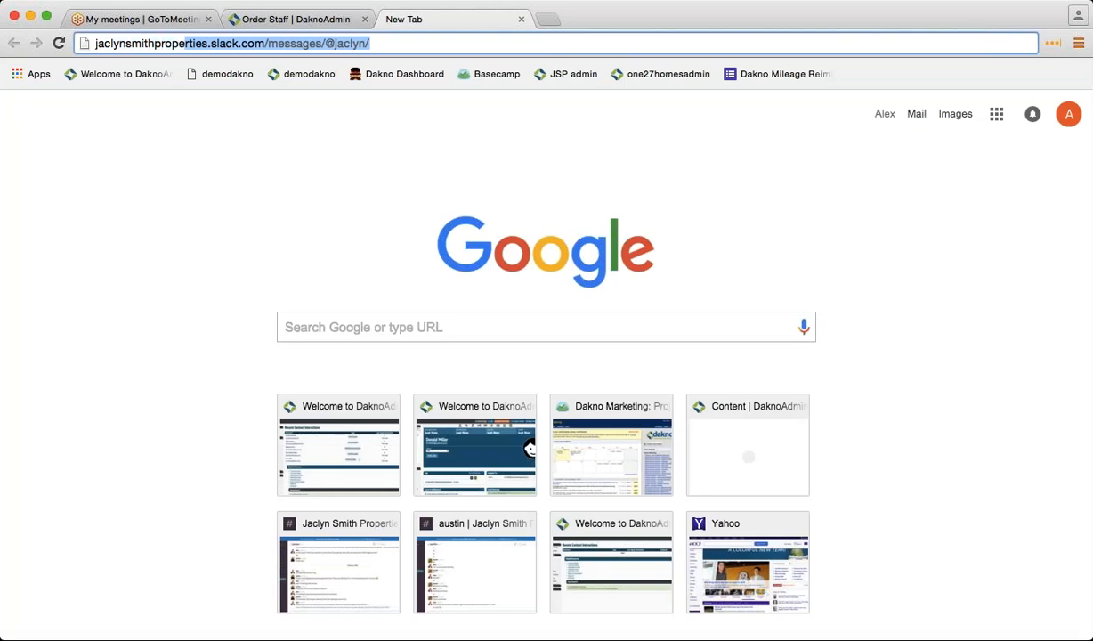
{"action": "type", "text": "t"}
{"action": "type", "text": "r"}
{"action": "type", "text": "ties.com"}
{"action": "key", "text": "Return"}
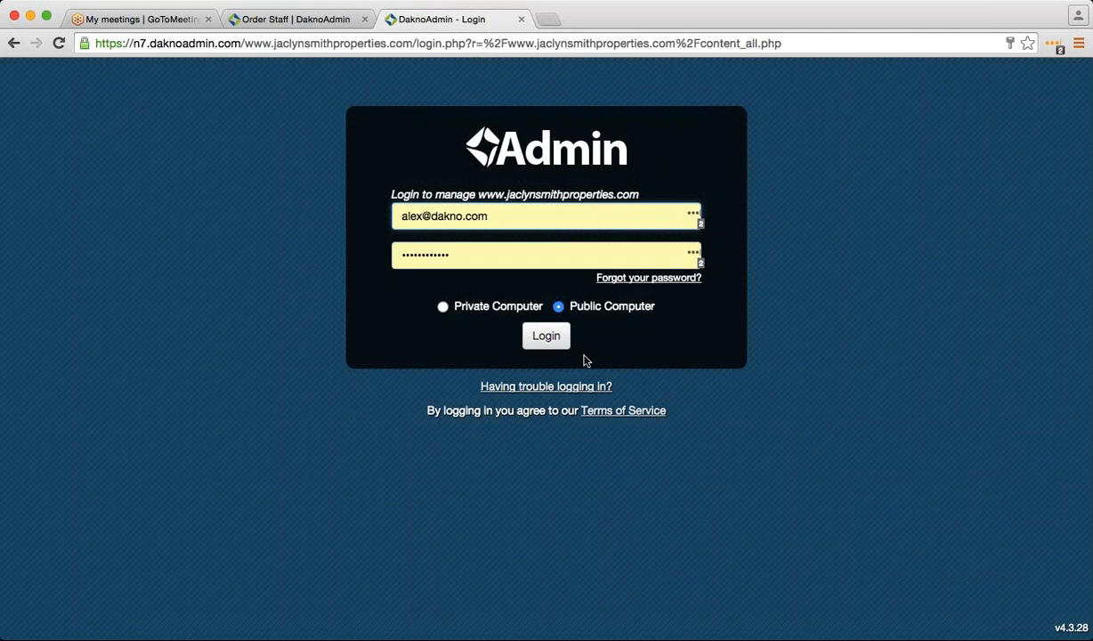
- Log in to the live site's admin and open the newest lead's contact record
{"action": "left_click", "coordinate": [561, 347]}
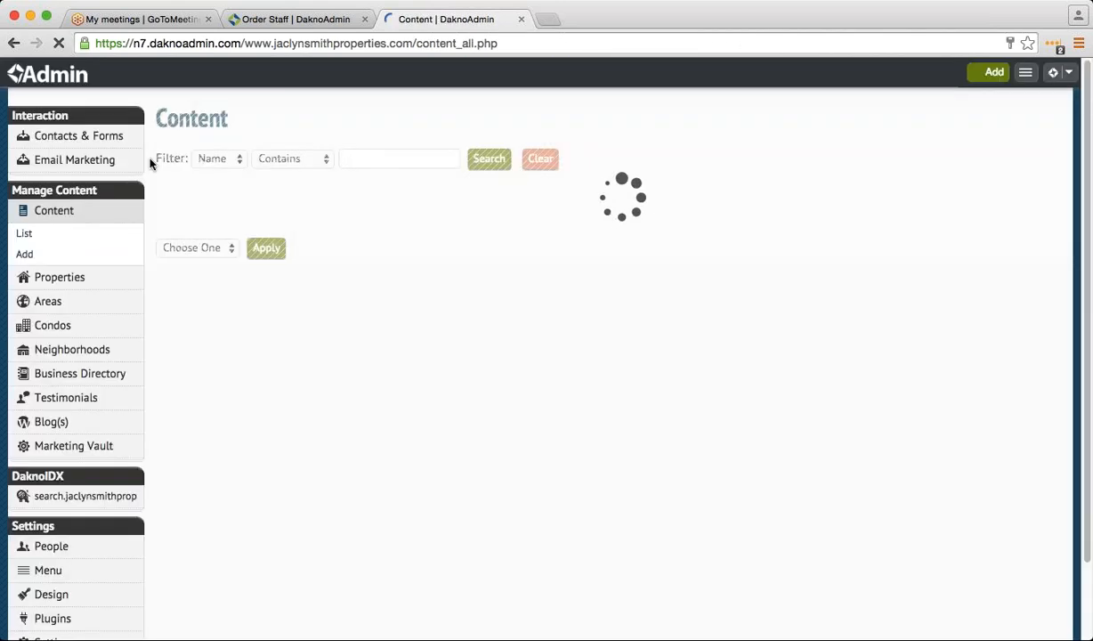
{"action": "mouse_move", "coordinate": [126, 140]}
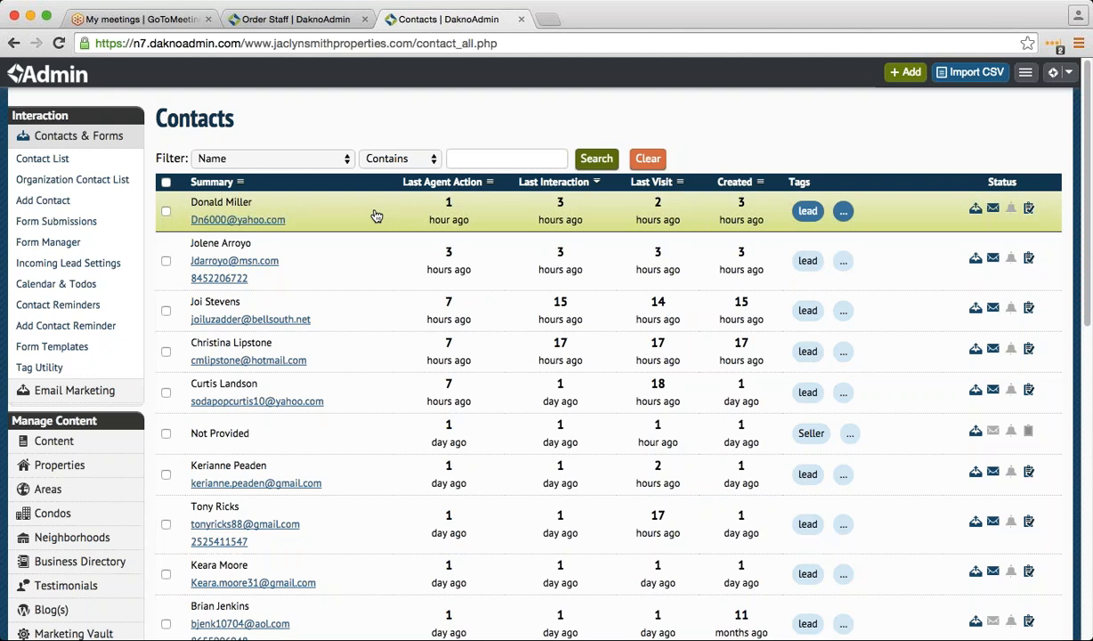
{"action": "left_click", "coordinate": [378, 215]}
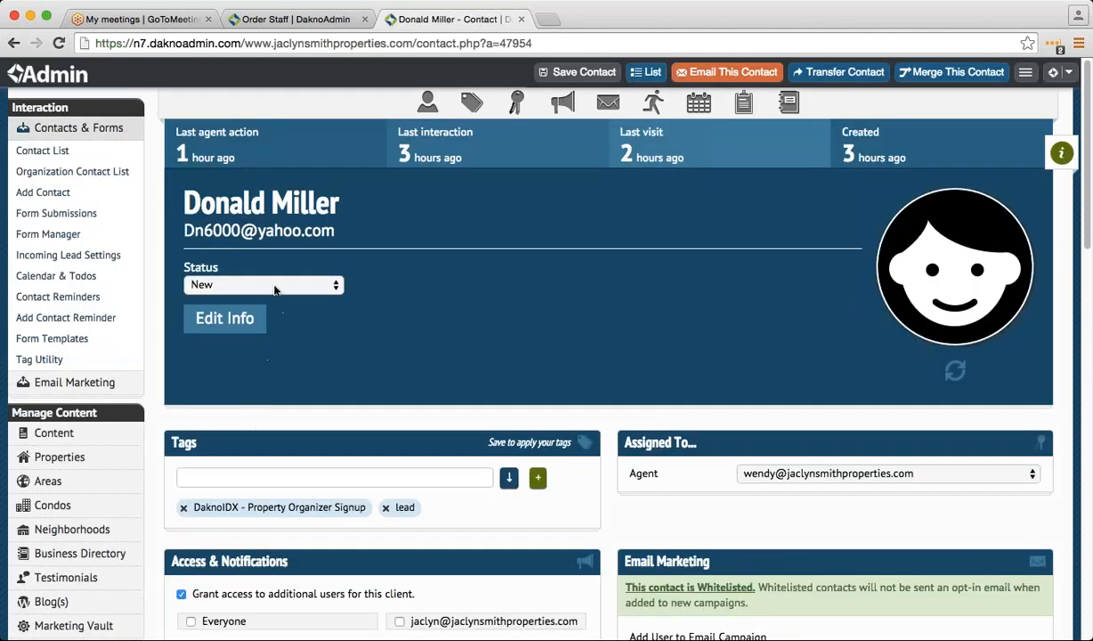
- Review the newest lead's tags, Access & Notifications, Activity and Todos sections
{"action": "scroll", "coordinate": [303, 454], "scroll_direction": "down", "scroll_amount": 1}
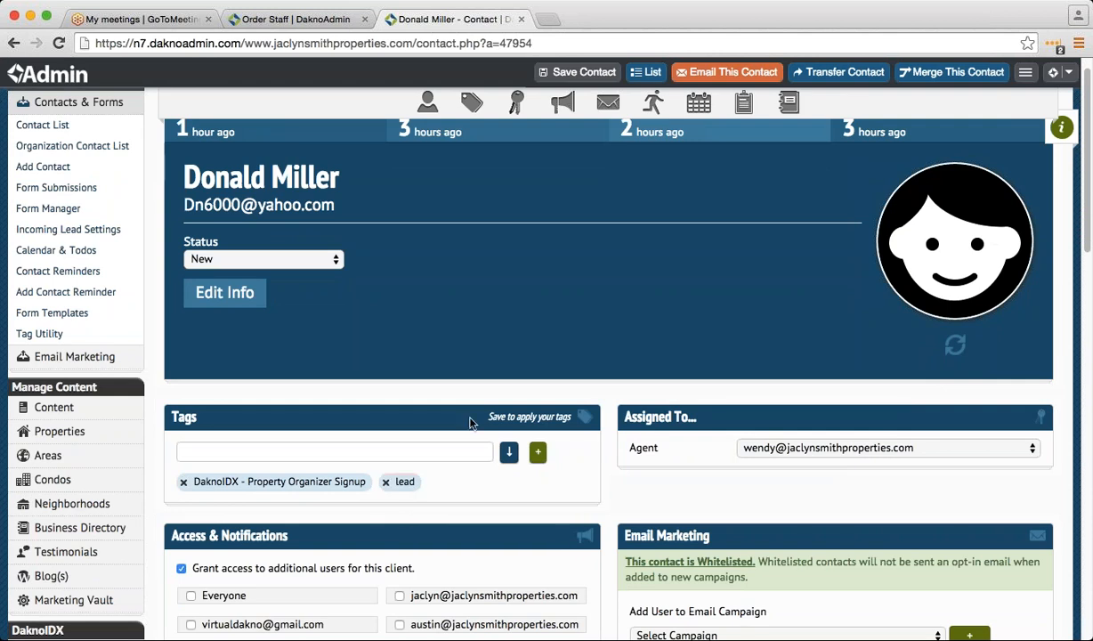
{"action": "scroll", "coordinate": [415, 461], "scroll_direction": "down", "scroll_amount": 10}
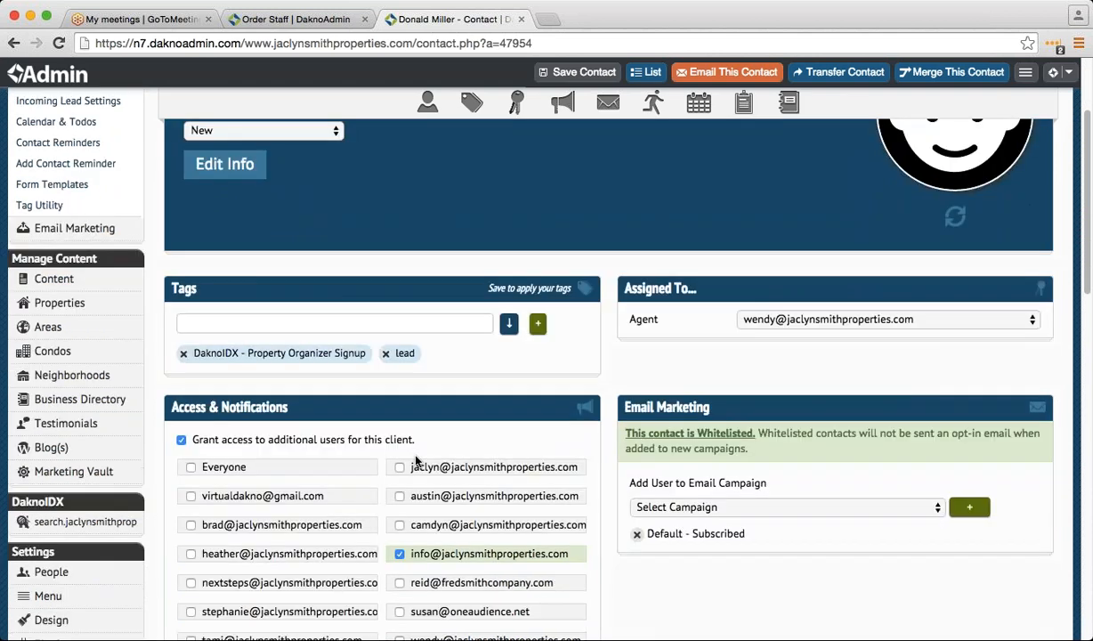
{"action": "scroll", "coordinate": [415, 462], "scroll_direction": "down", "scroll_amount": 2}
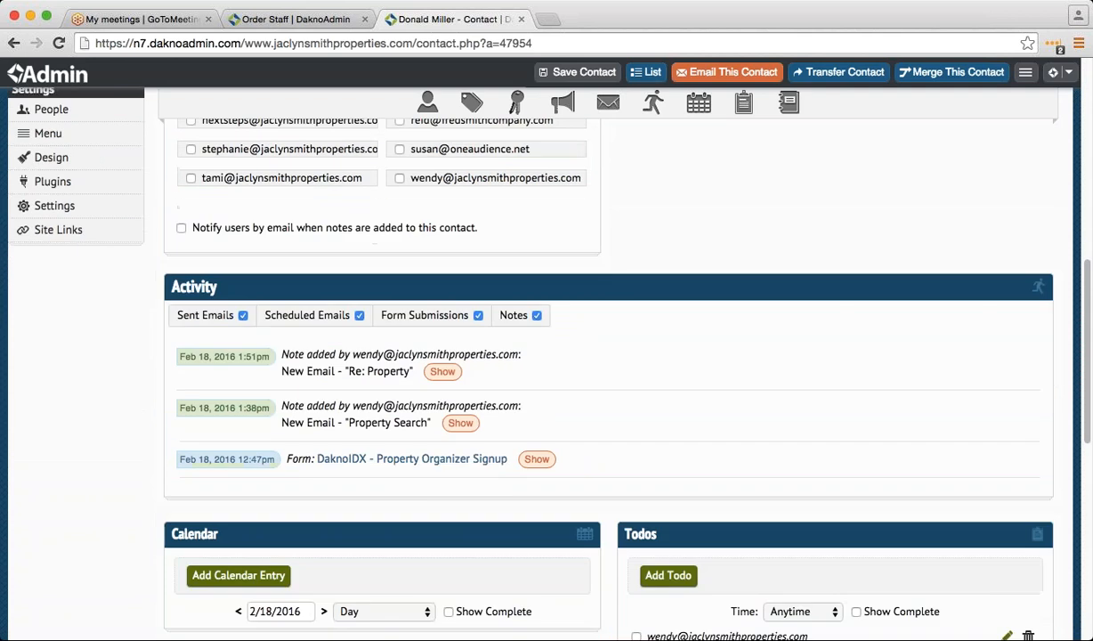
{"action": "scroll", "coordinate": [389, 463], "scroll_direction": "up", "scroll_amount": 1}
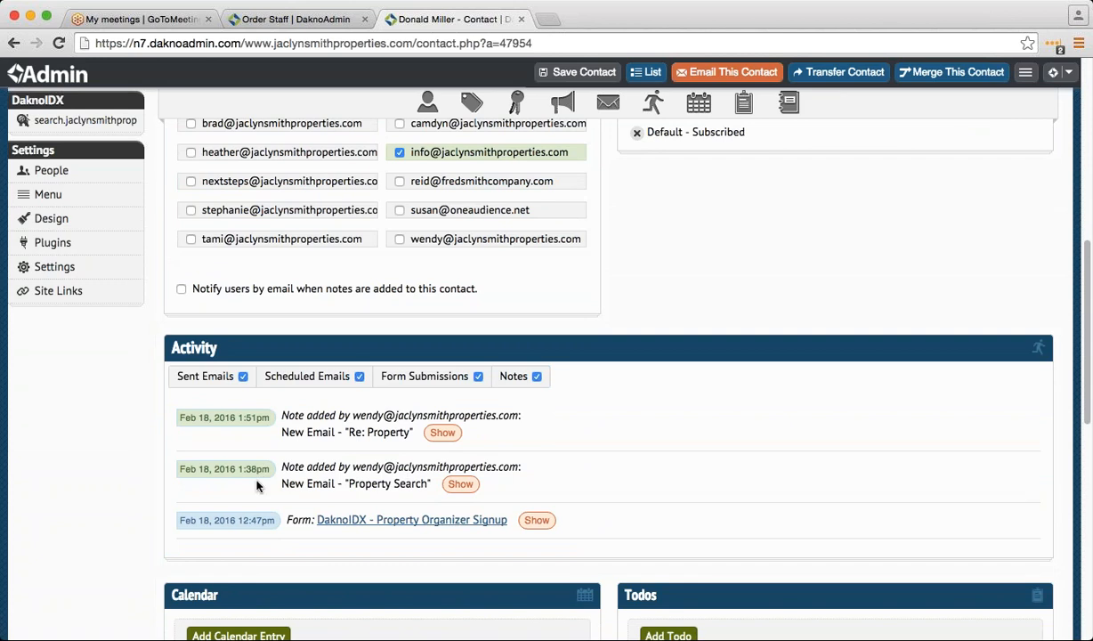
{"action": "scroll", "coordinate": [239, 484], "scroll_direction": "up", "scroll_amount": 5}
{"action": "scroll", "coordinate": [254, 497], "scroll_direction": "down", "scroll_amount": 8}
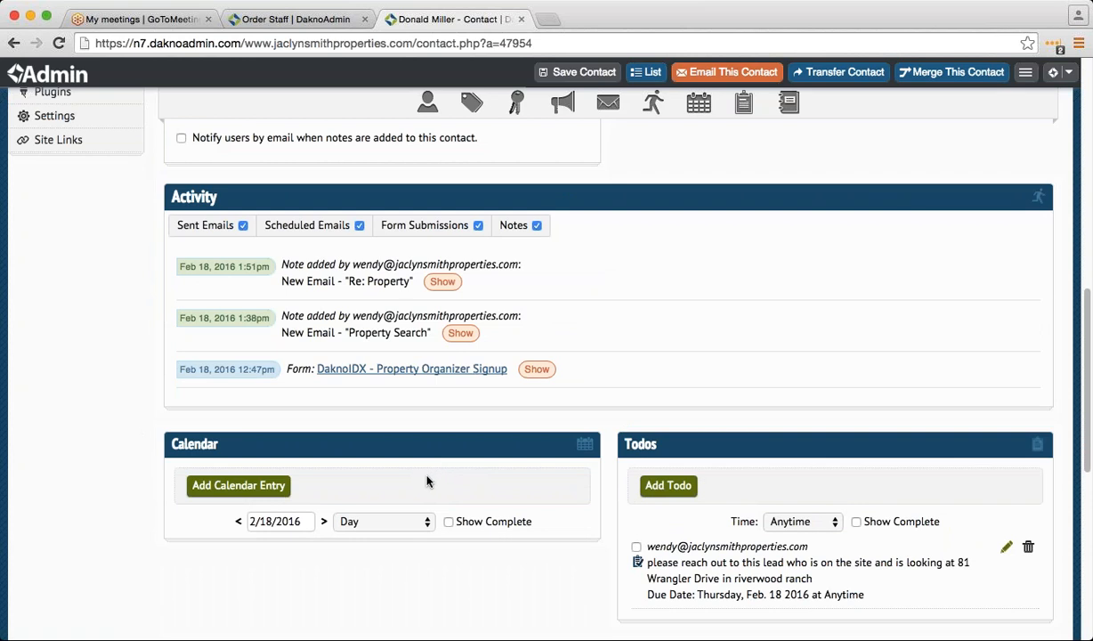
{"action": "scroll", "coordinate": [430, 482], "scroll_direction": "down", "scroll_amount": 1}
{"action": "scroll", "coordinate": [427, 481], "scroll_direction": "up", "scroll_amount": 3}
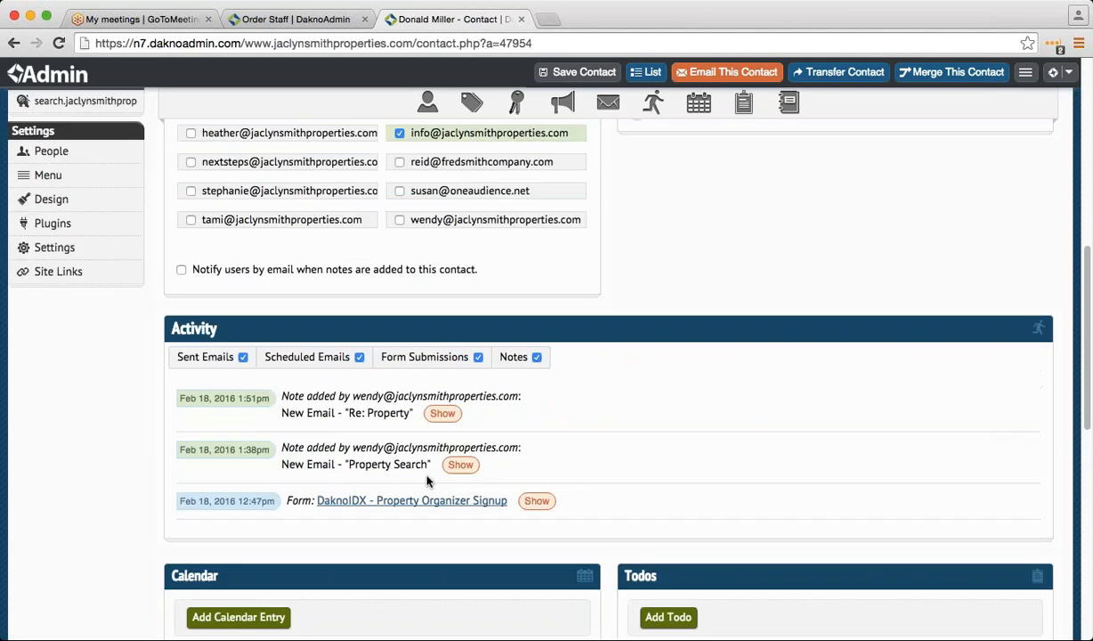
{"action": "scroll", "coordinate": [426, 481], "scroll_direction": "up", "scroll_amount": 3}
{"action": "scroll", "coordinate": [351, 460], "scroll_direction": "down", "scroll_amount": 7}
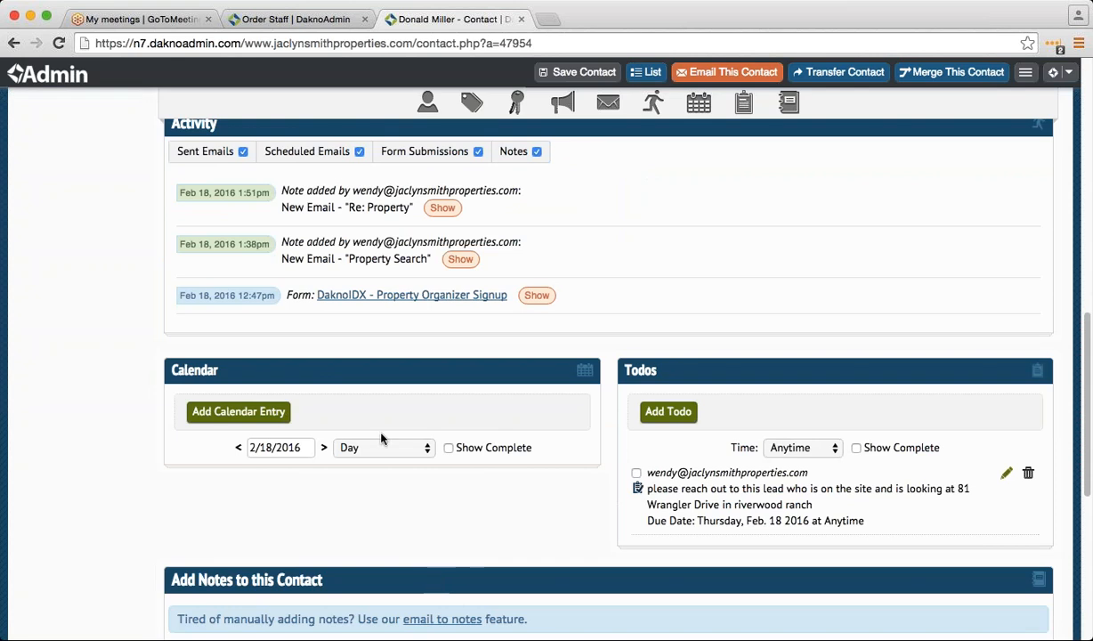
{"action": "scroll", "coordinate": [381, 439], "scroll_direction": "up", "scroll_amount": 2}
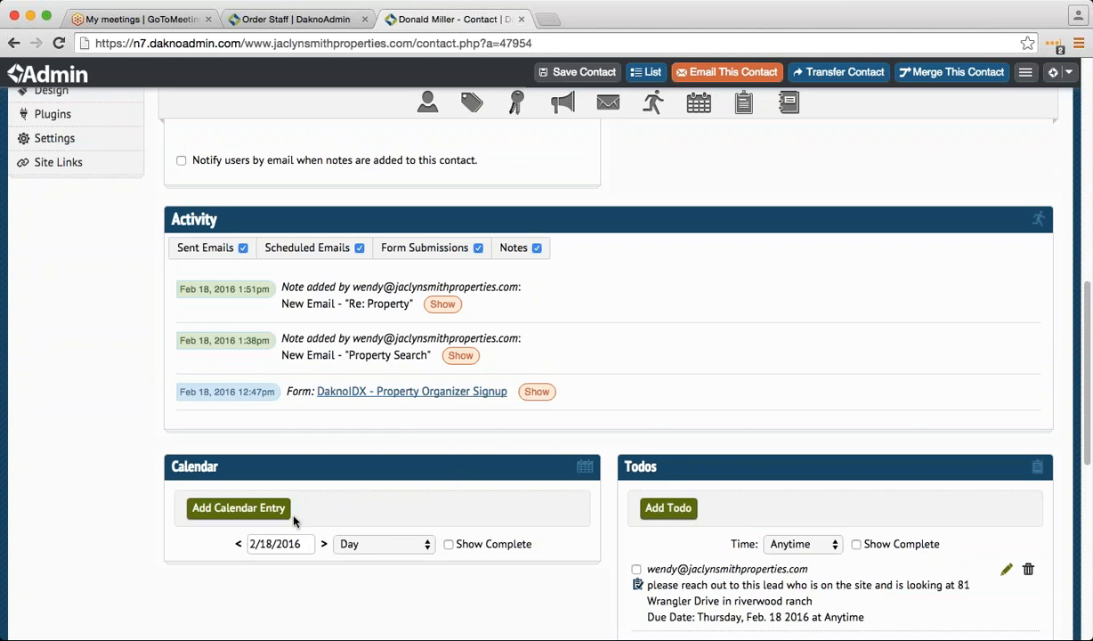
{"action": "scroll", "coordinate": [224, 463], "scroll_direction": "down", "scroll_amount": 2}
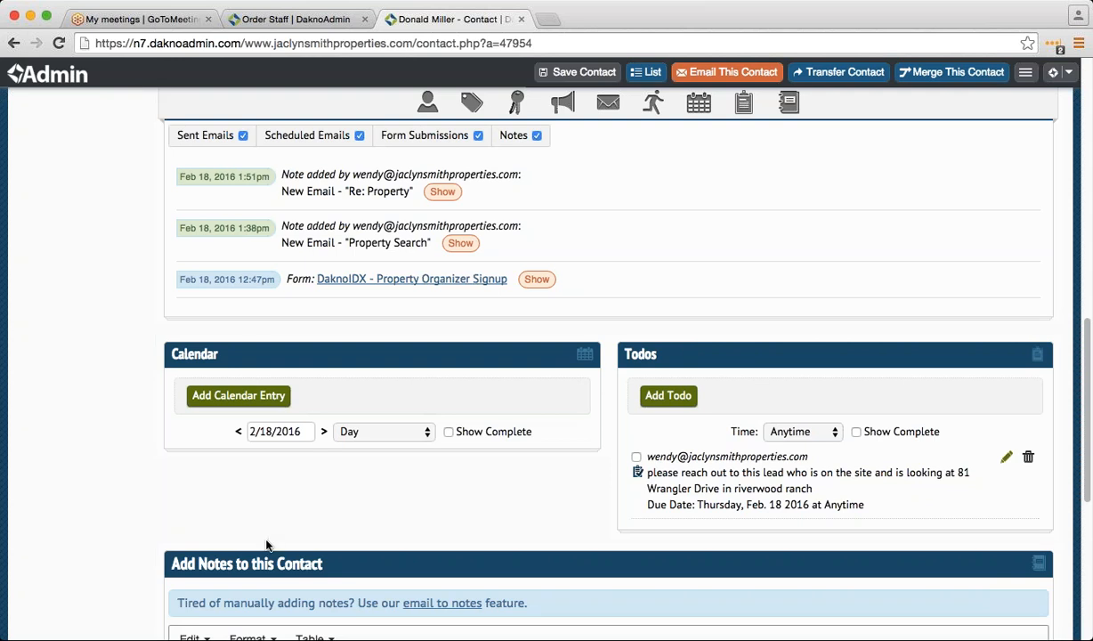
{"action": "scroll", "coordinate": [264, 545], "scroll_direction": "down", "scroll_amount": 2}
{"action": "scroll", "coordinate": [261, 550], "scroll_direction": "up", "scroll_amount": 5}
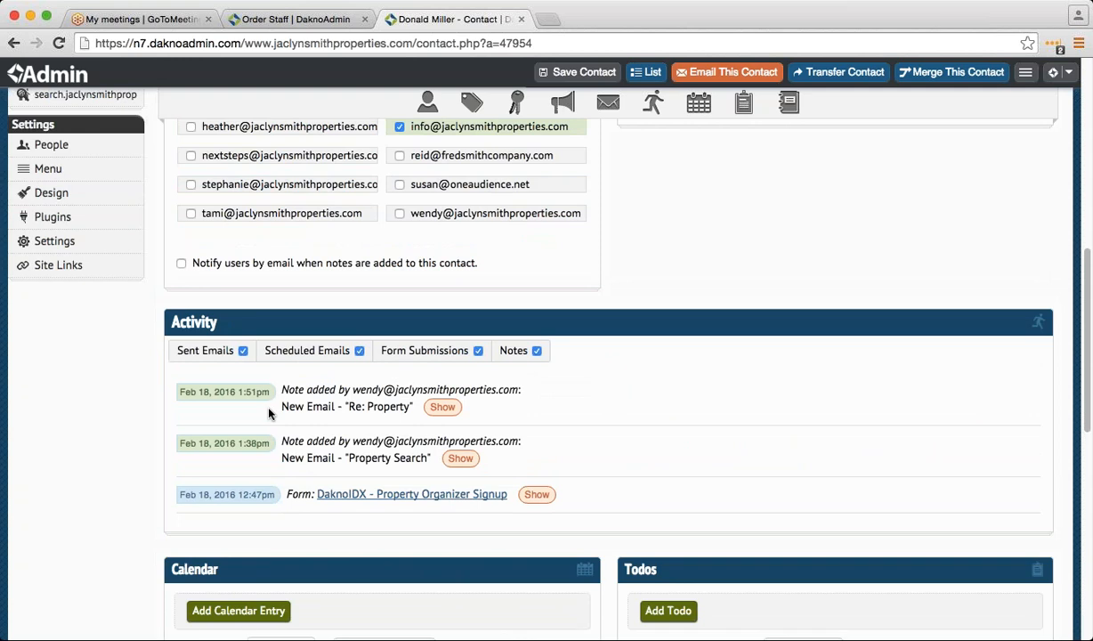
{"action": "scroll", "coordinate": [298, 517], "scroll_direction": "up", "scroll_amount": 2}
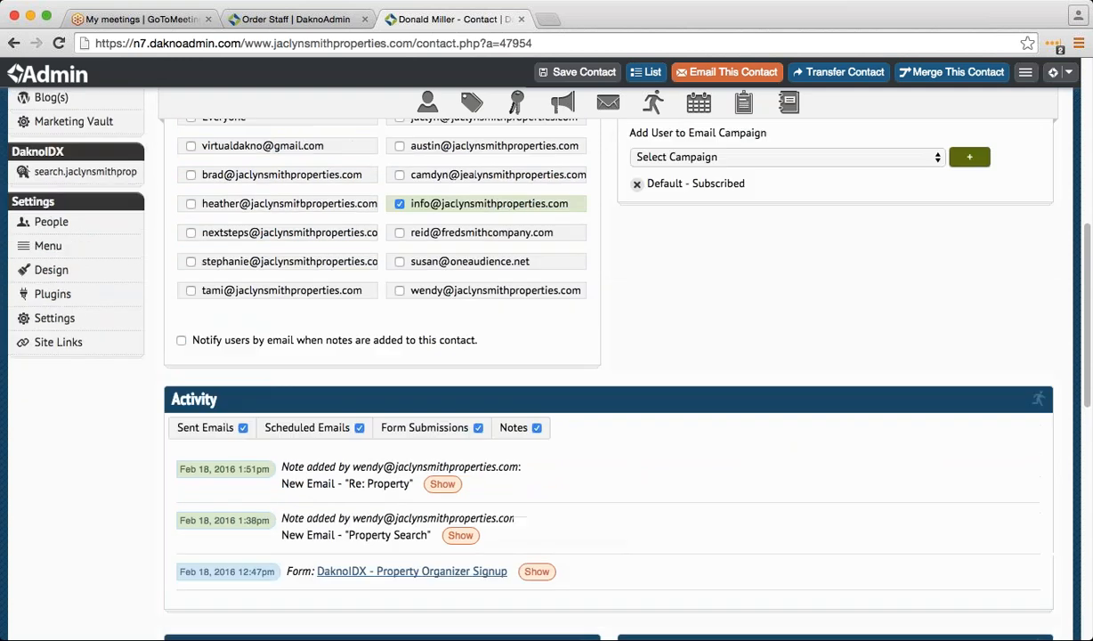
{"action": "scroll", "coordinate": [312, 567], "scroll_direction": "down", "scroll_amount": 6}
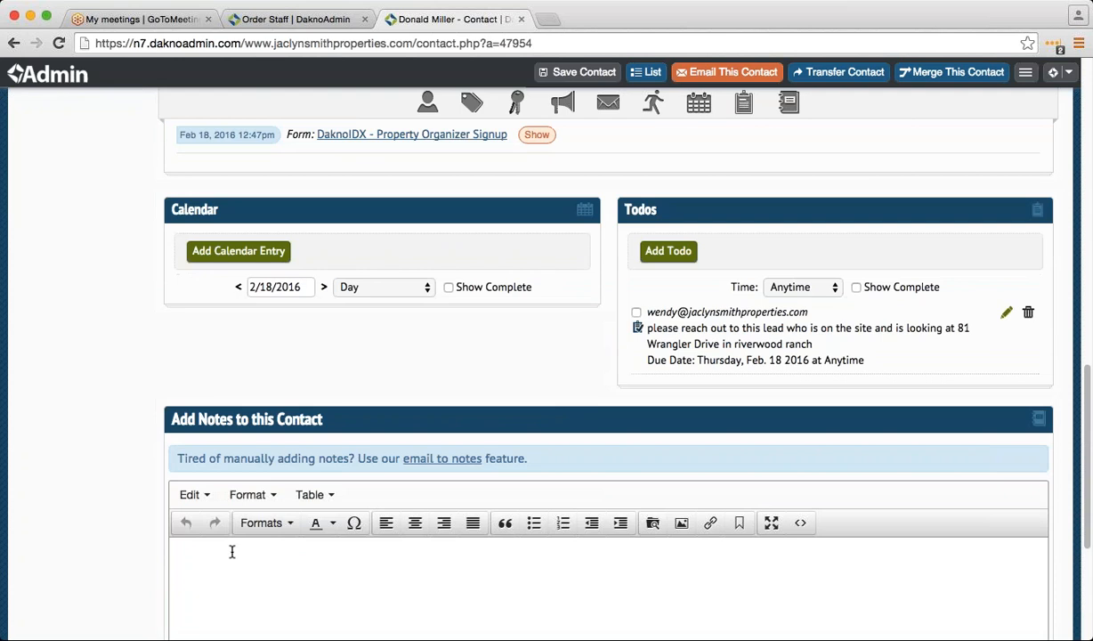
{"action": "scroll", "coordinate": [231, 552], "scroll_direction": "up", "scroll_amount": 1}
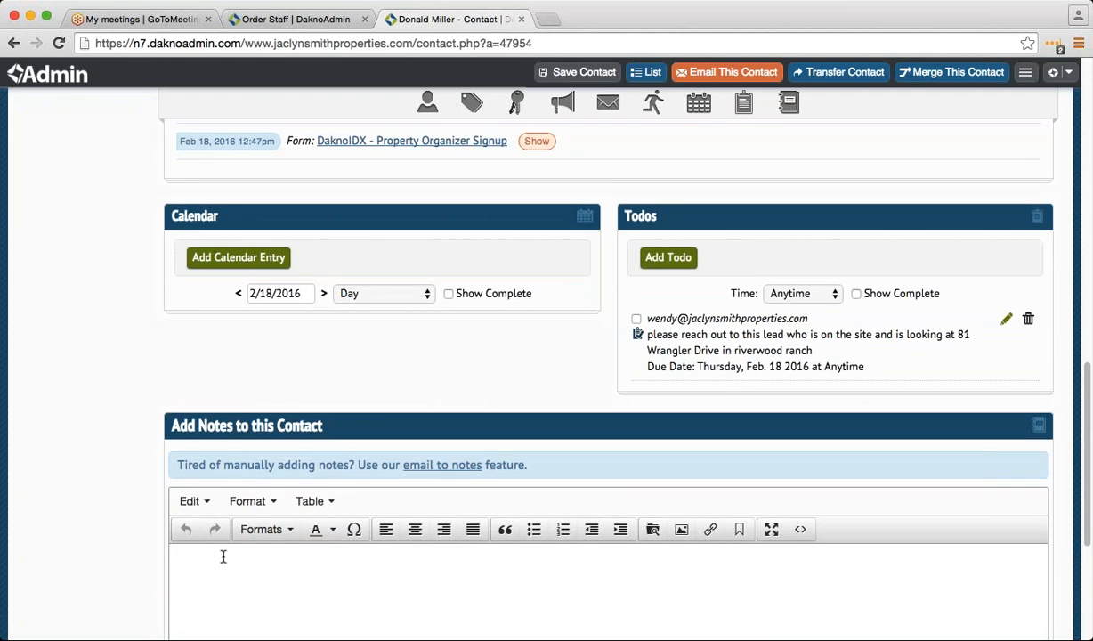
{"action": "scroll", "coordinate": [230, 594], "scroll_direction": "up", "scroll_amount": 3}
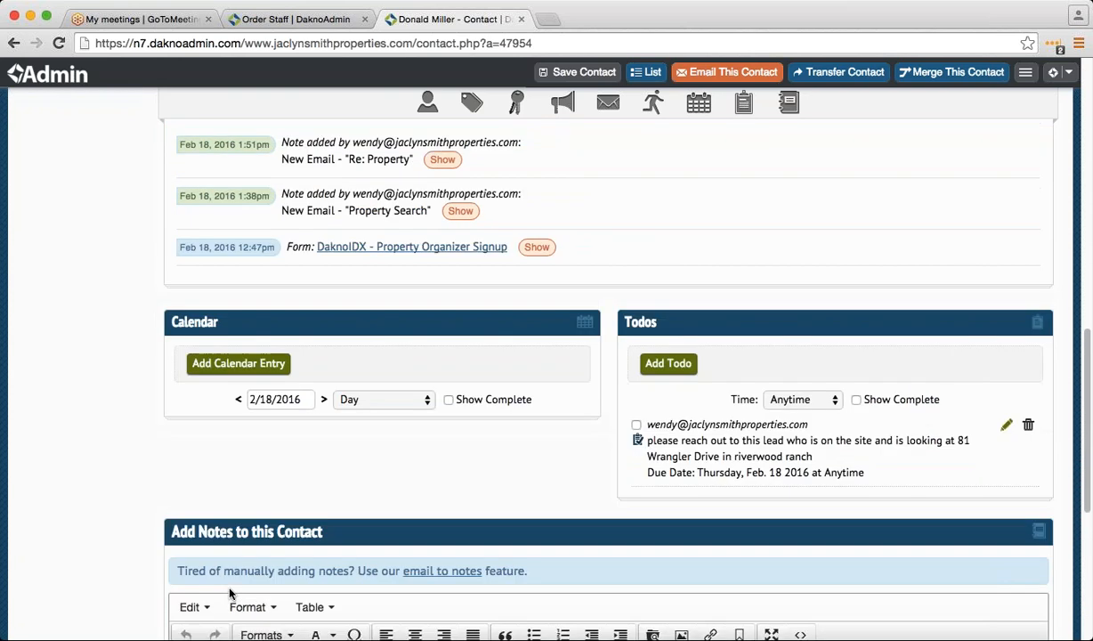
{"action": "scroll", "coordinate": [230, 594], "scroll_direction": "up", "scroll_amount": 10}
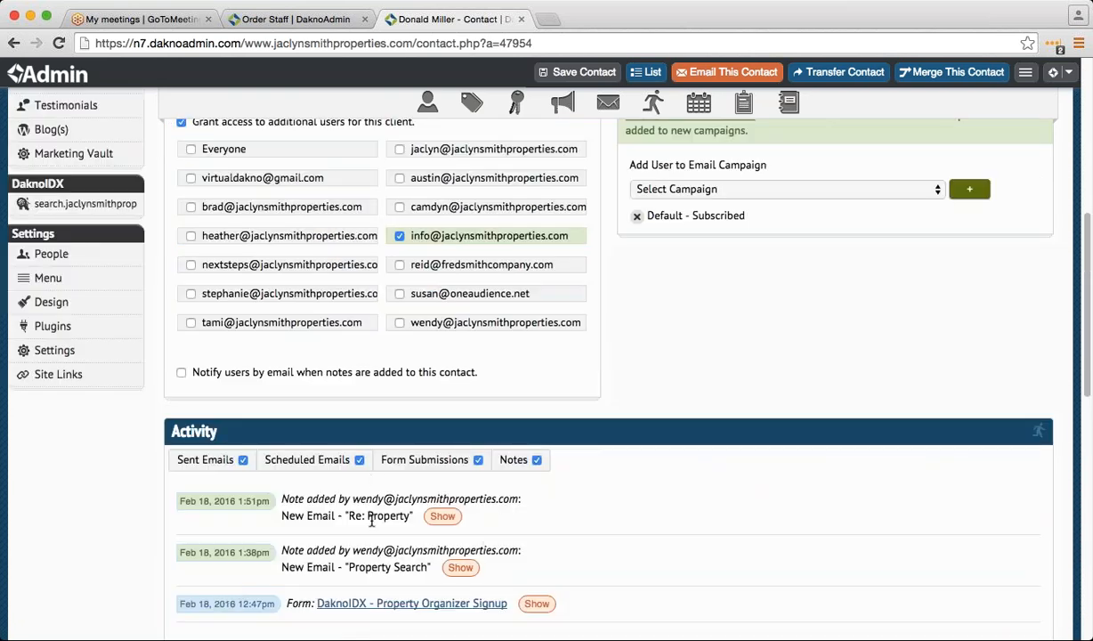
{"action": "scroll", "coordinate": [236, 478], "scroll_direction": "down", "scroll_amount": 9}
{"action": "scroll", "coordinate": [162, 455], "scroll_direction": "down", "scroll_amount": 3}
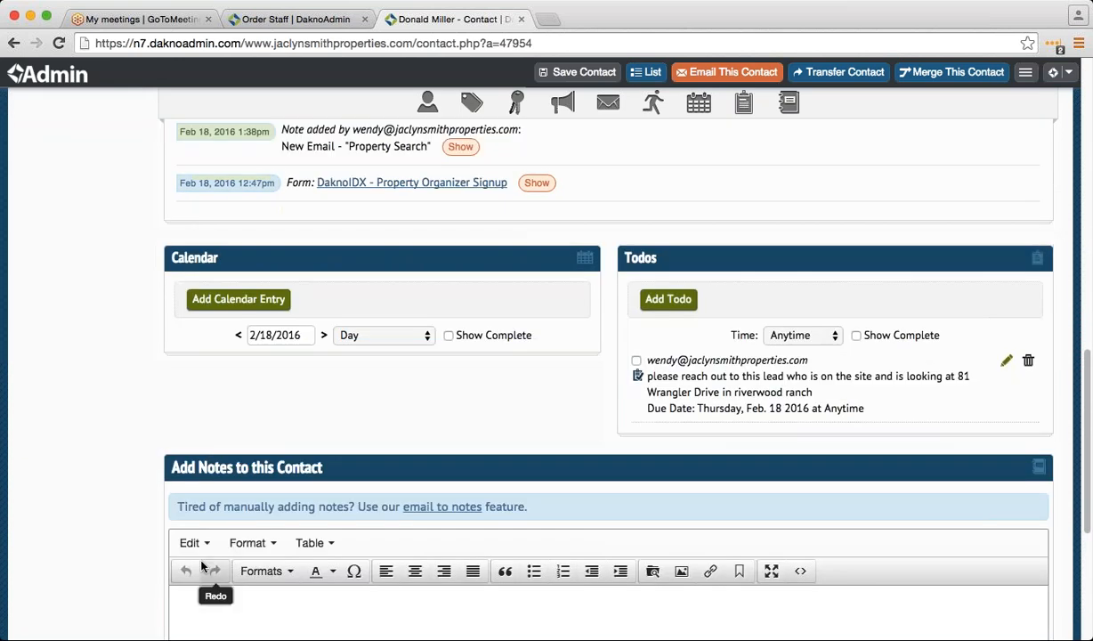
- Place the cursor in the Add Notes editor, then return to the top of the record
{"action": "left_click", "coordinate": [201, 603]}
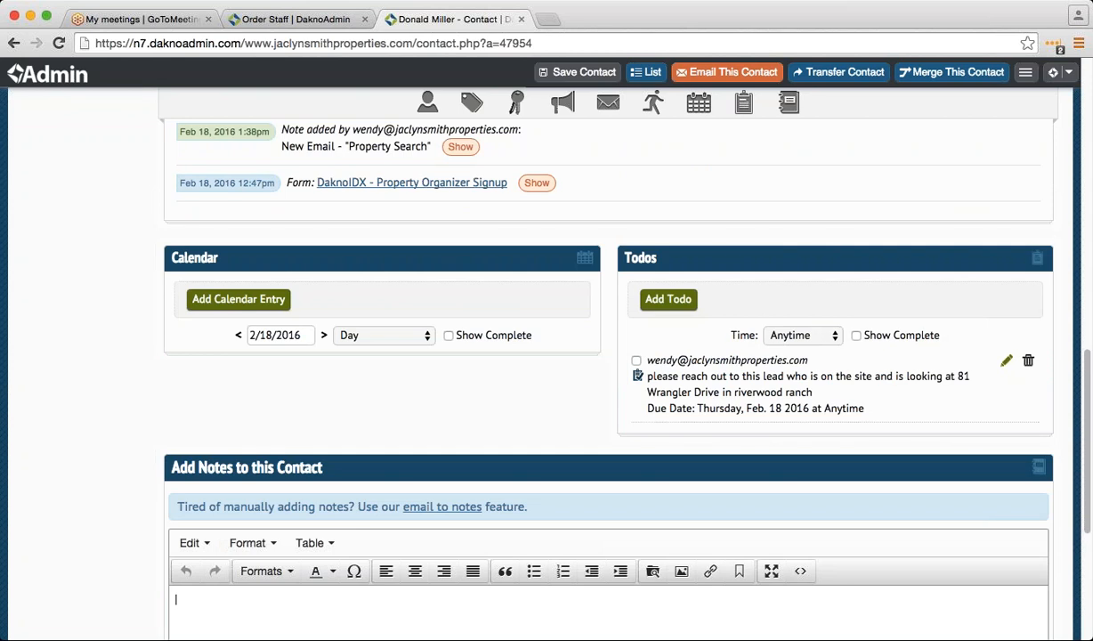
{"action": "scroll", "coordinate": [282, 494], "scroll_direction": "up", "scroll_amount": 5}
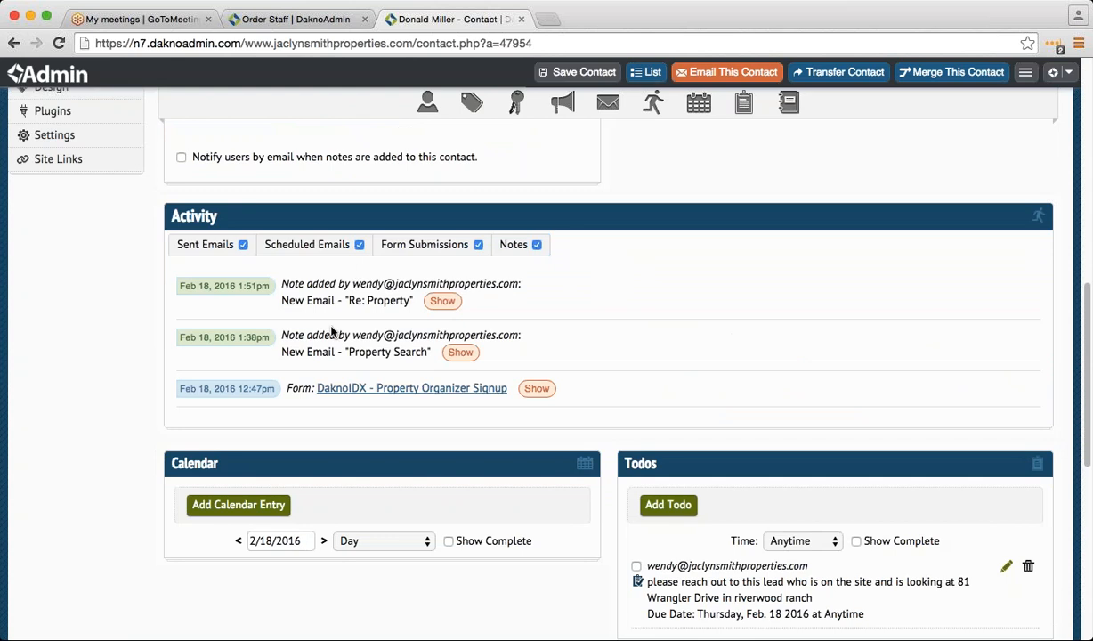
{"action": "scroll", "coordinate": [321, 374], "scroll_direction": "up", "scroll_amount": 2}
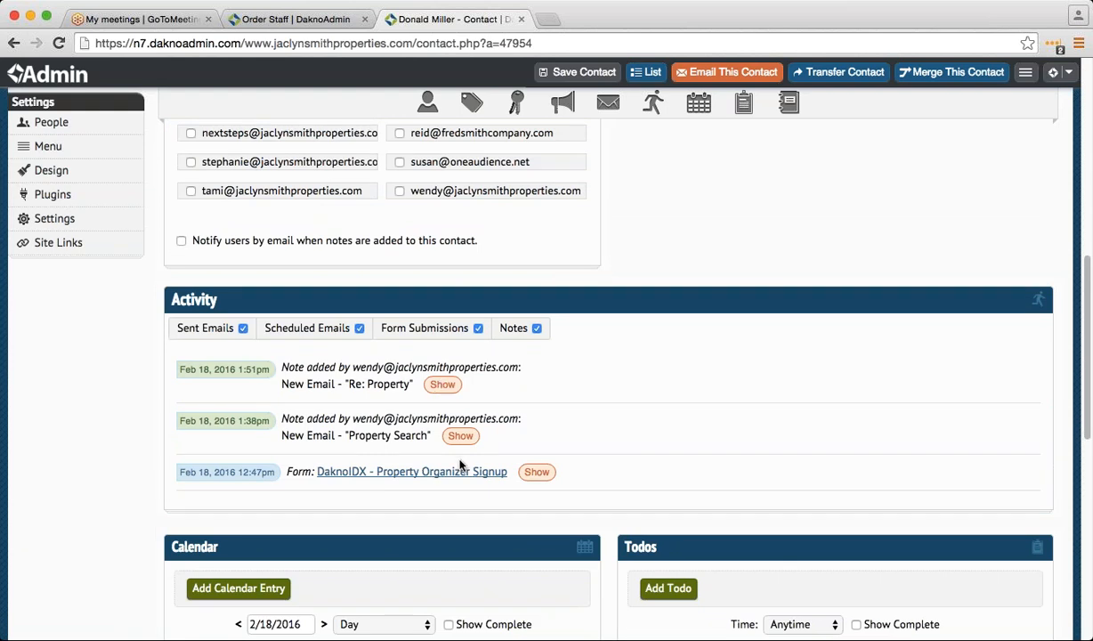
{"action": "scroll", "coordinate": [445, 442], "scroll_direction": "up", "scroll_amount": 4}
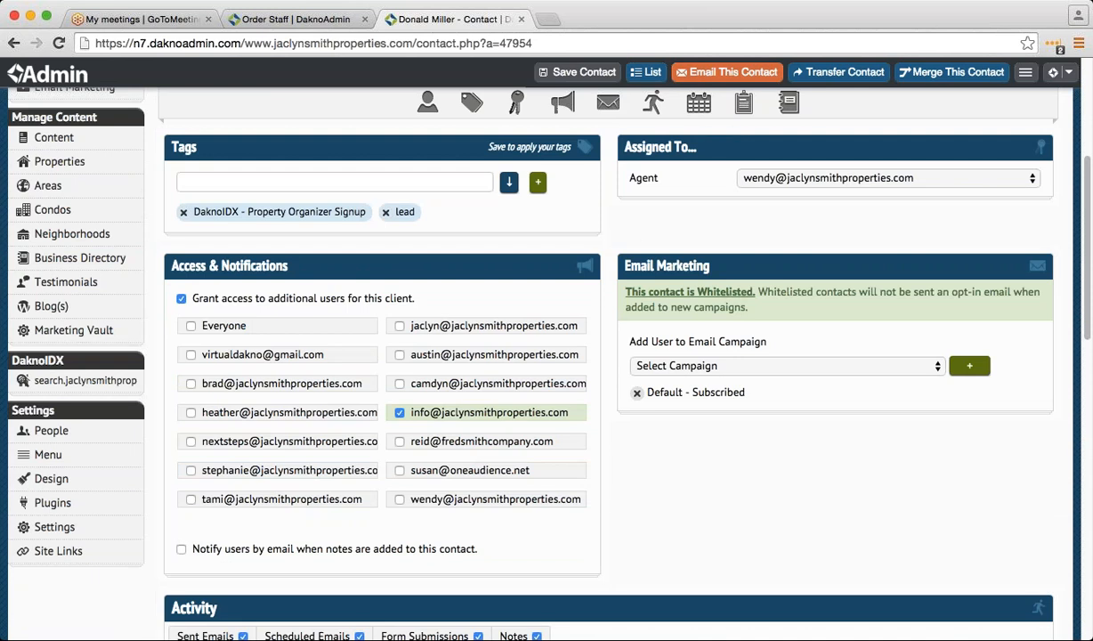
{"action": "scroll", "coordinate": [298, 427], "scroll_direction": "up", "scroll_amount": 4}
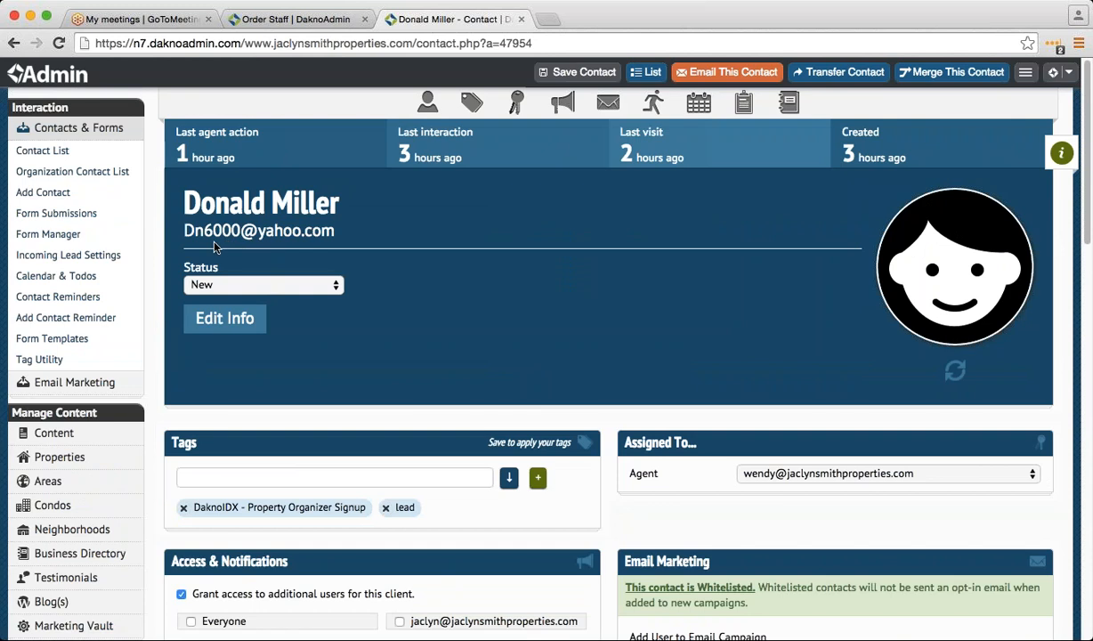
- Go back to the Contacts list and open the second lead's contact record
{"action": "left_click", "coordinate": [14, 45]}
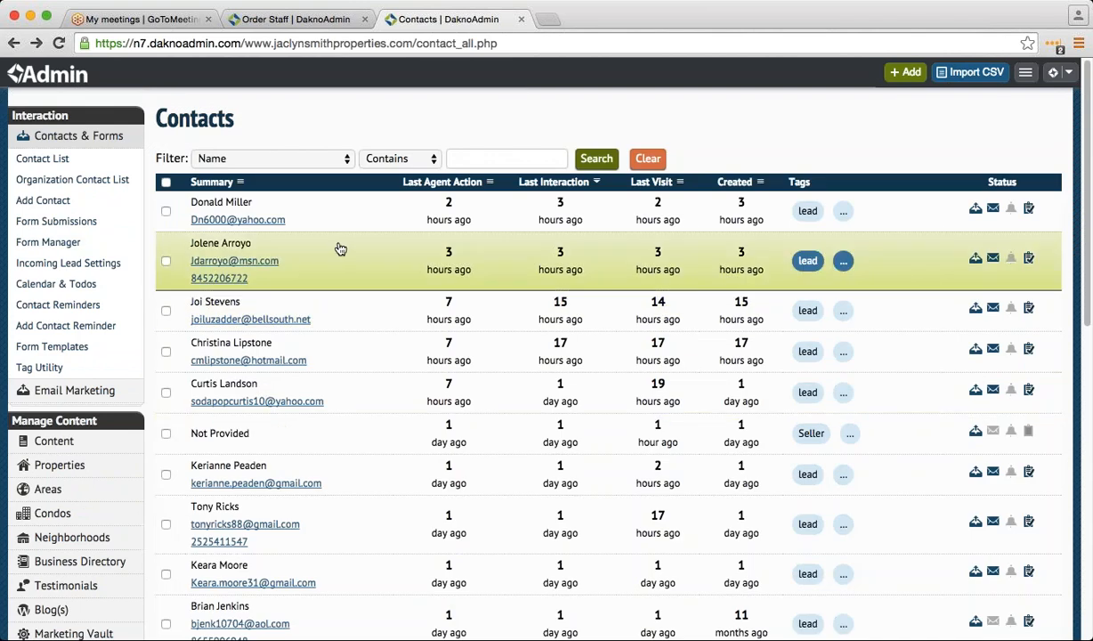
{"action": "left_click", "coordinate": [334, 262]}
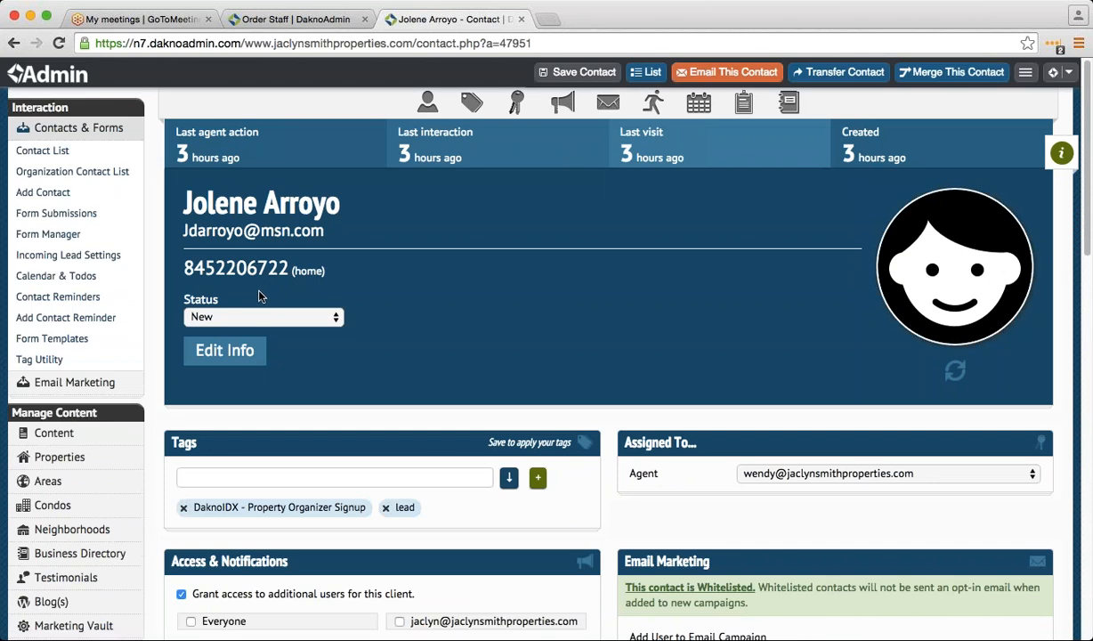
{"action": "scroll", "coordinate": [174, 381], "scroll_direction": "down", "scroll_amount": 5}
{"action": "scroll", "coordinate": [164, 401], "scroll_direction": "down", "scroll_amount": 3}
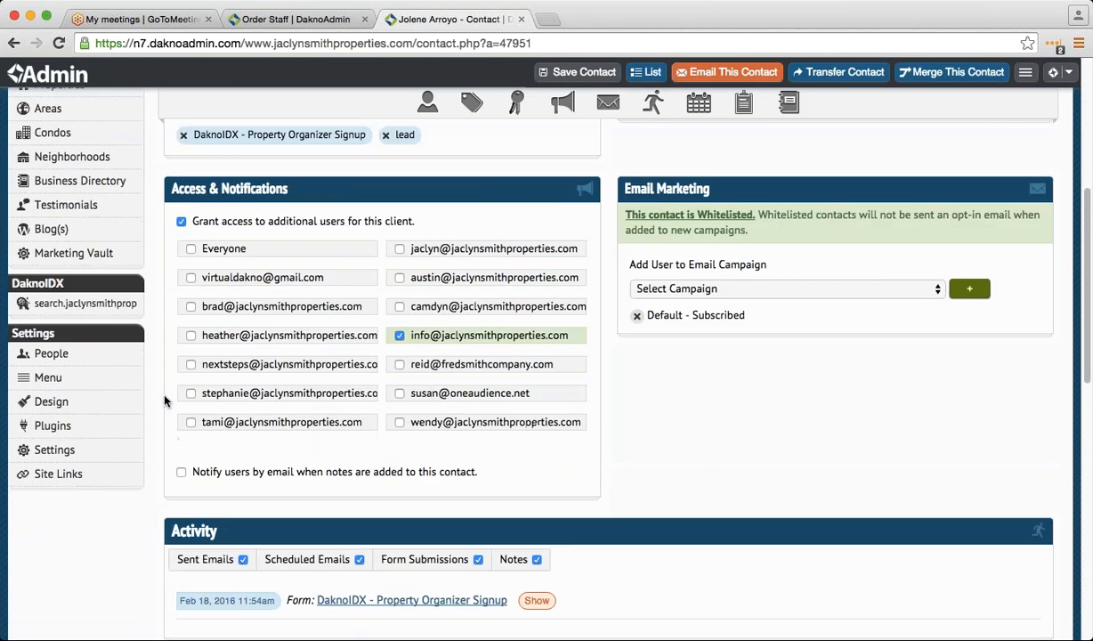
{"action": "scroll", "coordinate": [164, 401], "scroll_direction": "up", "scroll_amount": 7}
{"action": "scroll", "coordinate": [163, 400], "scroll_direction": "down", "scroll_amount": 8}
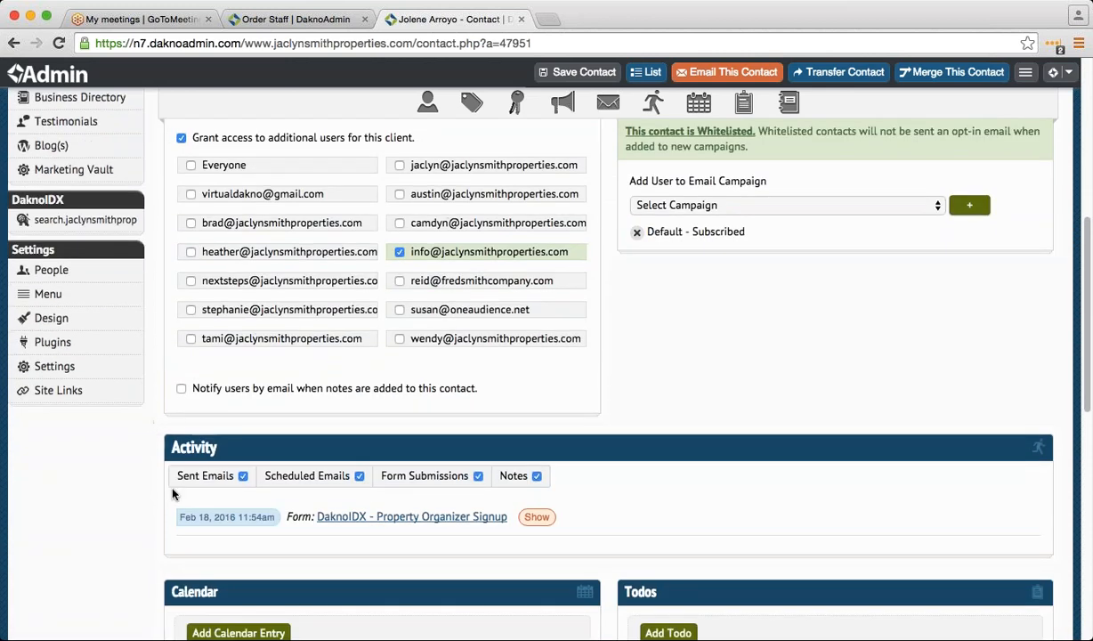
{"action": "scroll", "coordinate": [169, 494], "scroll_direction": "down", "scroll_amount": 1}
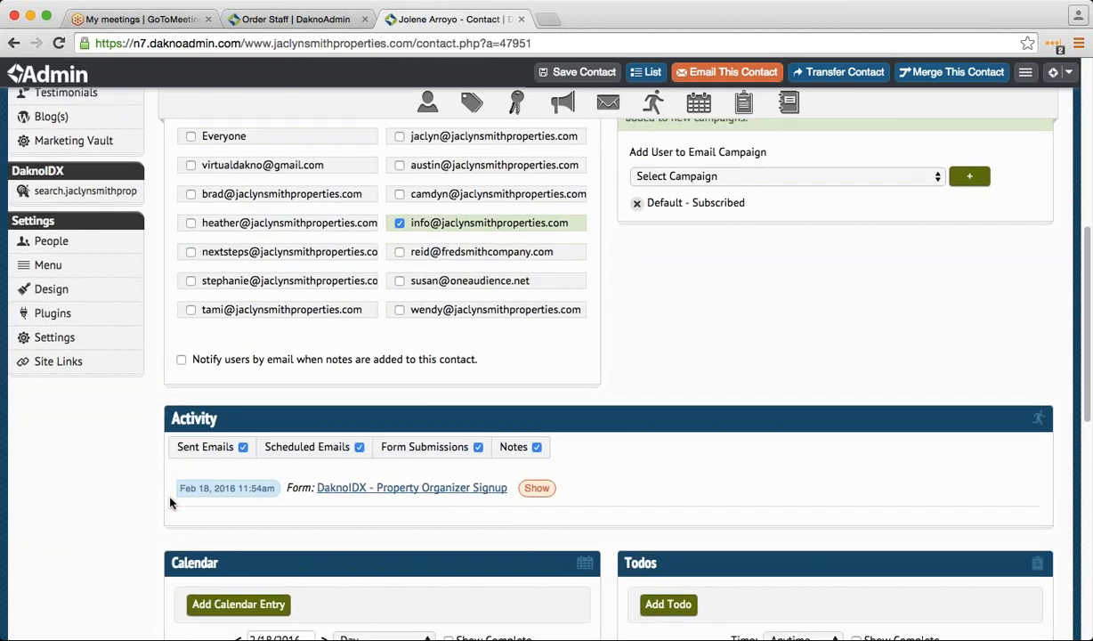
- Review its Property Organizer Signup tag, activity, Parkview todo and email campaign choices
{"action": "scroll", "coordinate": [165, 493], "scroll_direction": "up", "scroll_amount": 1}
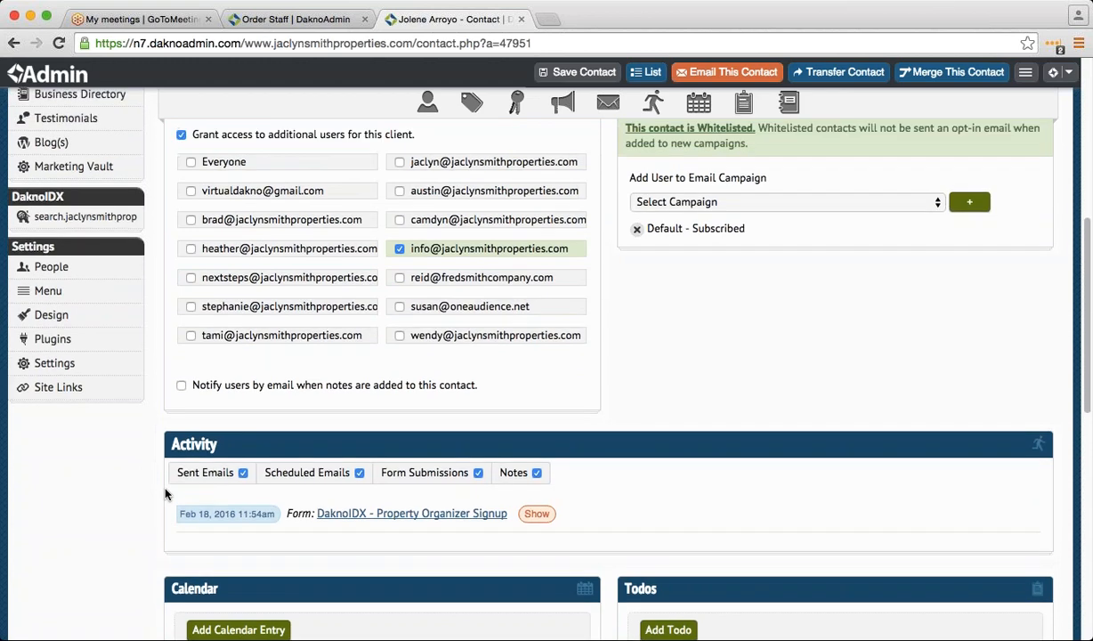
{"action": "scroll", "coordinate": [165, 495], "scroll_direction": "up", "scroll_amount": 8}
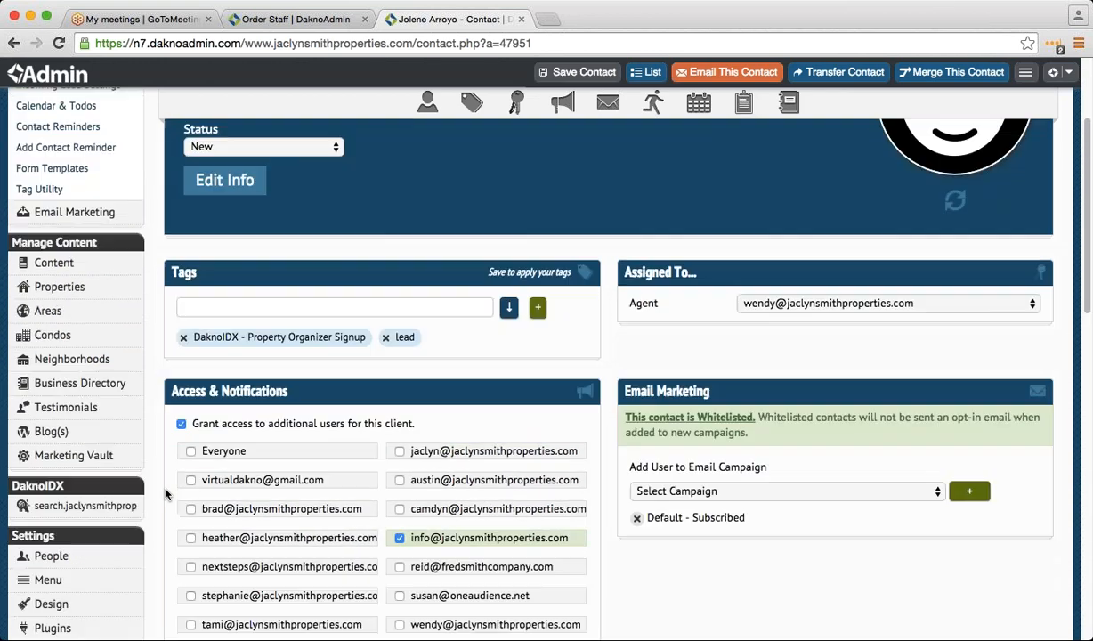
{"action": "scroll", "coordinate": [164, 494], "scroll_direction": "up", "scroll_amount": 4}
{"action": "scroll", "coordinate": [165, 495], "scroll_direction": "down", "scroll_amount": 17}
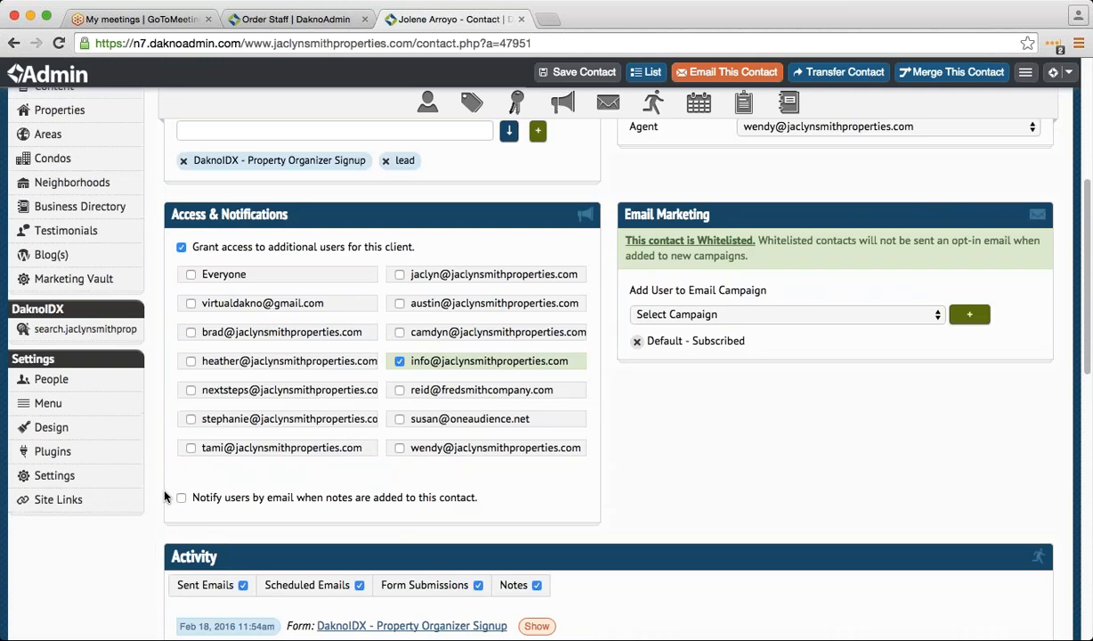
{"action": "scroll", "coordinate": [165, 496], "scroll_direction": "down", "scroll_amount": 10}
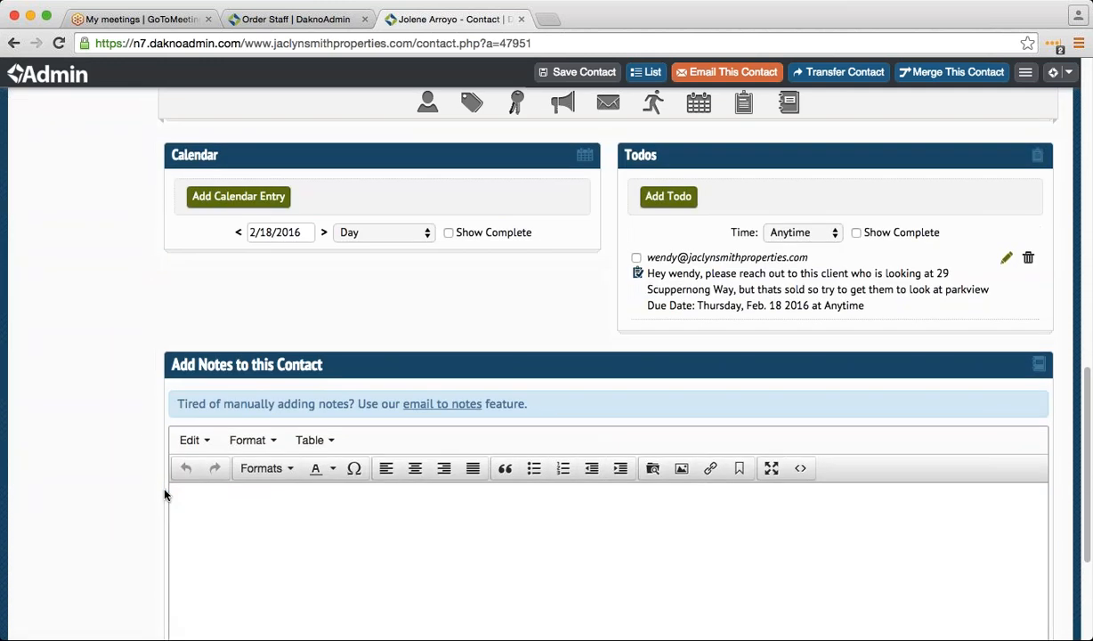
{"action": "scroll", "coordinate": [201, 459], "scroll_direction": "down", "scroll_amount": 3}
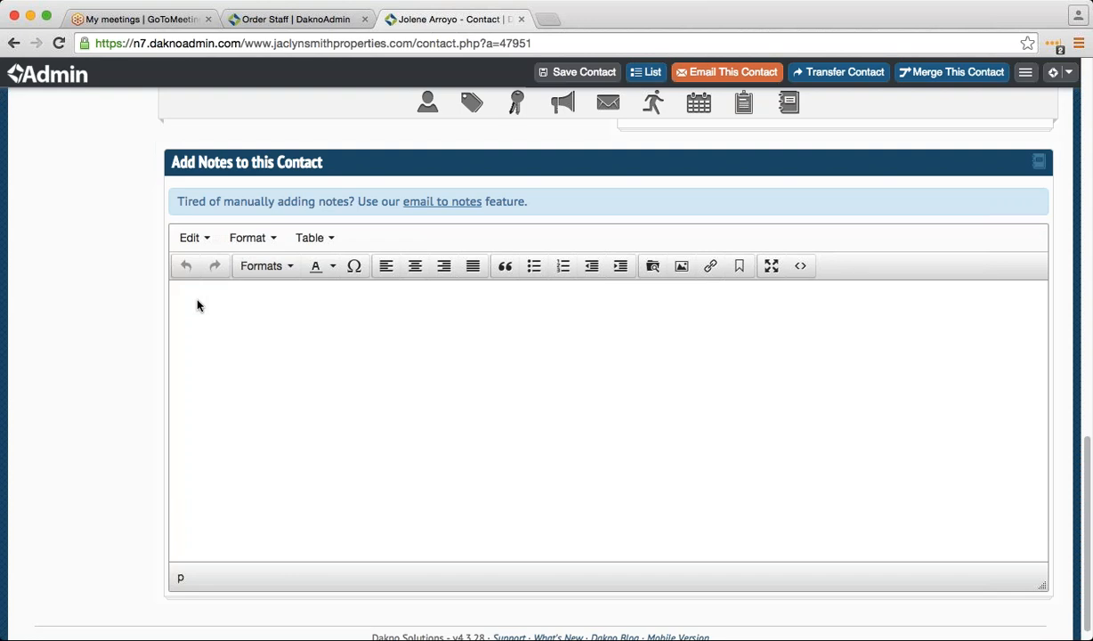
{"action": "scroll", "coordinate": [203, 352], "scroll_direction": "up", "scroll_amount": 10}
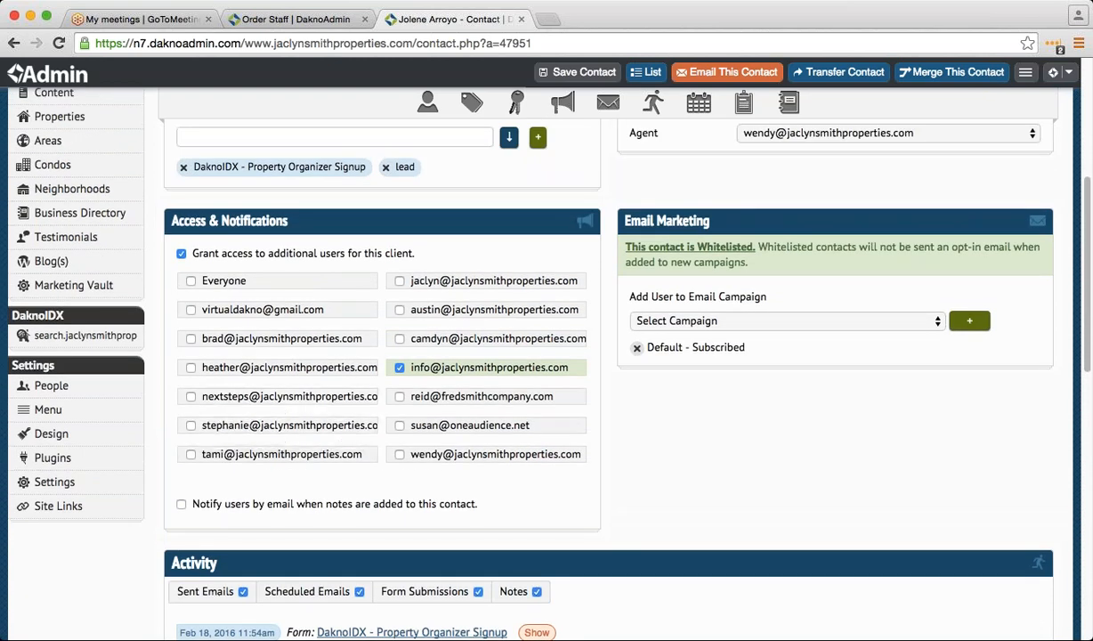
{"action": "left_click", "coordinate": [741, 322]}
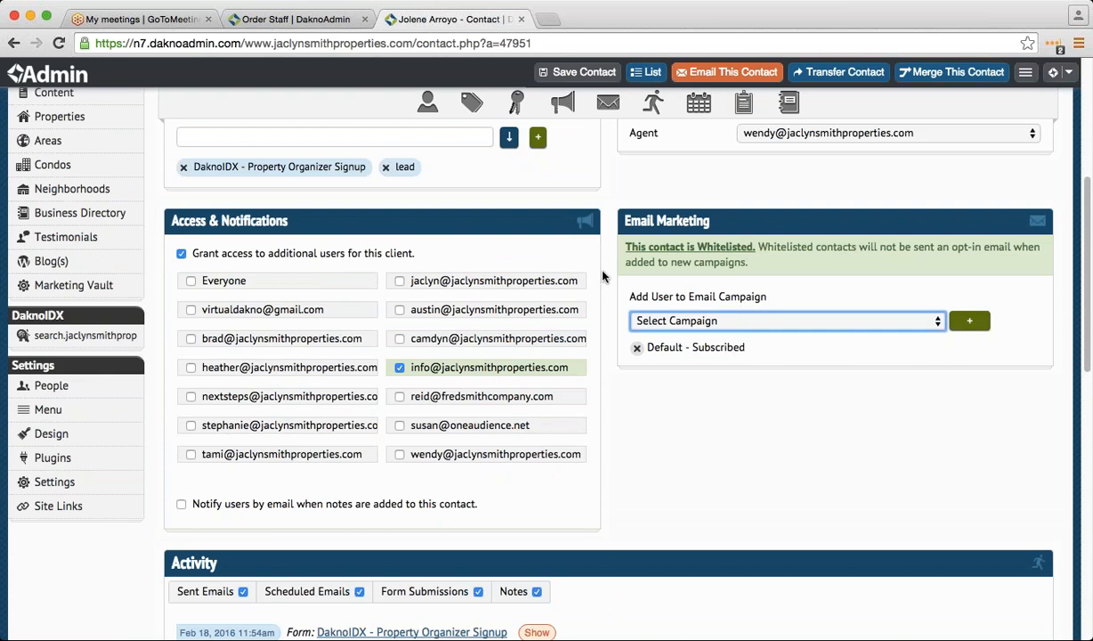
- Open the DaknoIDX Property Organizer accounts list
{"action": "scroll", "coordinate": [267, 463], "scroll_direction": "up", "scroll_amount": 3}
{"action": "mouse_move", "coordinate": [132, 445]}
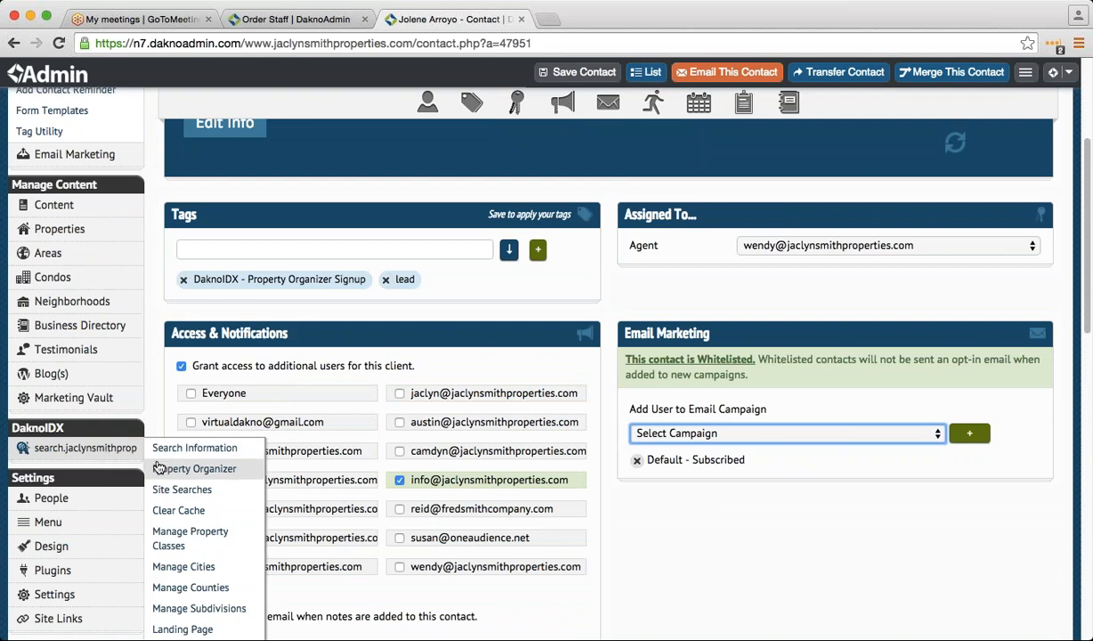
{"action": "left_click", "coordinate": [158, 467]}
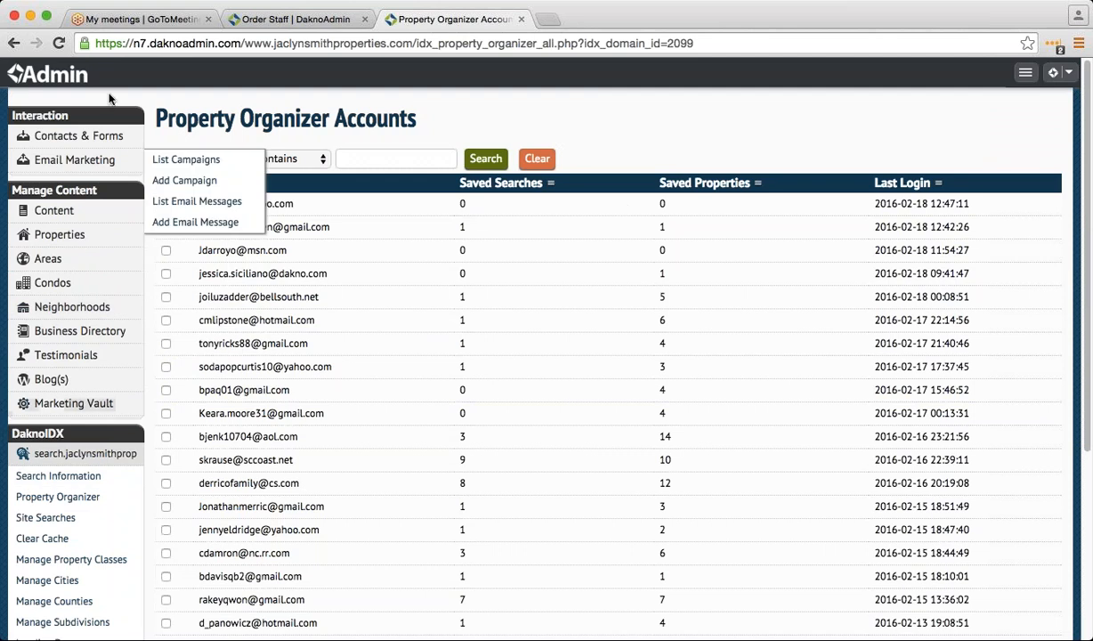
- Reload the Property Organizer accounts list and check its 734 accounts sorted by latest login
{"action": "mouse_move", "coordinate": [59, 416]}
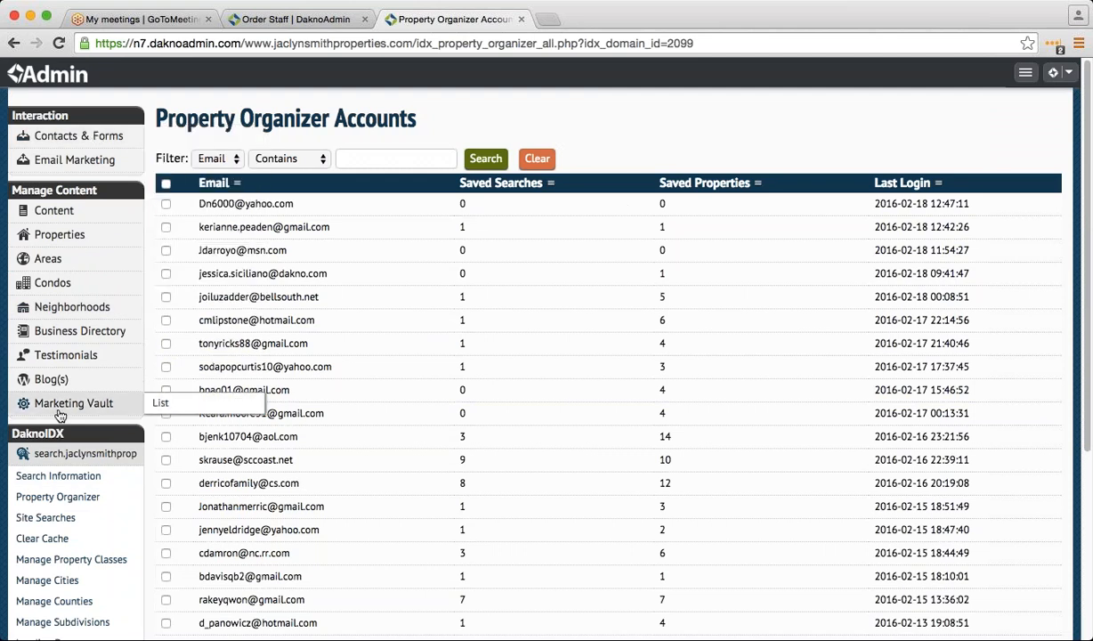
{"action": "left_click", "coordinate": [90, 502]}
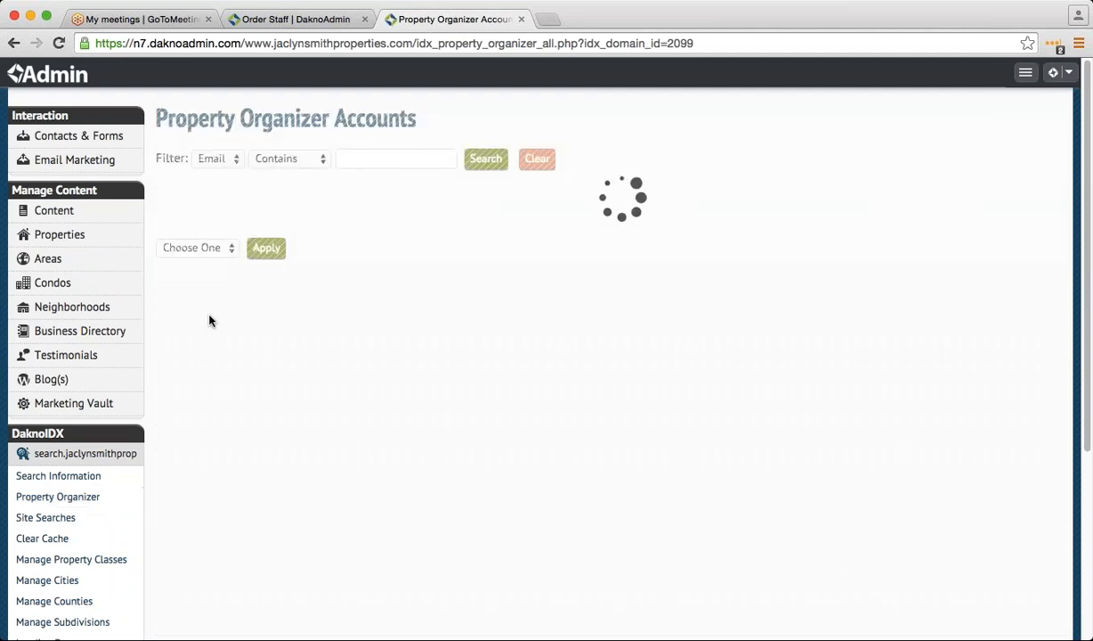
{"action": "scroll", "coordinate": [347, 468], "scroll_direction": "down", "scroll_amount": 5}
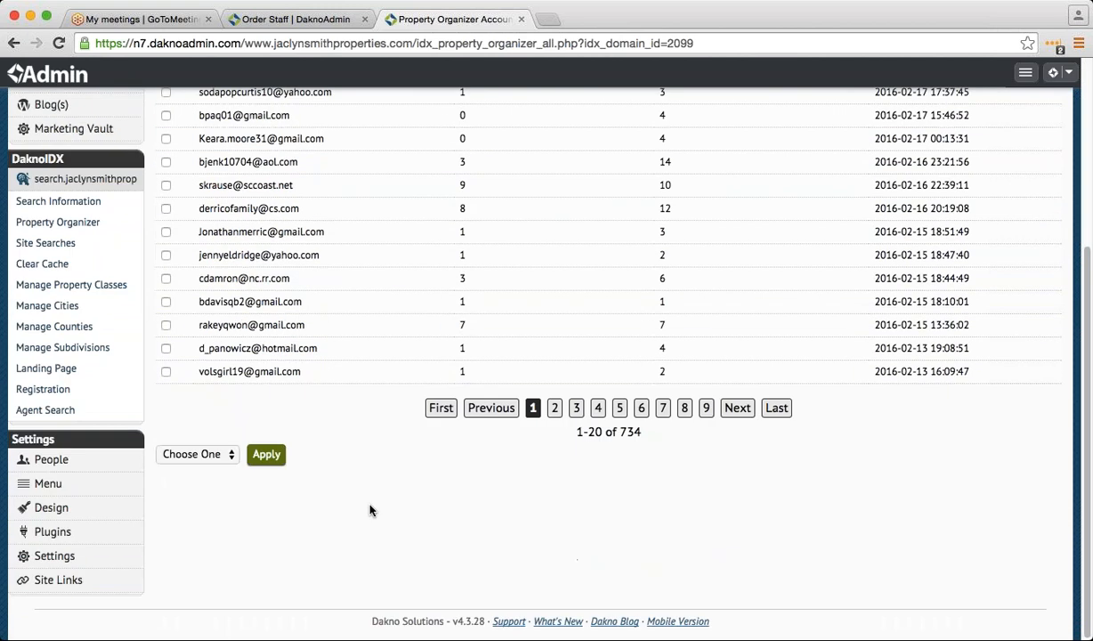
{"action": "scroll", "coordinate": [353, 486], "scroll_direction": "up", "scroll_amount": 5}
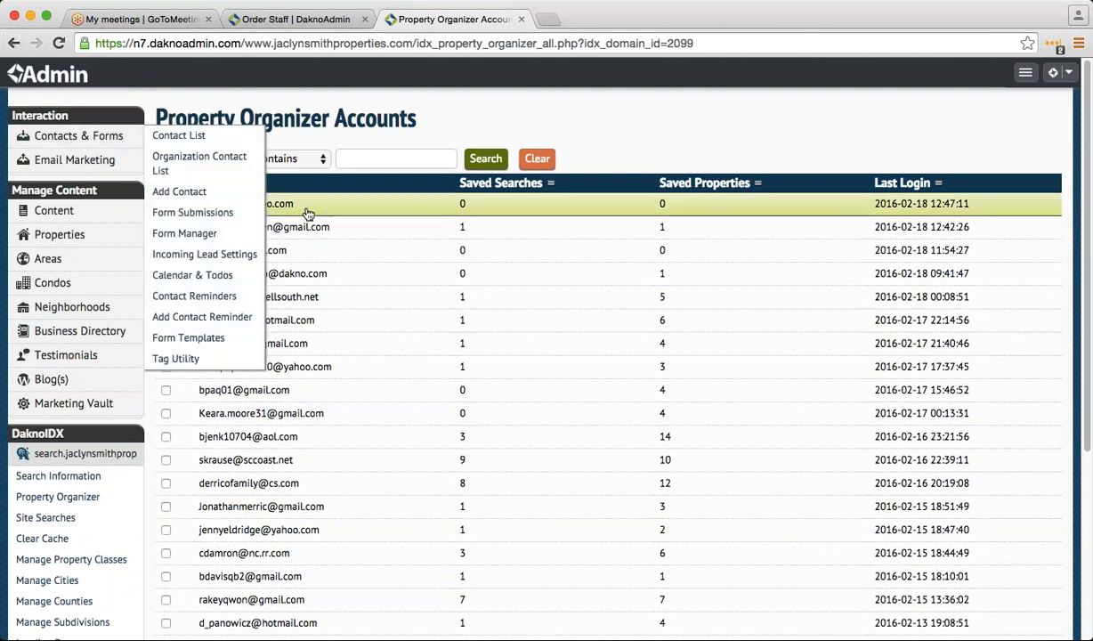
- Open the details of the most recently active Property Organizer account
{"action": "left_click", "coordinate": [345, 208]}
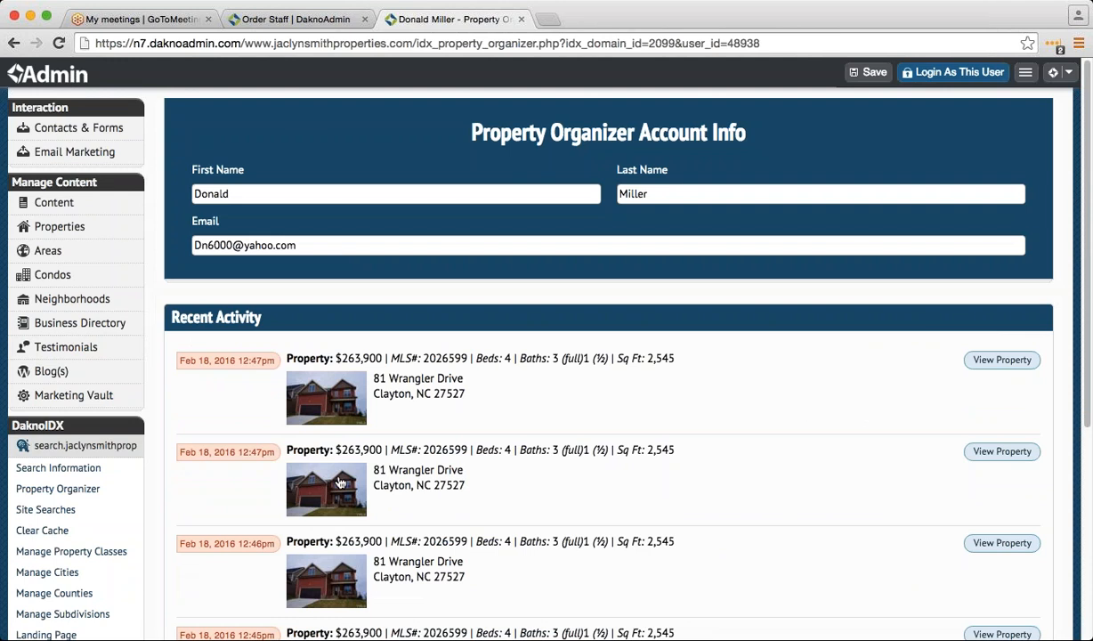
{"action": "left_click", "coordinate": [125, 495]}
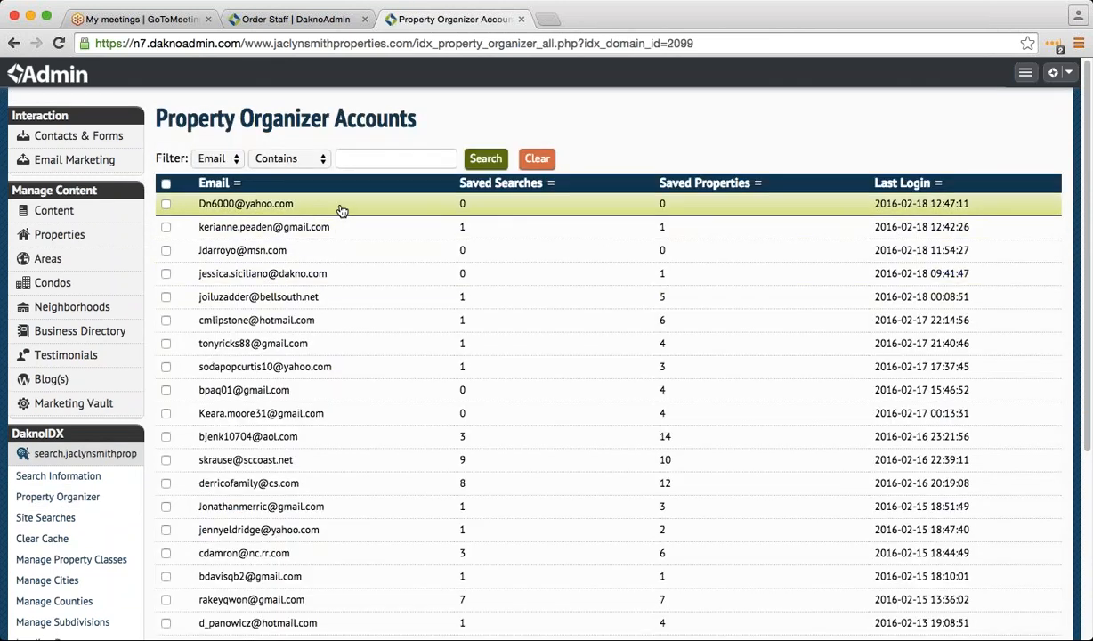
{"action": "left_click", "coordinate": [341, 210]}
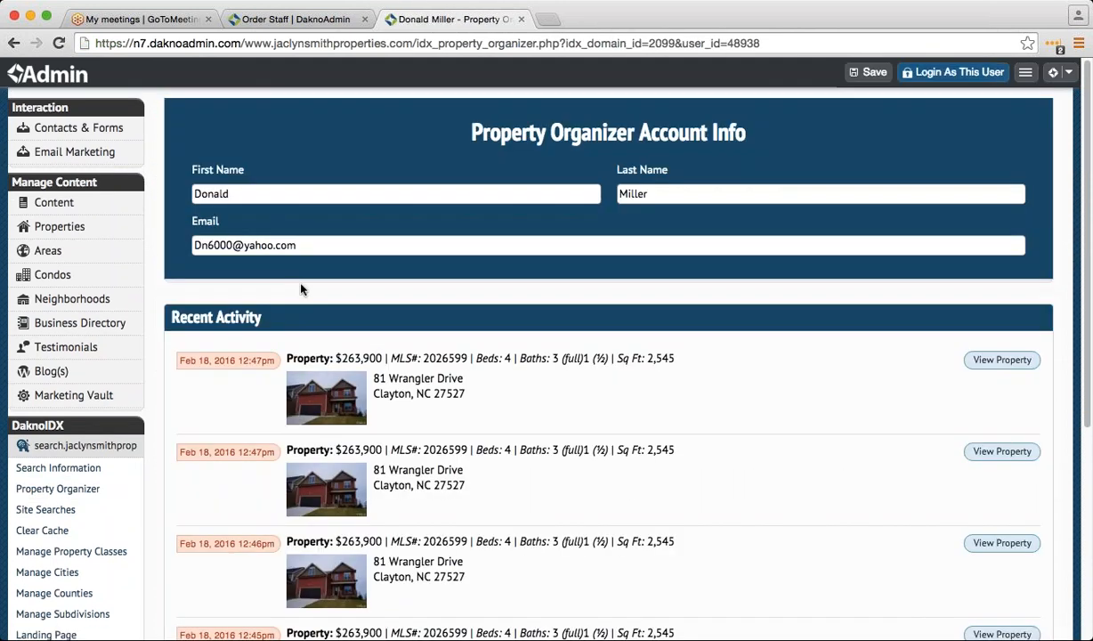
{"action": "scroll", "coordinate": [244, 383], "scroll_direction": "down", "scroll_amount": 5}
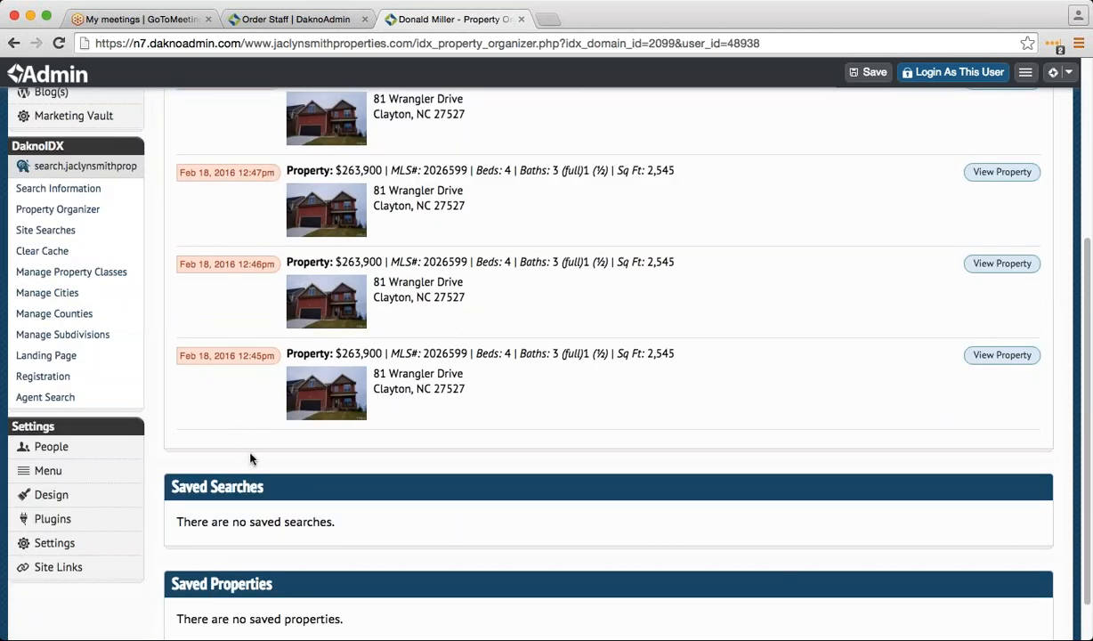
{"action": "scroll", "coordinate": [250, 456], "scroll_direction": "up", "scroll_amount": 2}
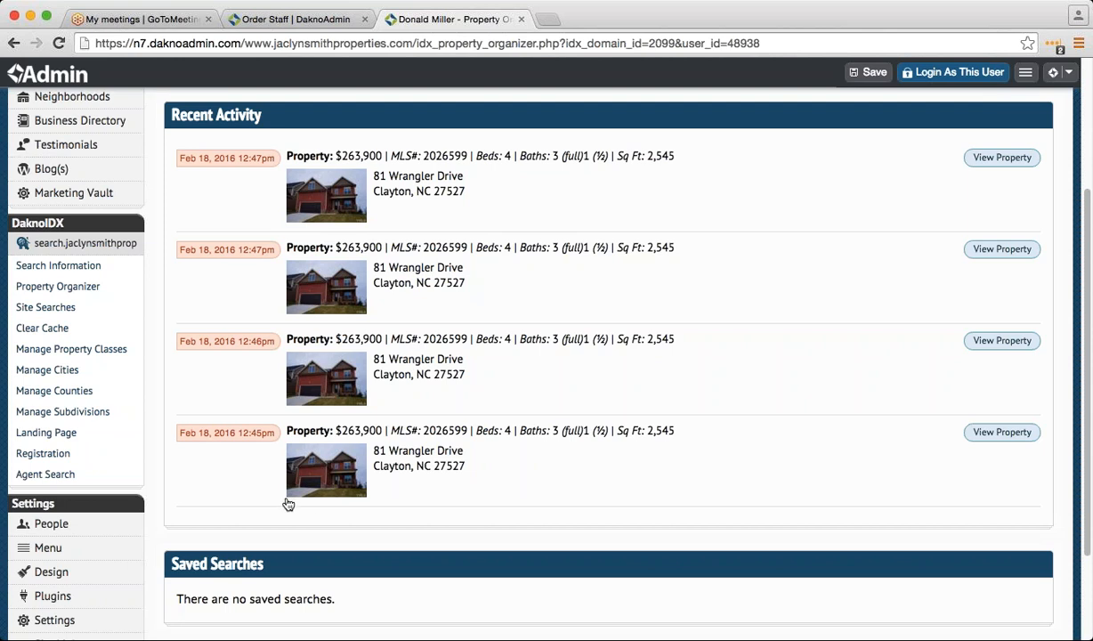
- Review its Recent Activity and Saved sections, then log in as this user
{"action": "scroll", "coordinate": [287, 504], "scroll_direction": "up", "scroll_amount": 2}
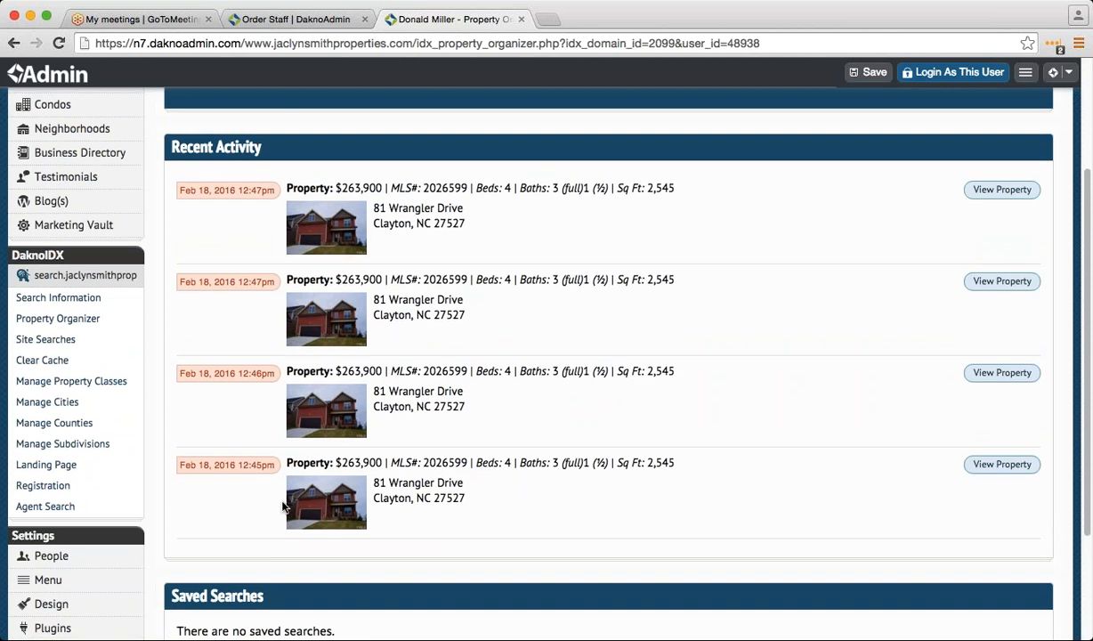
{"action": "scroll", "coordinate": [269, 498], "scroll_direction": "down", "scroll_amount": 2}
{"action": "scroll", "coordinate": [268, 499], "scroll_direction": "down", "scroll_amount": 5}
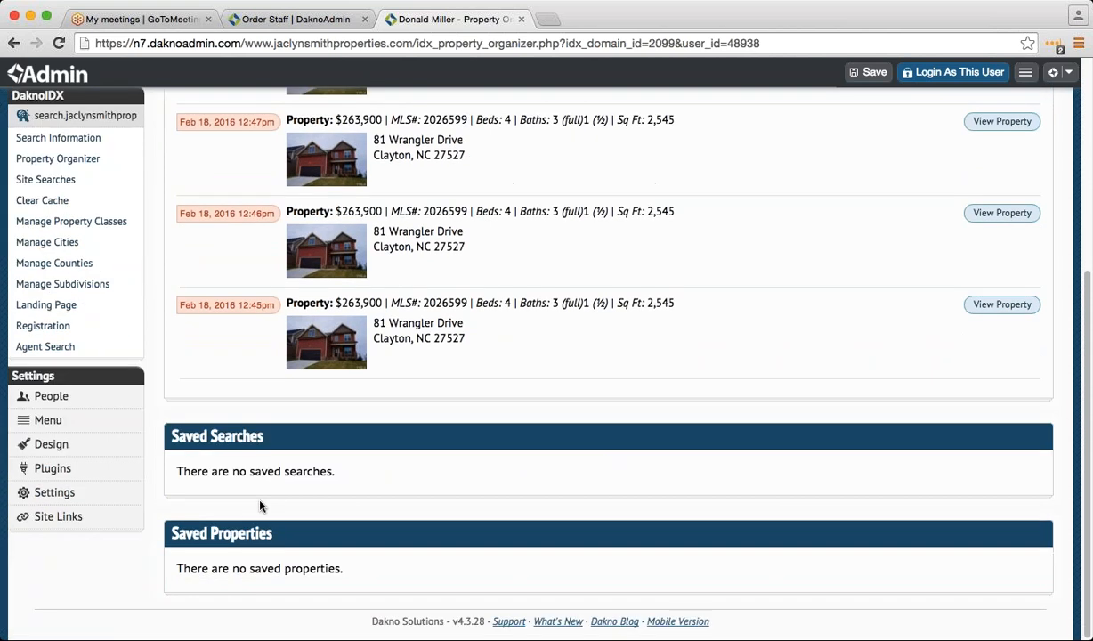
{"action": "scroll", "coordinate": [261, 505], "scroll_direction": "up", "scroll_amount": 4}
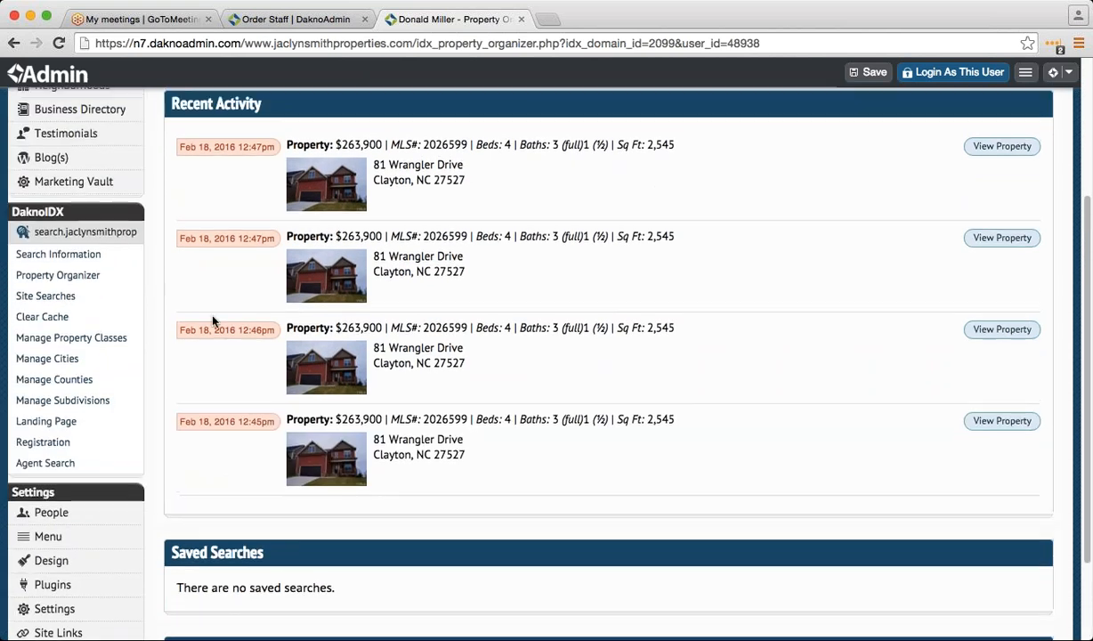
{"action": "scroll", "coordinate": [209, 330], "scroll_direction": "up", "scroll_amount": 5}
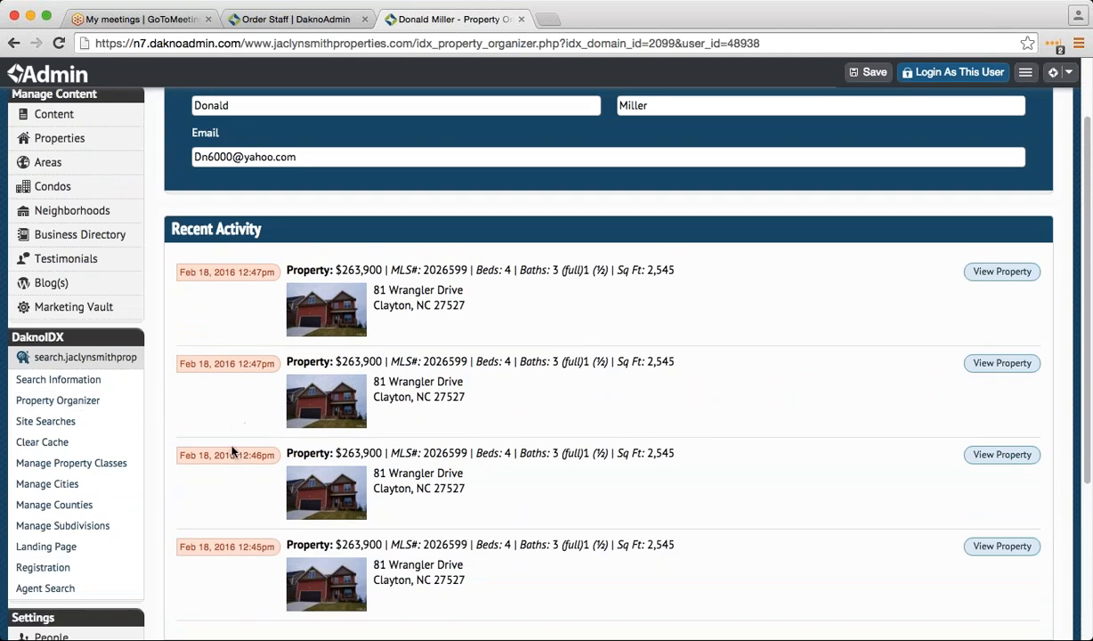
{"action": "scroll", "coordinate": [227, 438], "scroll_direction": "up", "scroll_amount": 1}
{"action": "scroll", "coordinate": [239, 460], "scroll_direction": "up", "scroll_amount": 1}
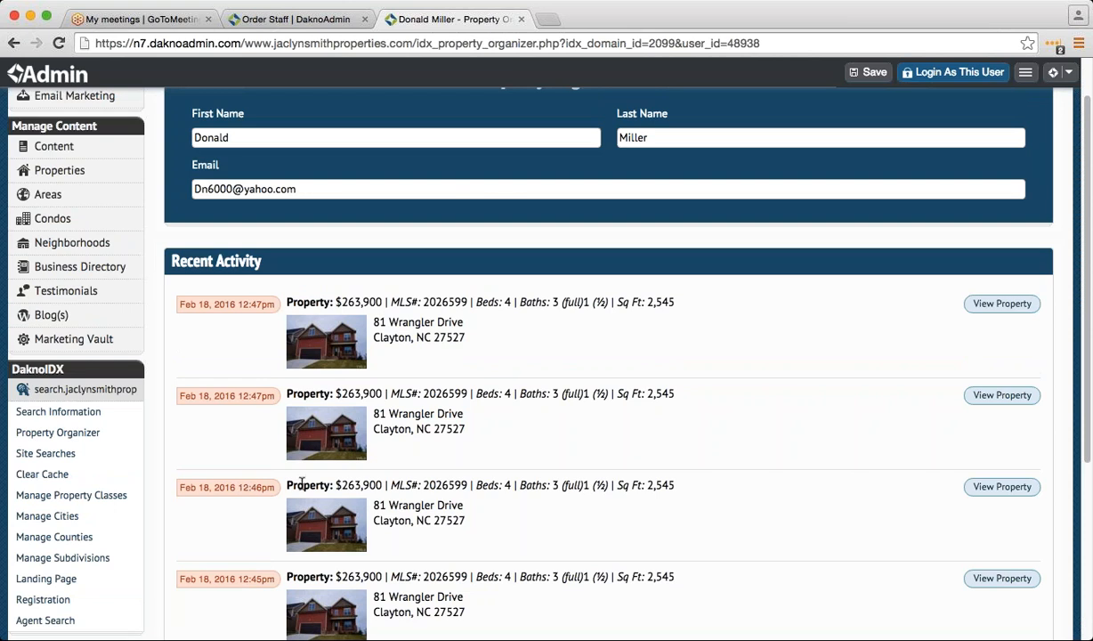
{"action": "scroll", "coordinate": [283, 512], "scroll_direction": "up", "scroll_amount": 2}
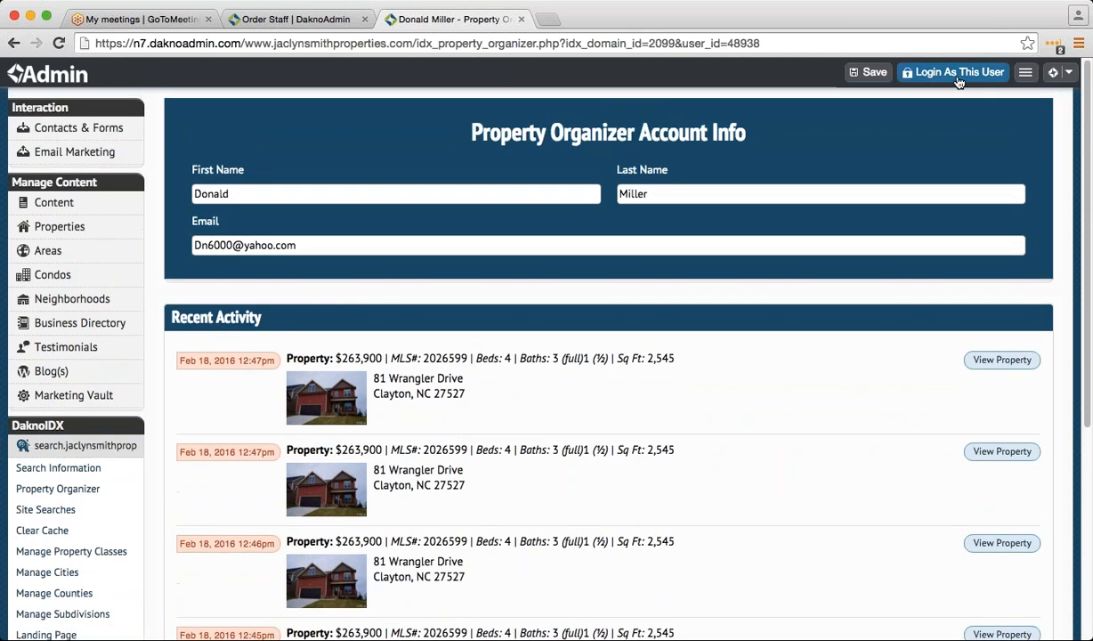
{"action": "left_click", "coordinate": [923, 76]}
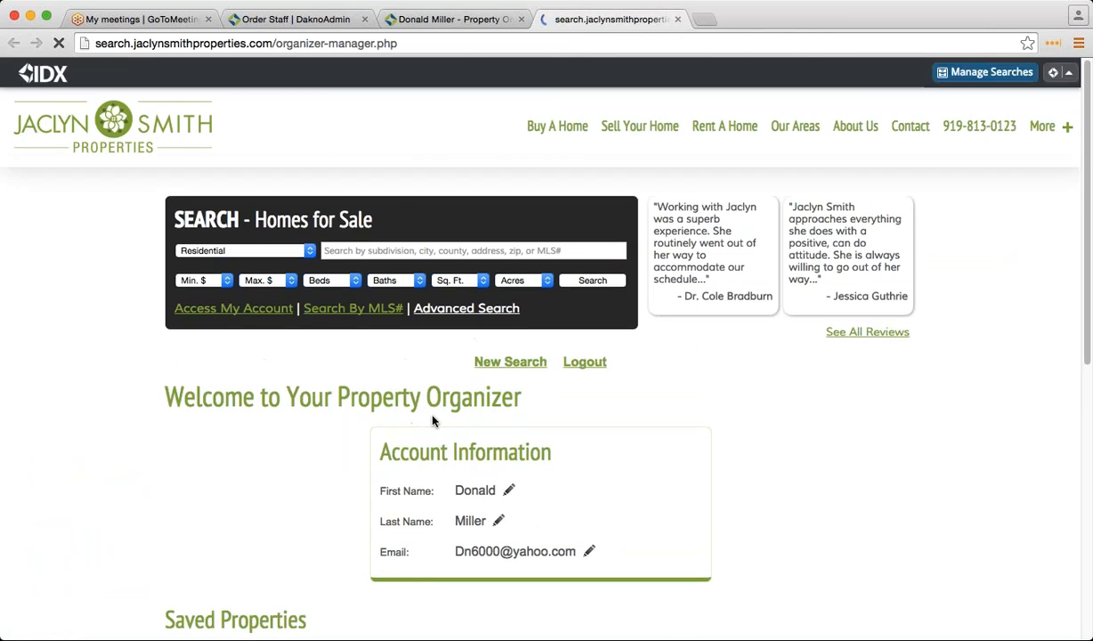
- Start a new property search and switch to the Subdivision search
{"action": "left_click", "coordinate": [509, 367]}
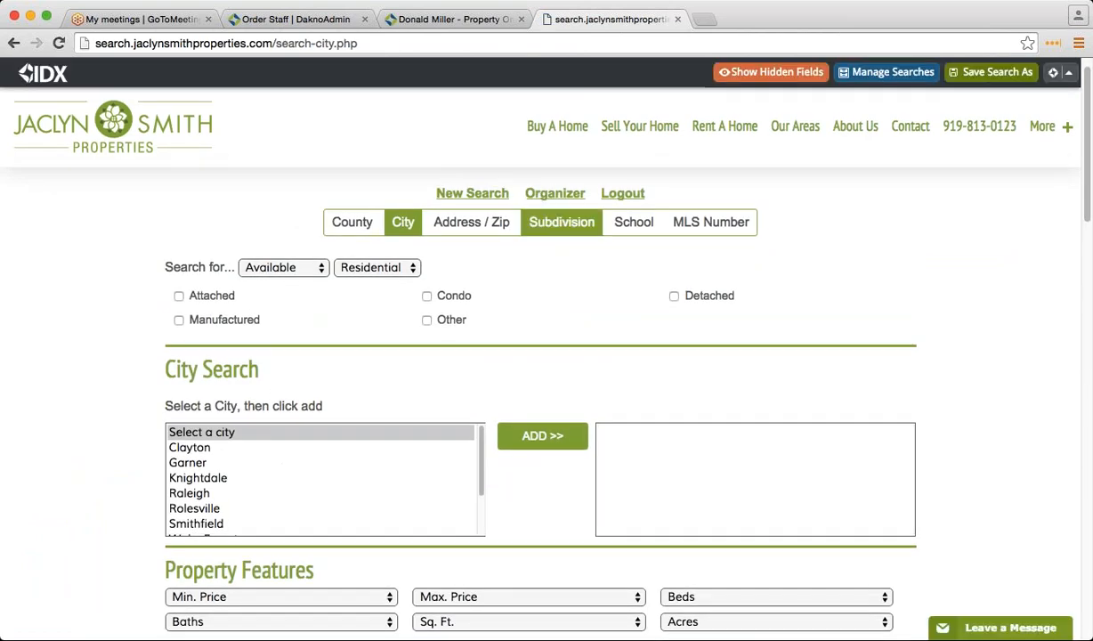
{"action": "left_click", "coordinate": [542, 231]}
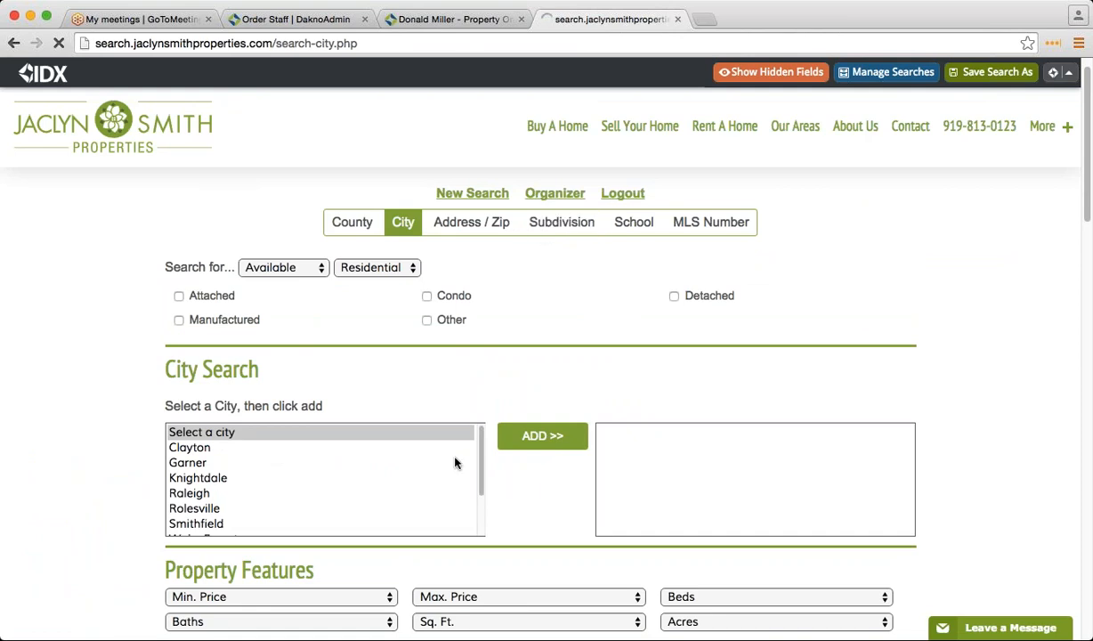
- Browse the Subdivision list and the Min. and Max. Price choices
{"action": "scroll", "coordinate": [415, 461], "scroll_direction": "down", "scroll_amount": 1}
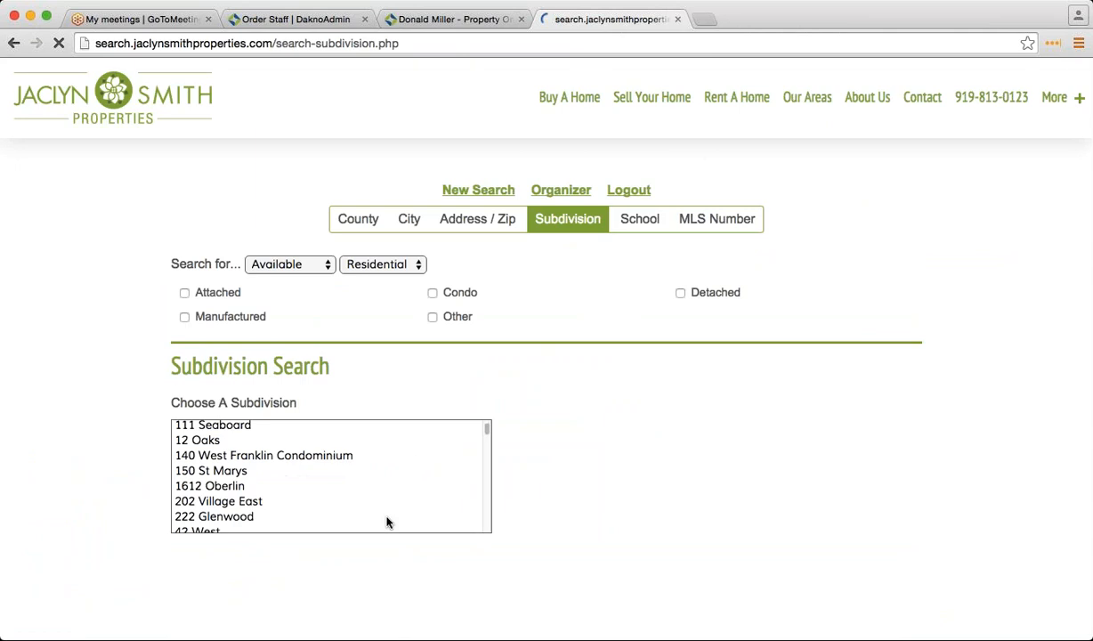
{"action": "scroll", "coordinate": [386, 522], "scroll_direction": "down", "scroll_amount": 5}
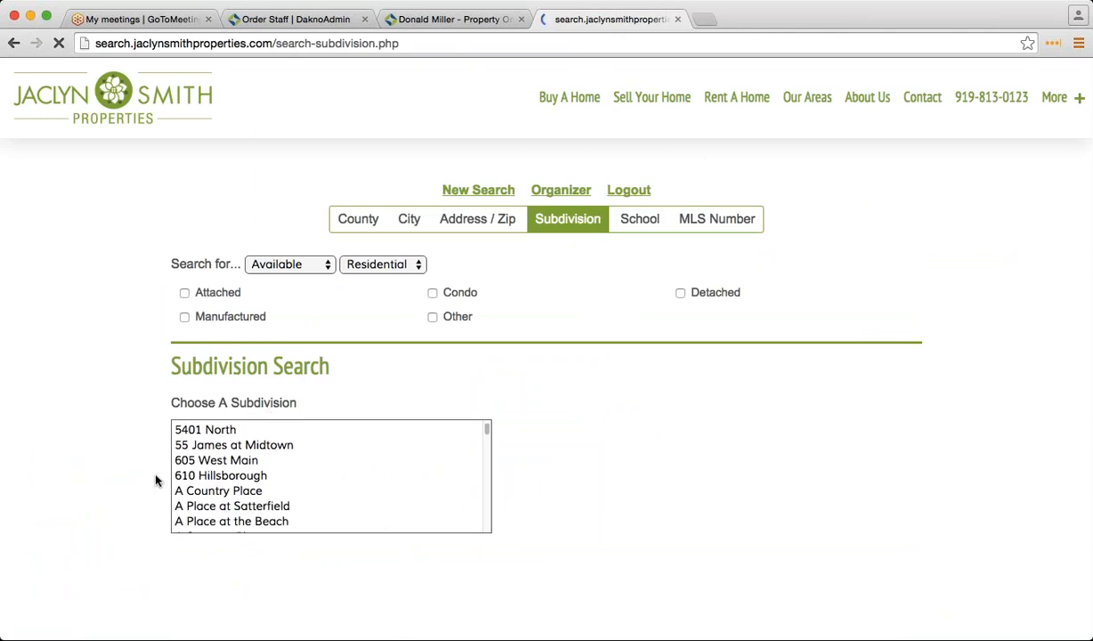
{"action": "scroll", "coordinate": [216, 486], "scroll_direction": "up", "scroll_amount": 3}
{"action": "scroll", "coordinate": [216, 486], "scroll_direction": "down", "scroll_amount": 5}
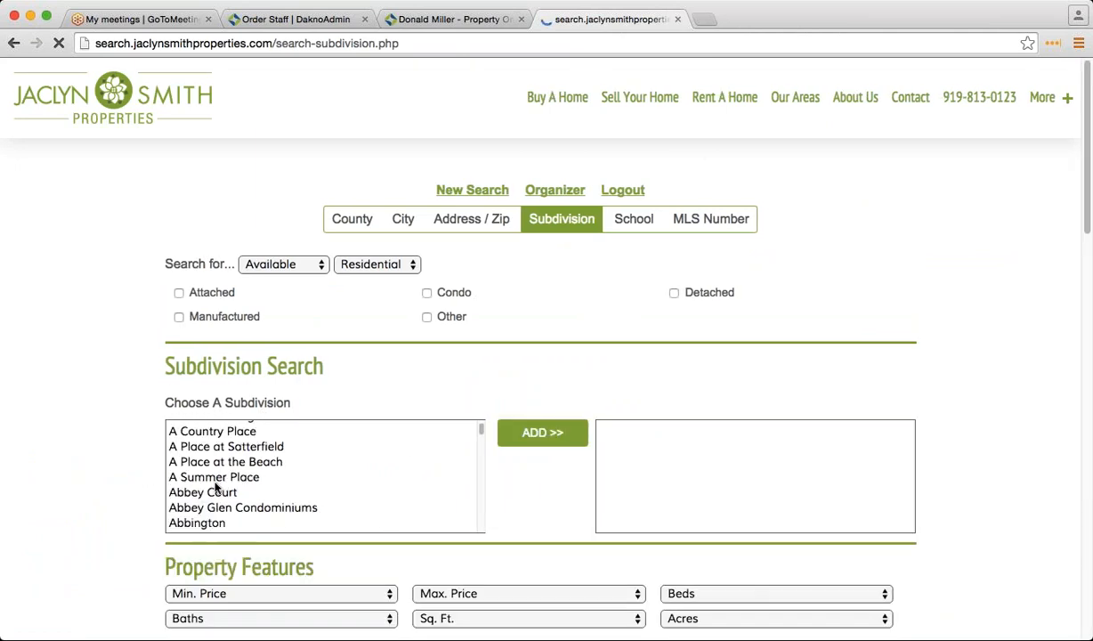
{"action": "scroll", "coordinate": [324, 587], "scroll_direction": "down", "scroll_amount": 1}
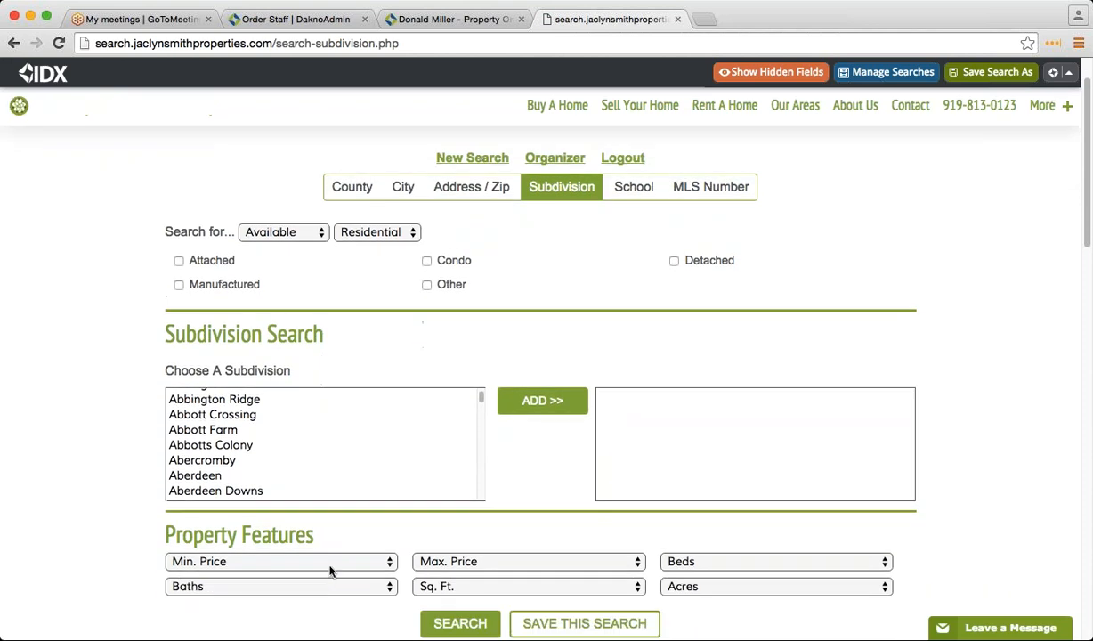
{"action": "left_click", "coordinate": [334, 562]}
{"action": "left_click", "coordinate": [456, 564]}
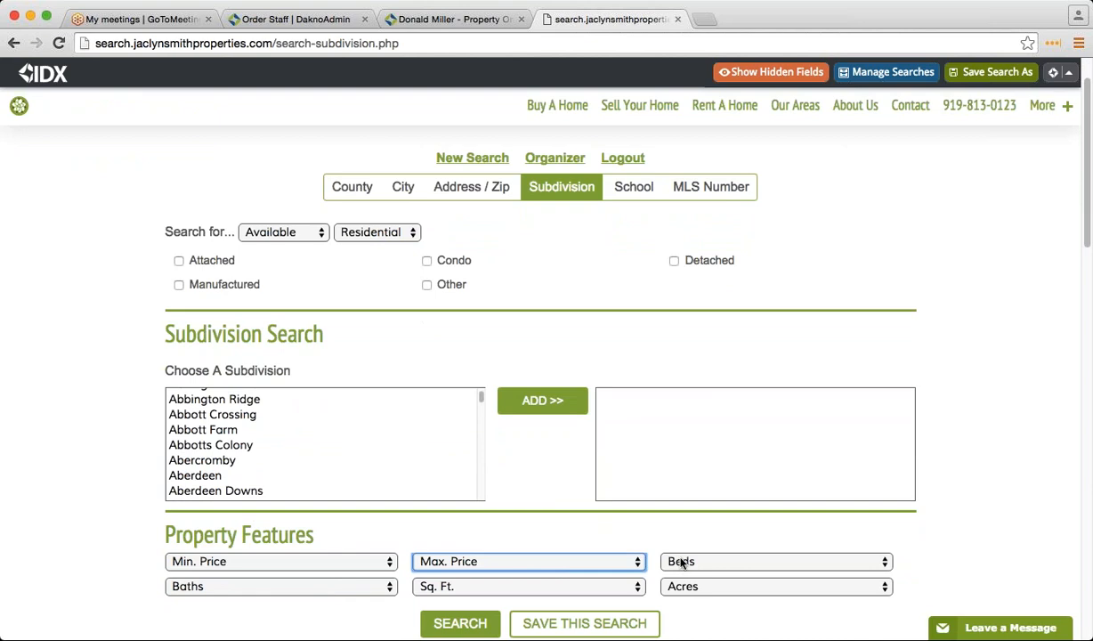
- Check the Garage and Built After options, then go back to the Property Organizer welcome page
{"action": "scroll", "coordinate": [372, 551], "scroll_direction": "down", "scroll_amount": 1}
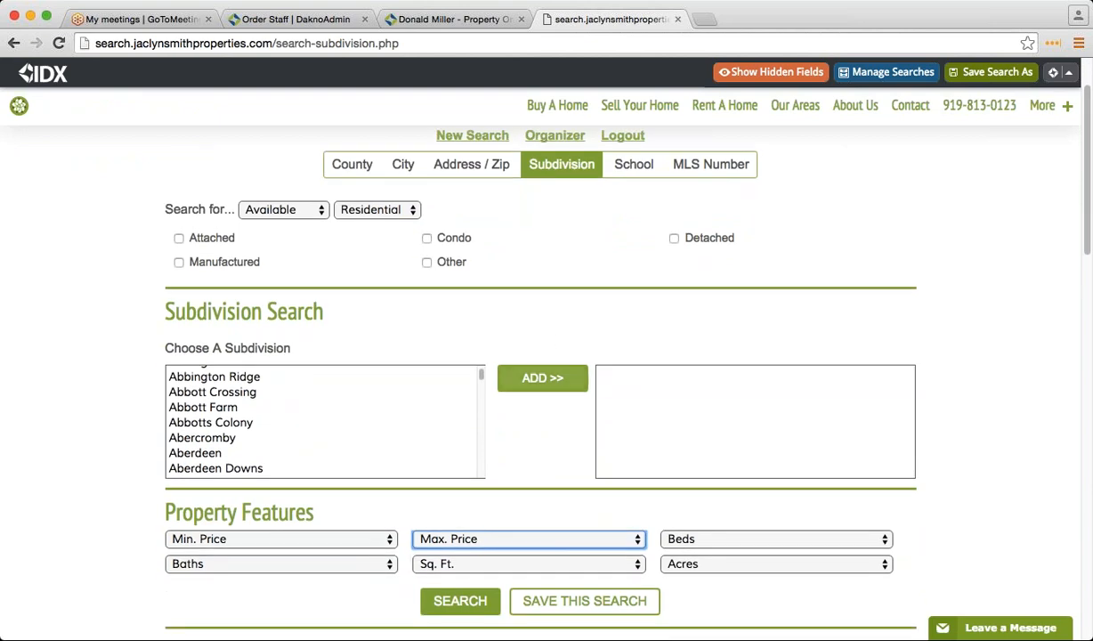
{"action": "scroll", "coordinate": [579, 386], "scroll_direction": "down", "scroll_amount": 5}
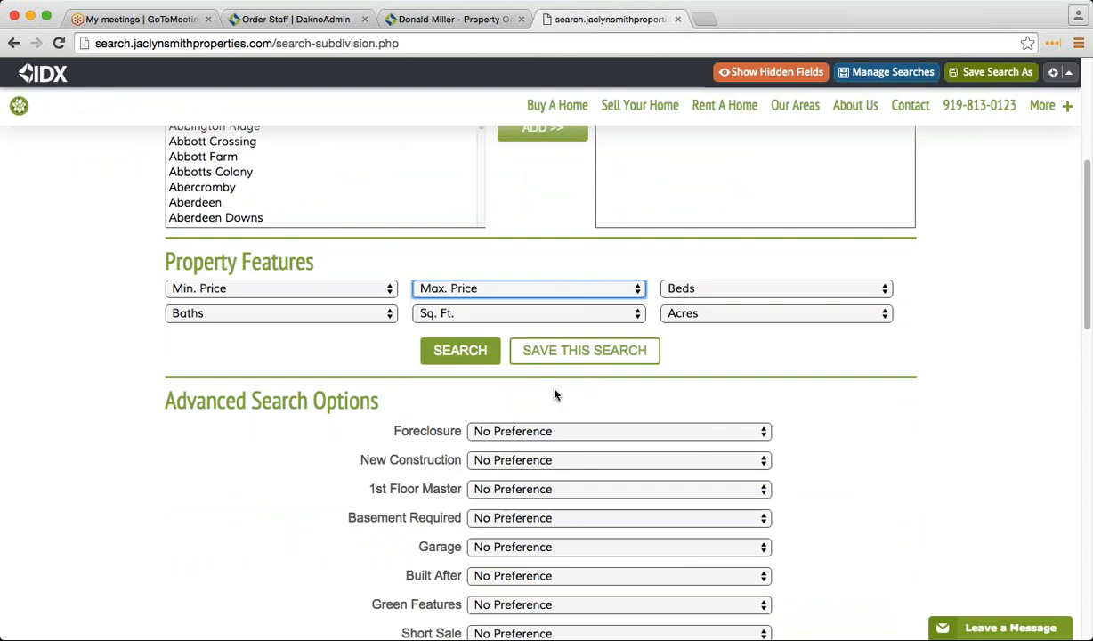
{"action": "scroll", "coordinate": [555, 395], "scroll_direction": "down", "scroll_amount": 3}
{"action": "left_click", "coordinate": [539, 426]}
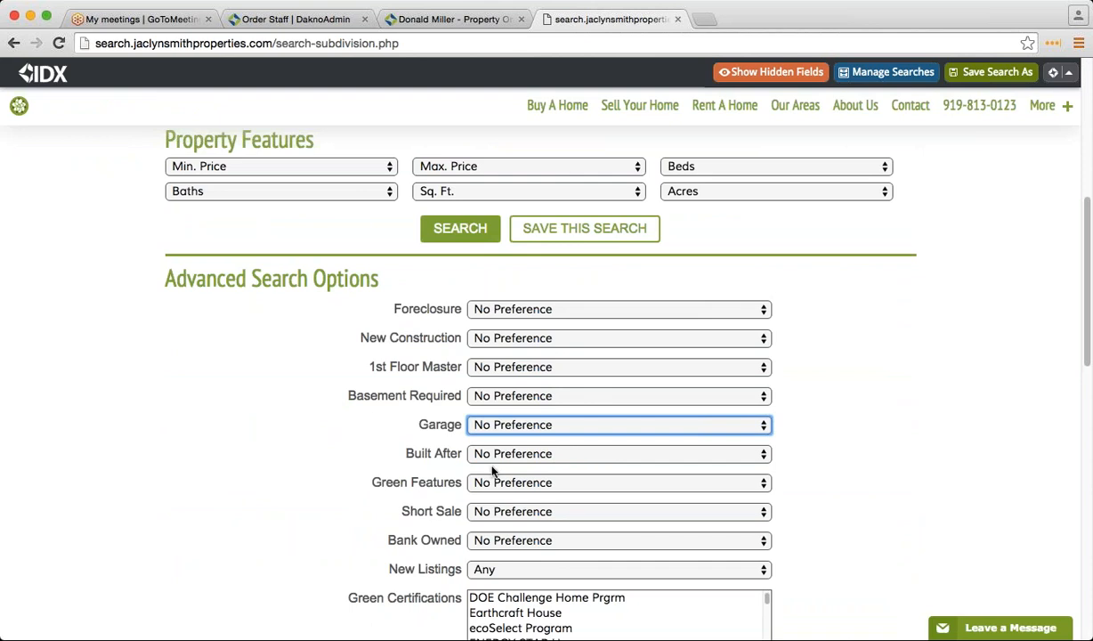
{"action": "left_click", "coordinate": [520, 460]}
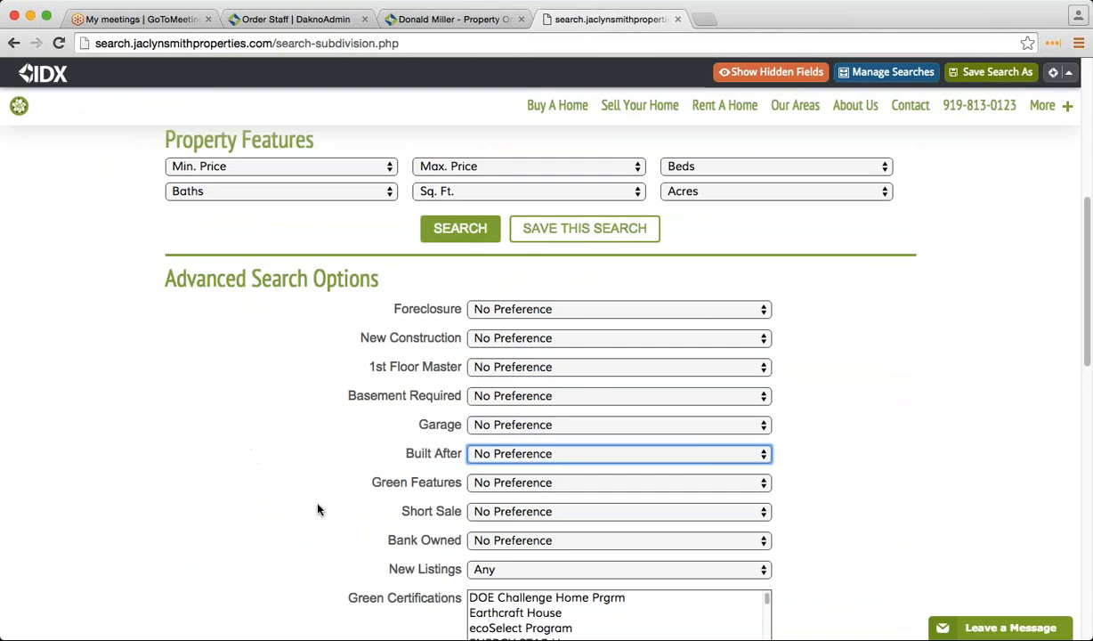
{"action": "scroll", "coordinate": [318, 509], "scroll_direction": "up", "scroll_amount": 10}
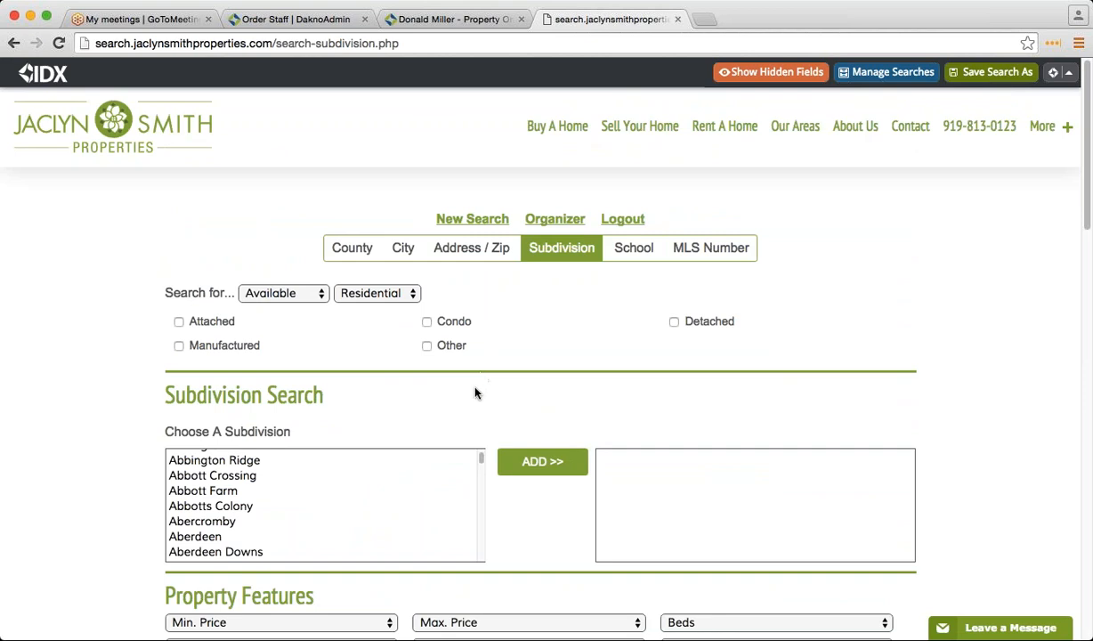
{"action": "scroll", "coordinate": [421, 463], "scroll_direction": "down", "scroll_amount": 3}
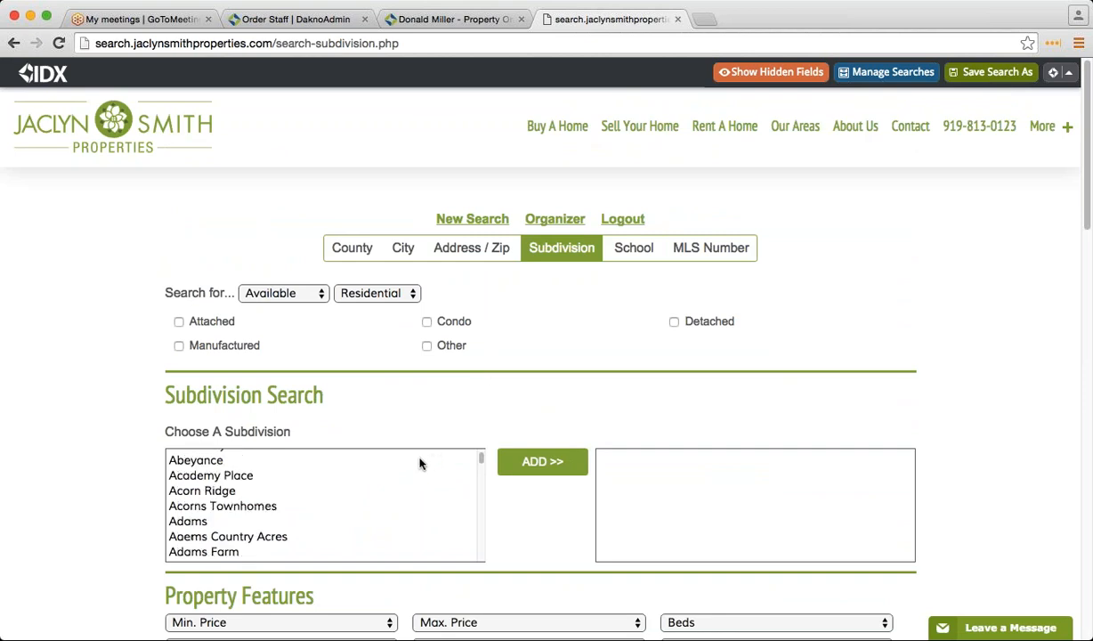
{"action": "scroll", "coordinate": [419, 410], "scroll_direction": "down", "scroll_amount": 1}
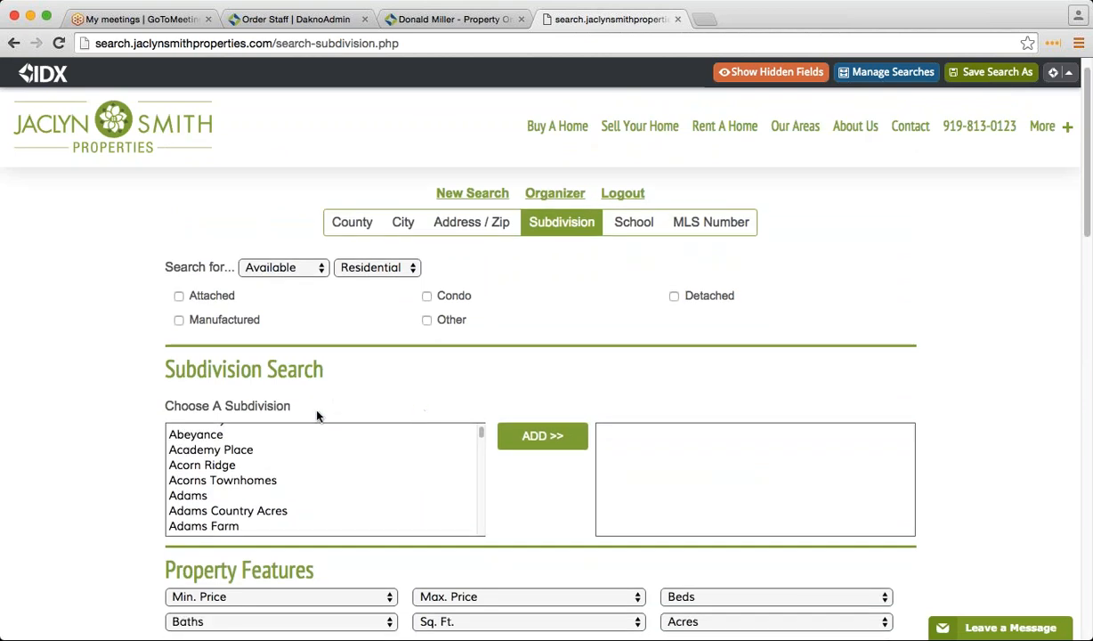
{"action": "left_click", "coordinate": [15, 42]}
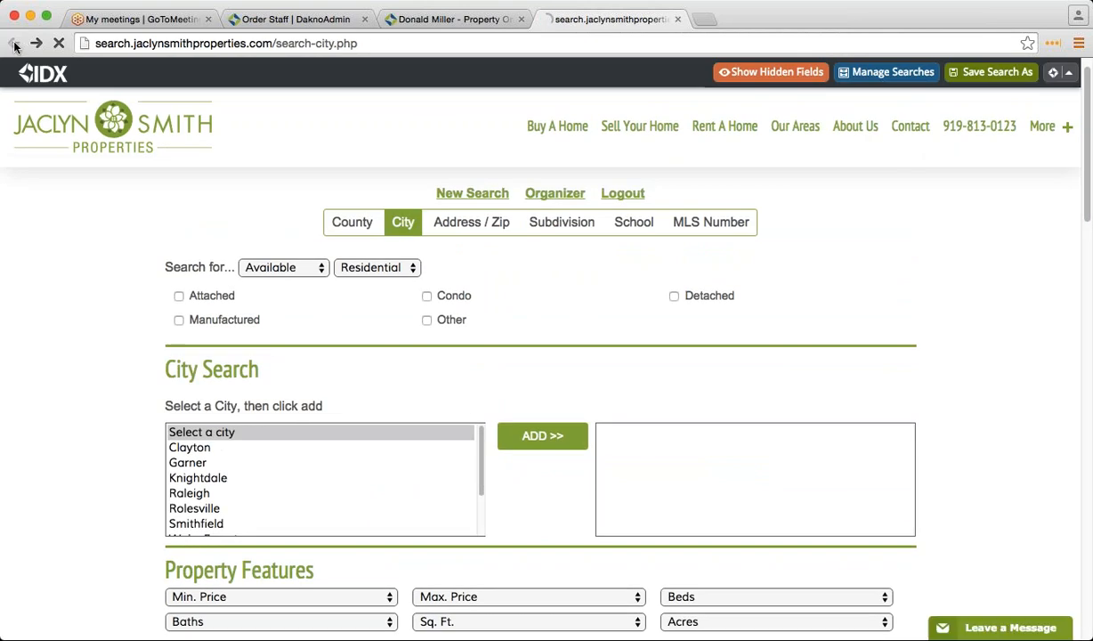
{"action": "left_click", "coordinate": [14, 43]}
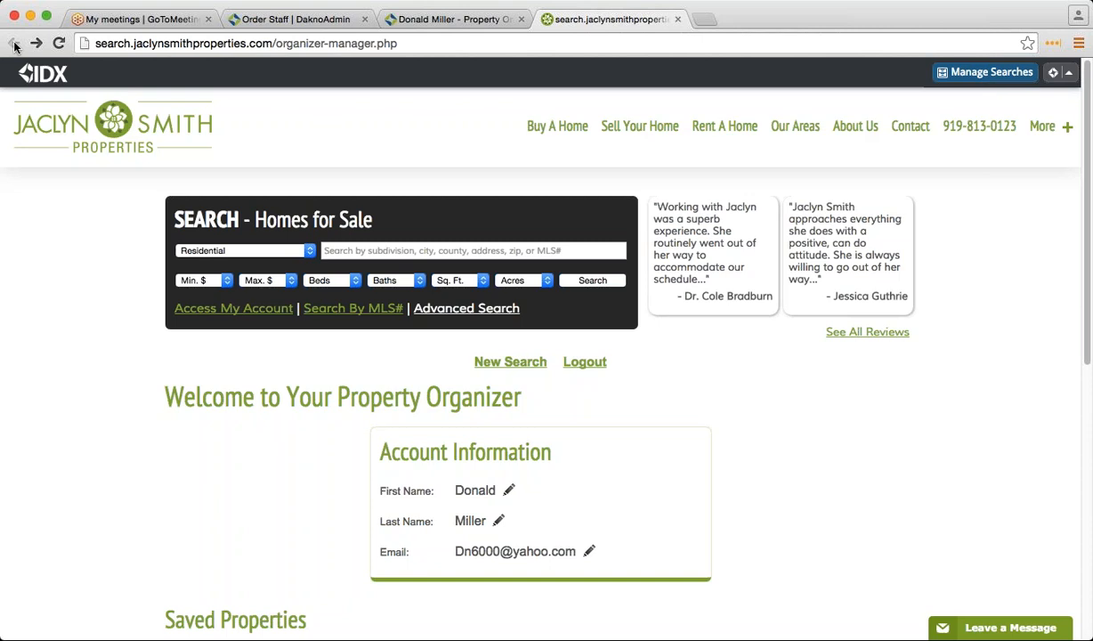
- Close the public site's tab and look over the account info page again
{"action": "left_click", "coordinate": [677, 19]}
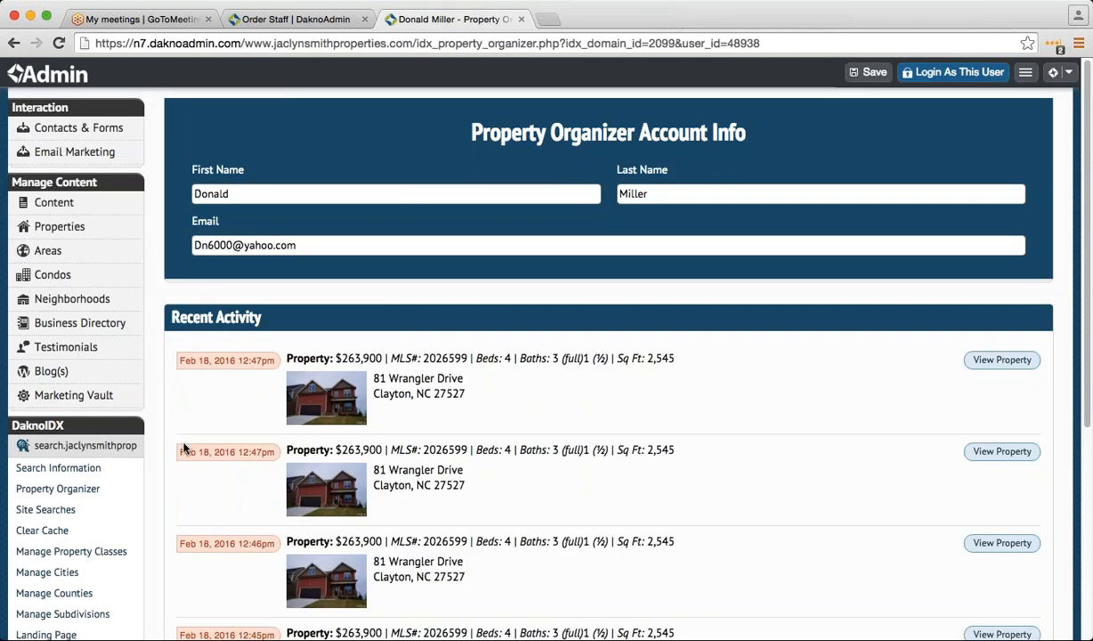
{"action": "scroll", "coordinate": [210, 513], "scroll_direction": "down", "scroll_amount": 3}
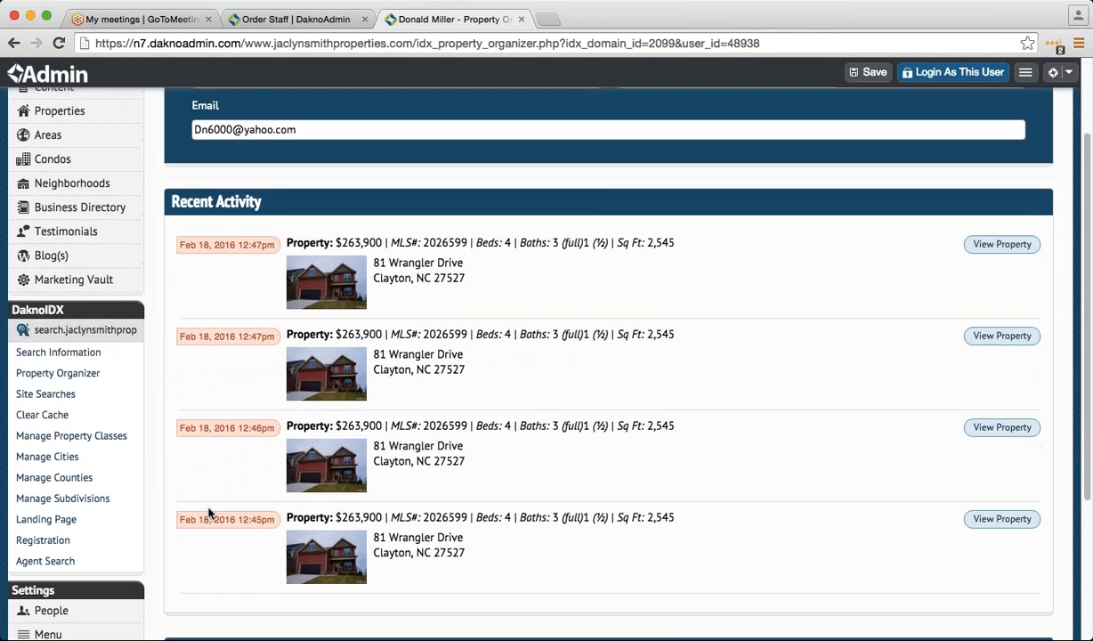
{"action": "scroll", "coordinate": [210, 513], "scroll_direction": "down", "scroll_amount": 2}
{"action": "scroll", "coordinate": [195, 493], "scroll_direction": "up", "scroll_amount": 4}
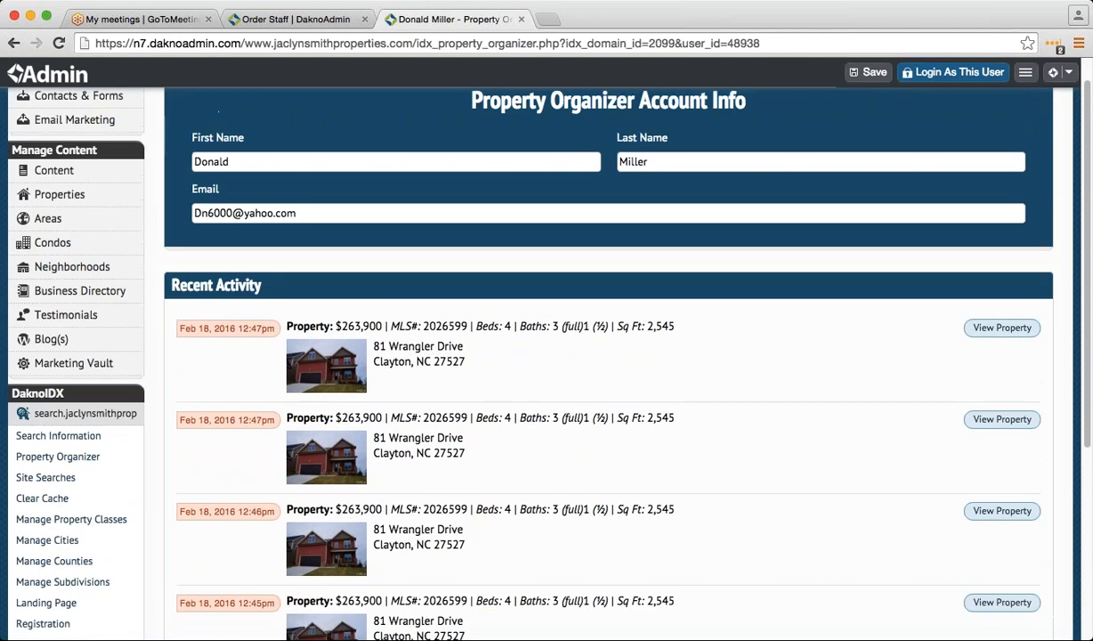
{"action": "scroll", "coordinate": [196, 507], "scroll_direction": "down", "scroll_amount": 3}
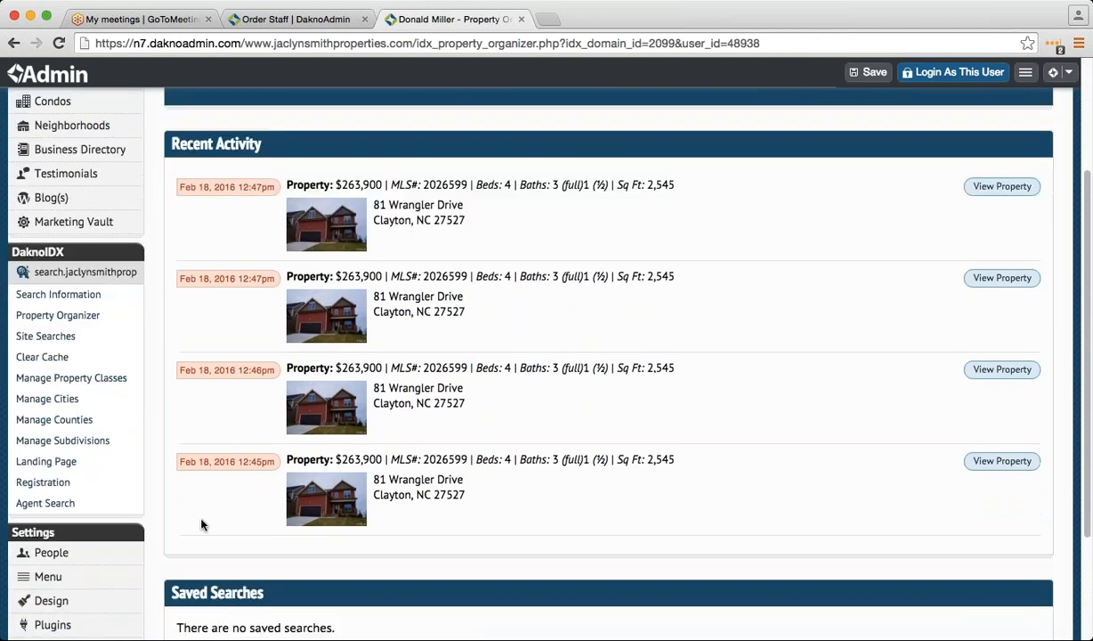
- Open the second, third and another Property Organizer account from the accounts list in turn
{"action": "left_click", "coordinate": [13, 43]}
{"action": "scroll", "coordinate": [197, 525], "scroll_direction": "down", "scroll_amount": 1}
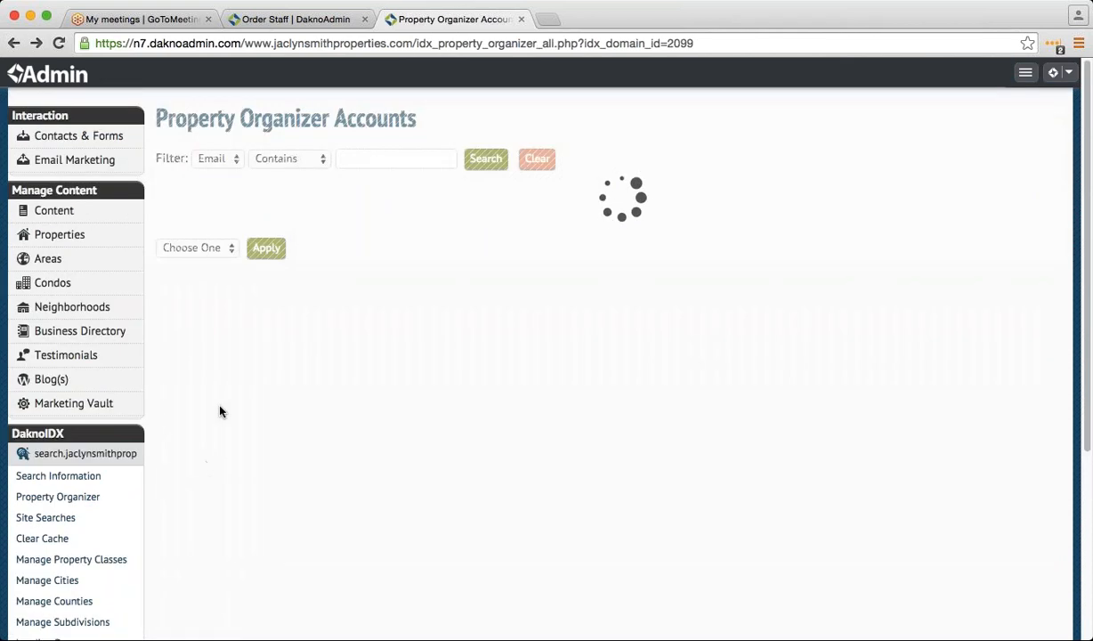
{"action": "left_click", "coordinate": [354, 236]}
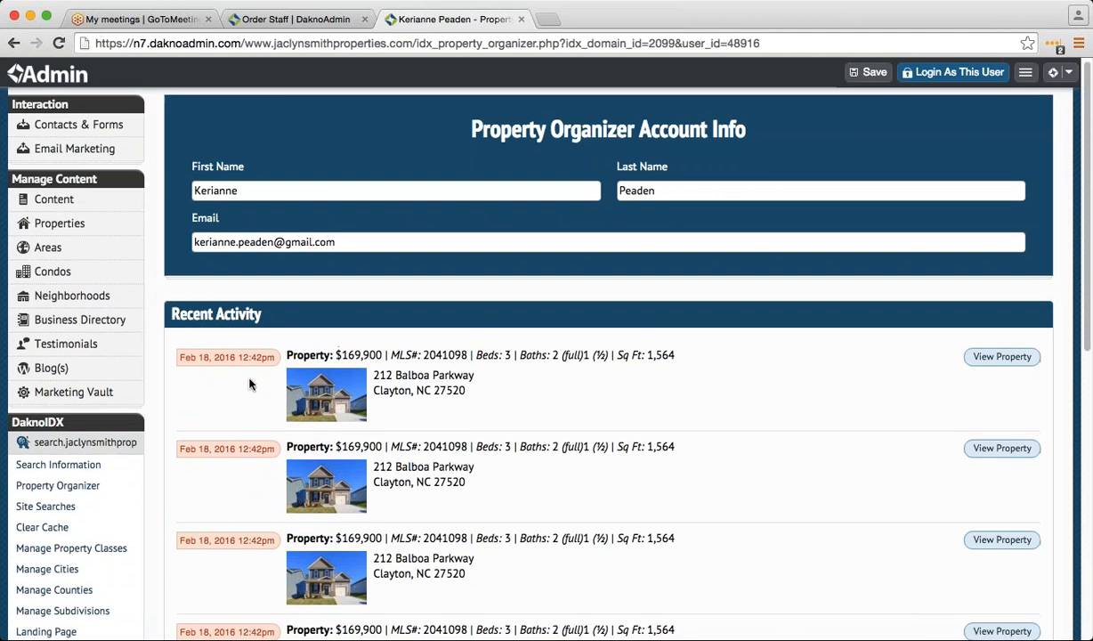
{"action": "scroll", "coordinate": [249, 381], "scroll_direction": "down", "scroll_amount": 4}
{"action": "left_click", "coordinate": [11, 42]}
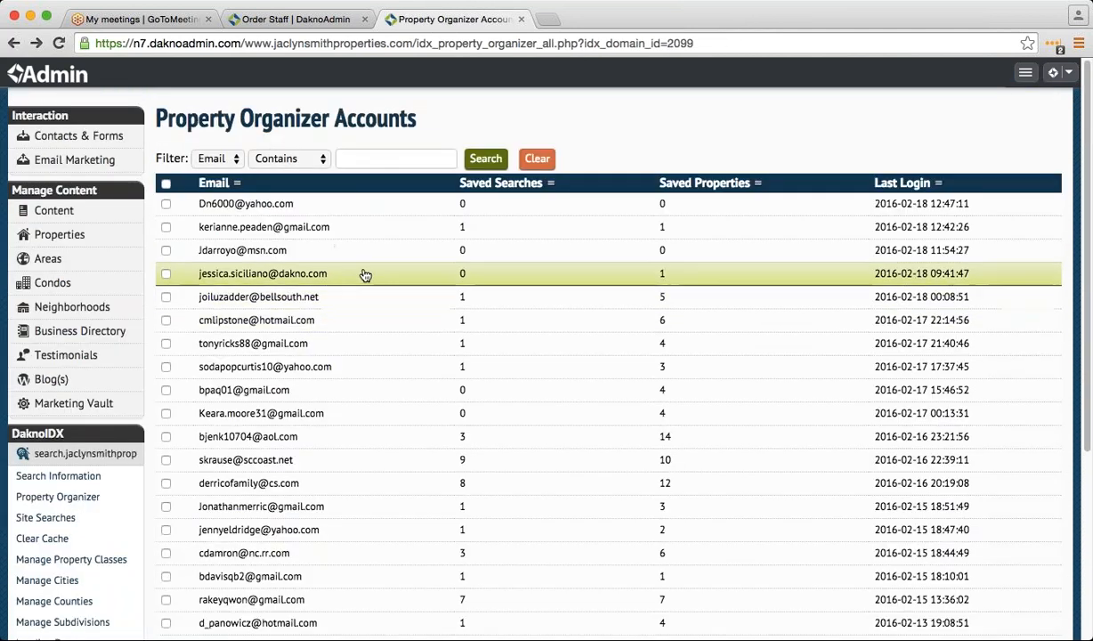
{"action": "left_click", "coordinate": [365, 260]}
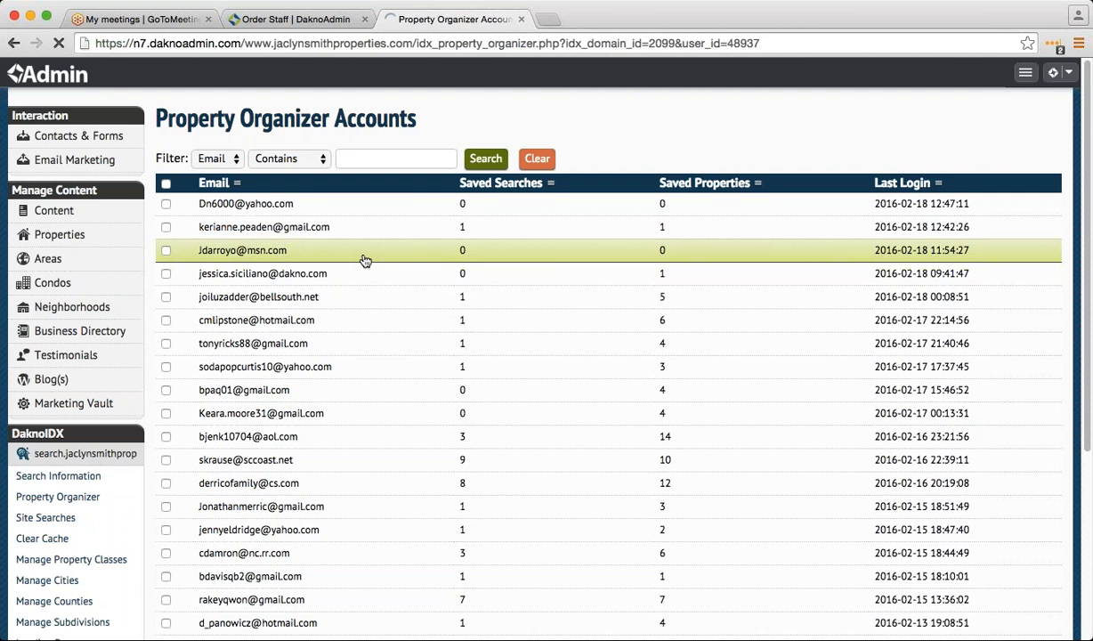
{"action": "scroll", "coordinate": [271, 422], "scroll_direction": "down", "scroll_amount": 8}
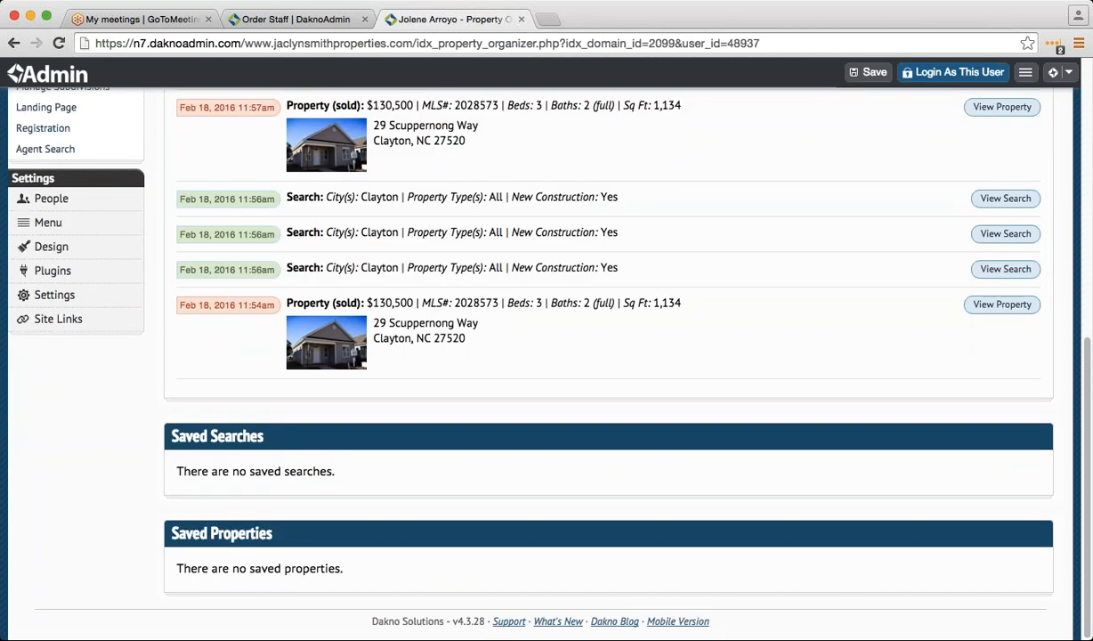
{"action": "left_click", "coordinate": [14, 42]}
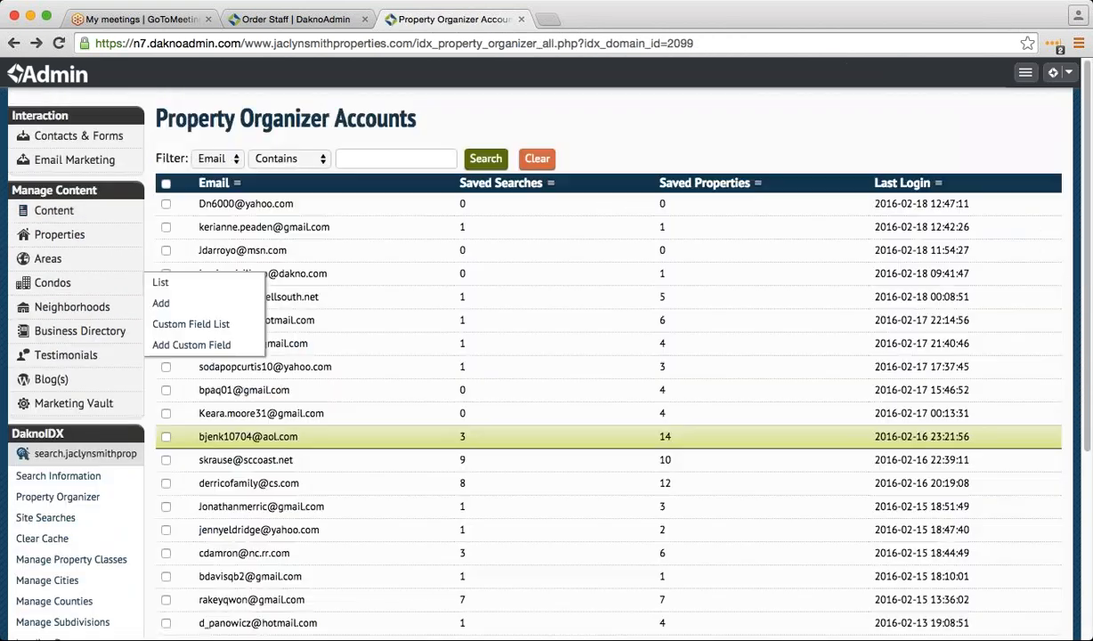
{"action": "left_click", "coordinate": [348, 331]}
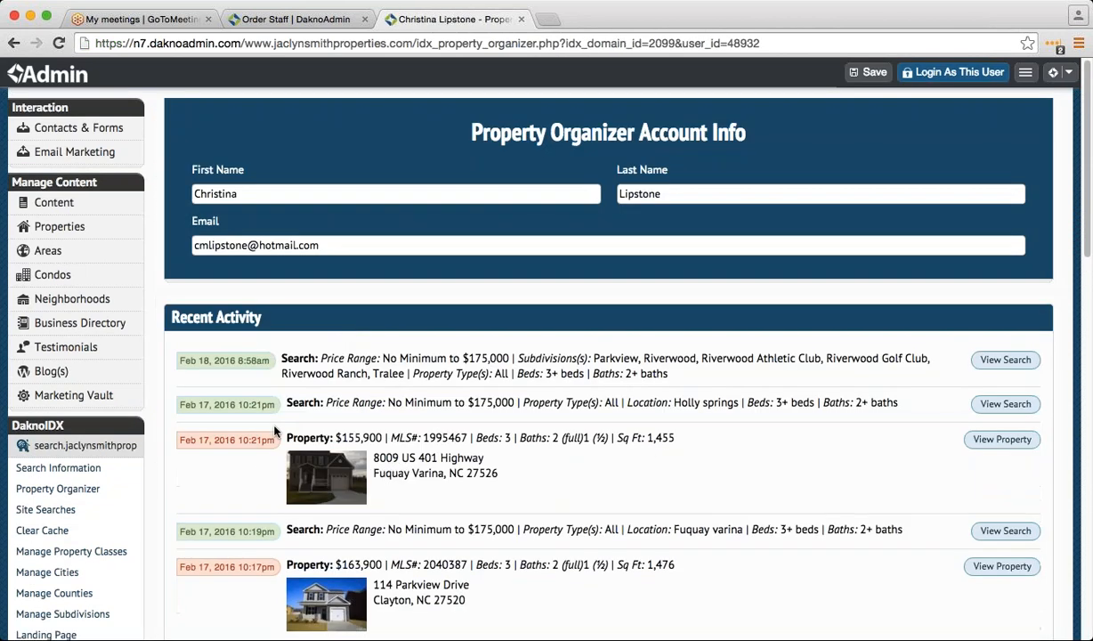
- Scan this account's searches up to $175,000 and viewed properties, then open Settings > People
{"action": "scroll", "coordinate": [257, 482], "scroll_direction": "down", "scroll_amount": 3}
{"action": "scroll", "coordinate": [214, 495], "scroll_direction": "down", "scroll_amount": 5}
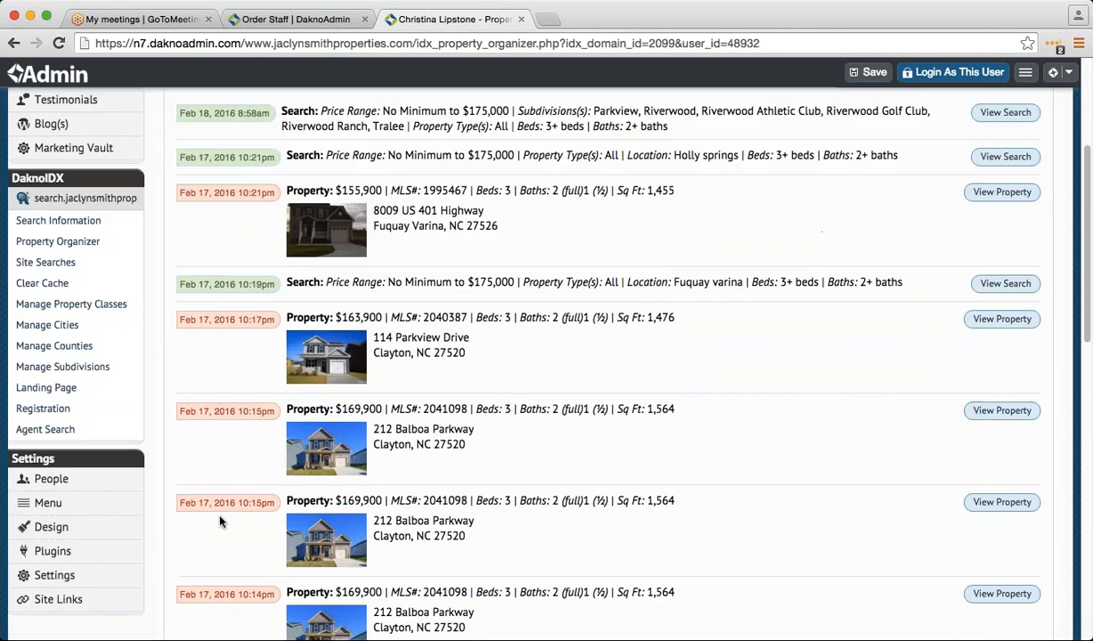
{"action": "scroll", "coordinate": [224, 528], "scroll_direction": "up", "scroll_amount": 7}
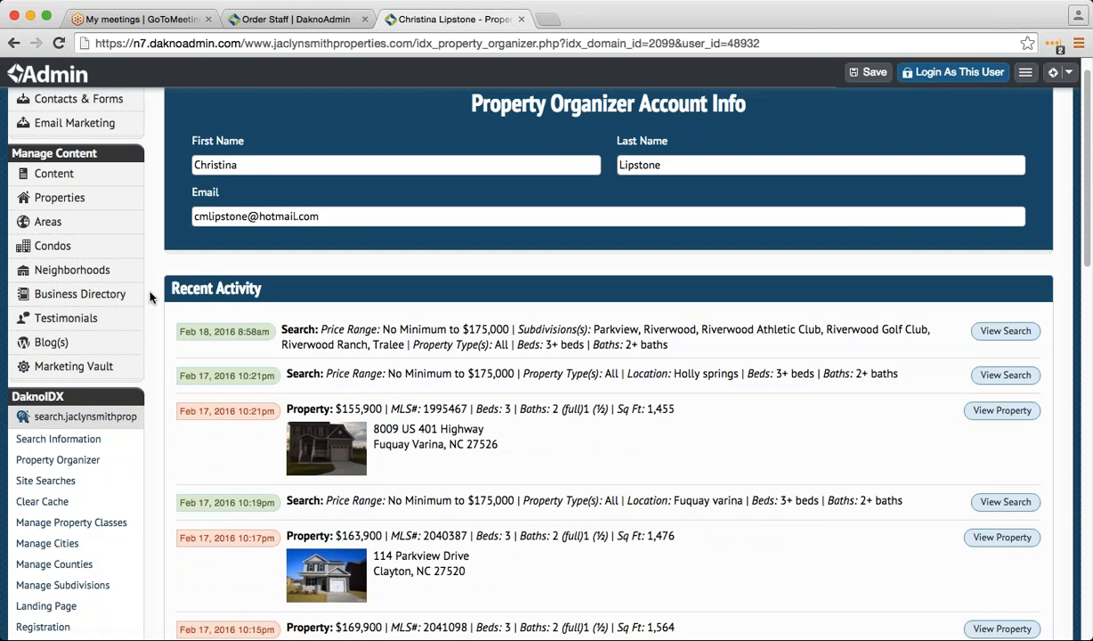
{"action": "scroll", "coordinate": [126, 459], "scroll_direction": "down", "scroll_amount": 5}
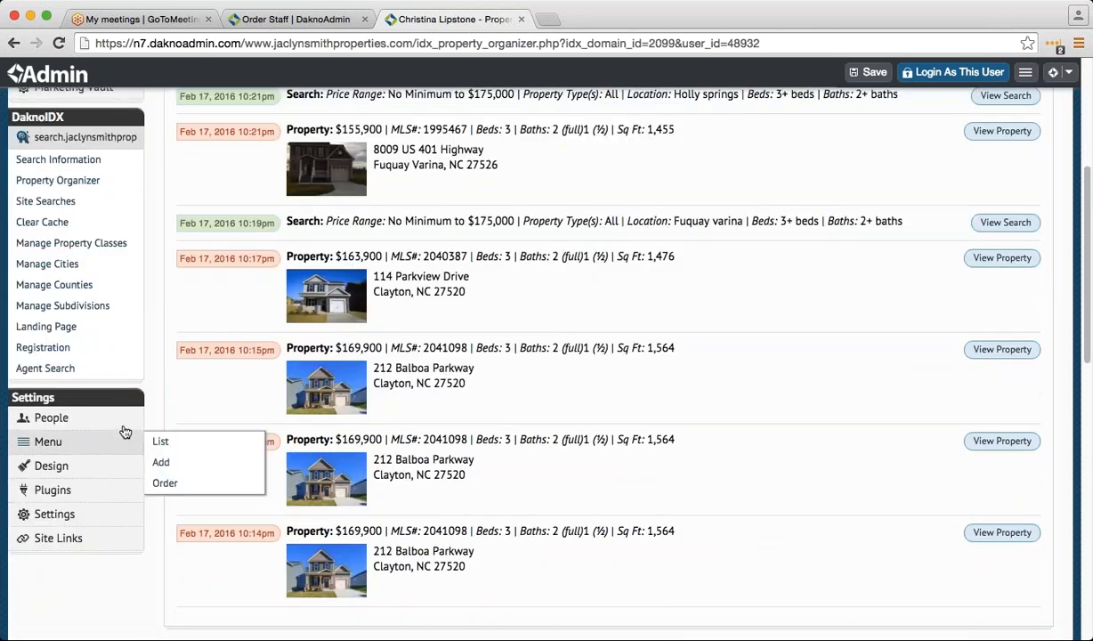
{"action": "mouse_move", "coordinate": [127, 423]}
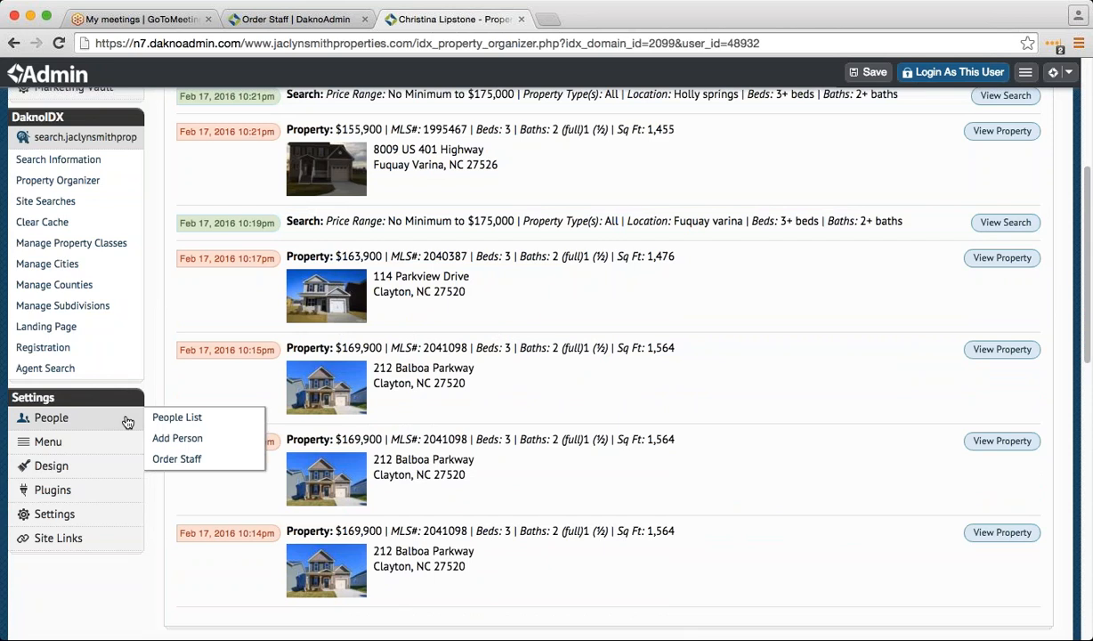
{"action": "left_click", "coordinate": [177, 417]}
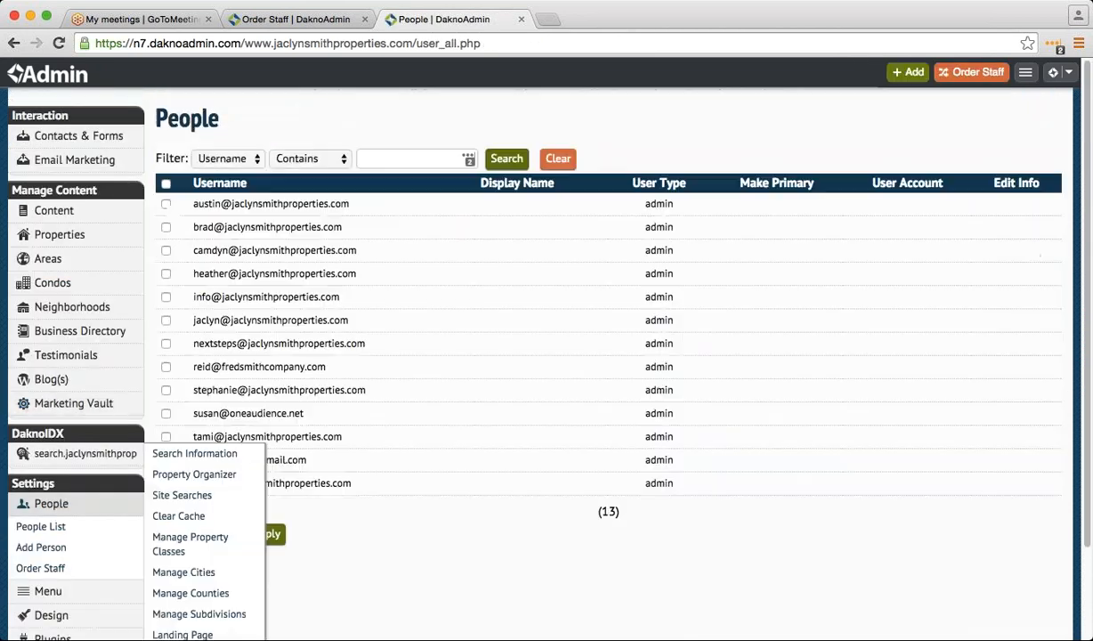
- Open Order Staff Members and demonstrate dragging one of the six staff rows
{"action": "left_click", "coordinate": [109, 568]}
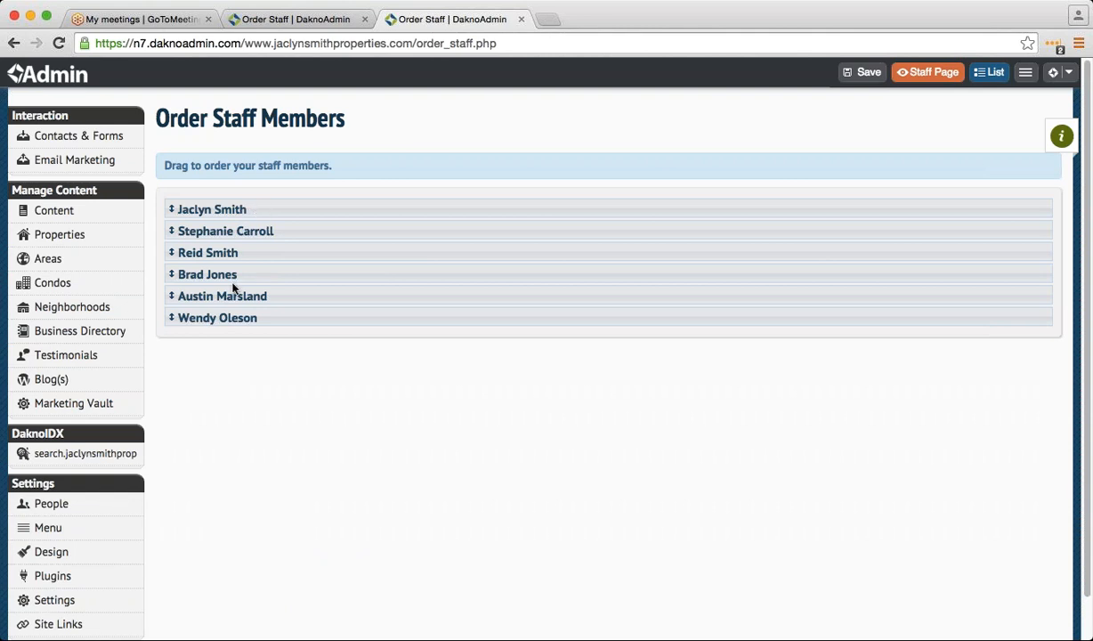
{"action": "mouse_move", "coordinate": [316, 298]}
{"action": "left_mouse_down"}
{"action": "mouse_move", "coordinate": [312, 281]}
{"action": "mouse_move", "coordinate": [312, 294]}
{"action": "left_mouse_up"}
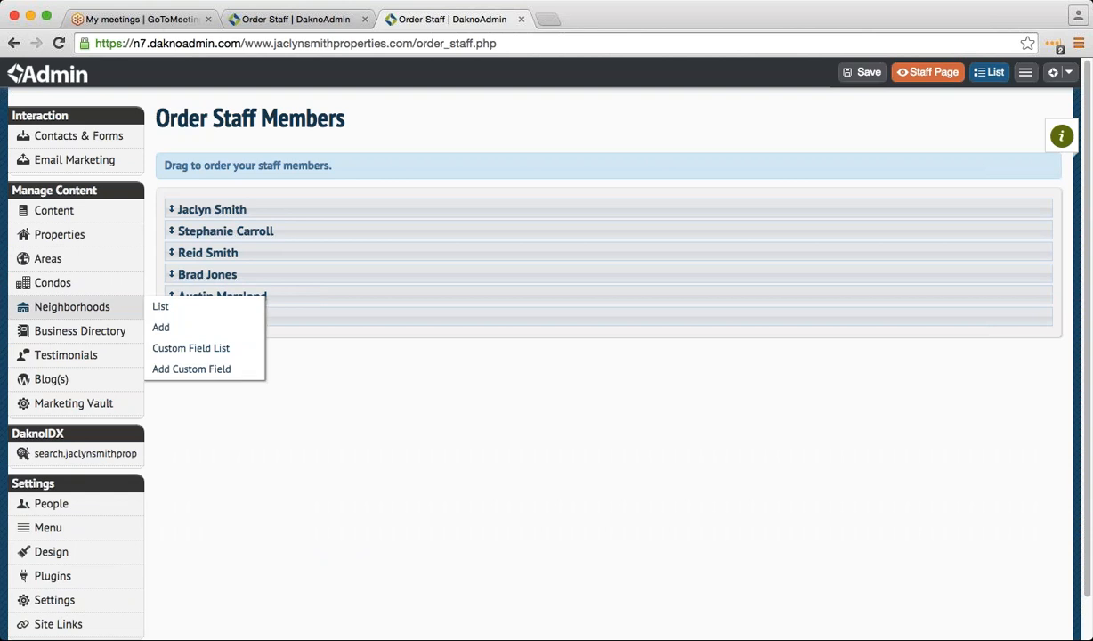
{"action": "mouse_move", "coordinate": [82, 211]}
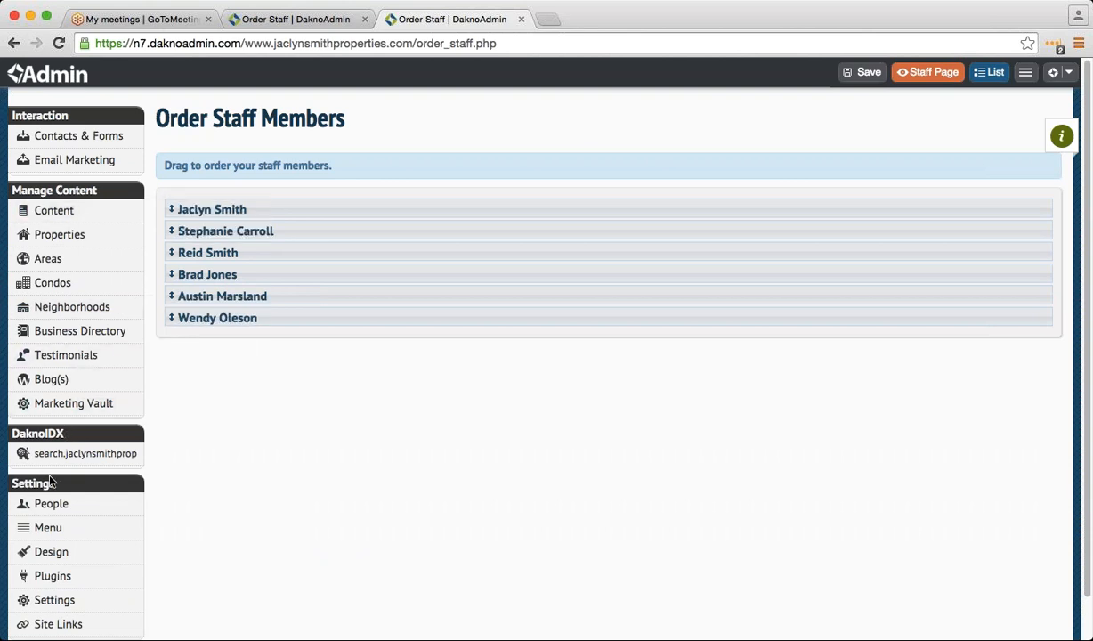
{"action": "mouse_move", "coordinate": [95, 367]}
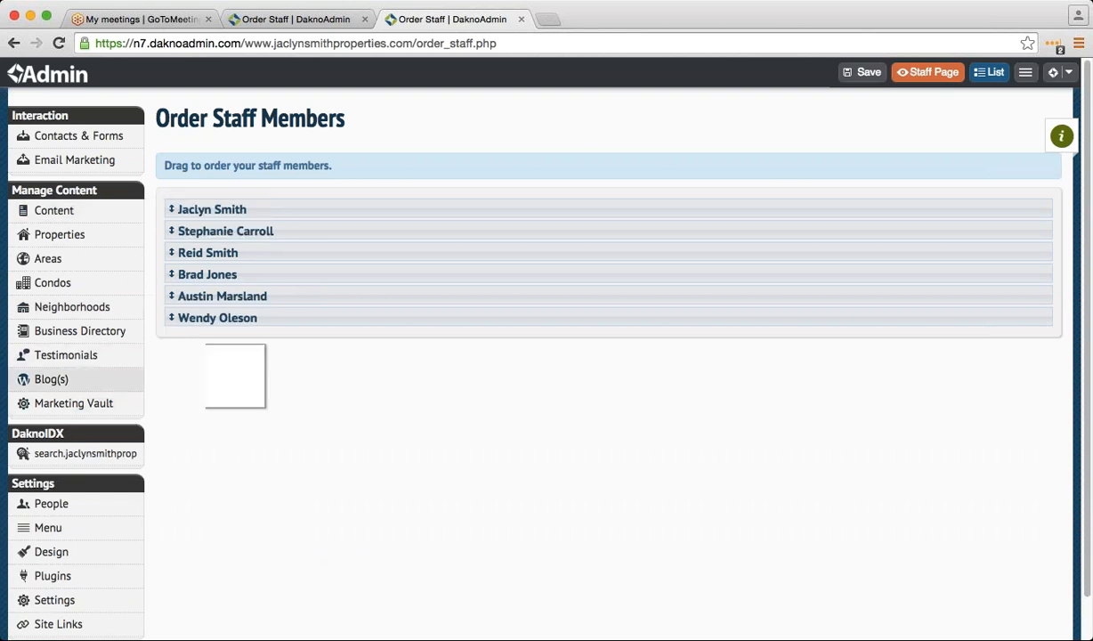
- List the real site's four testimonials, then start a new testimonial in the demo site's admin
{"action": "left_click", "coordinate": [92, 363]}
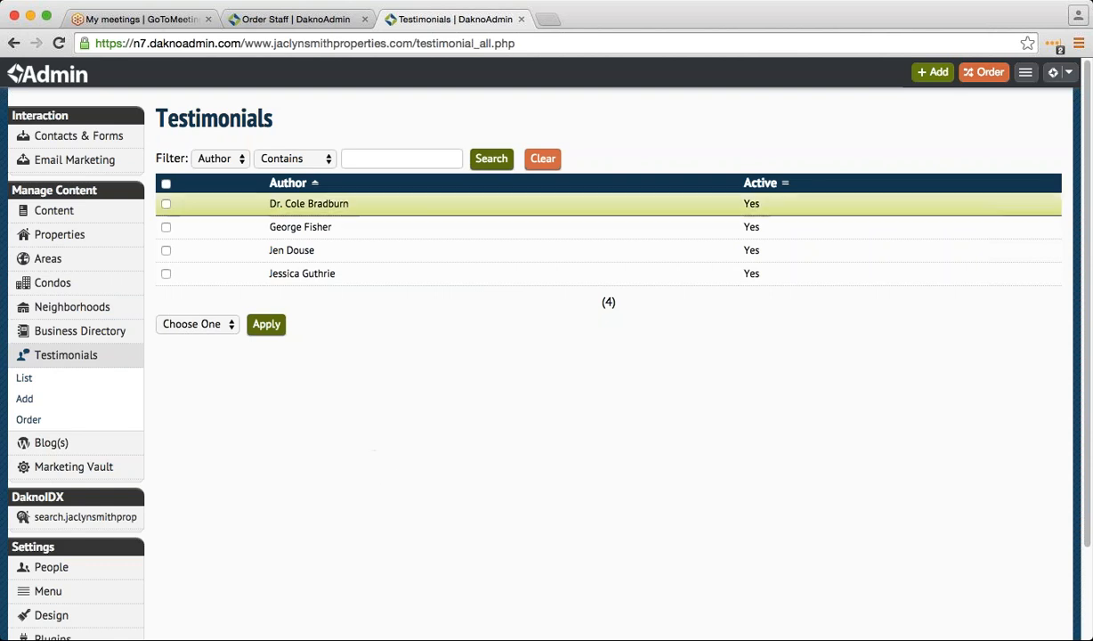
{"action": "left_click", "coordinate": [292, 22]}
{"action": "mouse_move", "coordinate": [100, 356]}
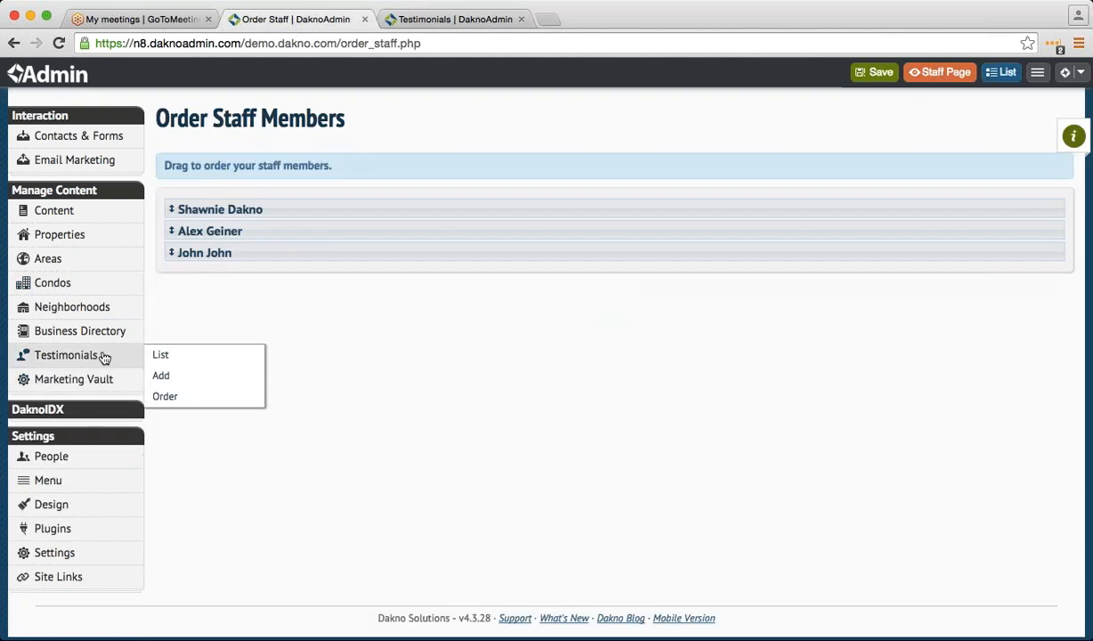
{"action": "left_click", "coordinate": [161, 375]}
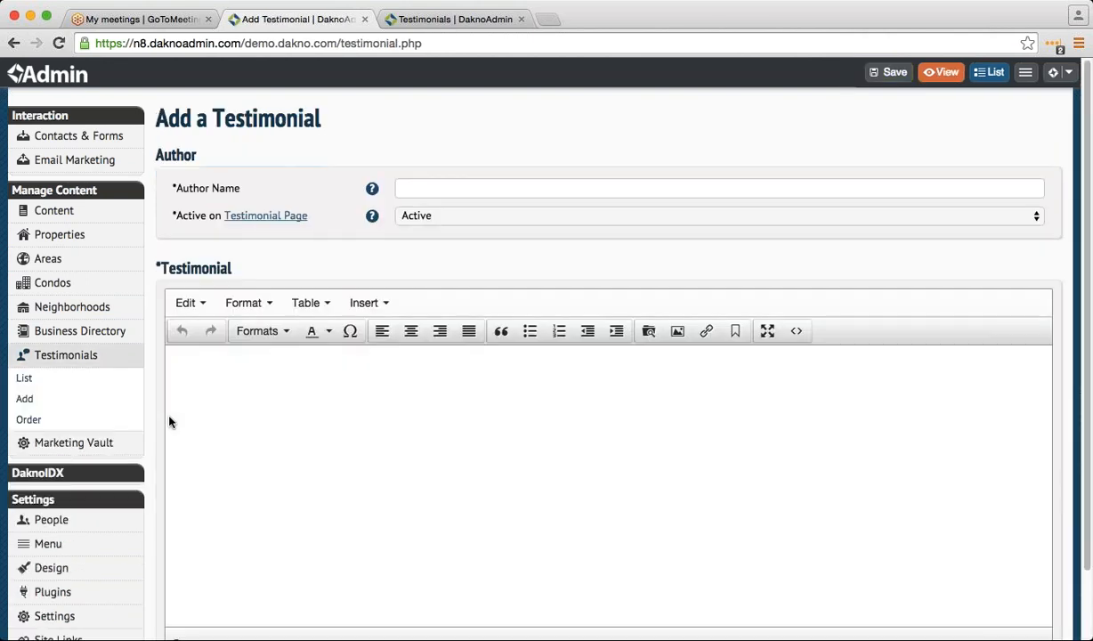
- Enter the testimonial author's name and move on to the Active status field
{"action": "left_click", "coordinate": [411, 188]}
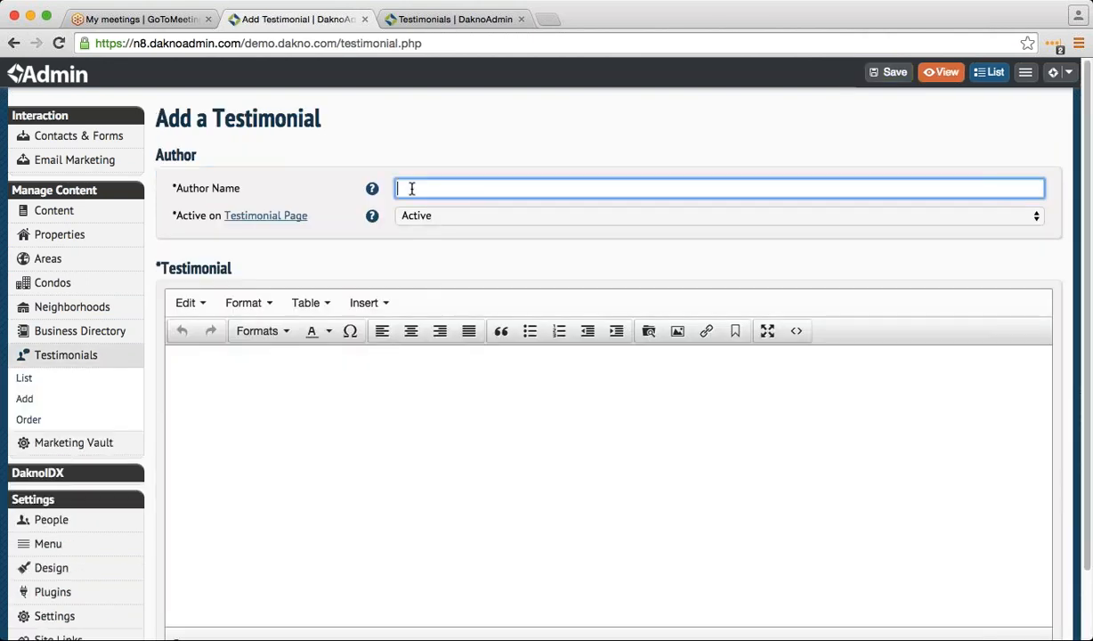
{"action": "type", "text": "K"}
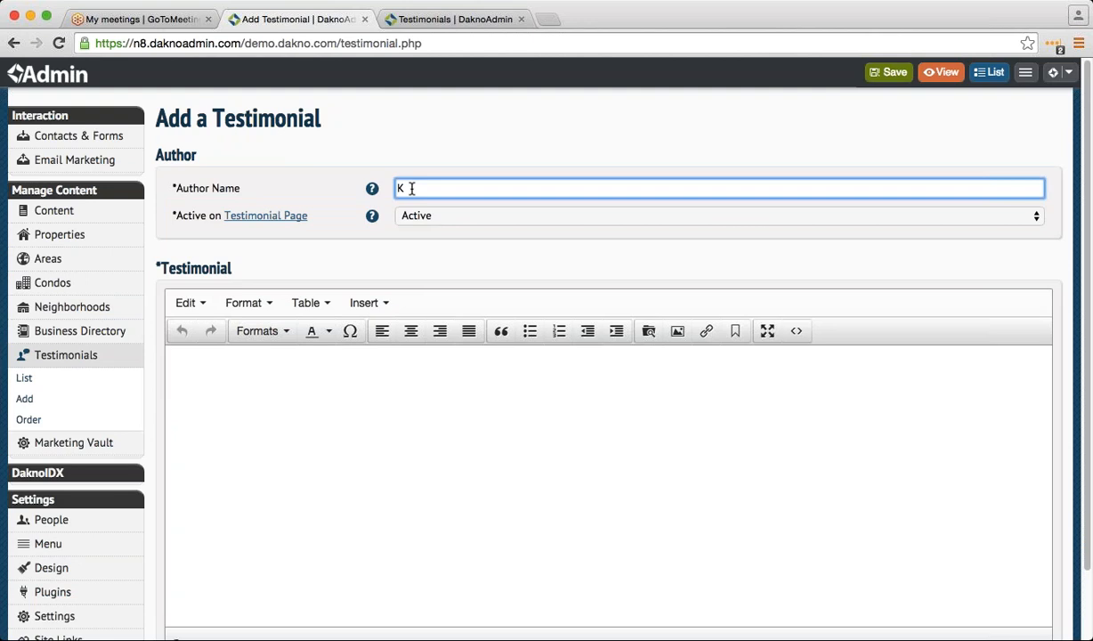
{"action": "type", "text": "aitlin"}
{"action": "key", "text": "Tab"}
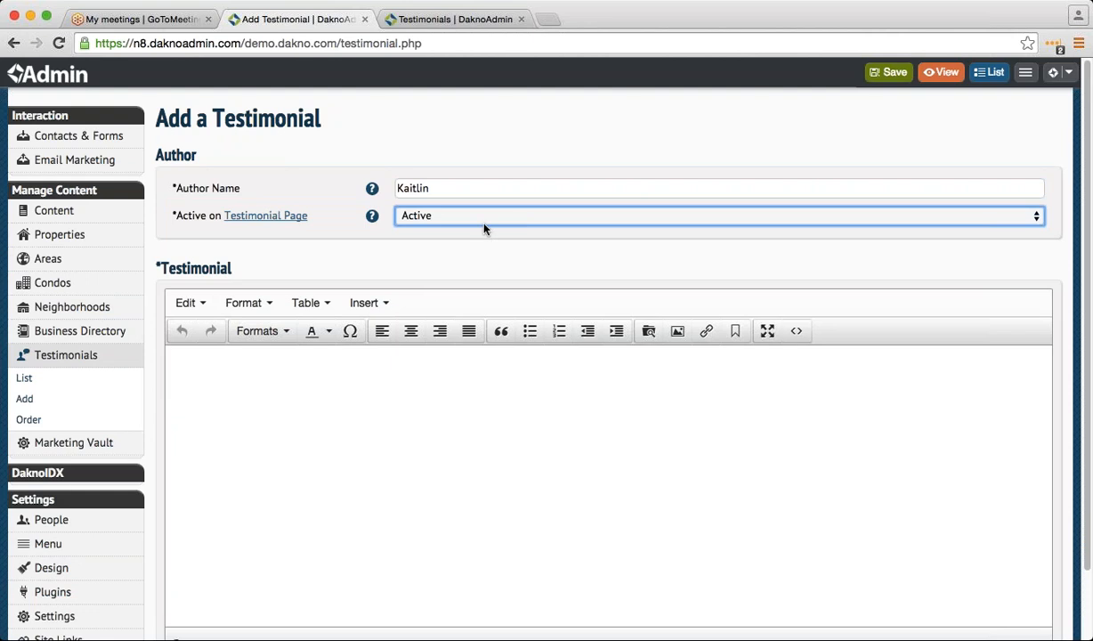
- Write the review 'Best time ever home buying.' praising the agent's help in the home search, and save it
{"action": "left_click", "coordinate": [230, 358]}
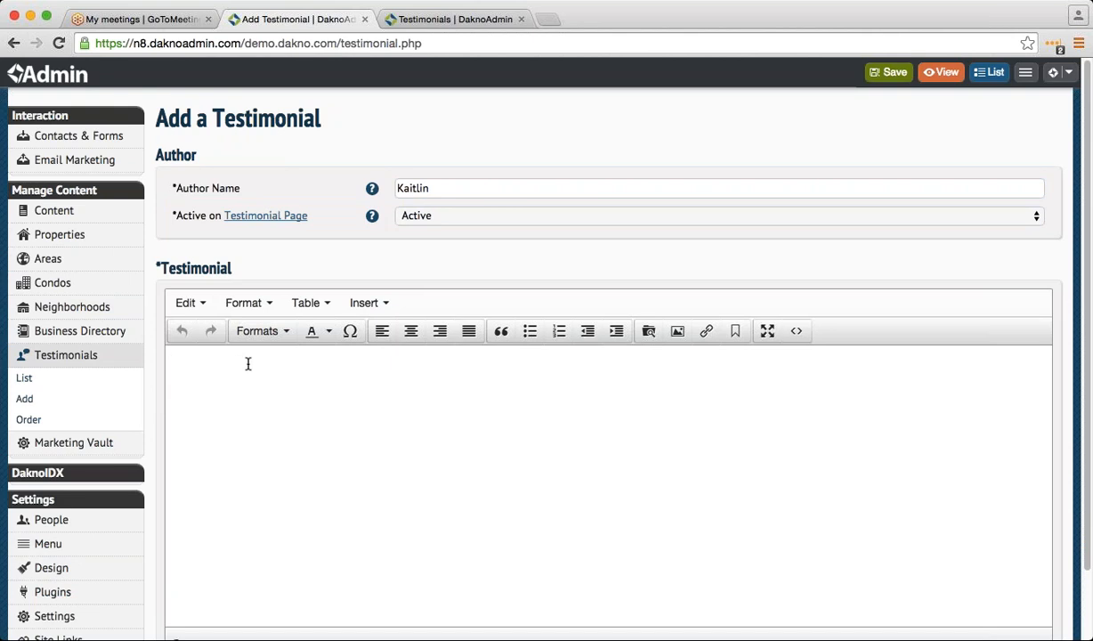
{"action": "type", "text": "Best time every"}
{"action": "key", "text": "BackSpace"}
{"action": "type", "text": "home buying."}
{"action": "scroll", "coordinate": [293, 427], "scroll_direction": "down", "scroll_amount": 2}
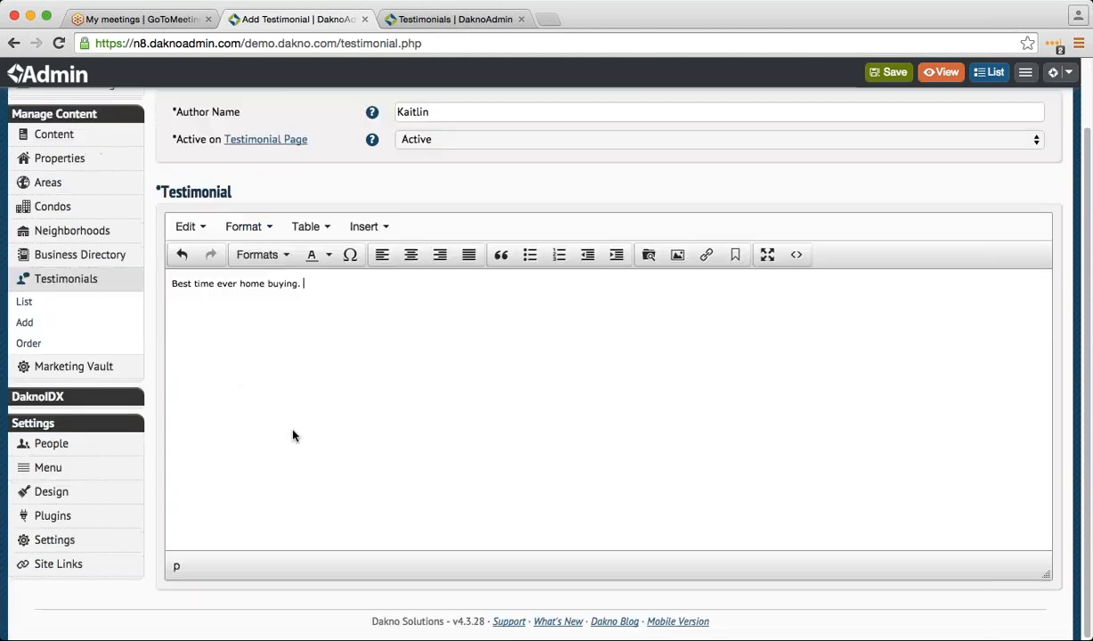
{"action": "scroll", "coordinate": [316, 456], "scroll_direction": "up", "scroll_amount": 2}
{"action": "type", "text": "A"}
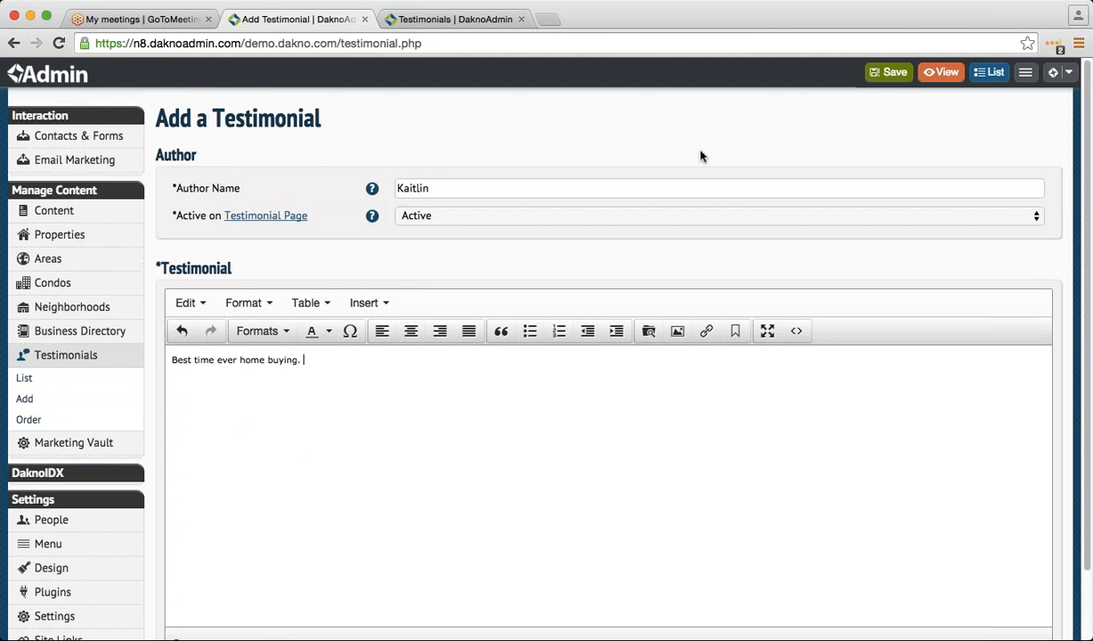
{"action": "type", "text": "lex was help"}
{"action": "type", "text": "ful "}
{"action": "type", "text": "in hel"}
{"action": "key", "text": "BackSpace"}
{"action": "key", "text": "BackSpace"}
{"action": "key", "text": "BackSpace"}
{"action": "type", "text": "my home search"}
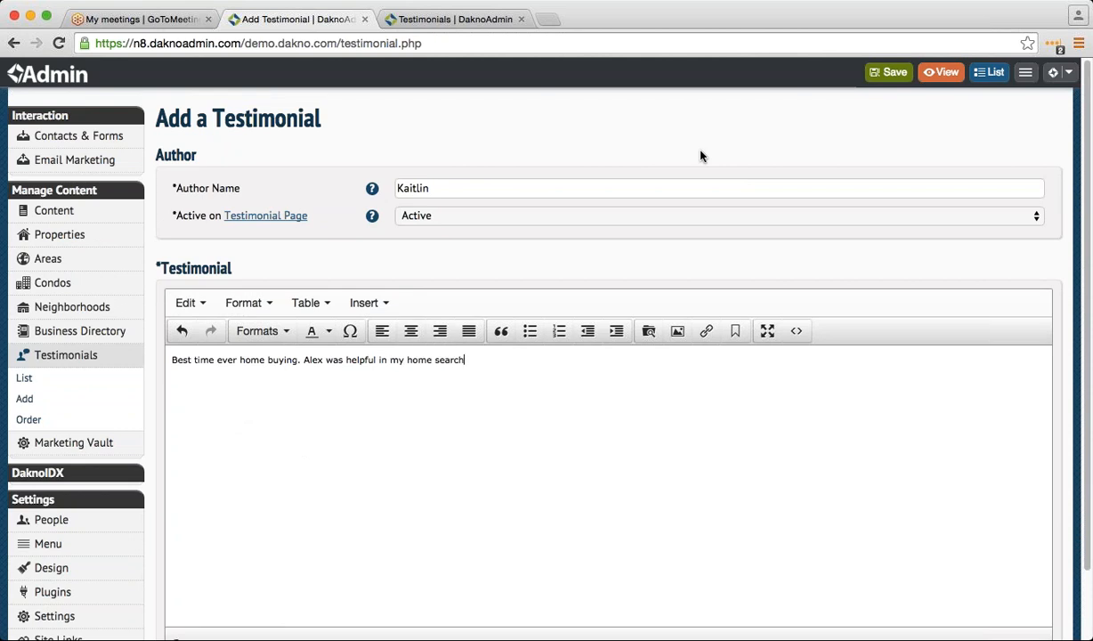
{"action": "type", "text": ". Everything wa"}
{"action": "key", "text": "BackSpace"}
{"action": "key", "text": "BackSpace"}
{"action": "key", "text": "BackSpace"}
{"action": "key", "text": "BackSpace"}
{"action": "key", "text": "BackSpace"}
{"action": "key", "text": "BackSpace"}
{"action": "key", "text": "BackSpace"}
{"action": "key", "text": "BackSpace"}
{"action": "key", "text": "BackSpace"}
{"action": "key", "text": "BackSpace"}
{"action": "key", "text": "BackSpace"}
{"action": "key", "text": "BackSpace"}
{"action": "key", "text": "BackSpace"}
{"action": "key", "text": "BackSpace"}
{"action": "left_click", "coordinate": [874, 74]}
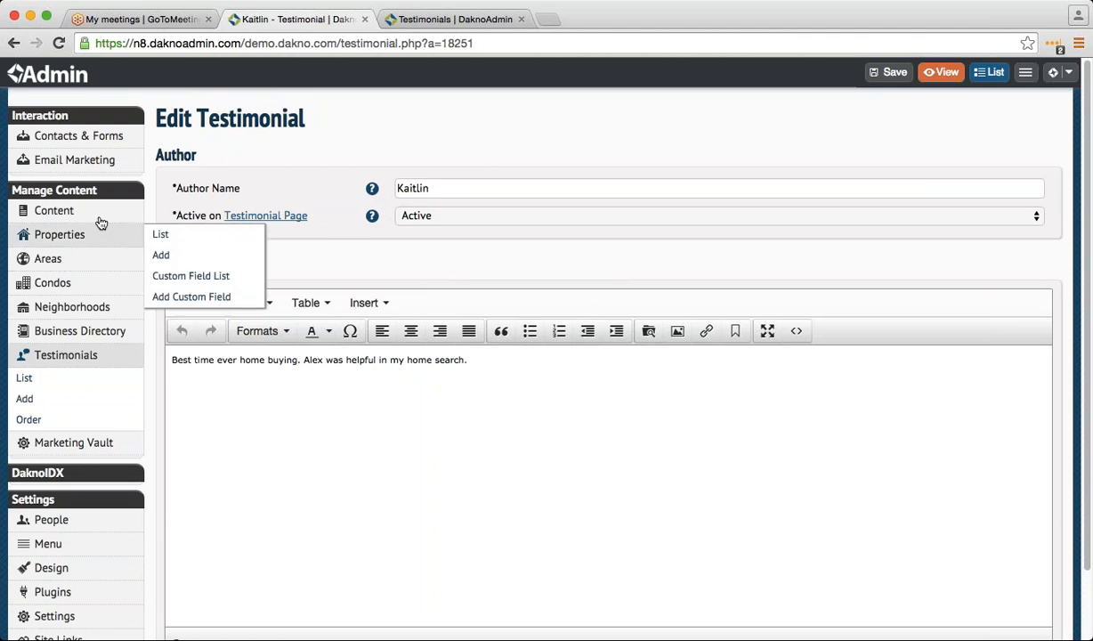
- Review the Author Name help note twice, then view the saved testimonial on the public demo site
{"action": "left_click", "coordinate": [373, 190]}
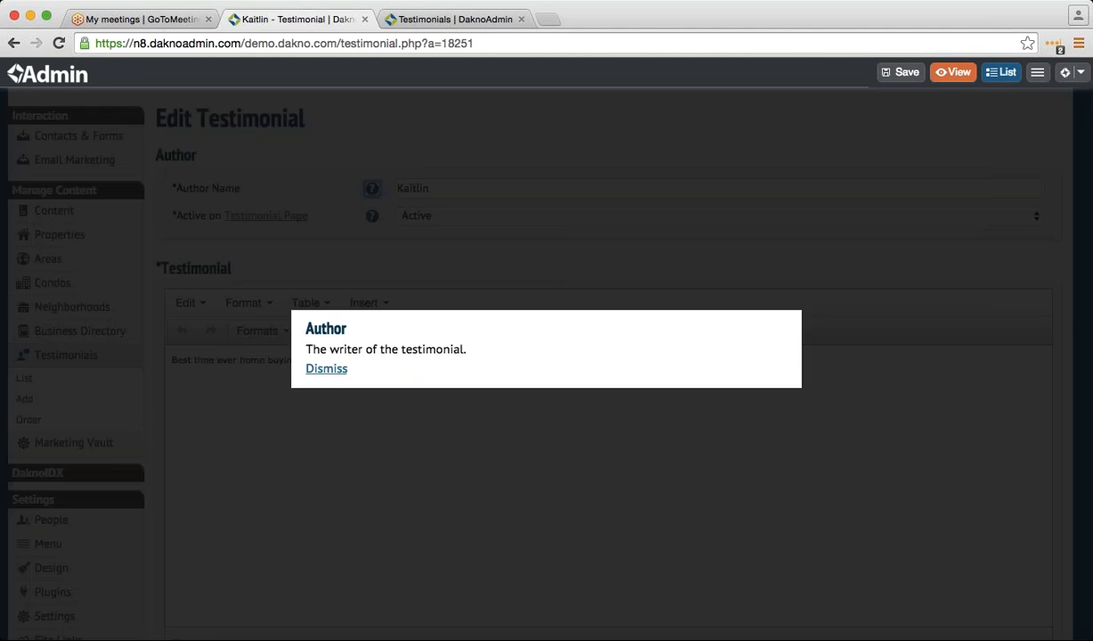
{"action": "left_click", "coordinate": [329, 368]}
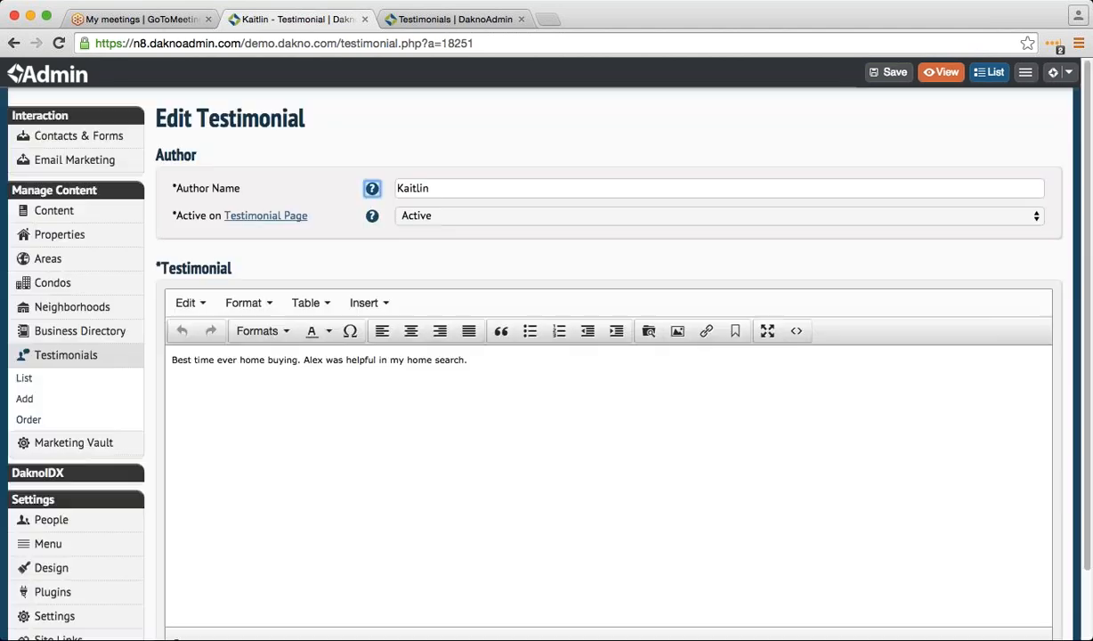
{"action": "left_click", "coordinate": [373, 190]}
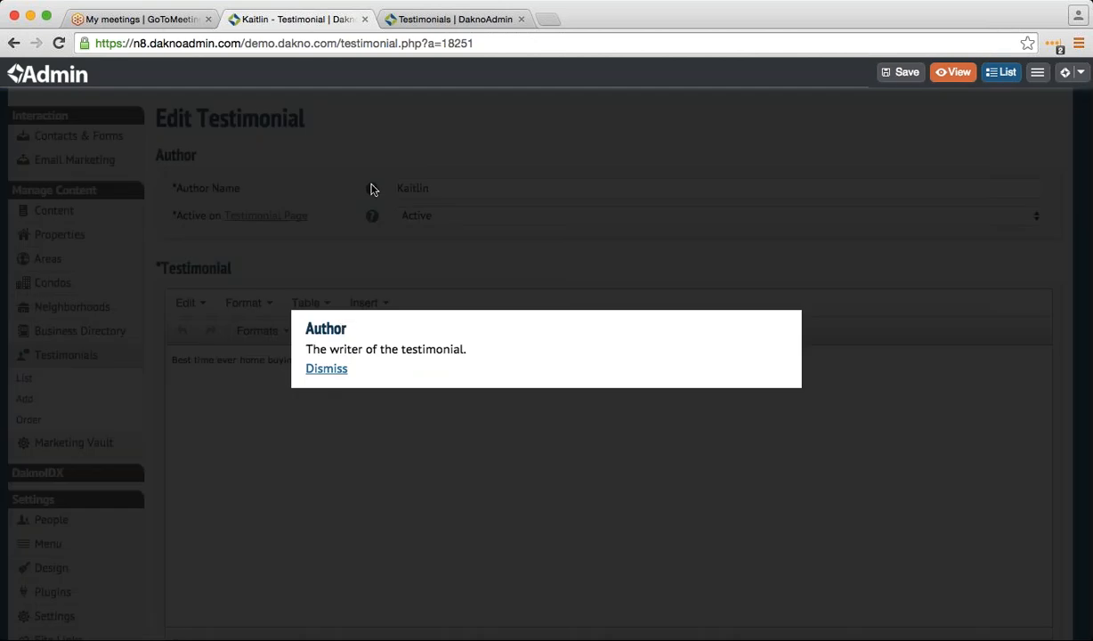
{"action": "left_click", "coordinate": [338, 371]}
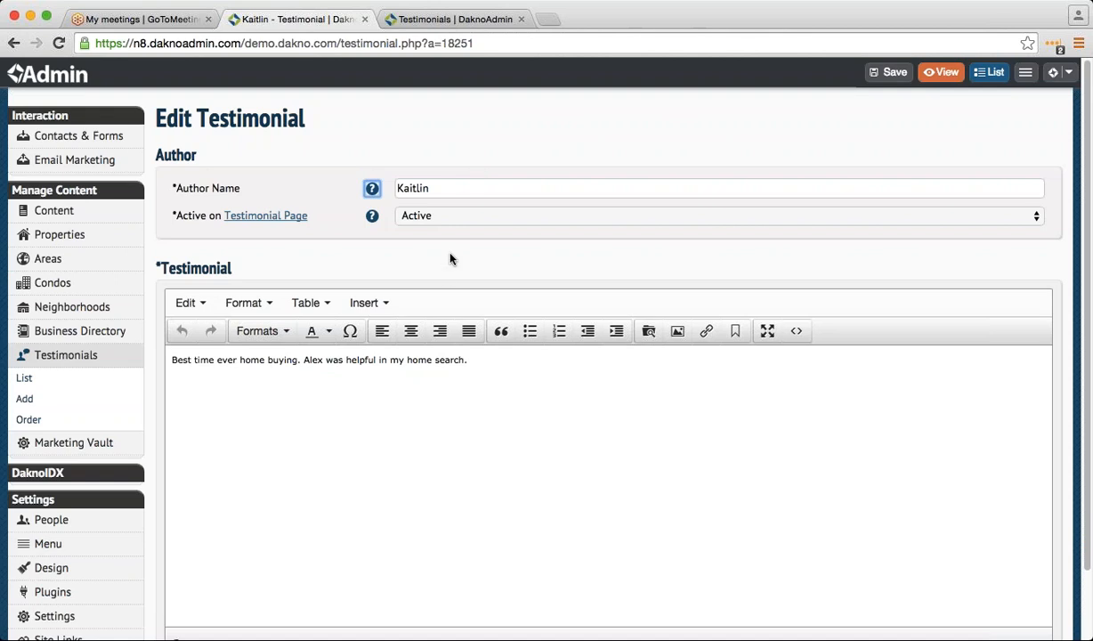
{"action": "left_click", "coordinate": [481, 189]}
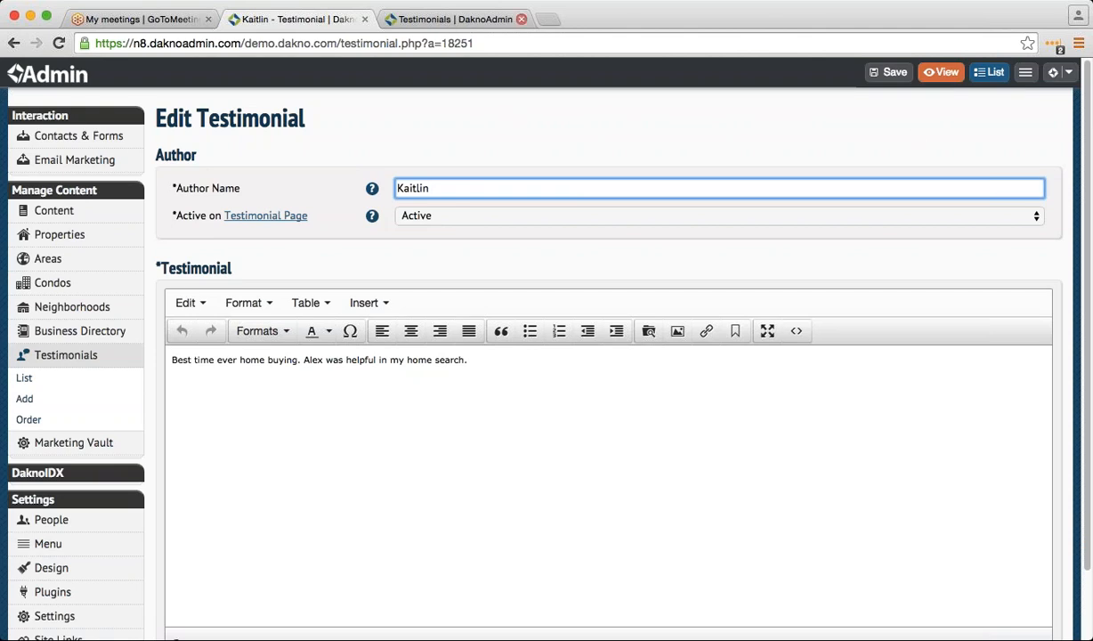
{"action": "left_click", "coordinate": [265, 217]}
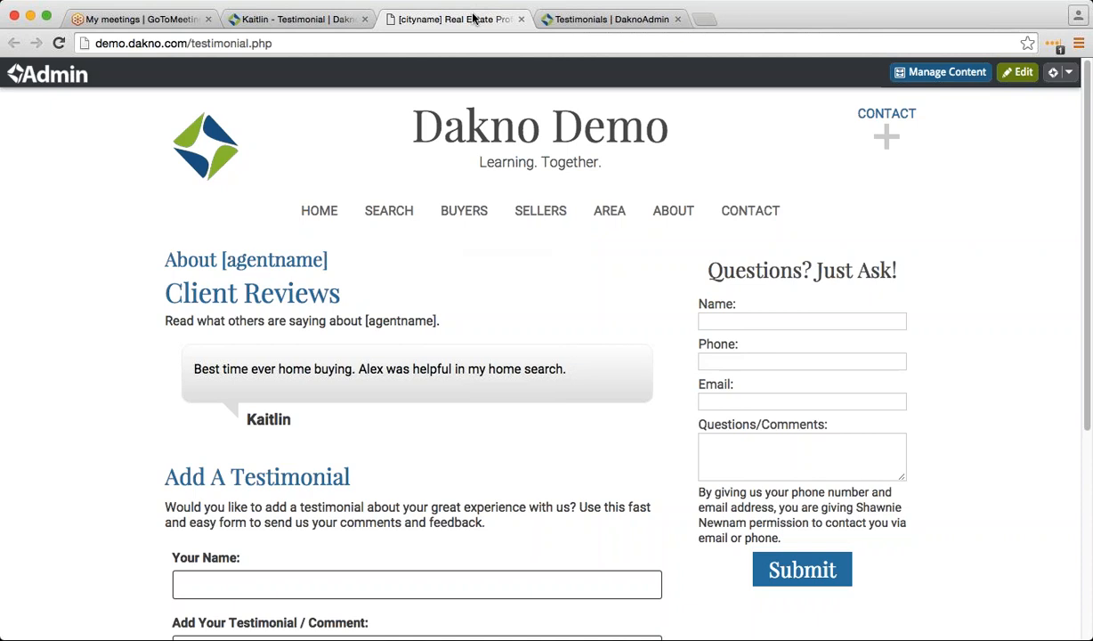
- Return from the demo Client Reviews page to the real site's Testimonials list in DaknoAdmin
{"action": "left_click", "coordinate": [567, 20]}
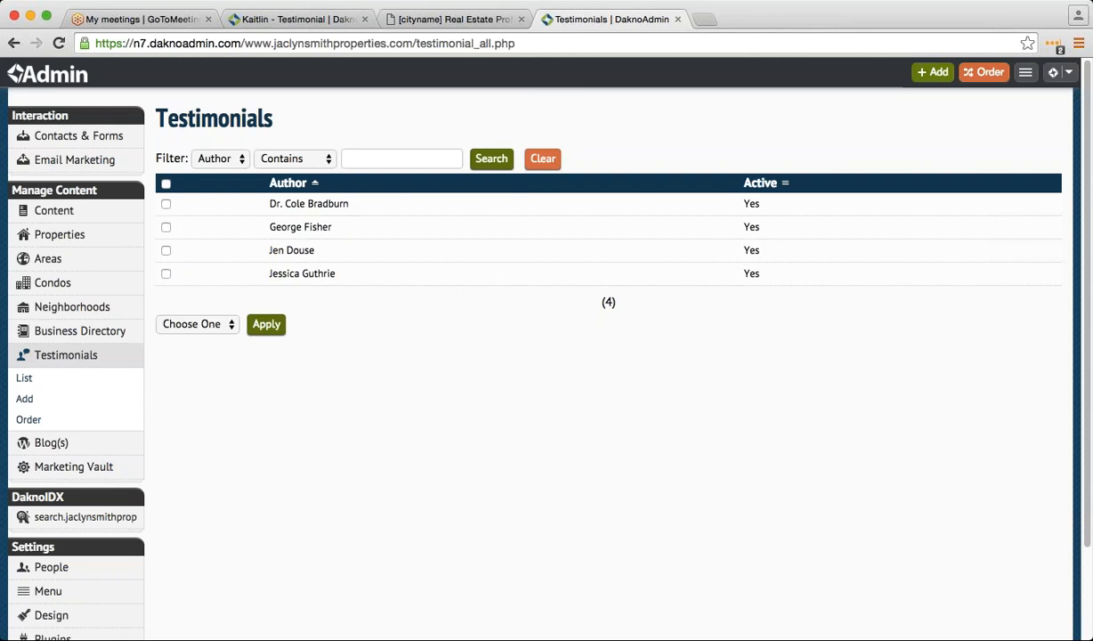
{"action": "left_click", "coordinate": [935, 51]}
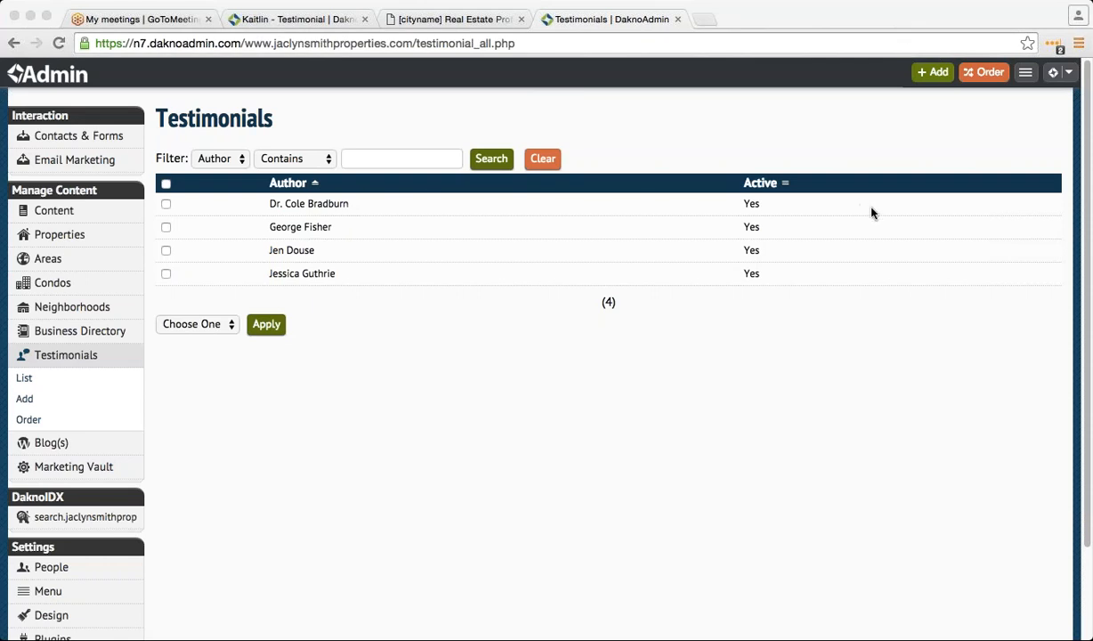